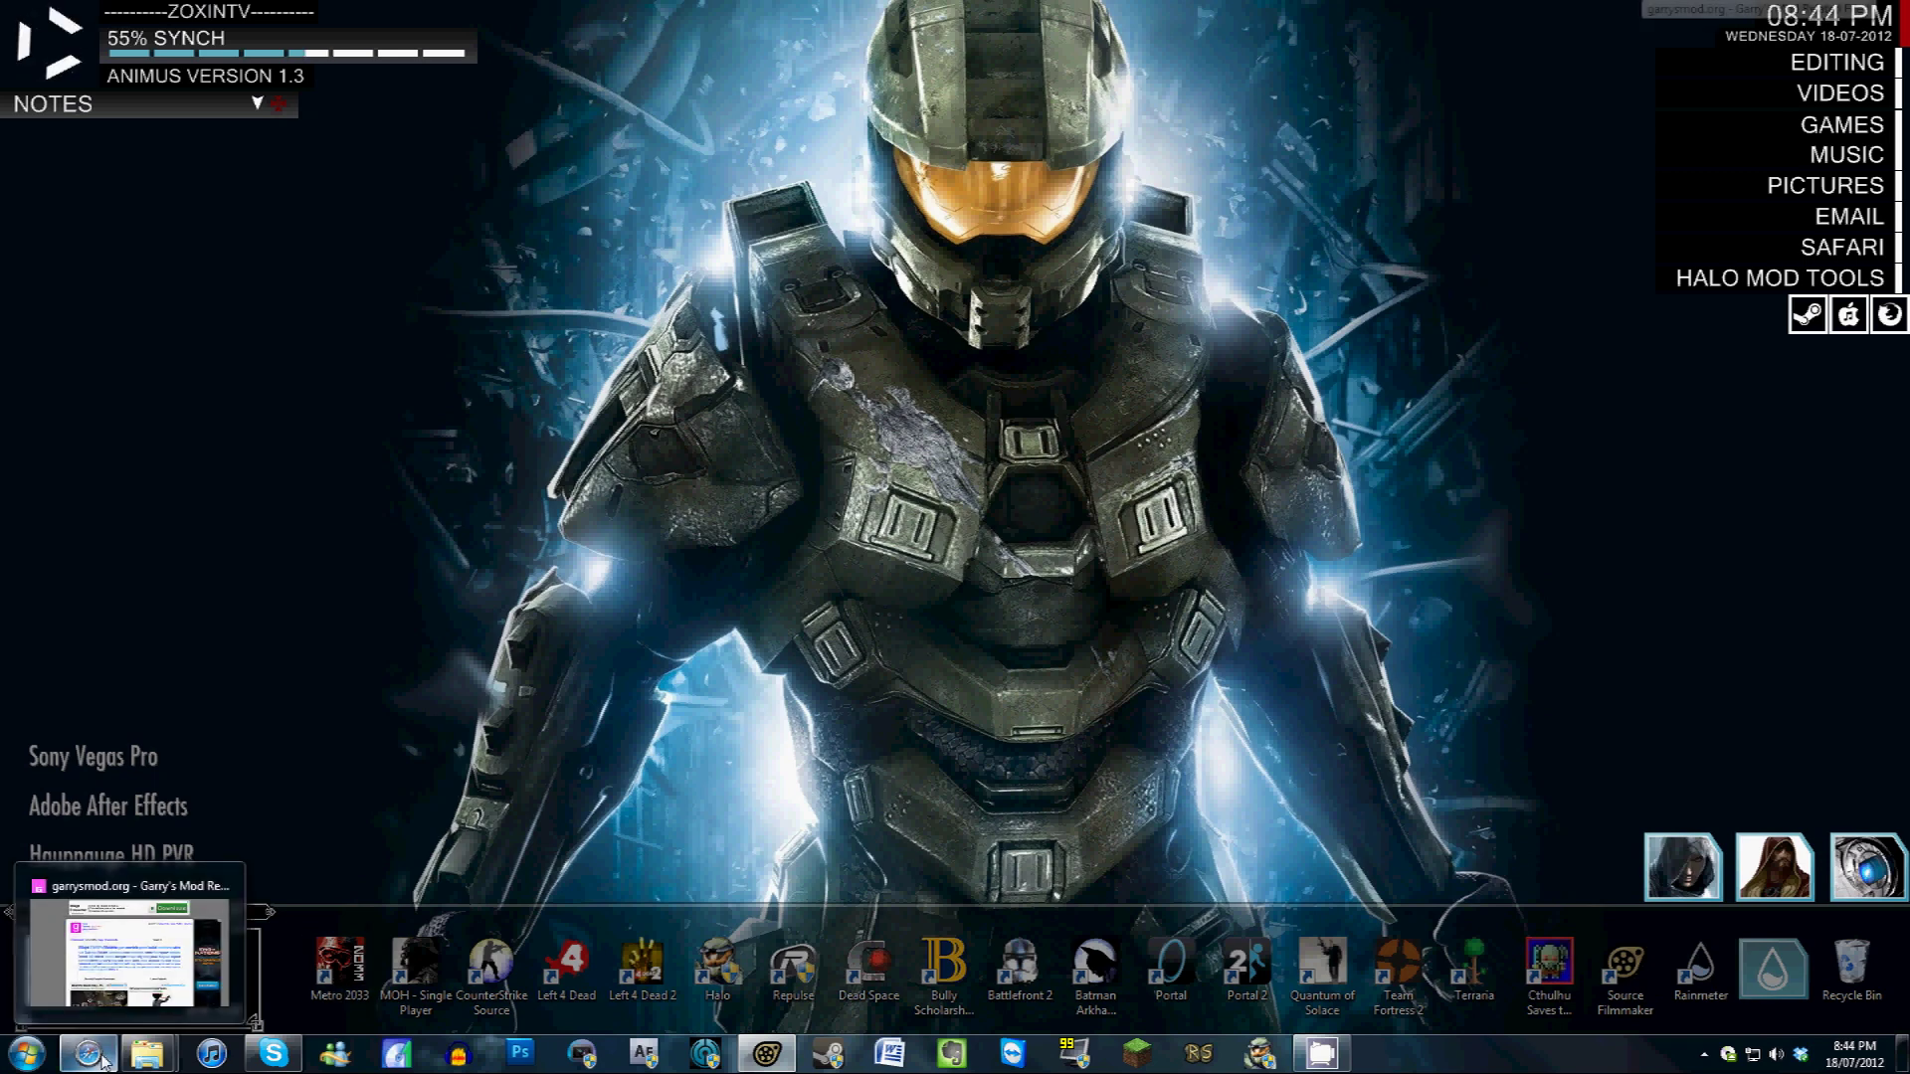
Bring up the Safari window showing the garrysmod.org downloads and search the site for "halo"
click(105, 1060)
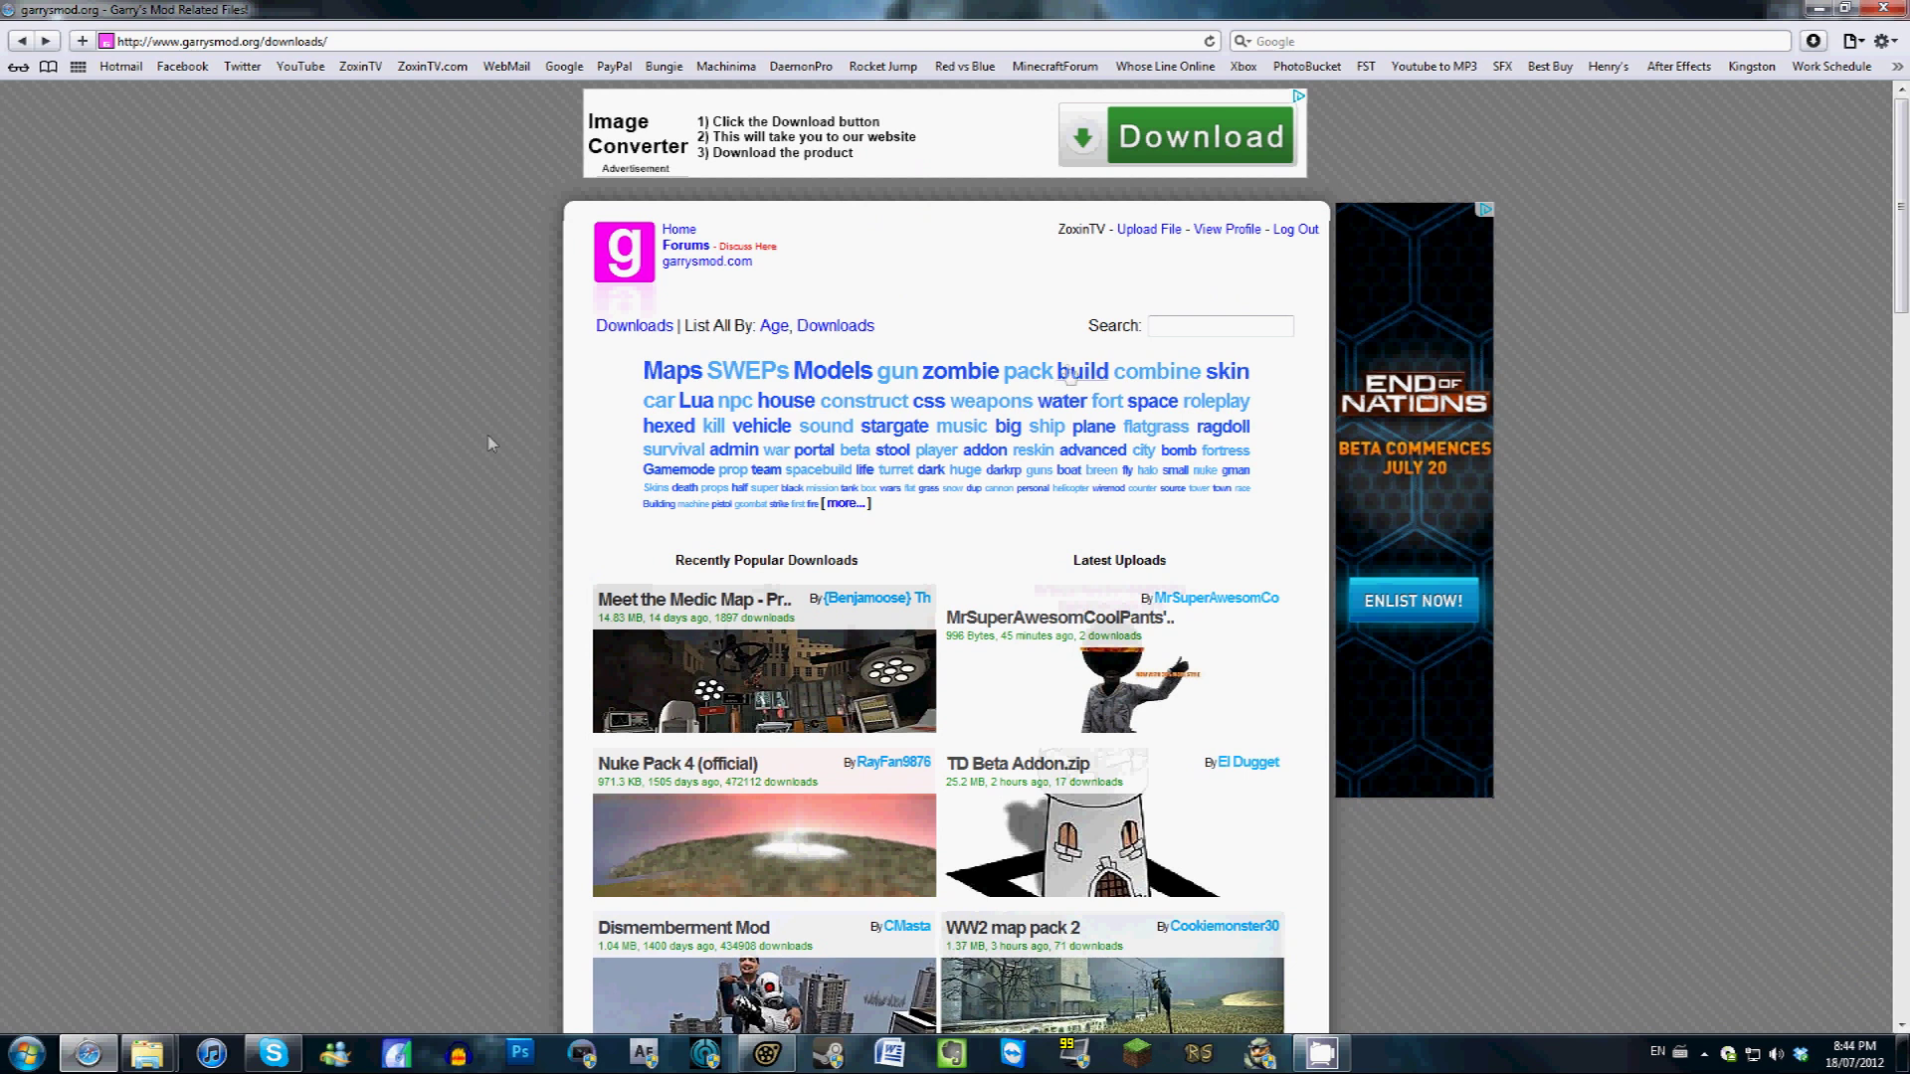
click(1205, 328)
click(1187, 326)
click(1188, 327)
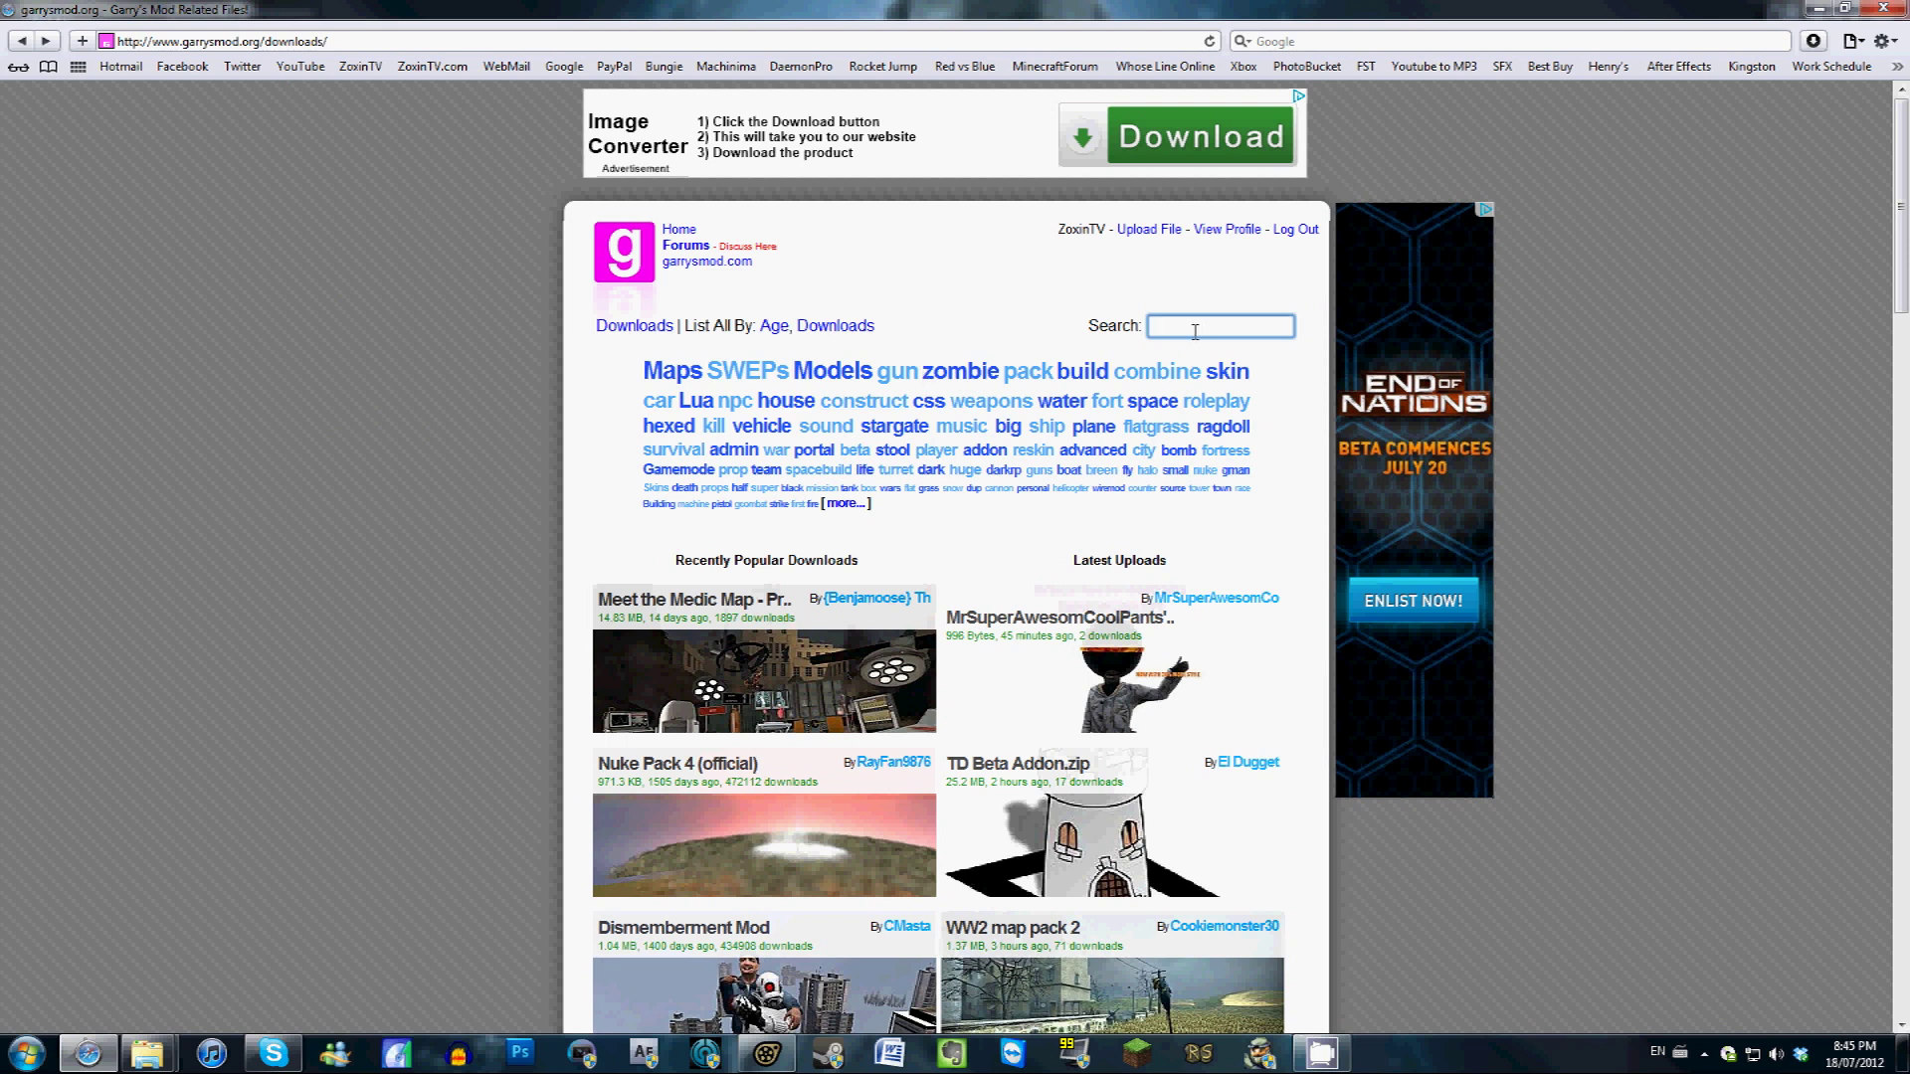
text(o)
key(Return)
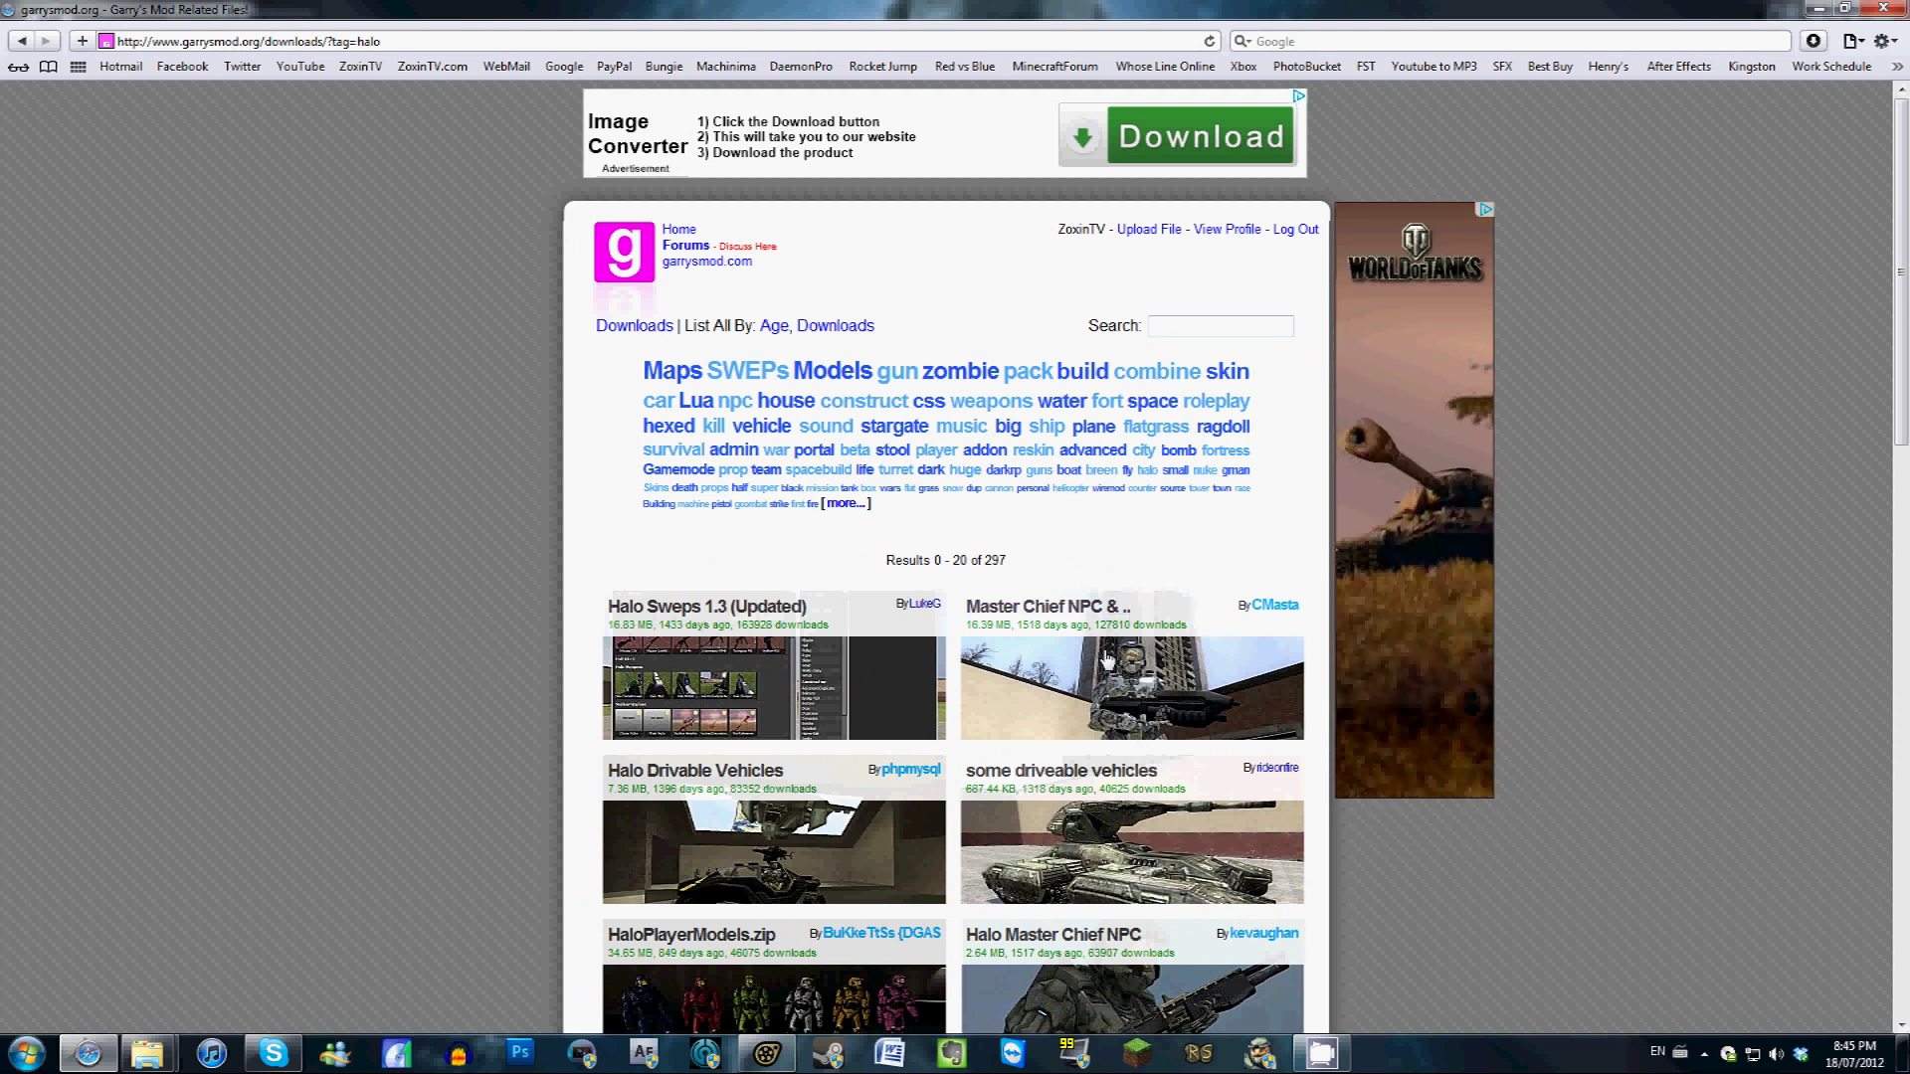
View the Master Chief NPC & SWeps download page, return to the halo results, and open the ODST Npc's download page
click(1146, 710)
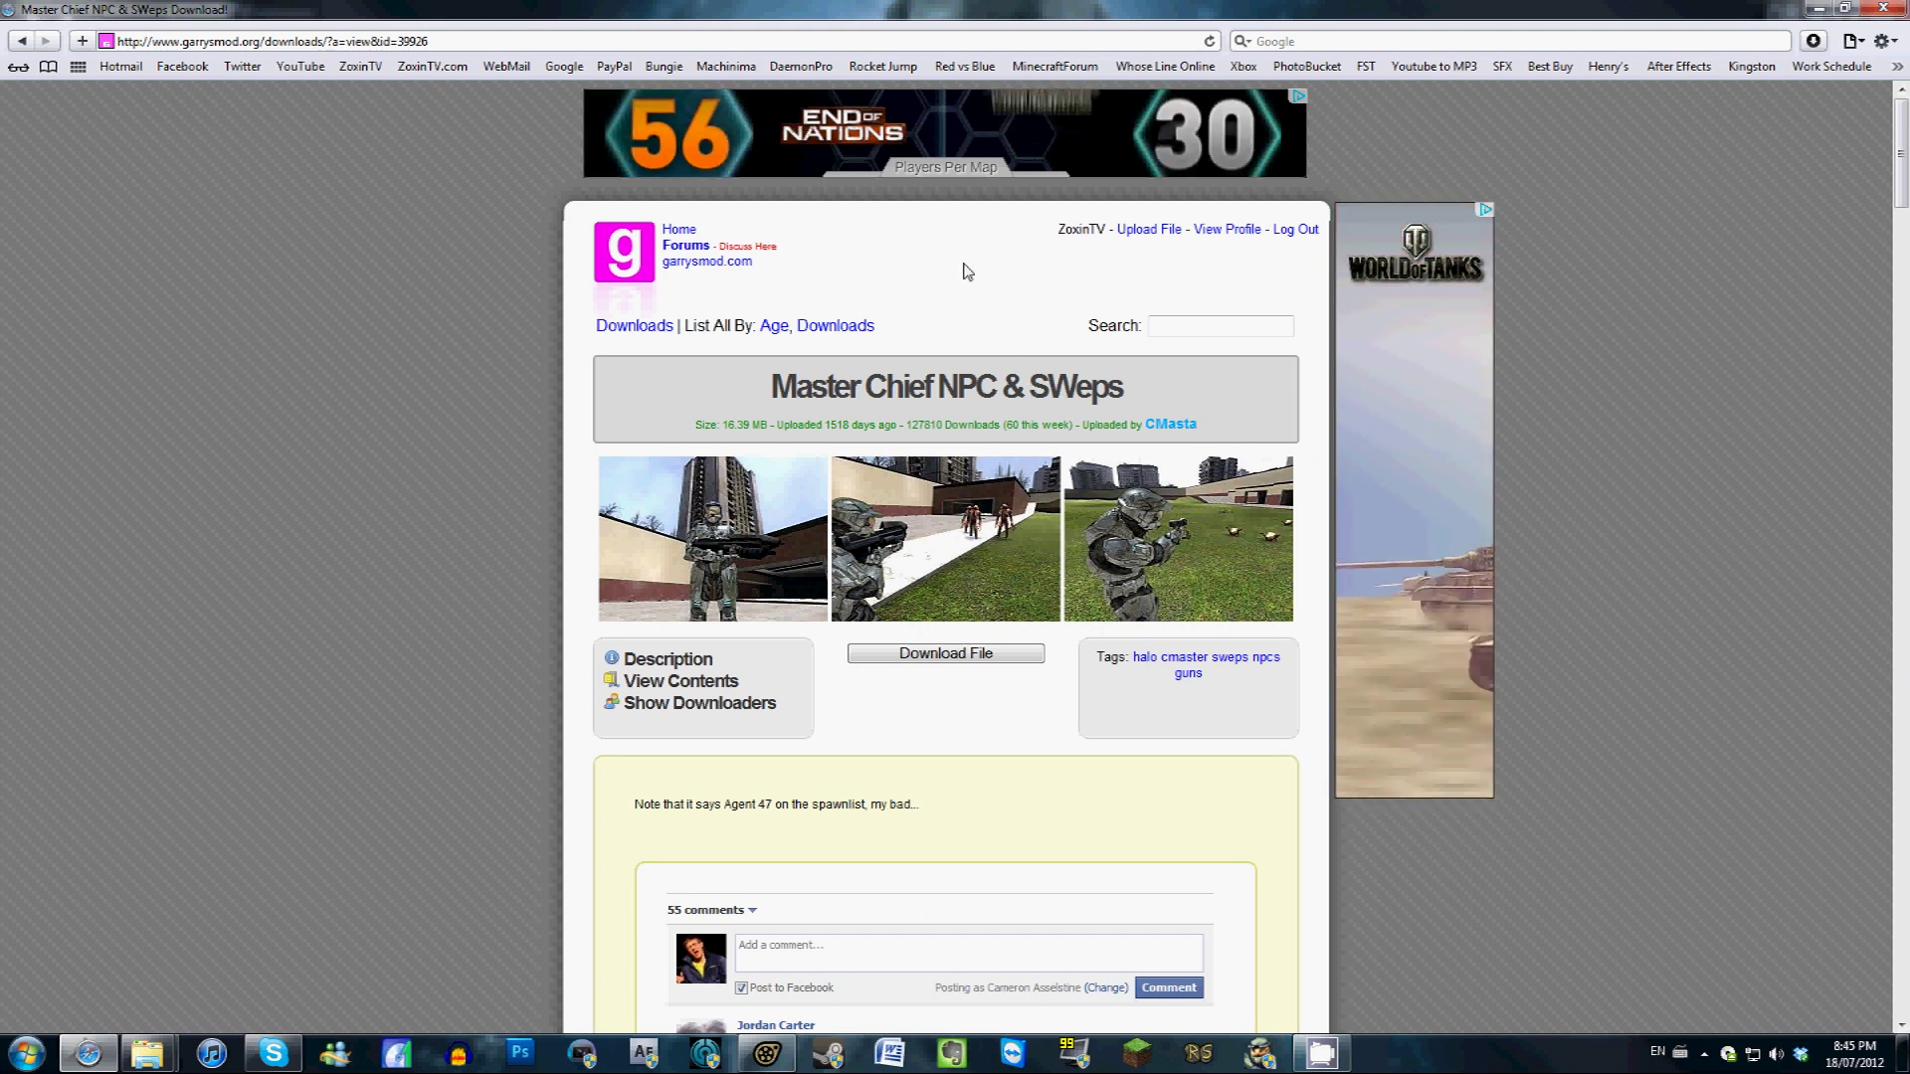
click(22, 42)
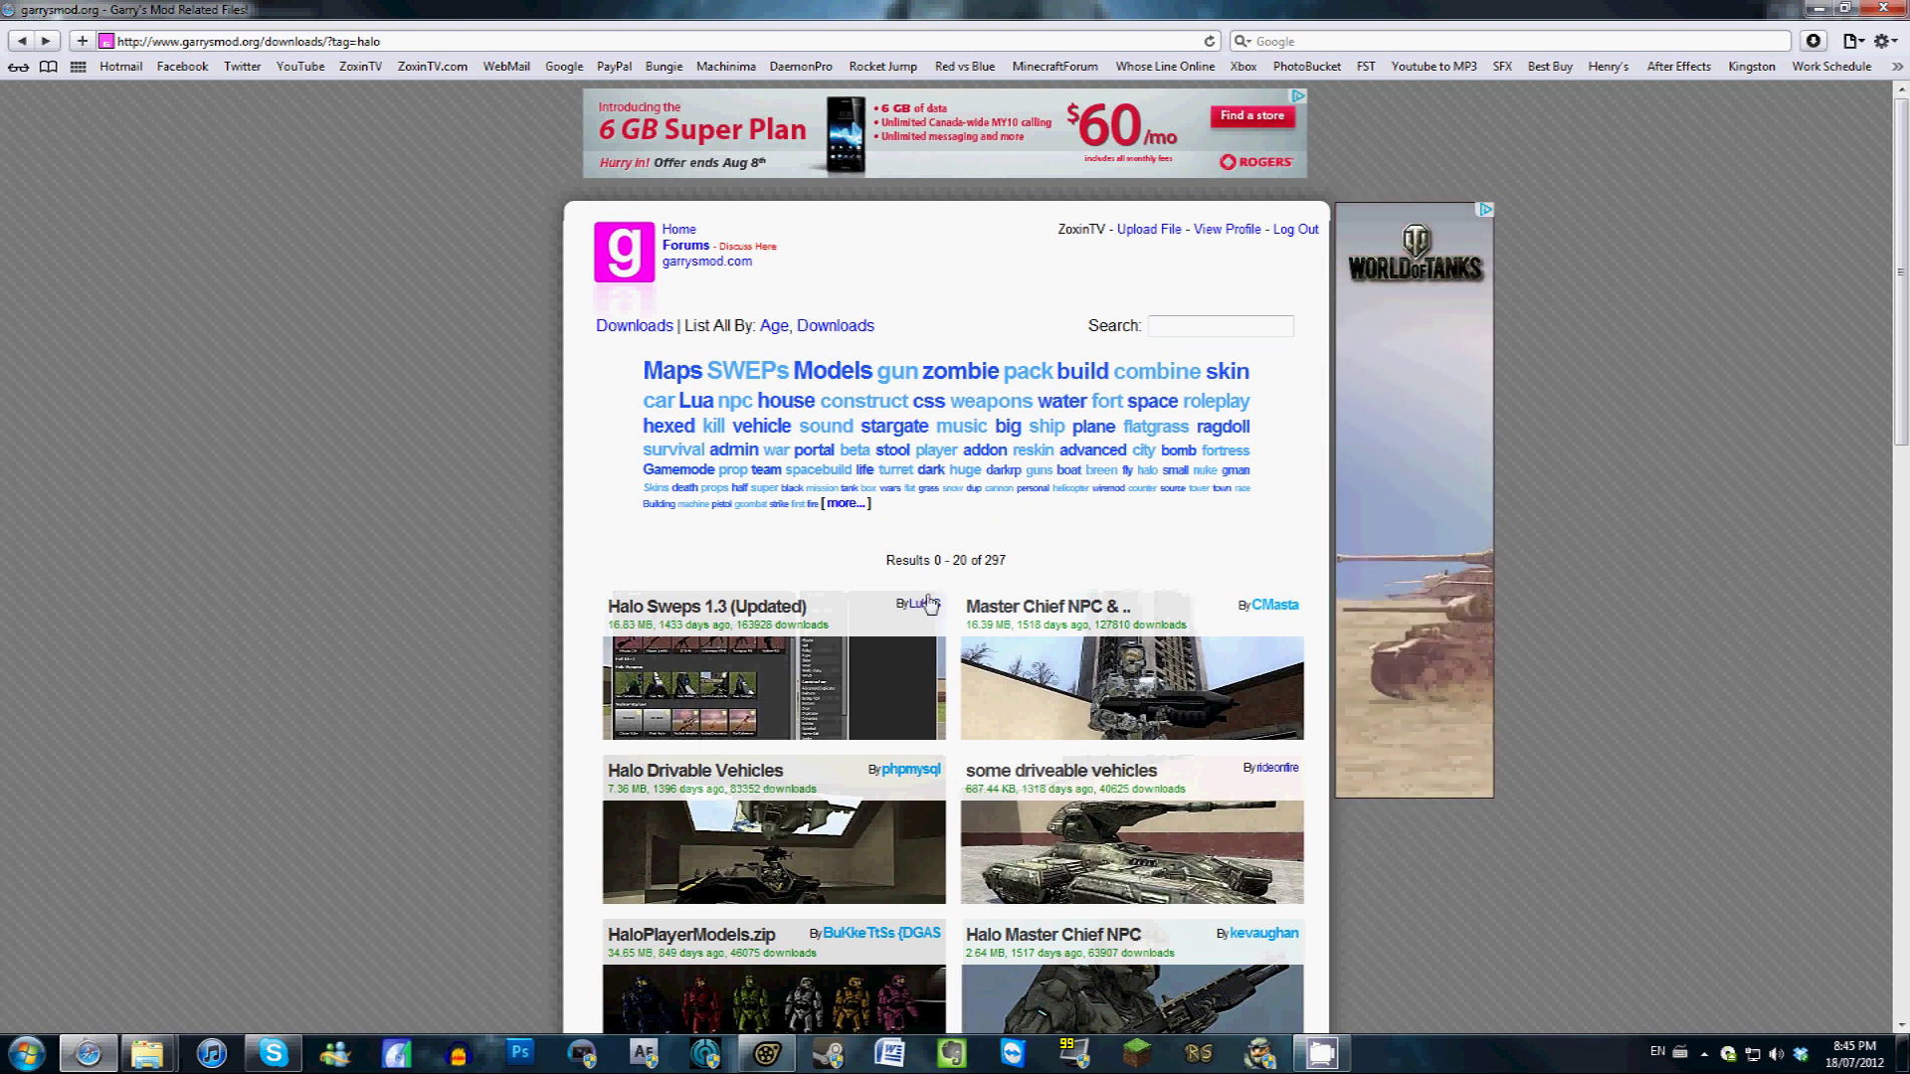
scroll(418, 557, down, 9)
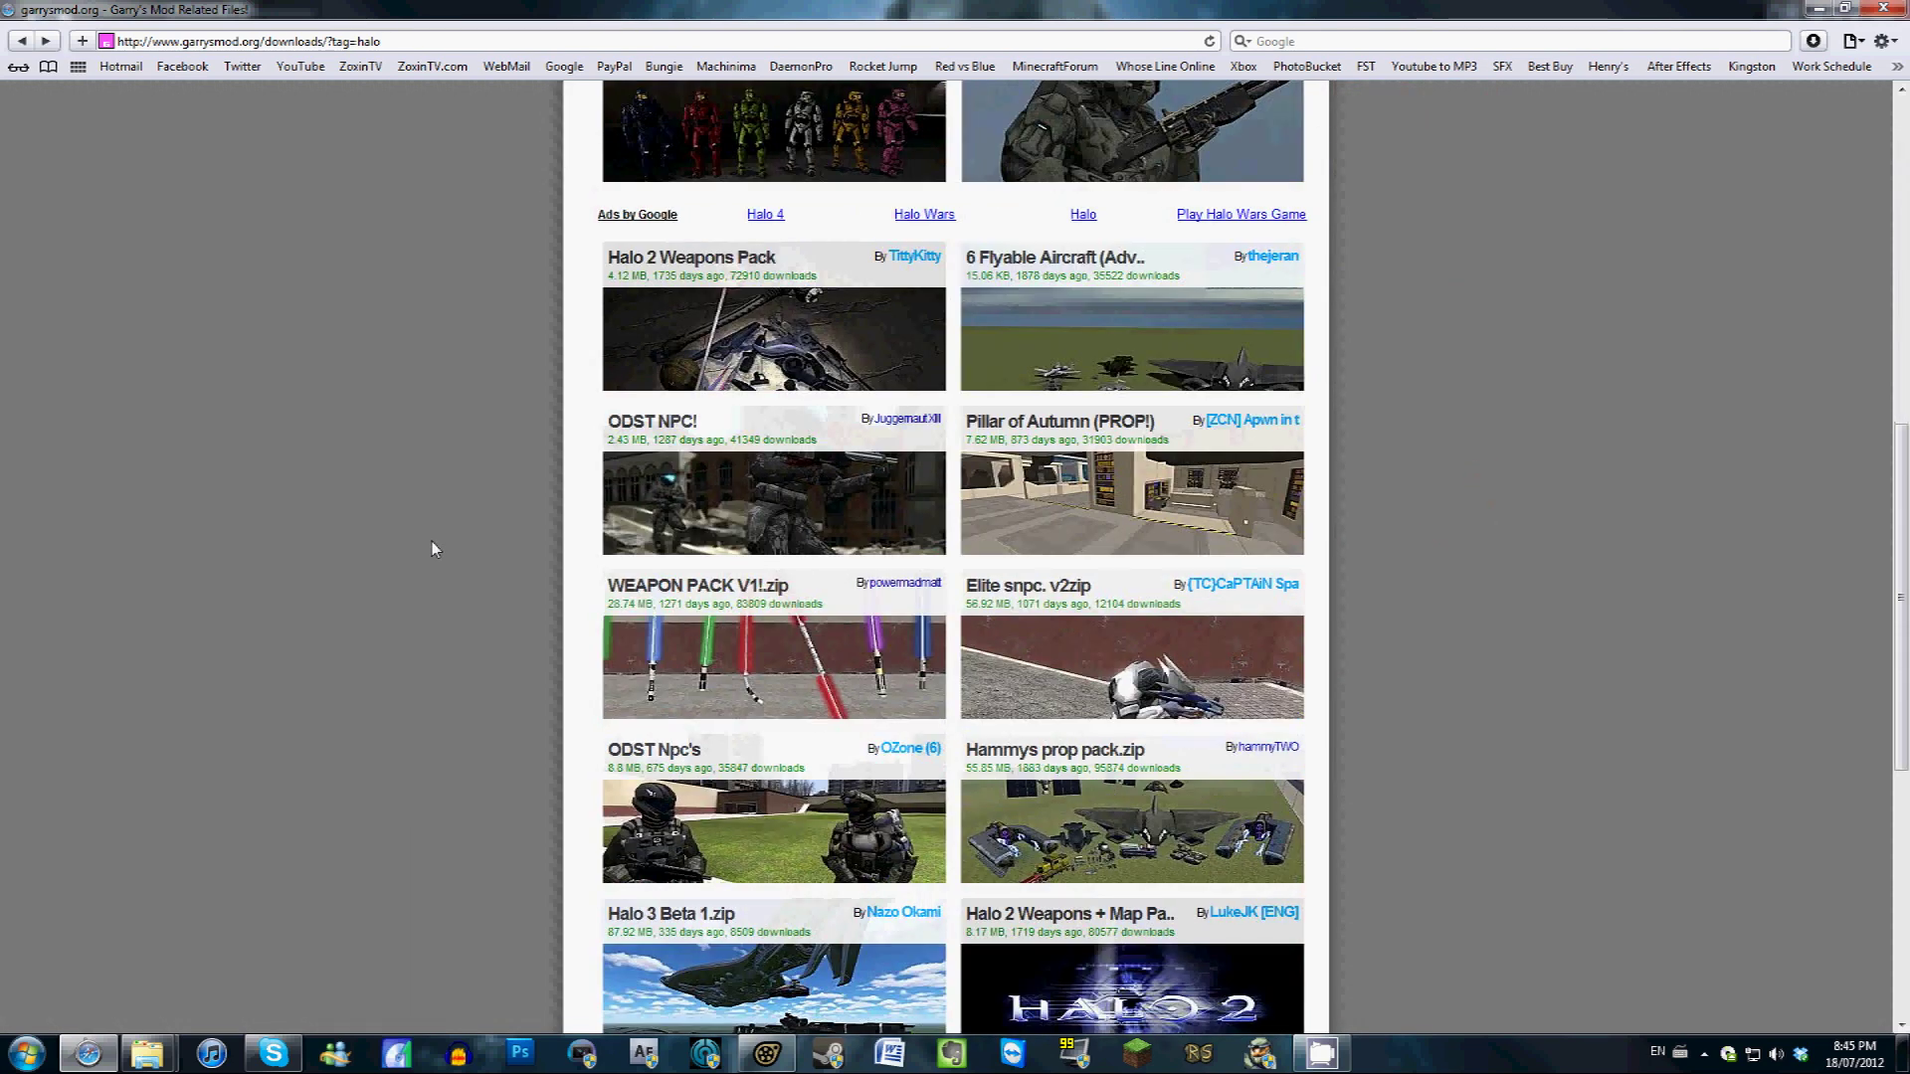
scroll(432, 545, down, 2)
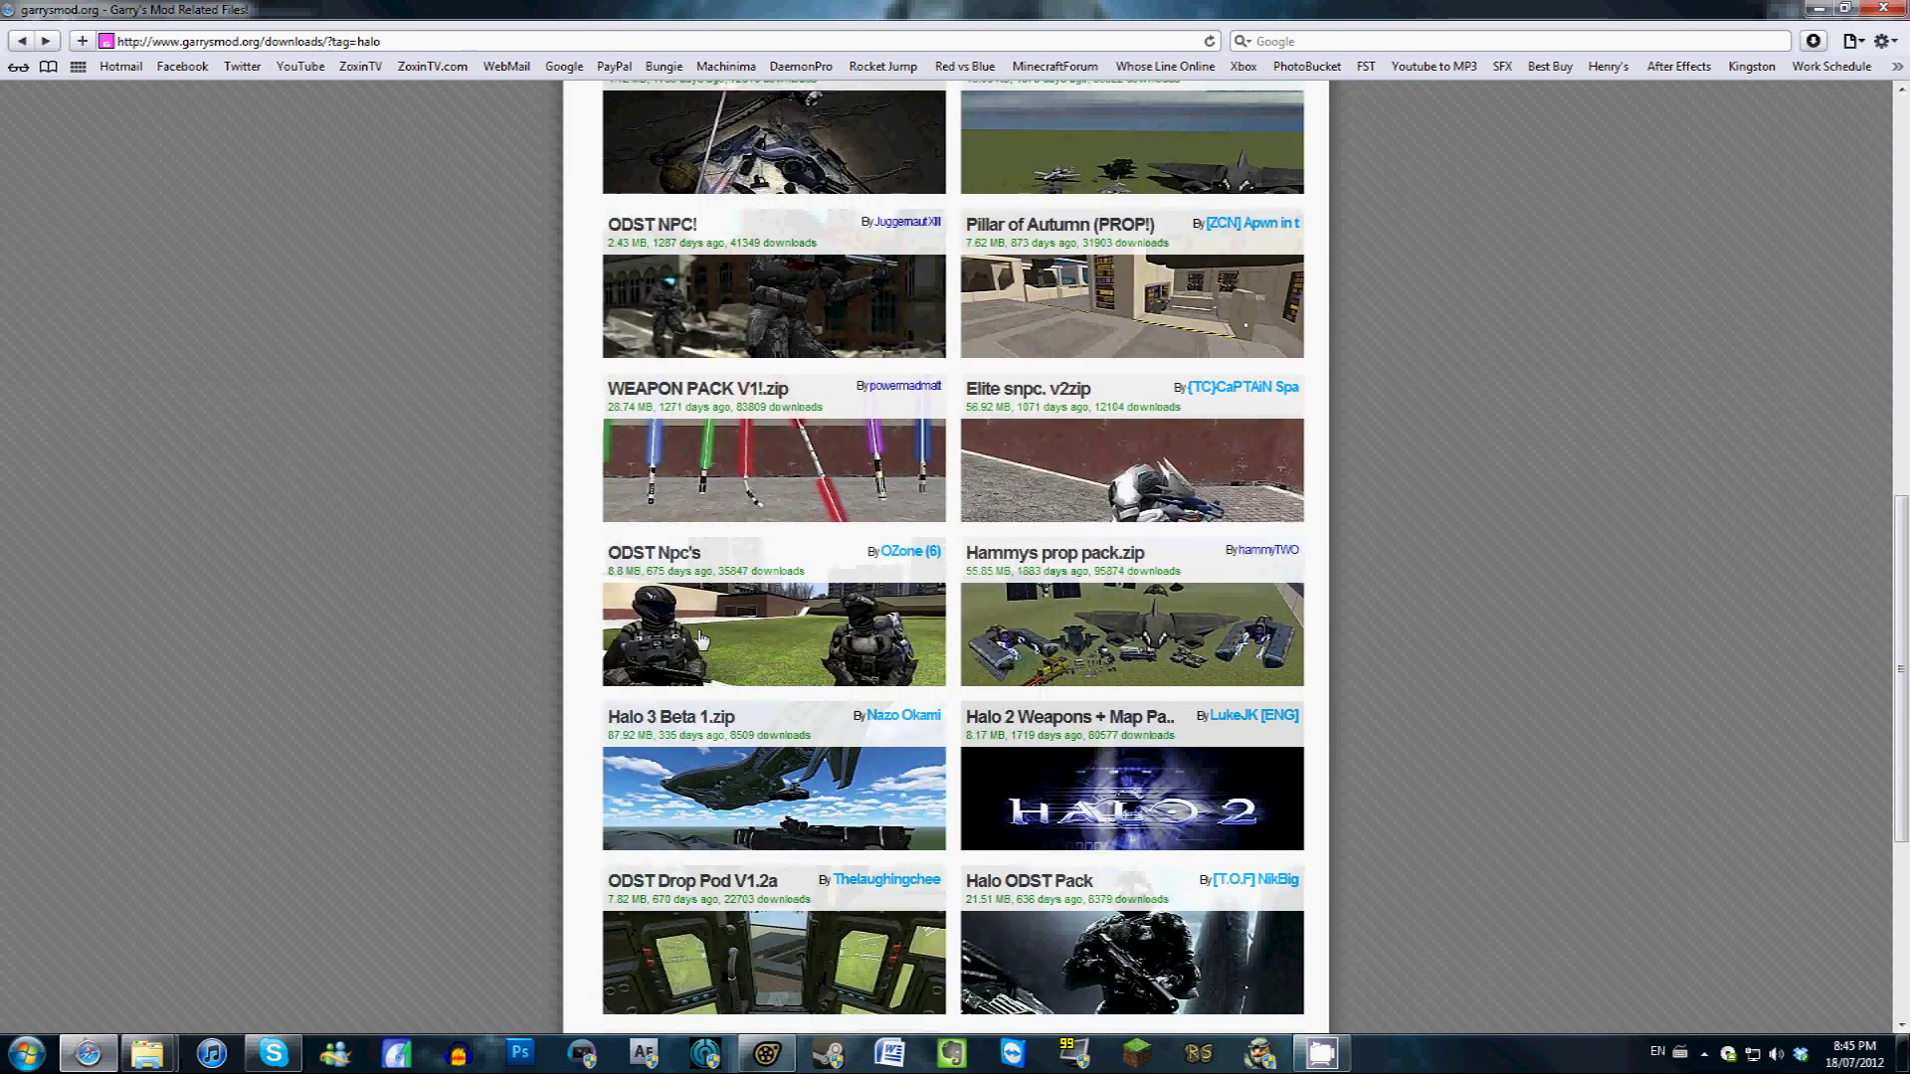
click(768, 642)
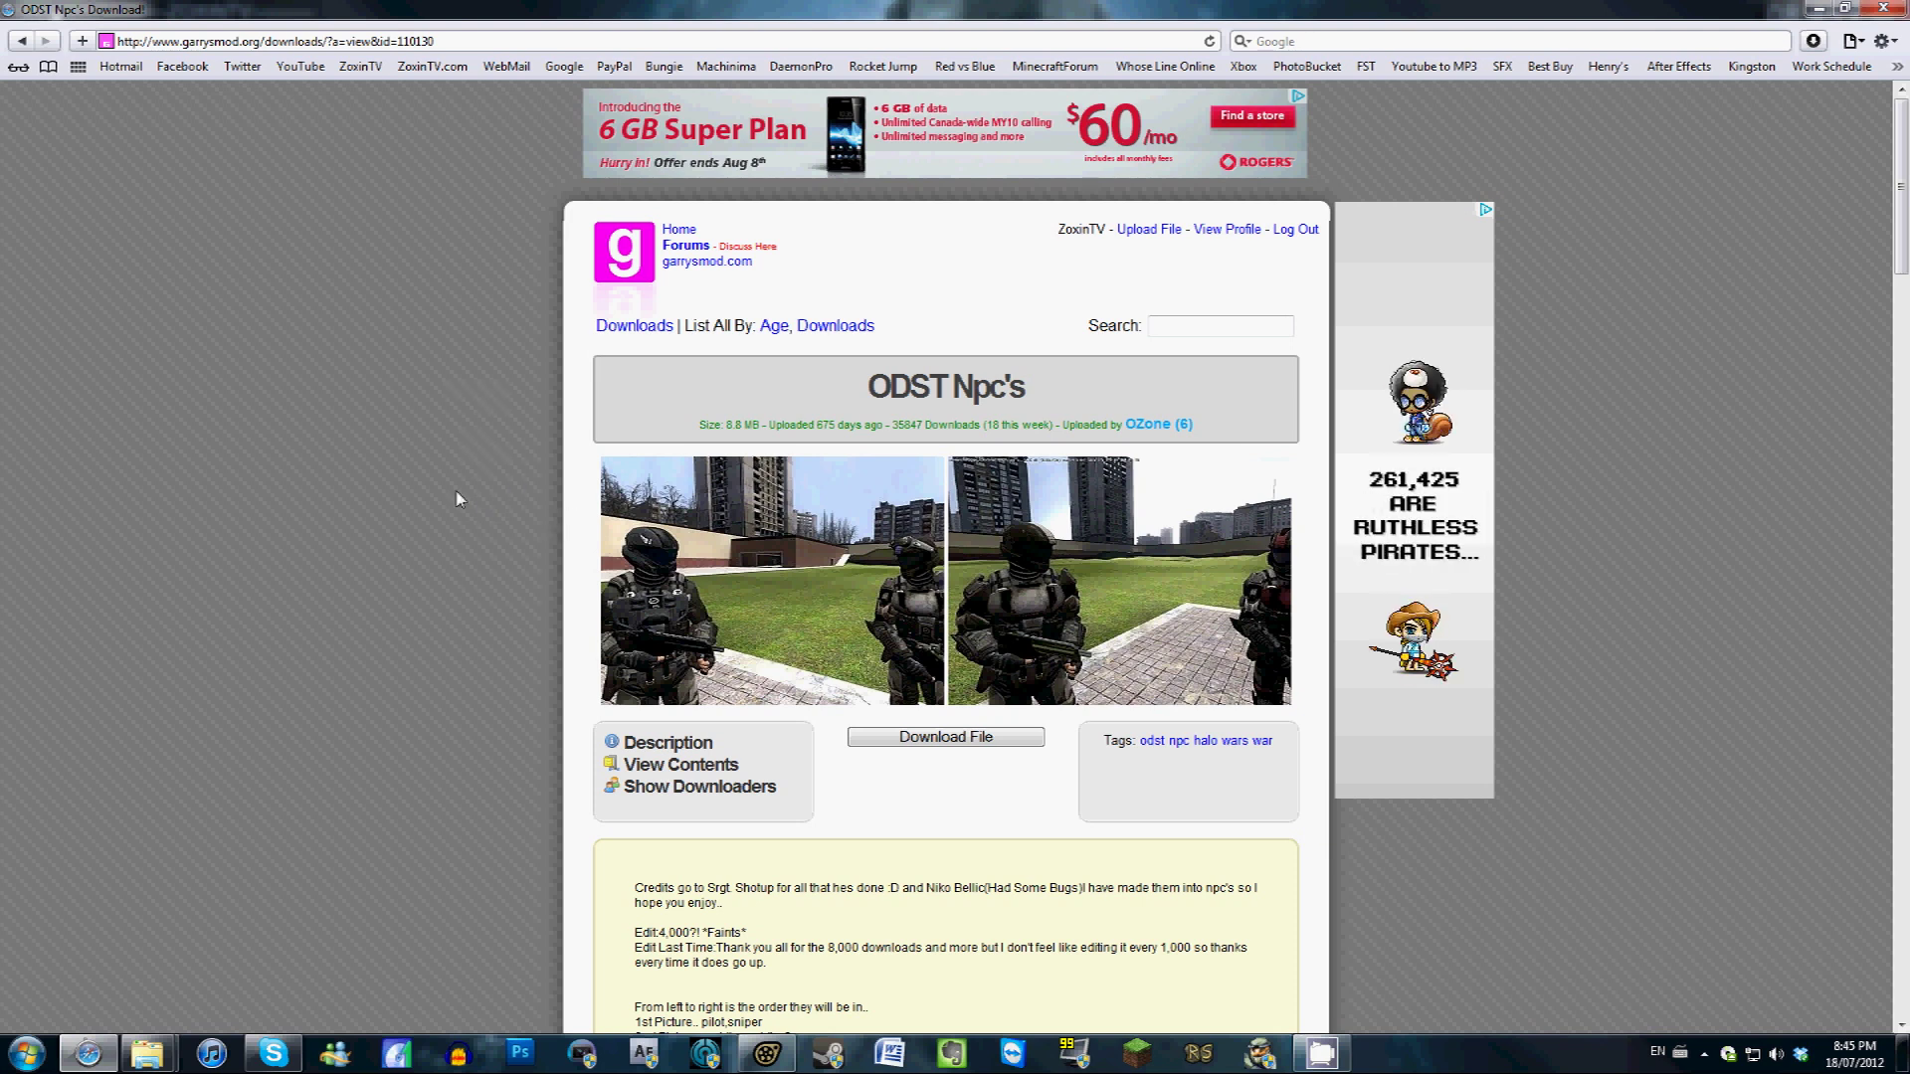
Switch to Windows Explorer and bring up both the usermod and Halo folder windows over the browser
mouse_move(159, 1056)
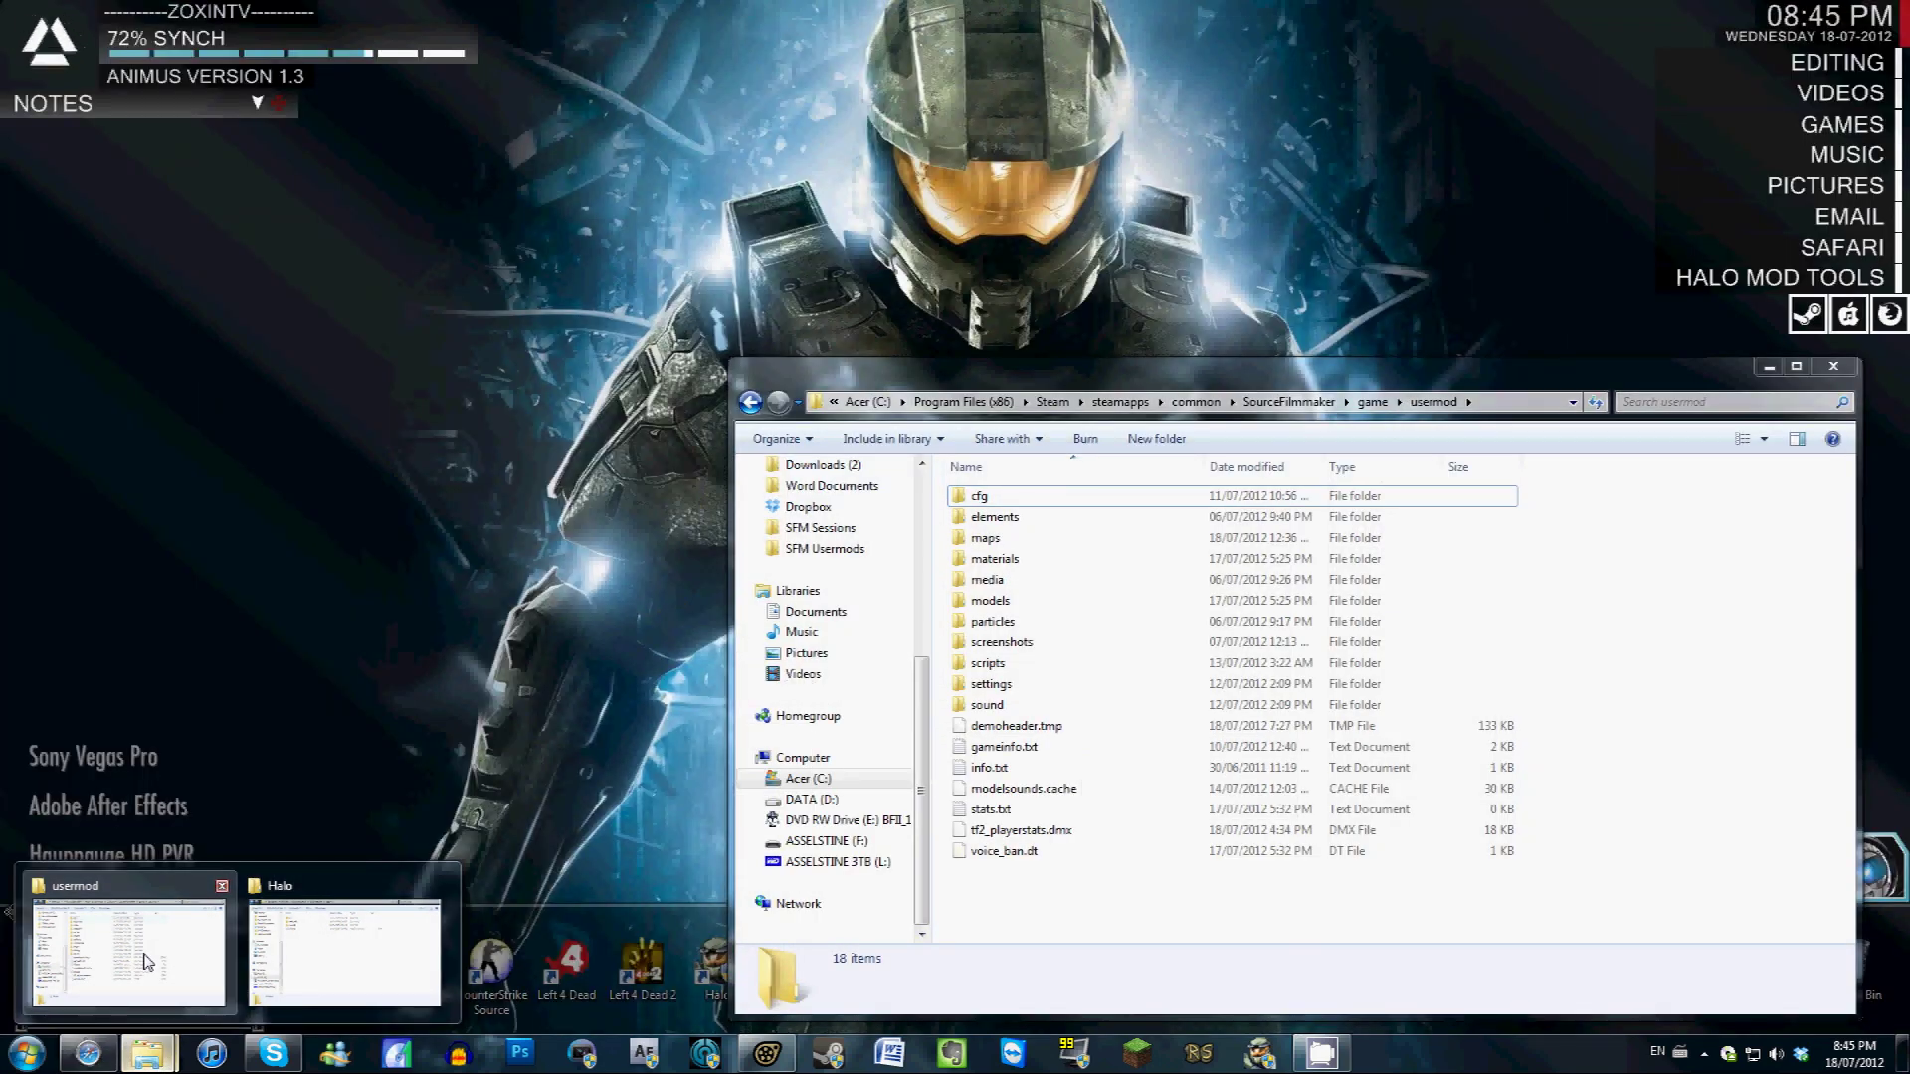
click(148, 961)
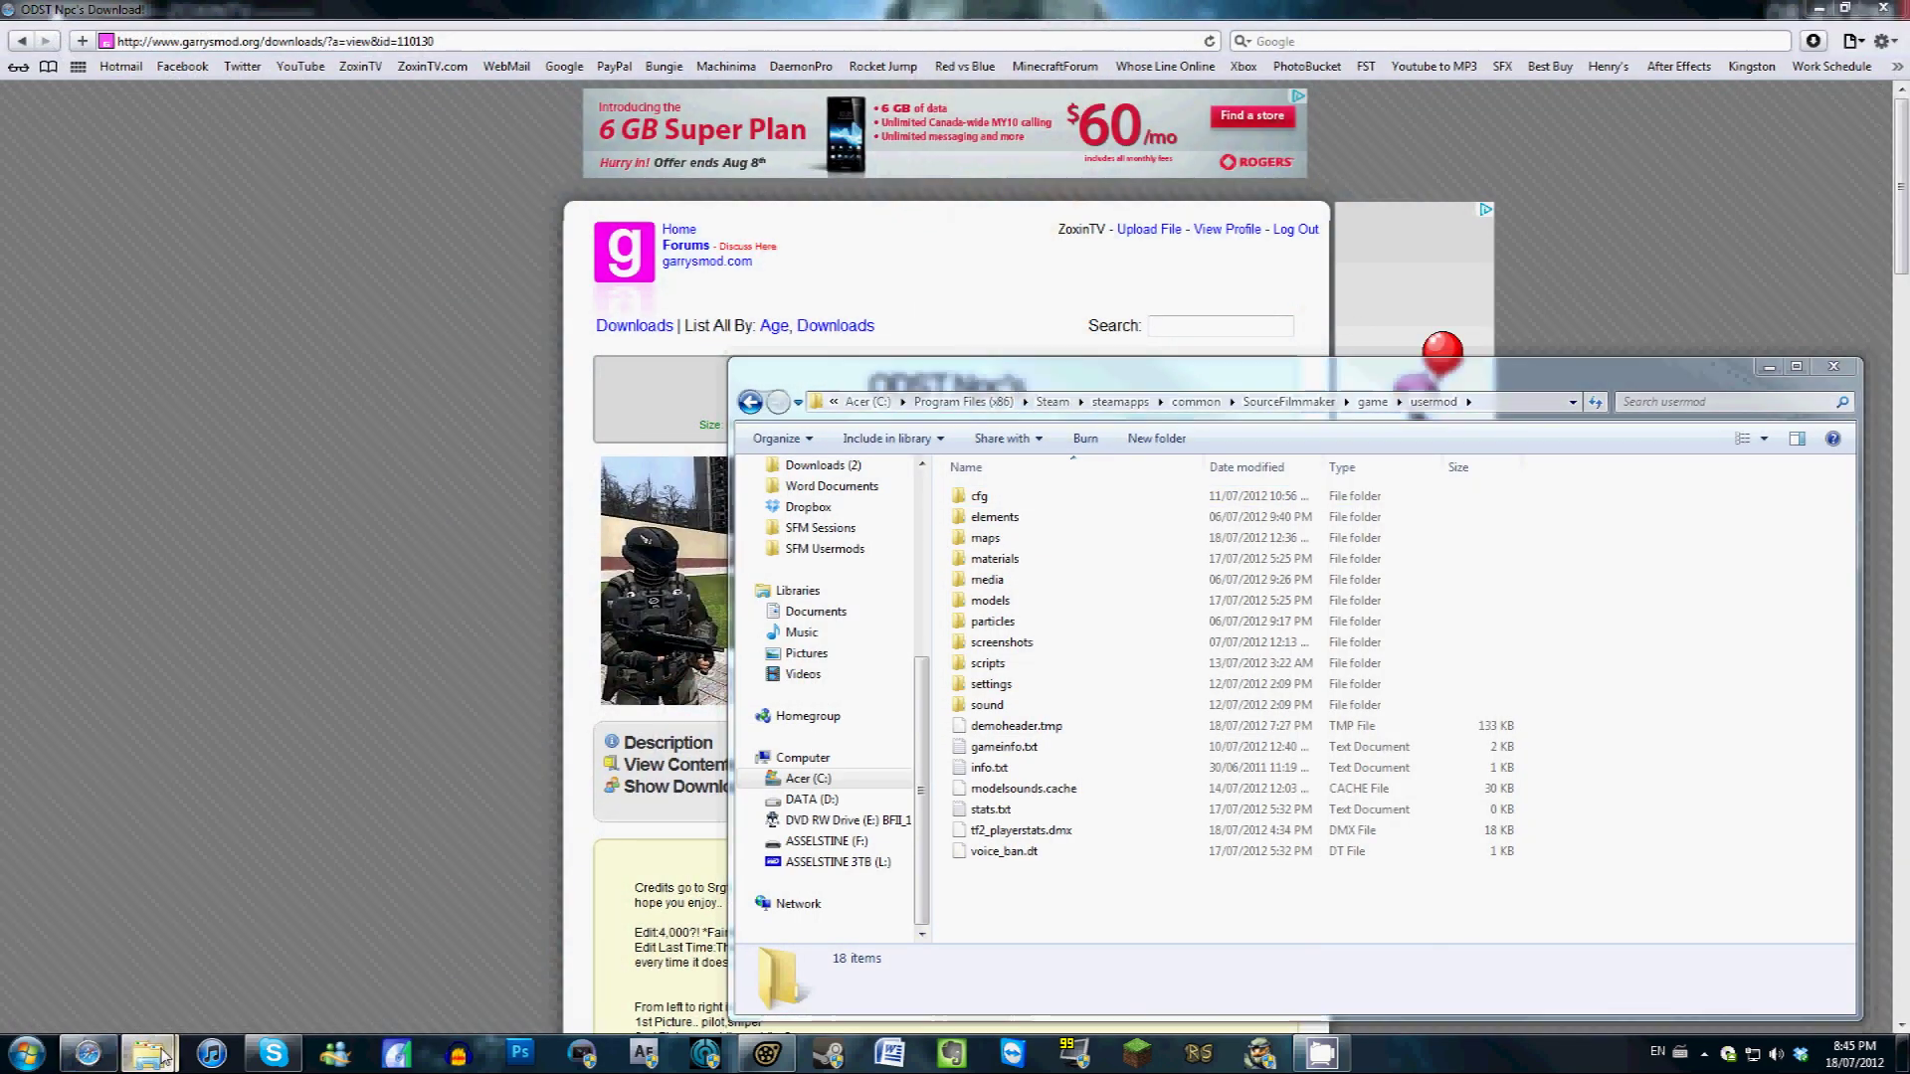
mouse_move(147, 1052)
click(350, 945)
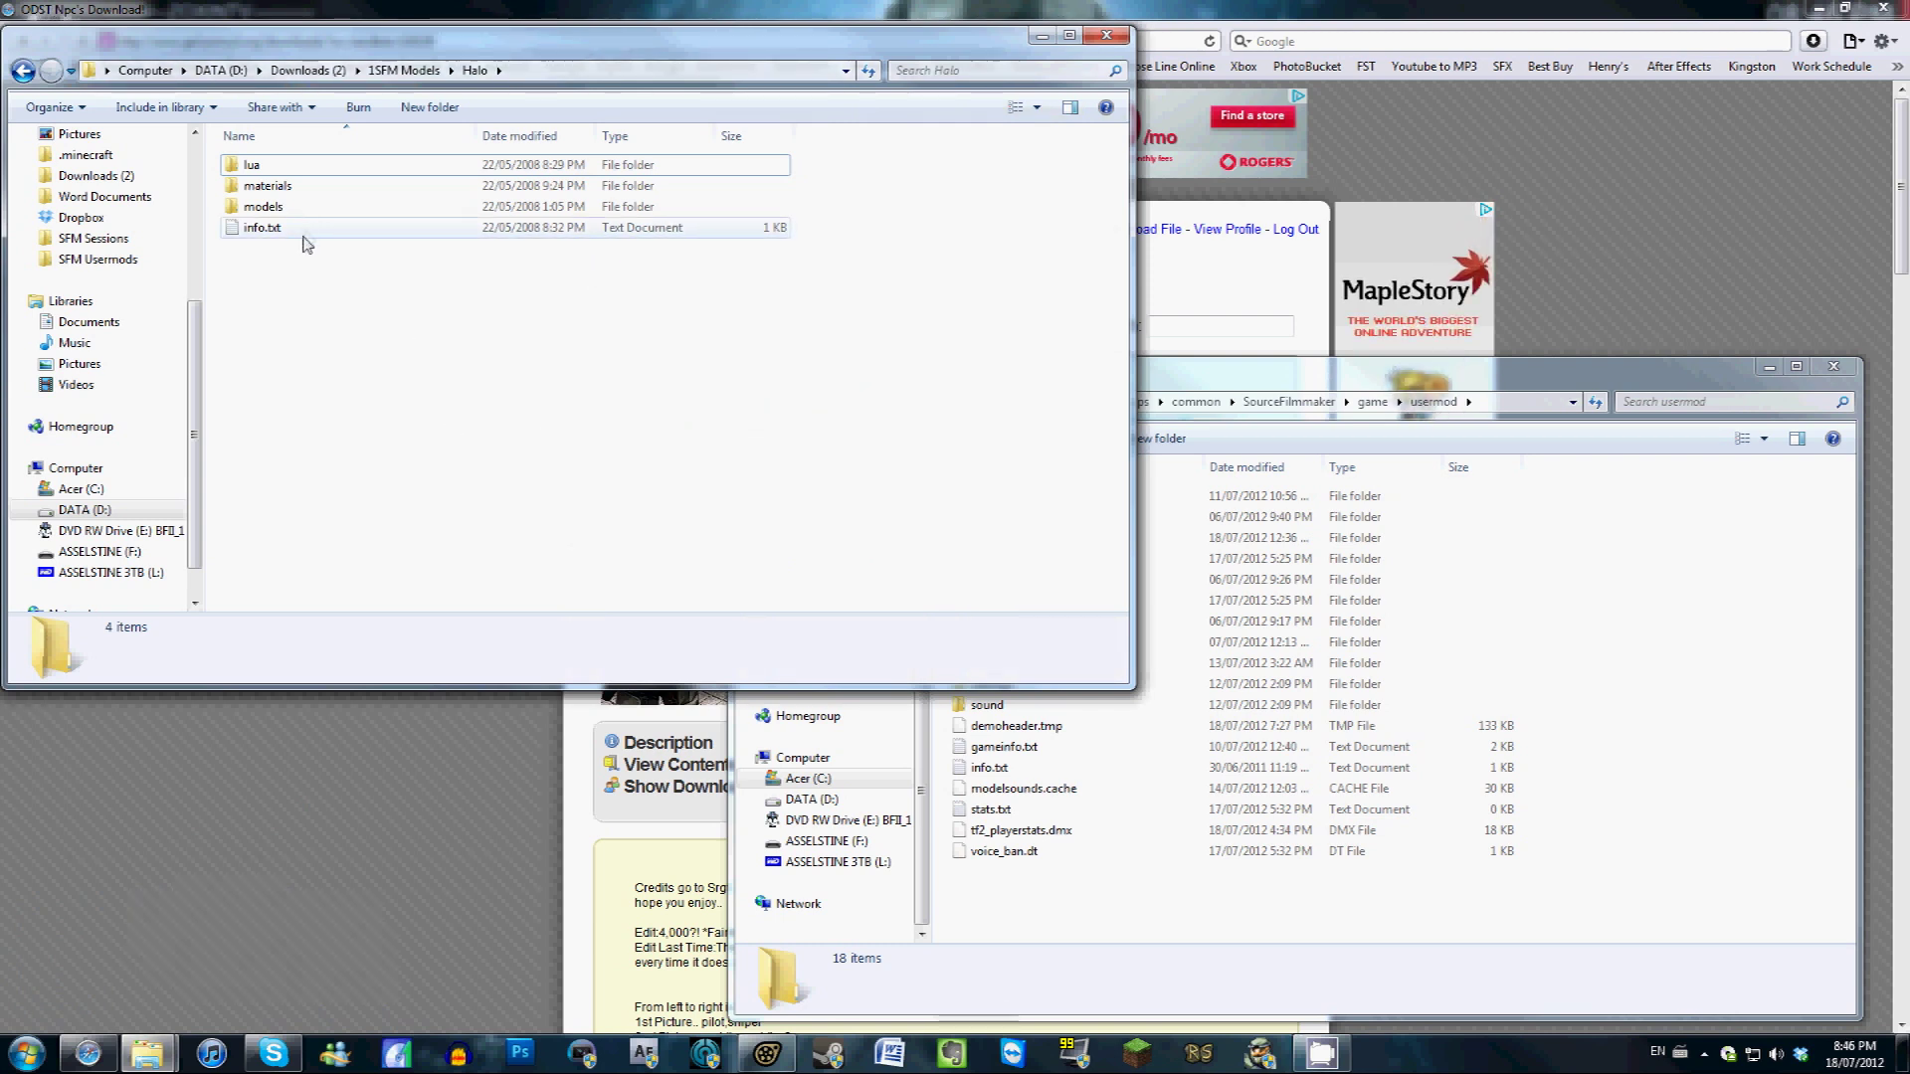
Open the ODST folder inside 1SFM Models and select its Materials and Models folders
click(418, 69)
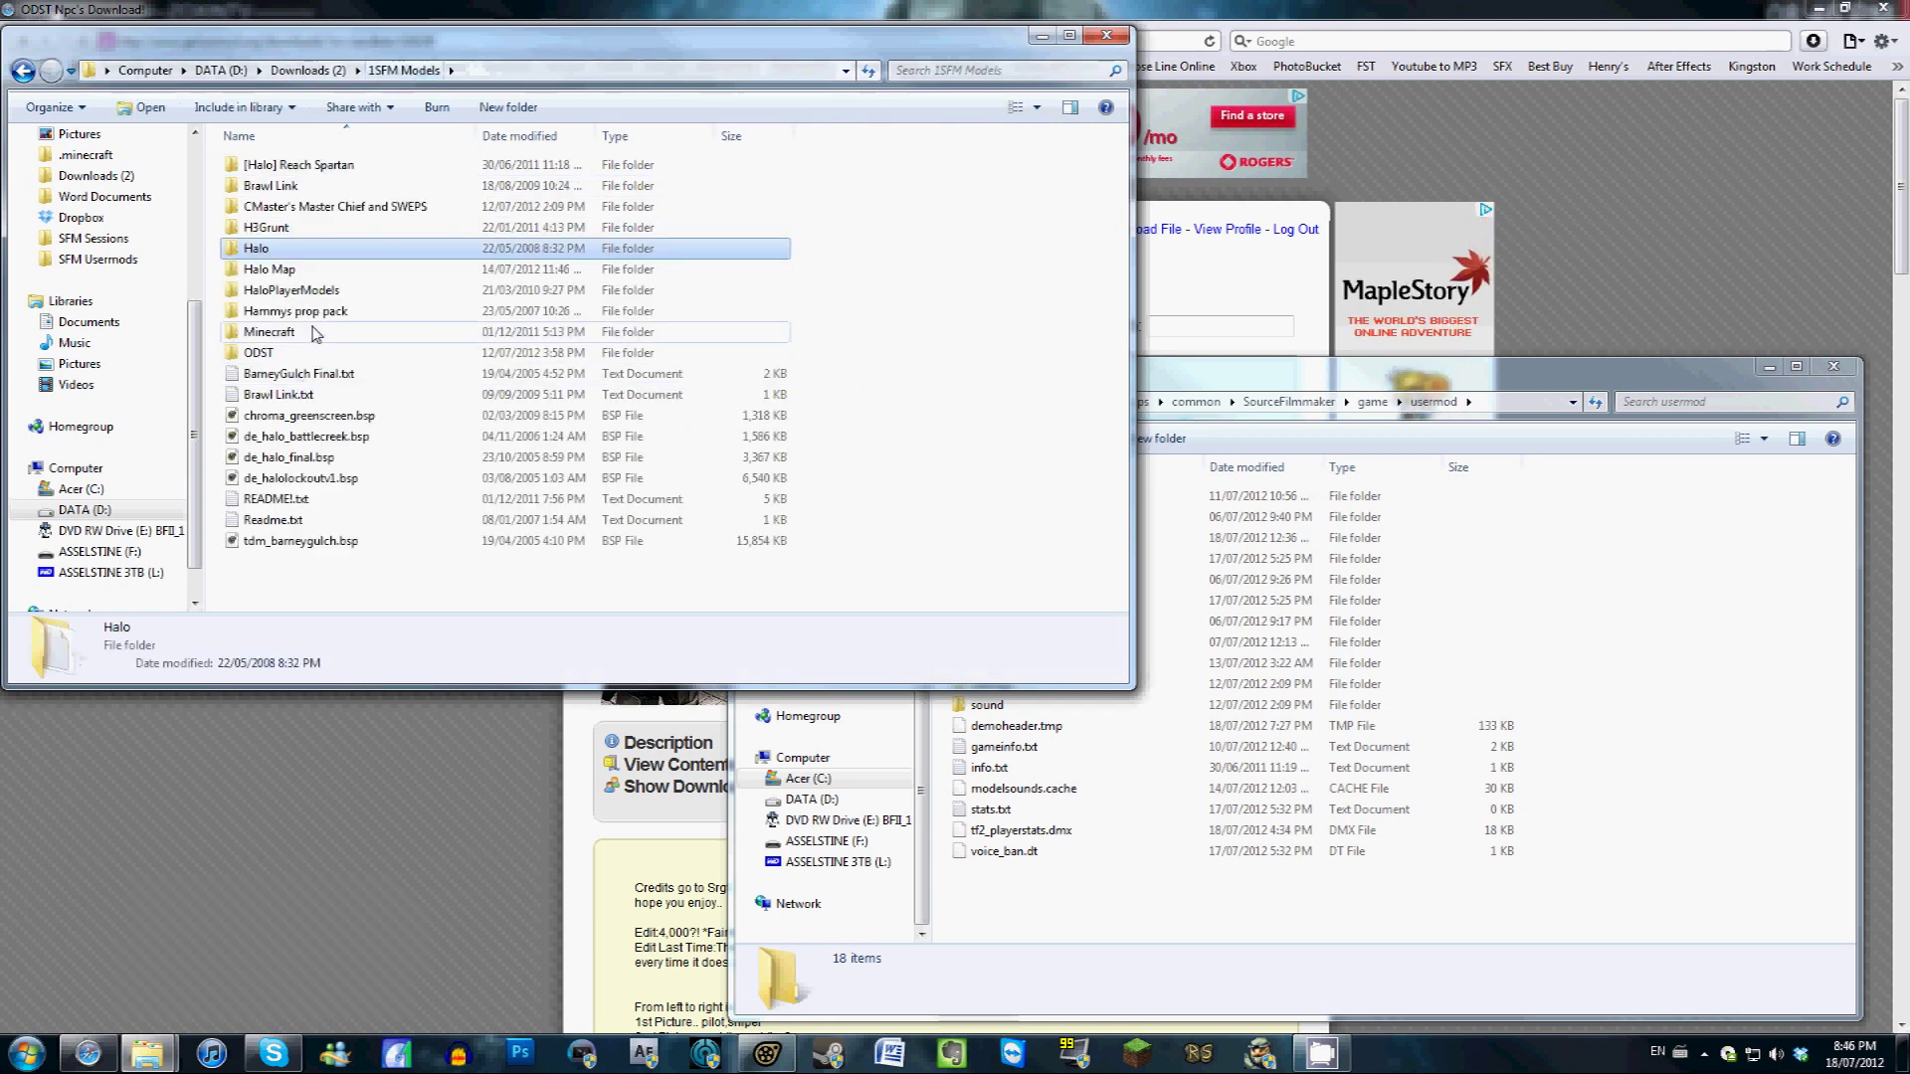
double_click(298, 352)
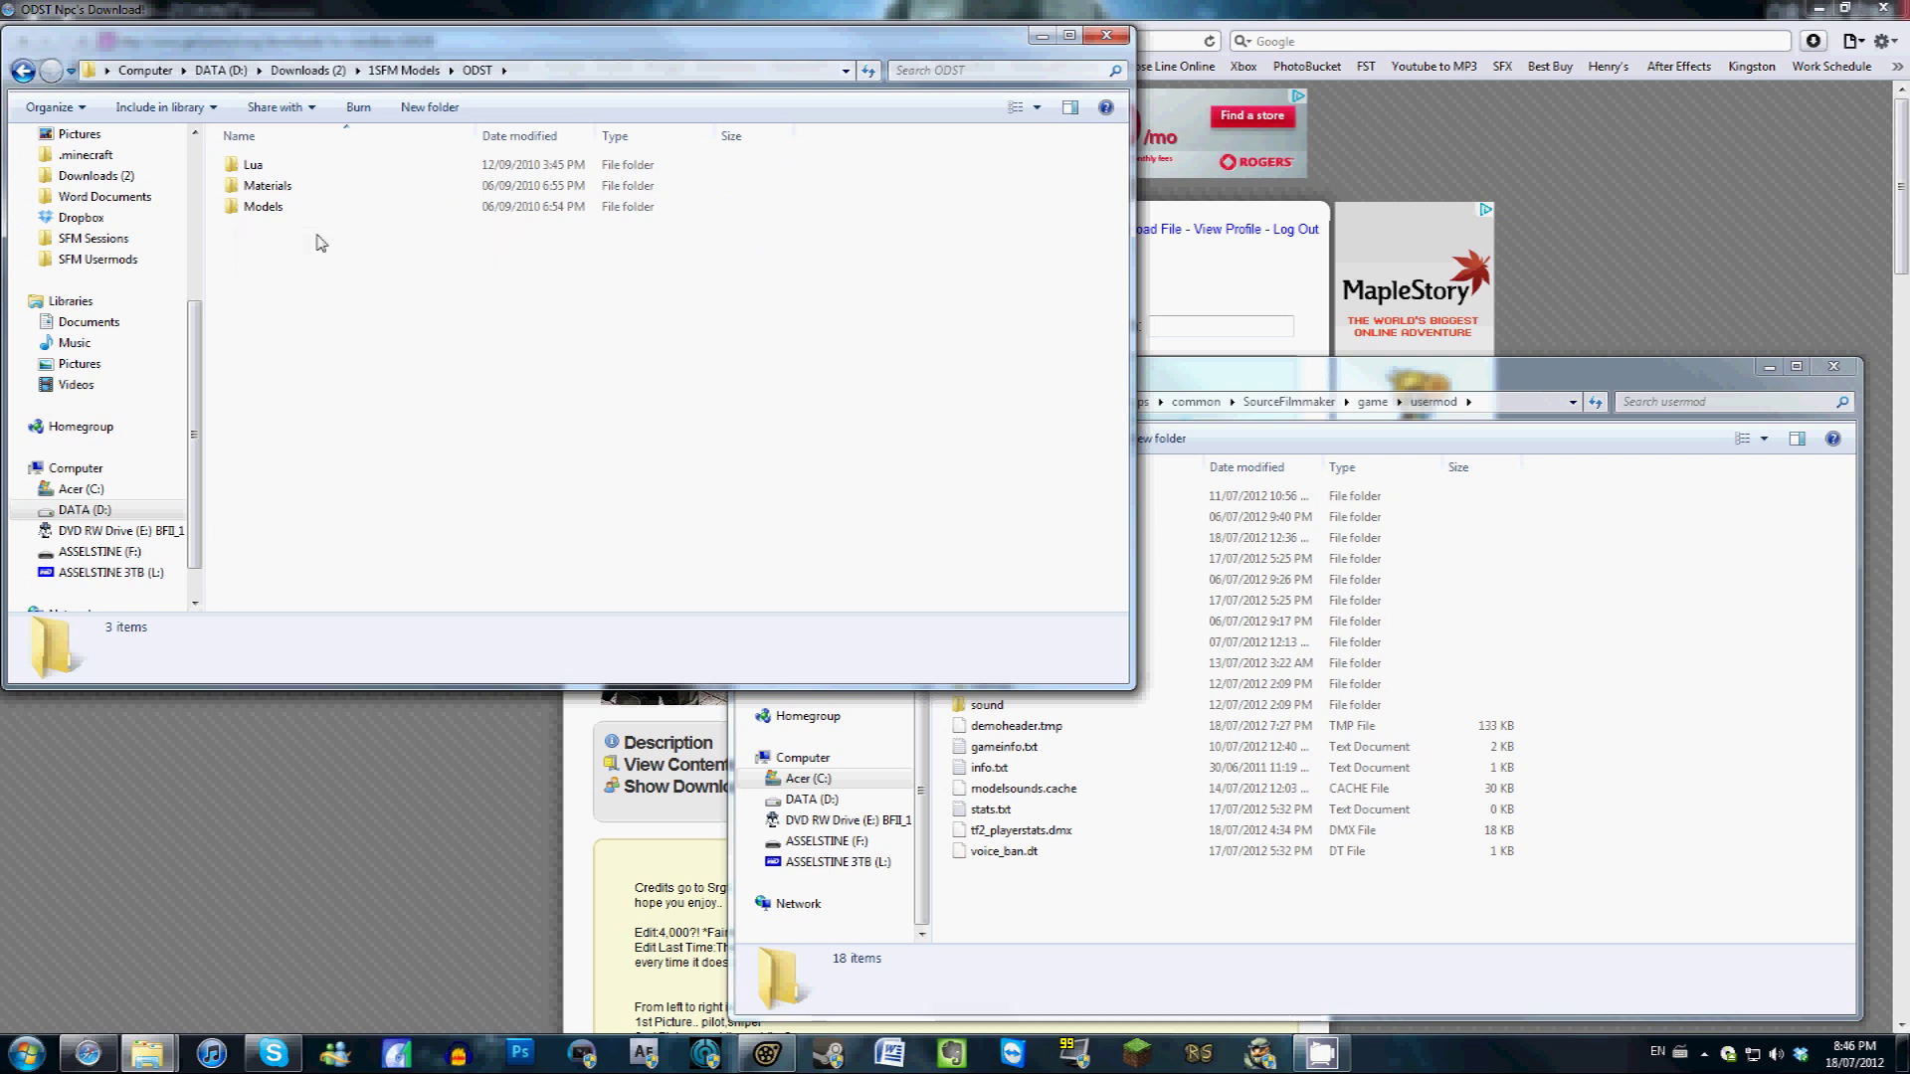
drag(304, 256, 266, 185)
In the usermod window, navigate from drive C: through Program Files (x86), Steam, steamapps, common, SourceFilmmaker and game to usermod
click(1625, 609)
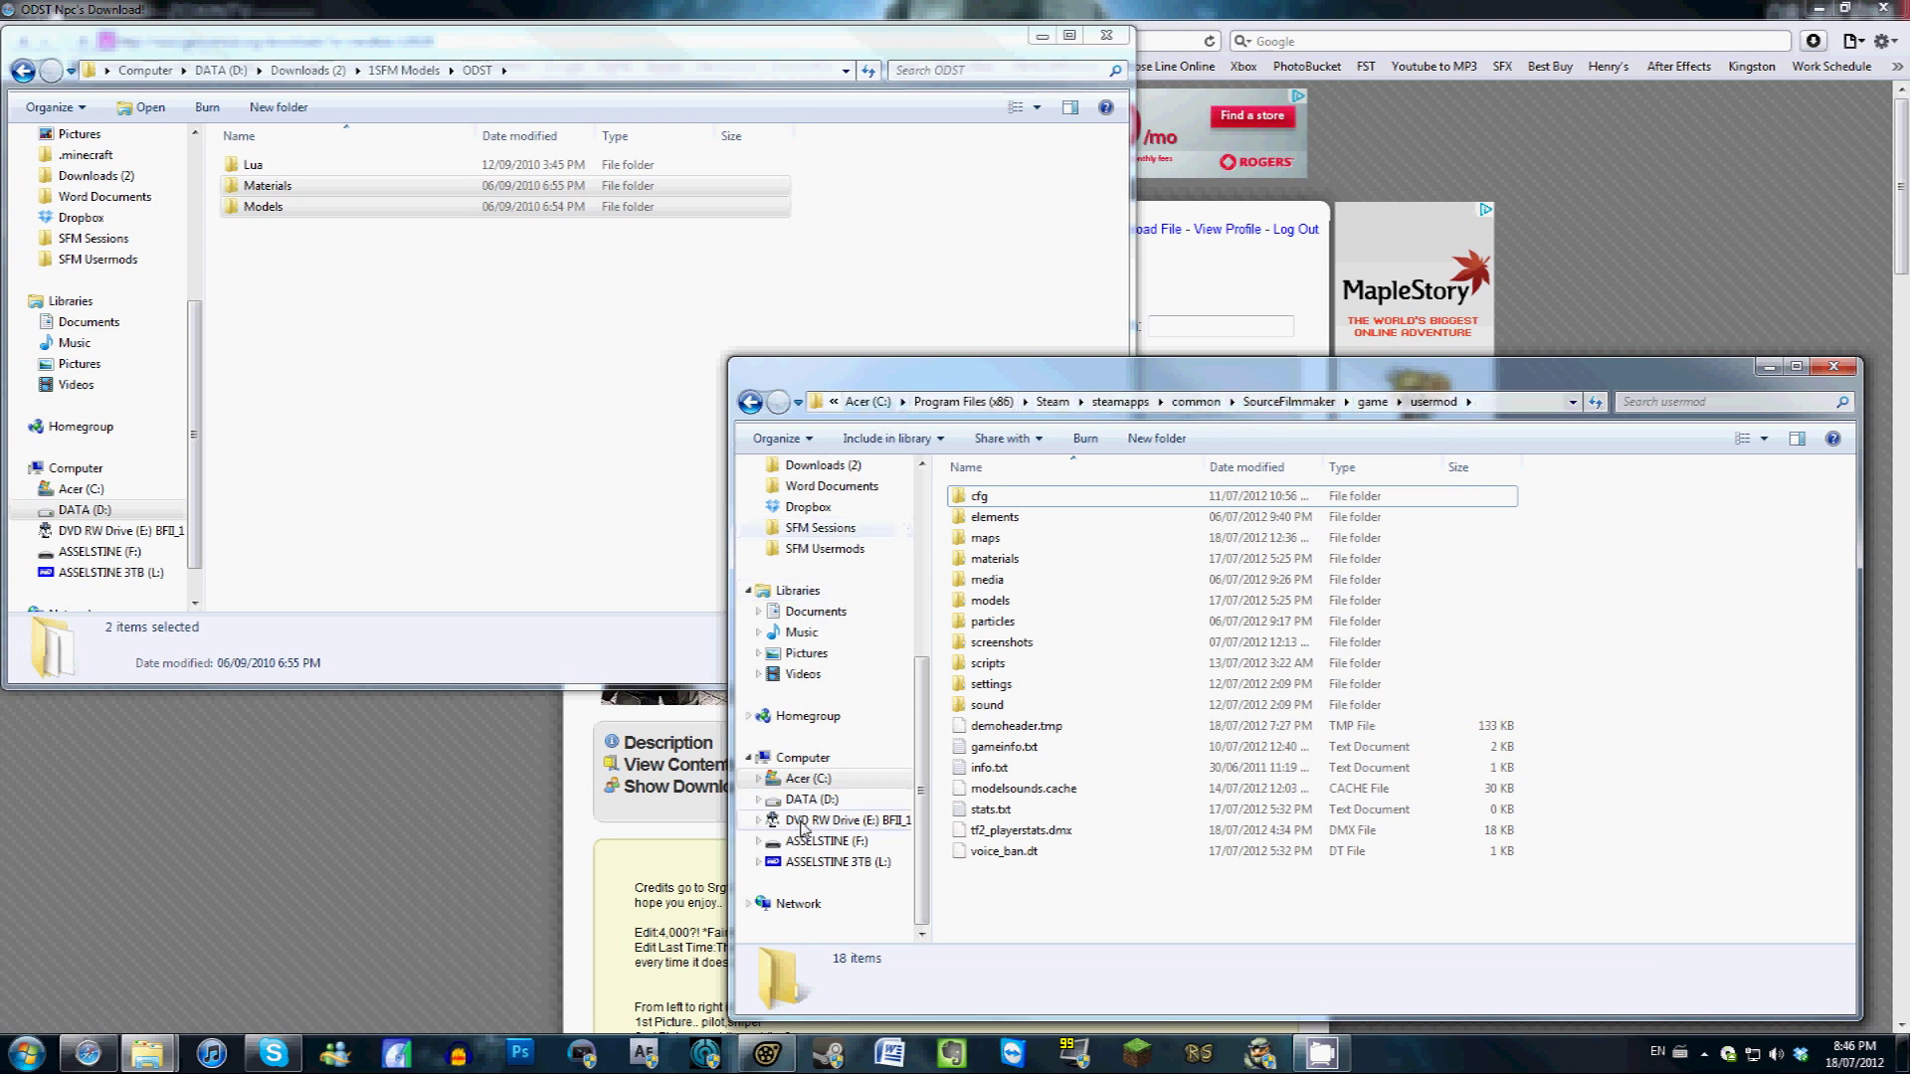
click(808, 779)
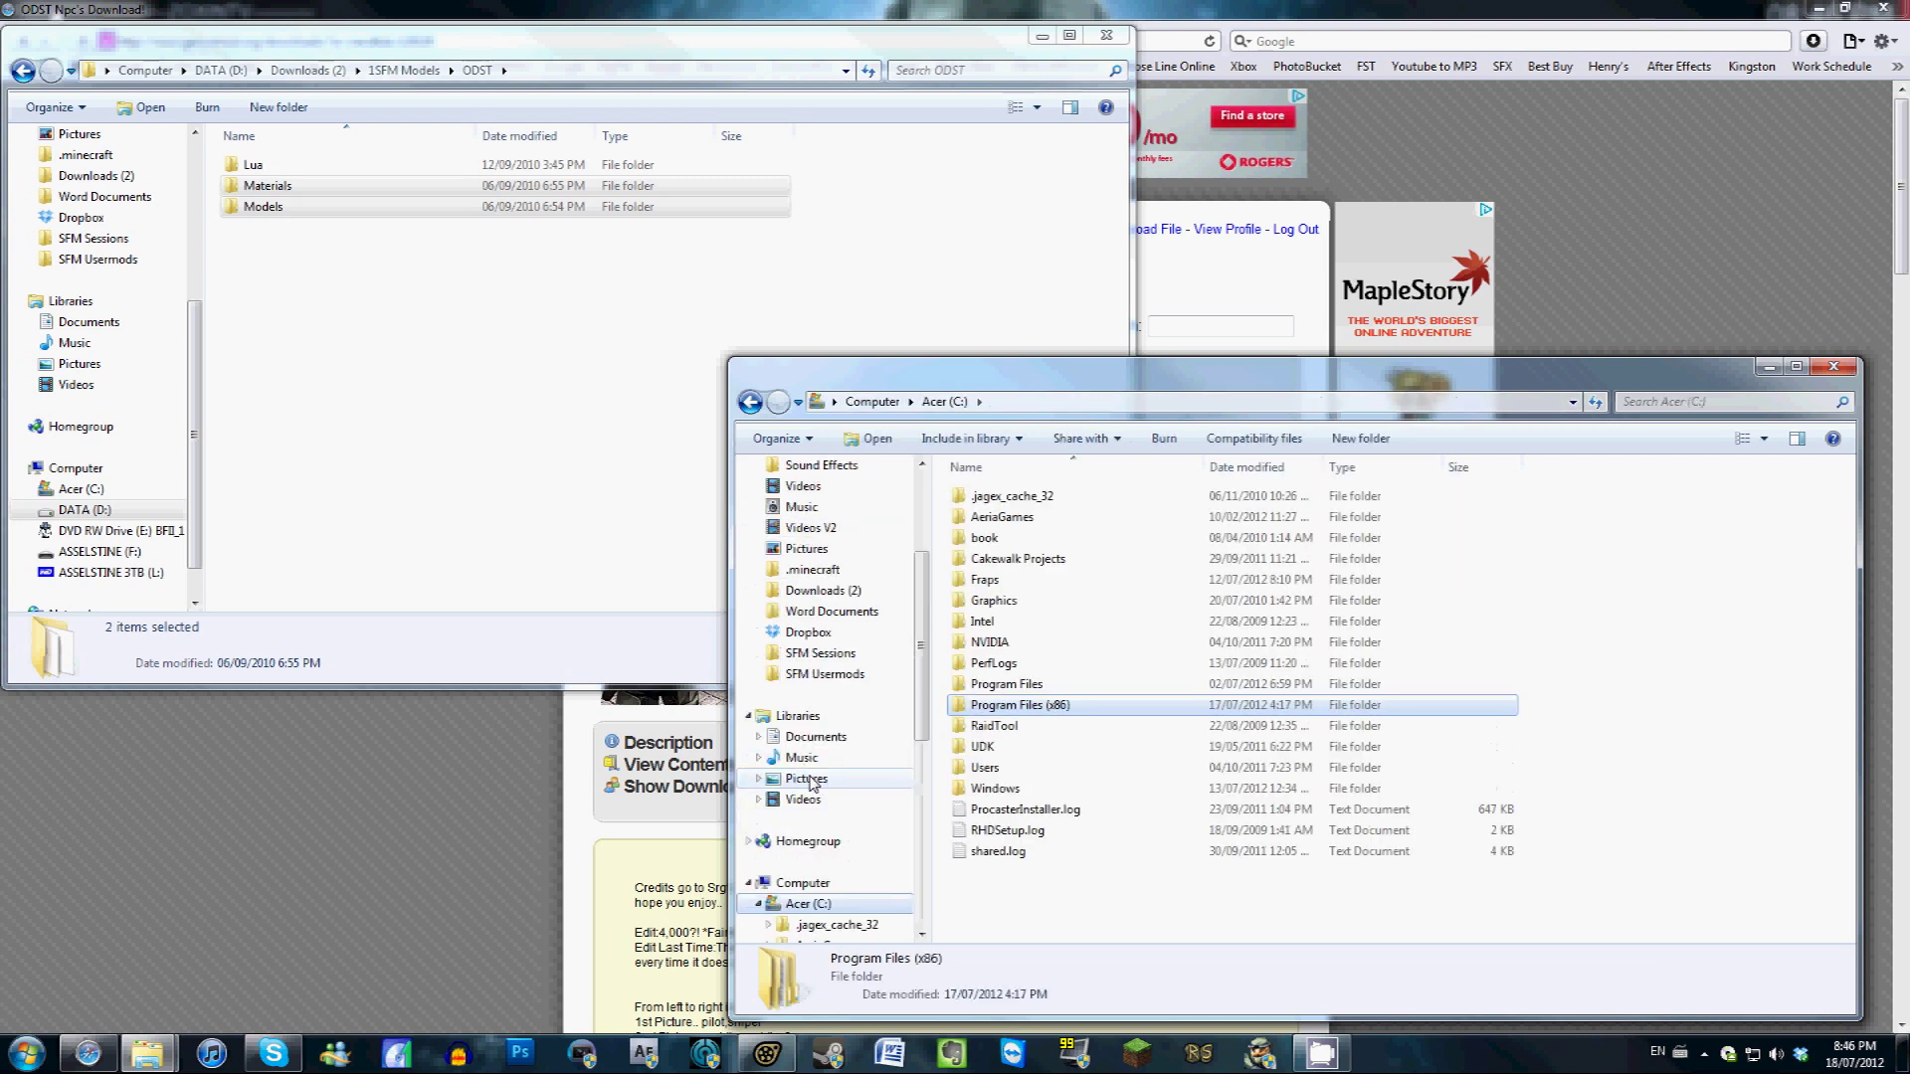
double_click(1055, 708)
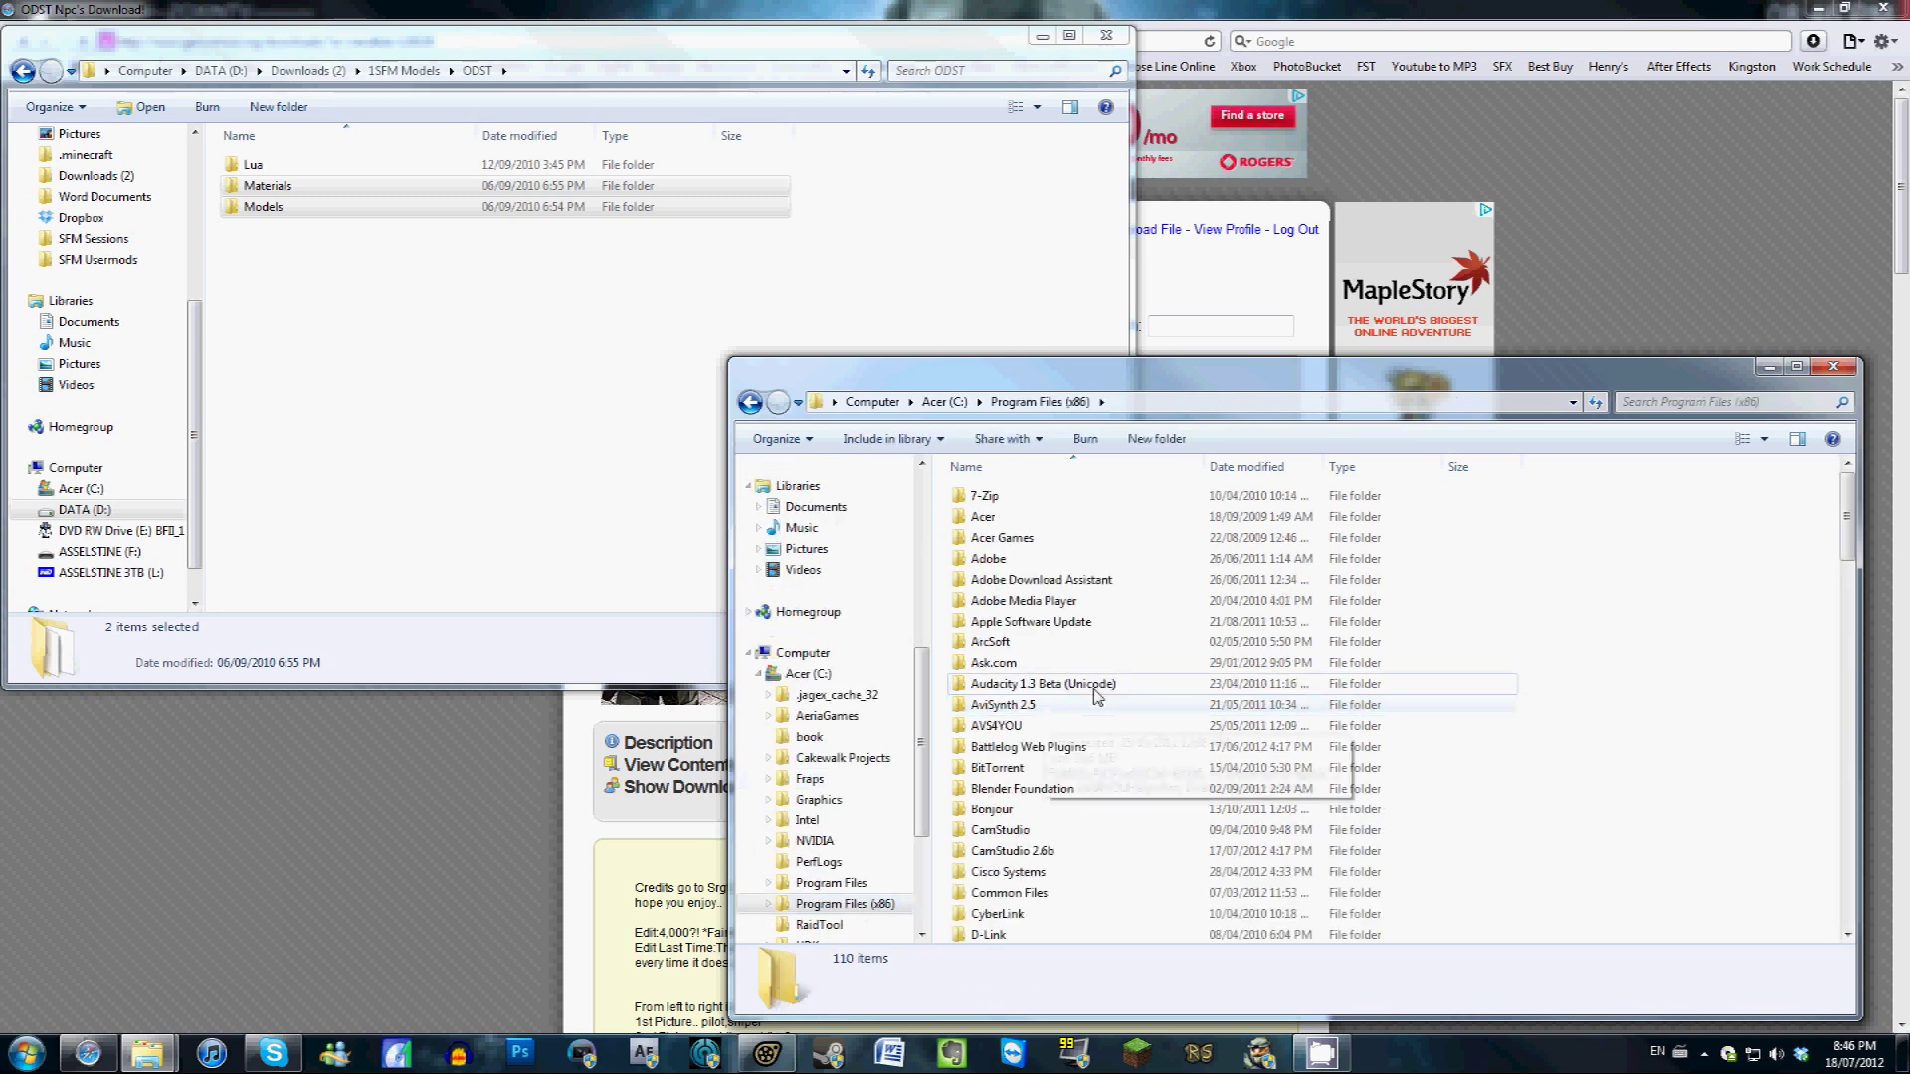
scroll(1060, 736, down, 20)
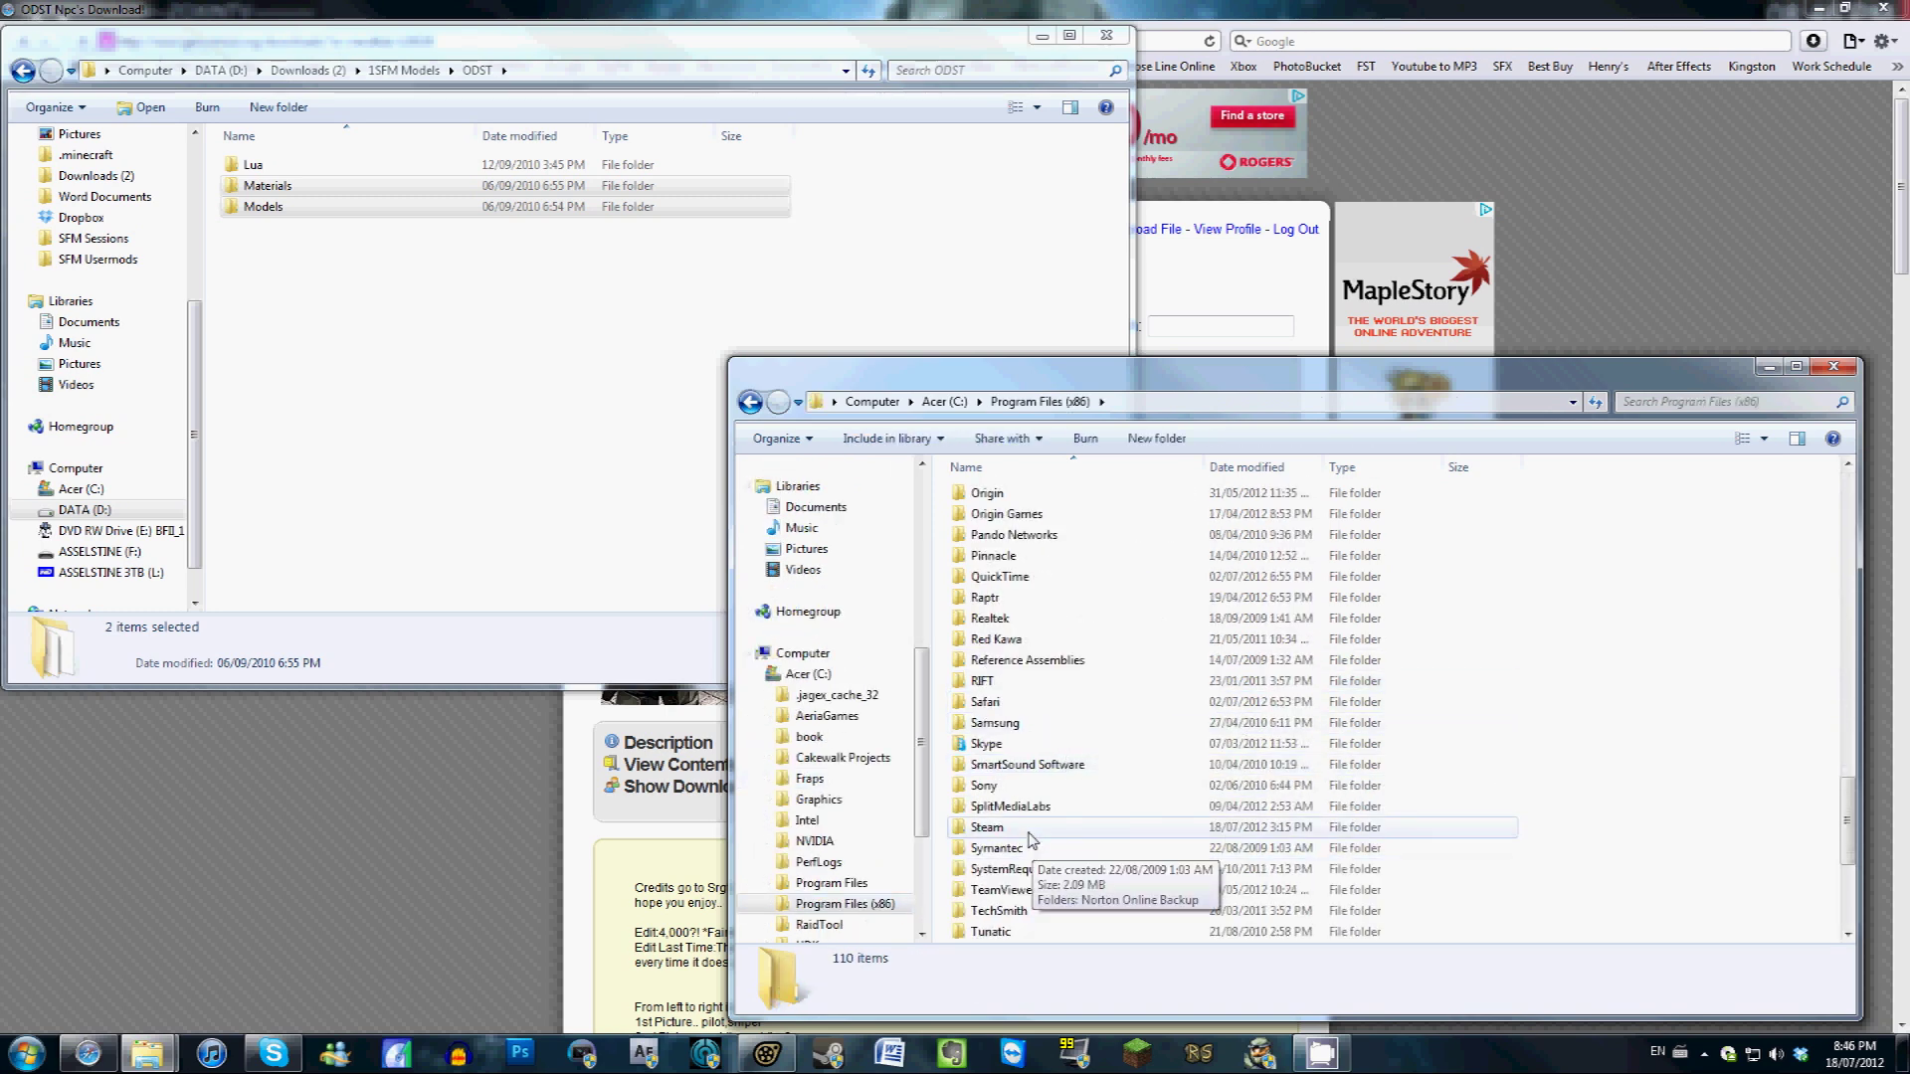
double_click(990, 827)
double_click(1013, 771)
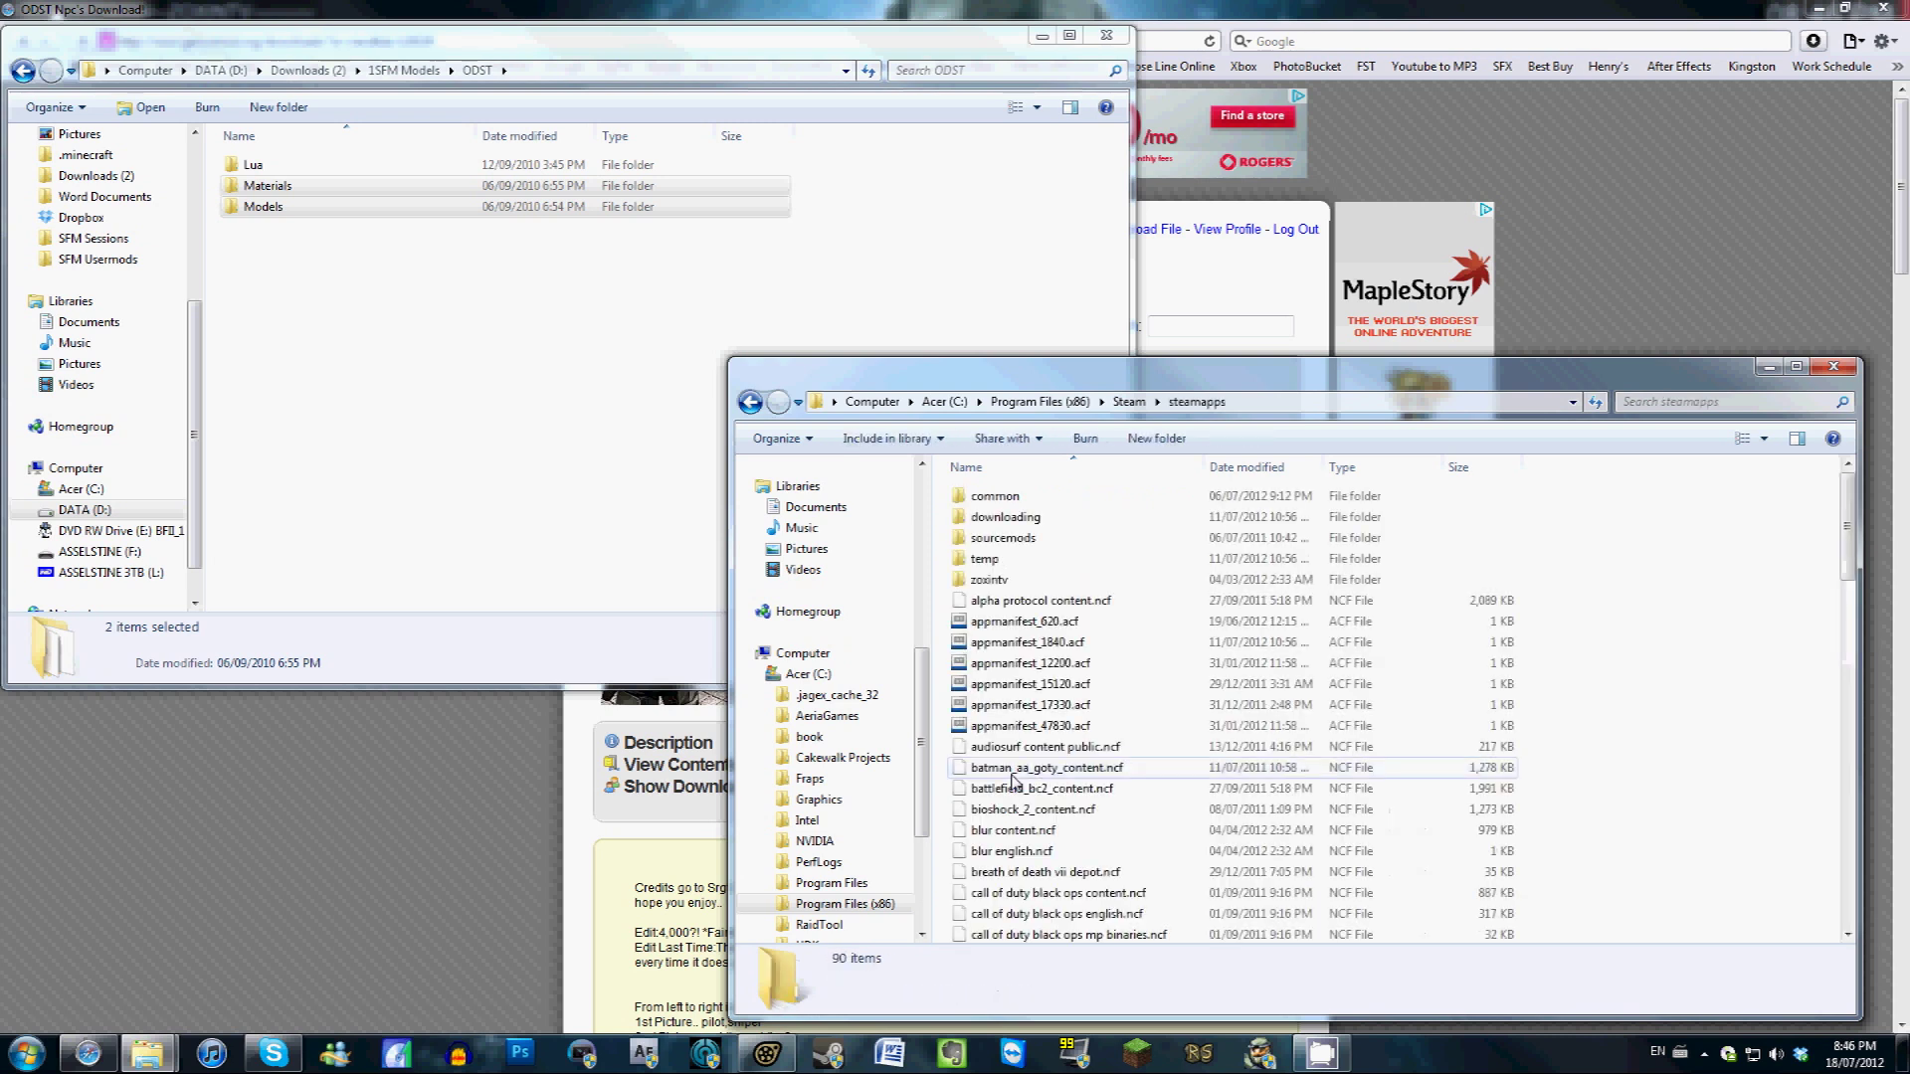
double_click(1007, 499)
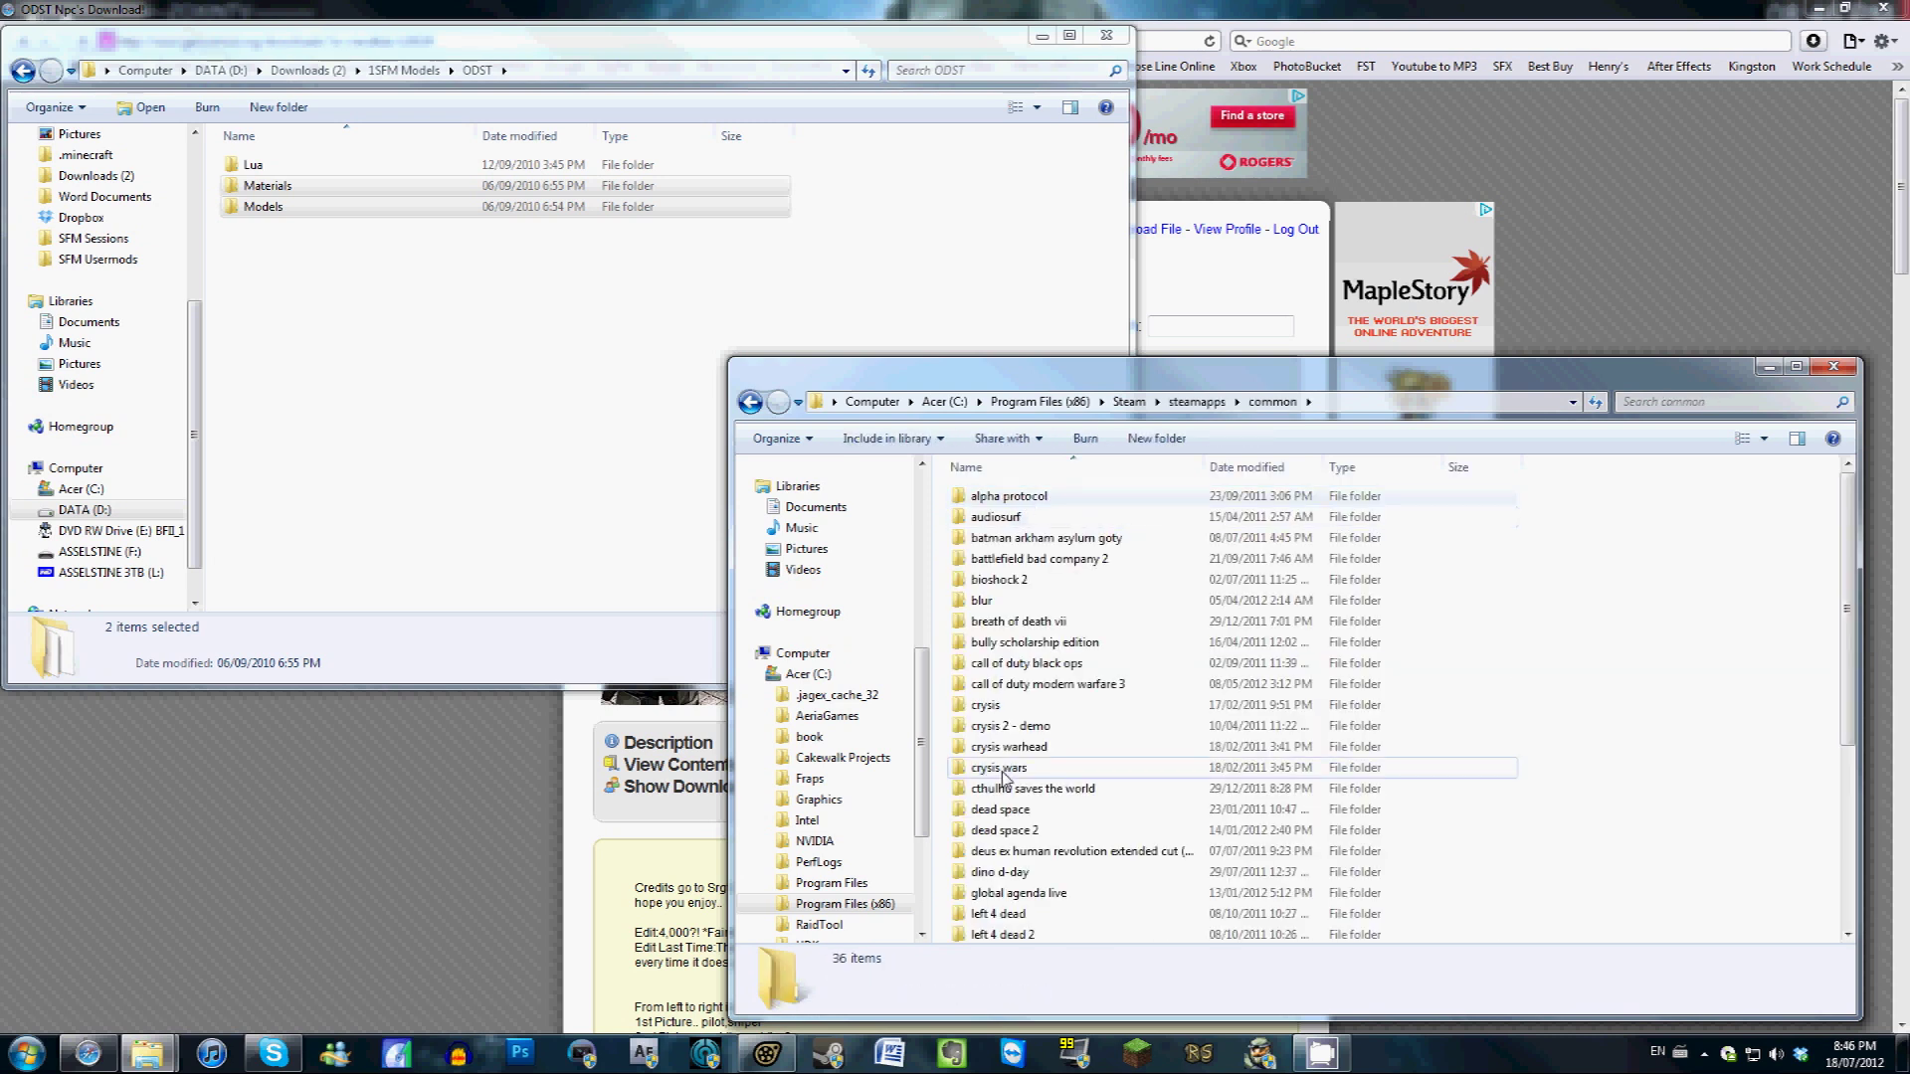
scroll(1010, 697, down, 5)
double_click(1005, 869)
double_click(986, 495)
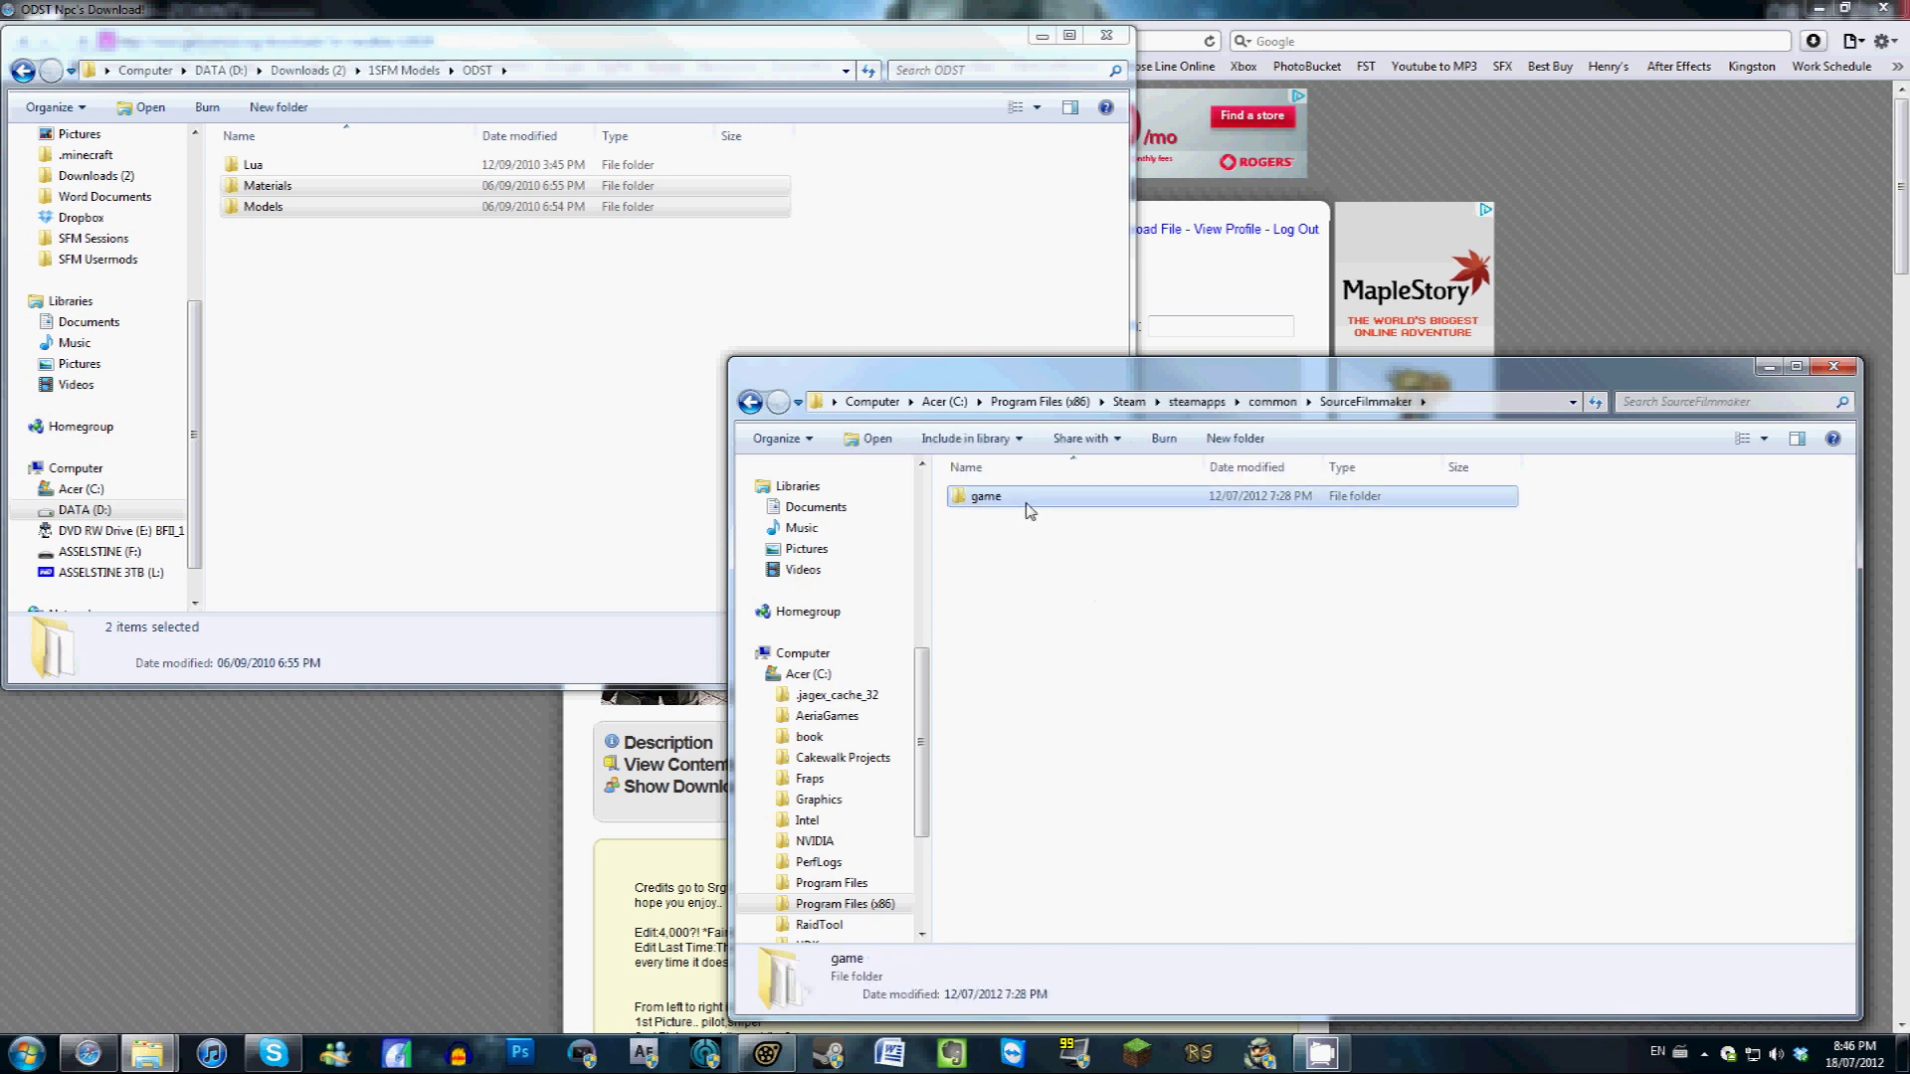
double_click(993, 621)
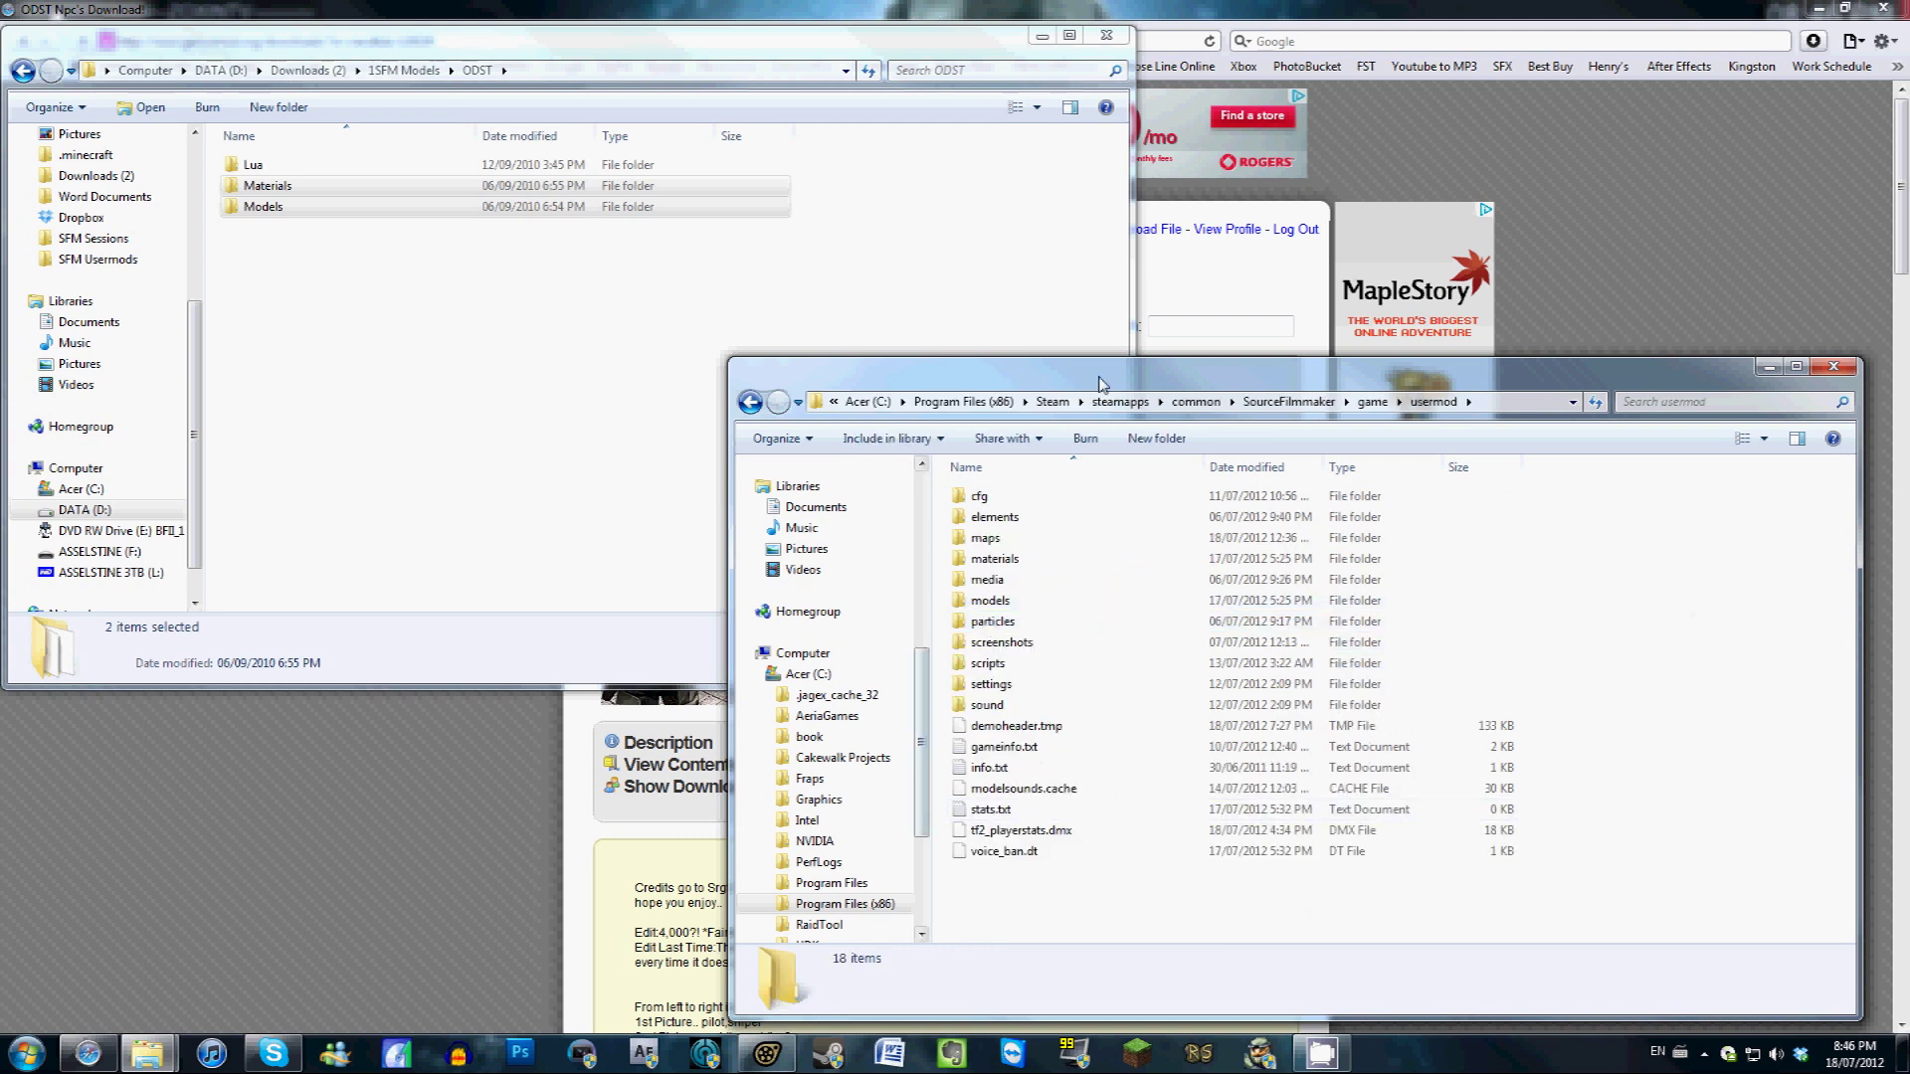
Try to copy the selected Materials and Models folders from ODST into the usermod folder, and minimize both folder windows
drag(469, 204, 1492, 518)
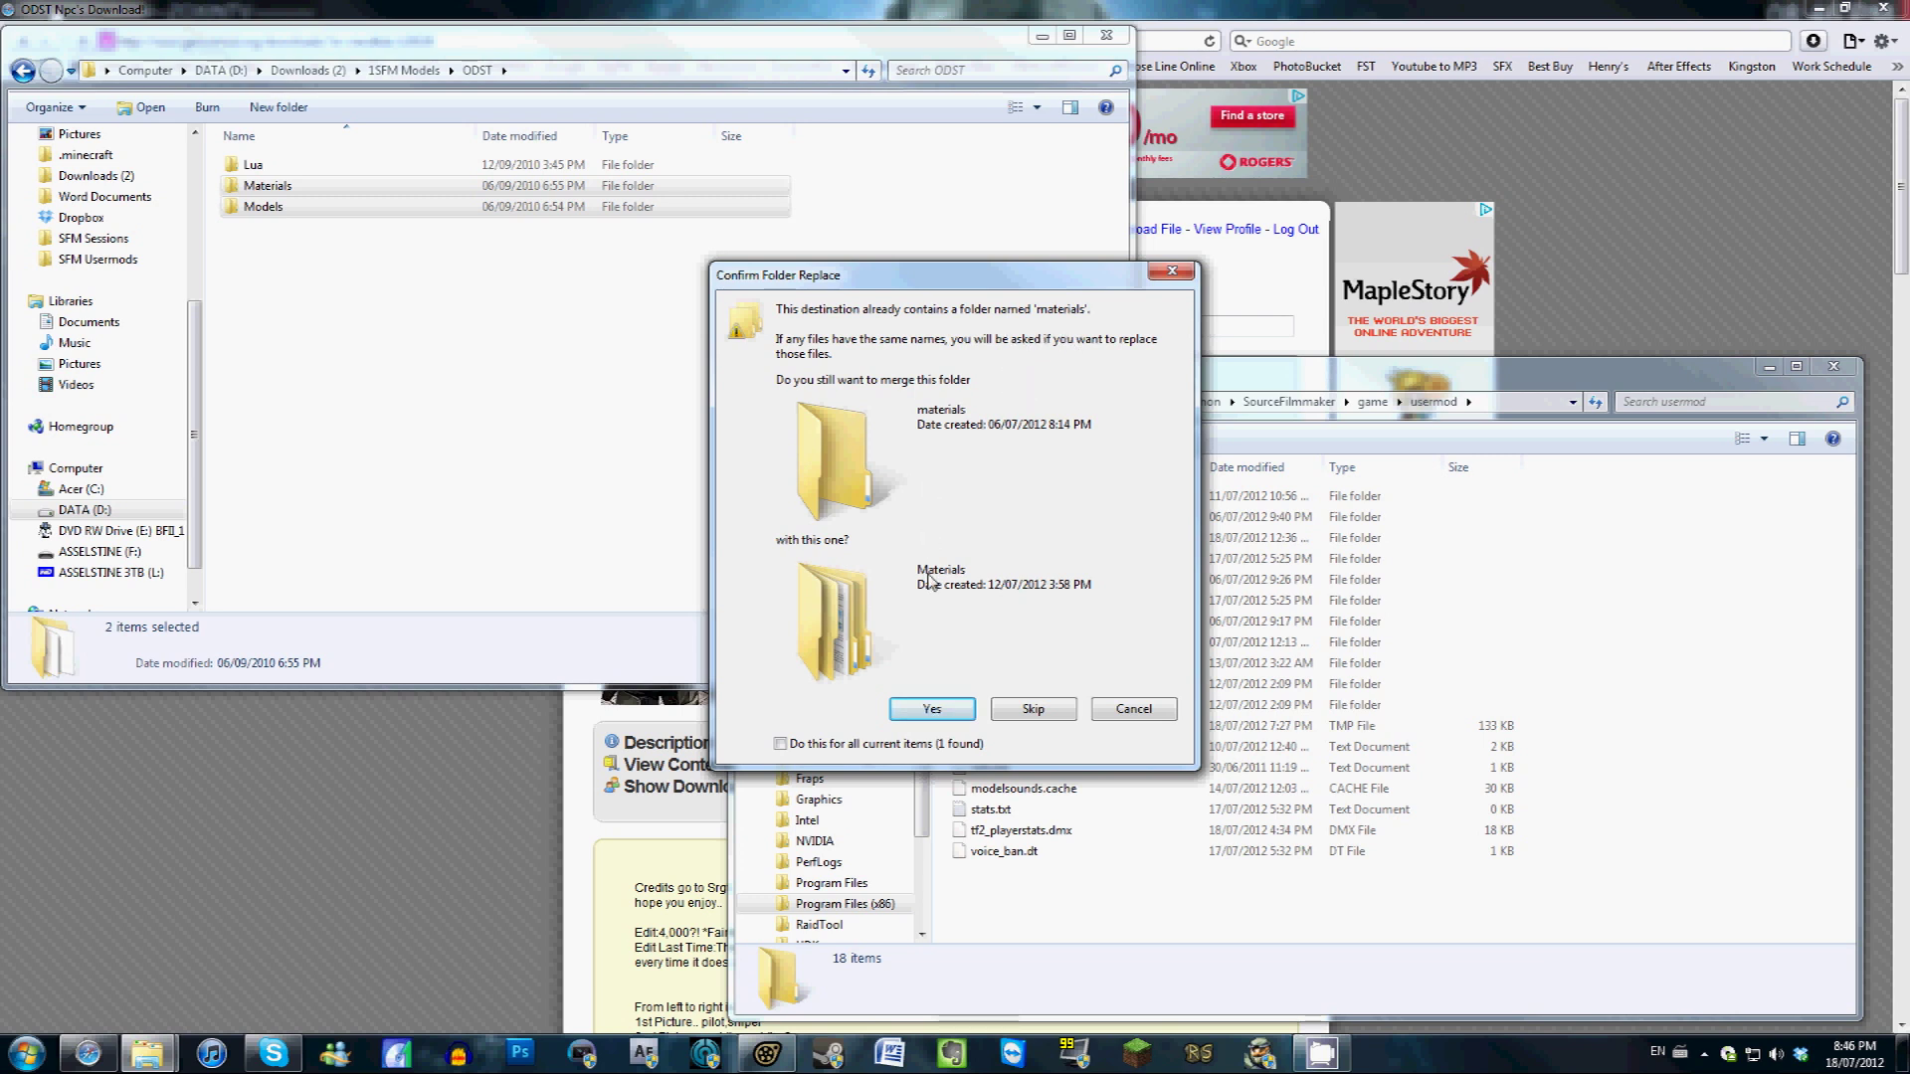
click(1134, 710)
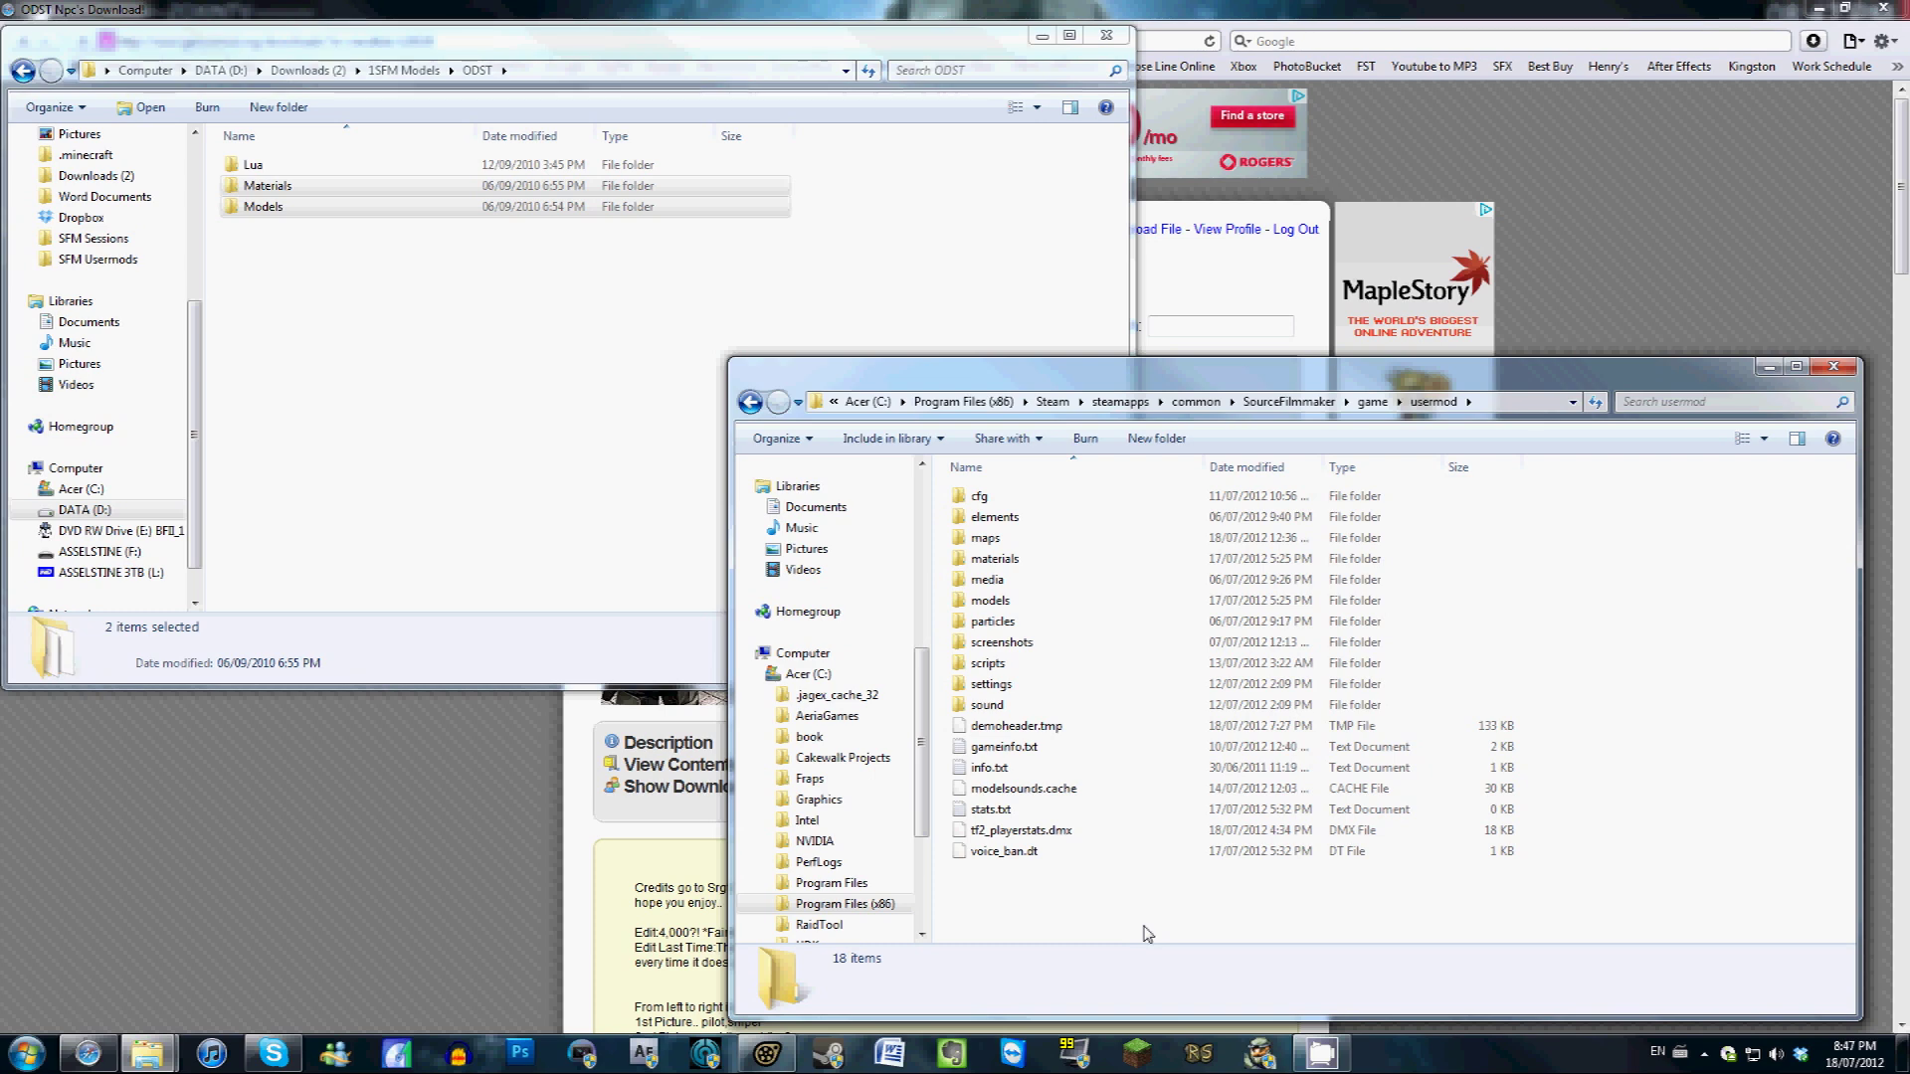
click(1042, 35)
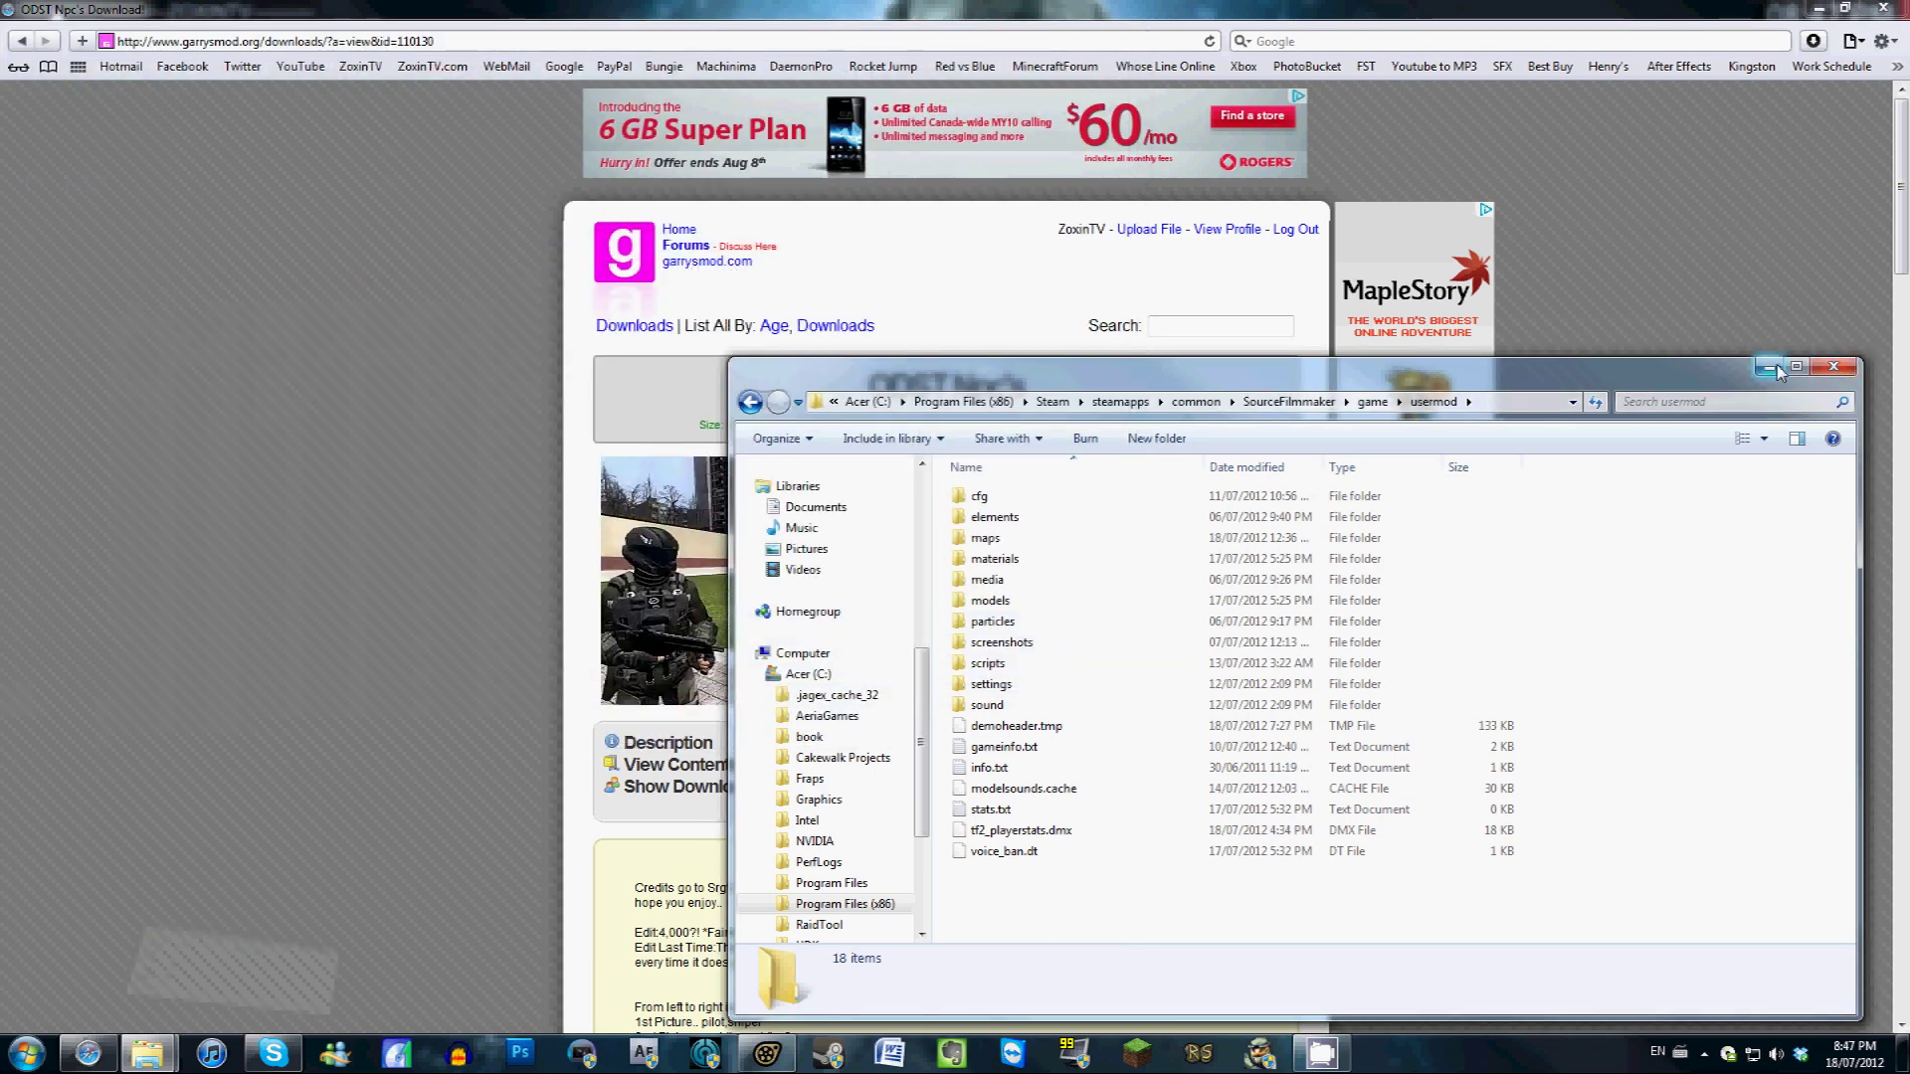
click(1774, 370)
Return to the garrysmod.org home page, search for "halo" again and open the Master Chief NPC & SWeps download page
click(683, 230)
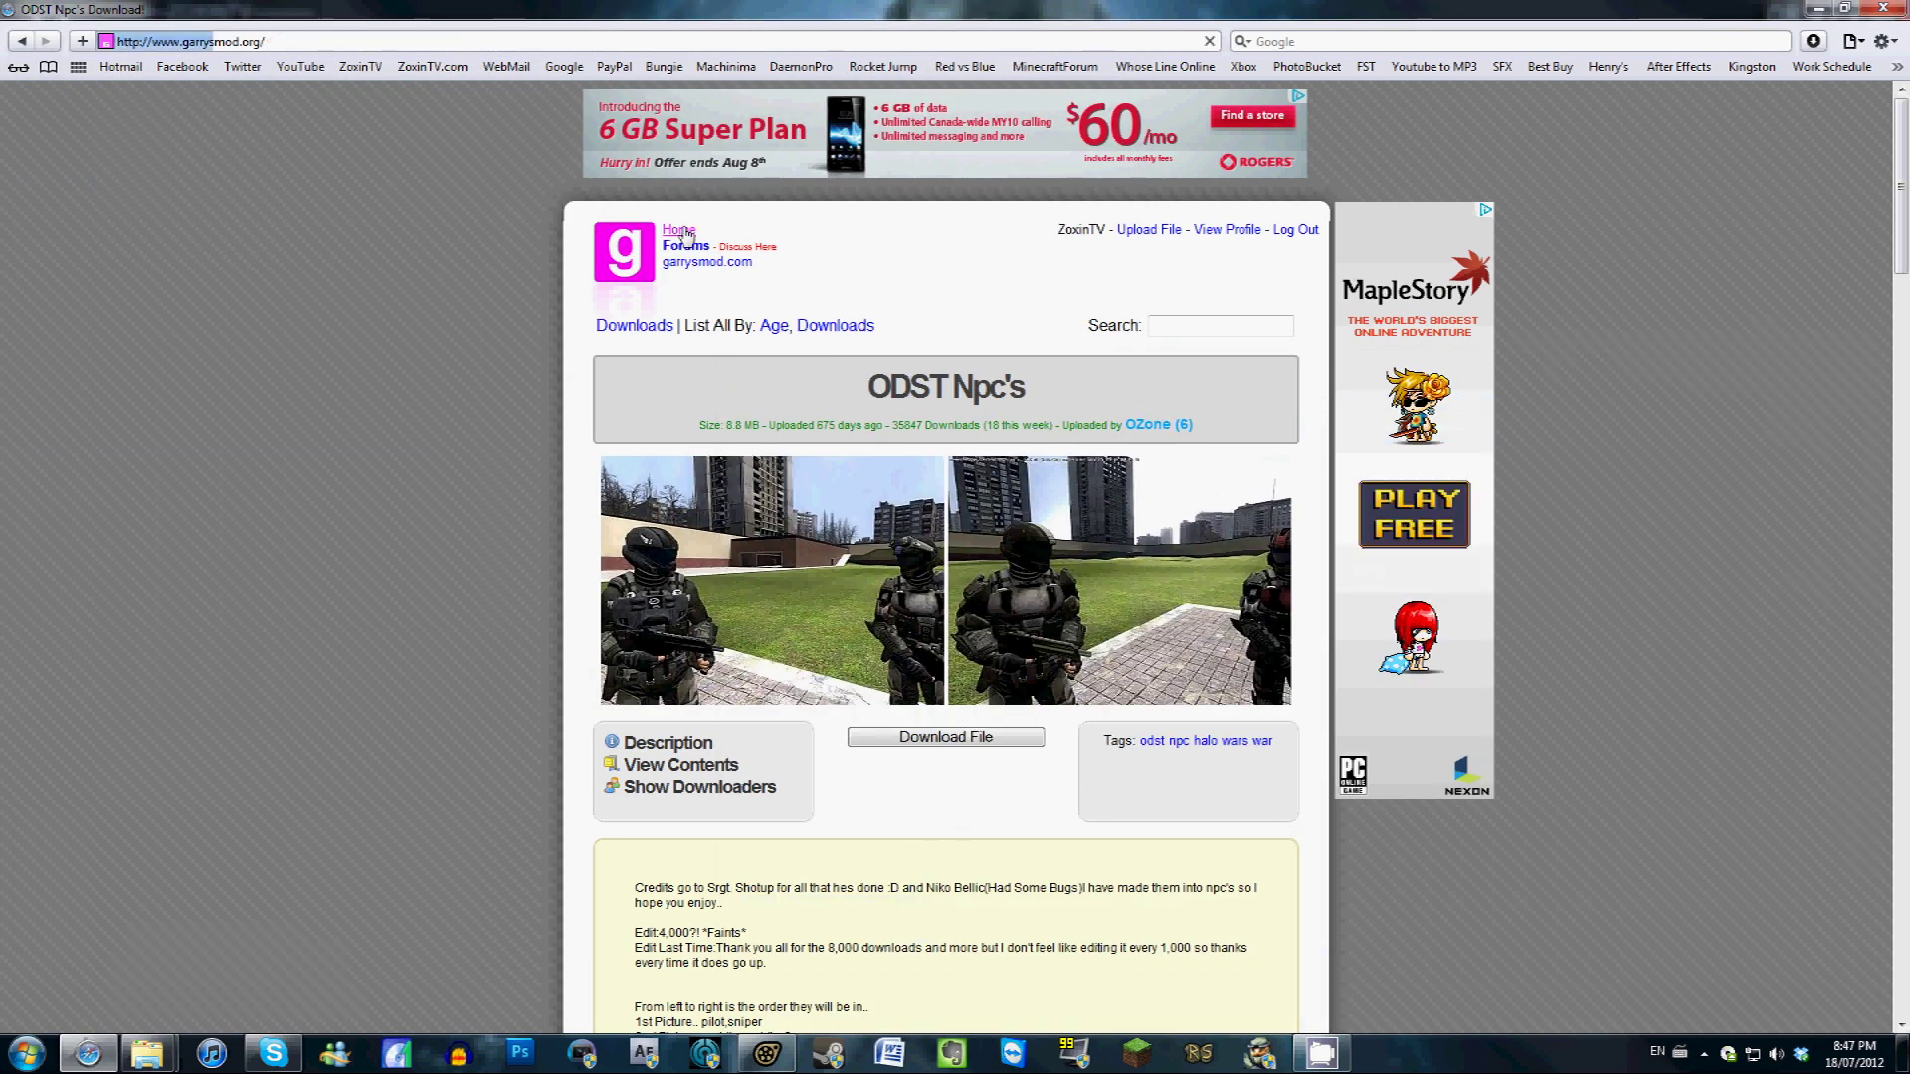
click(1222, 323)
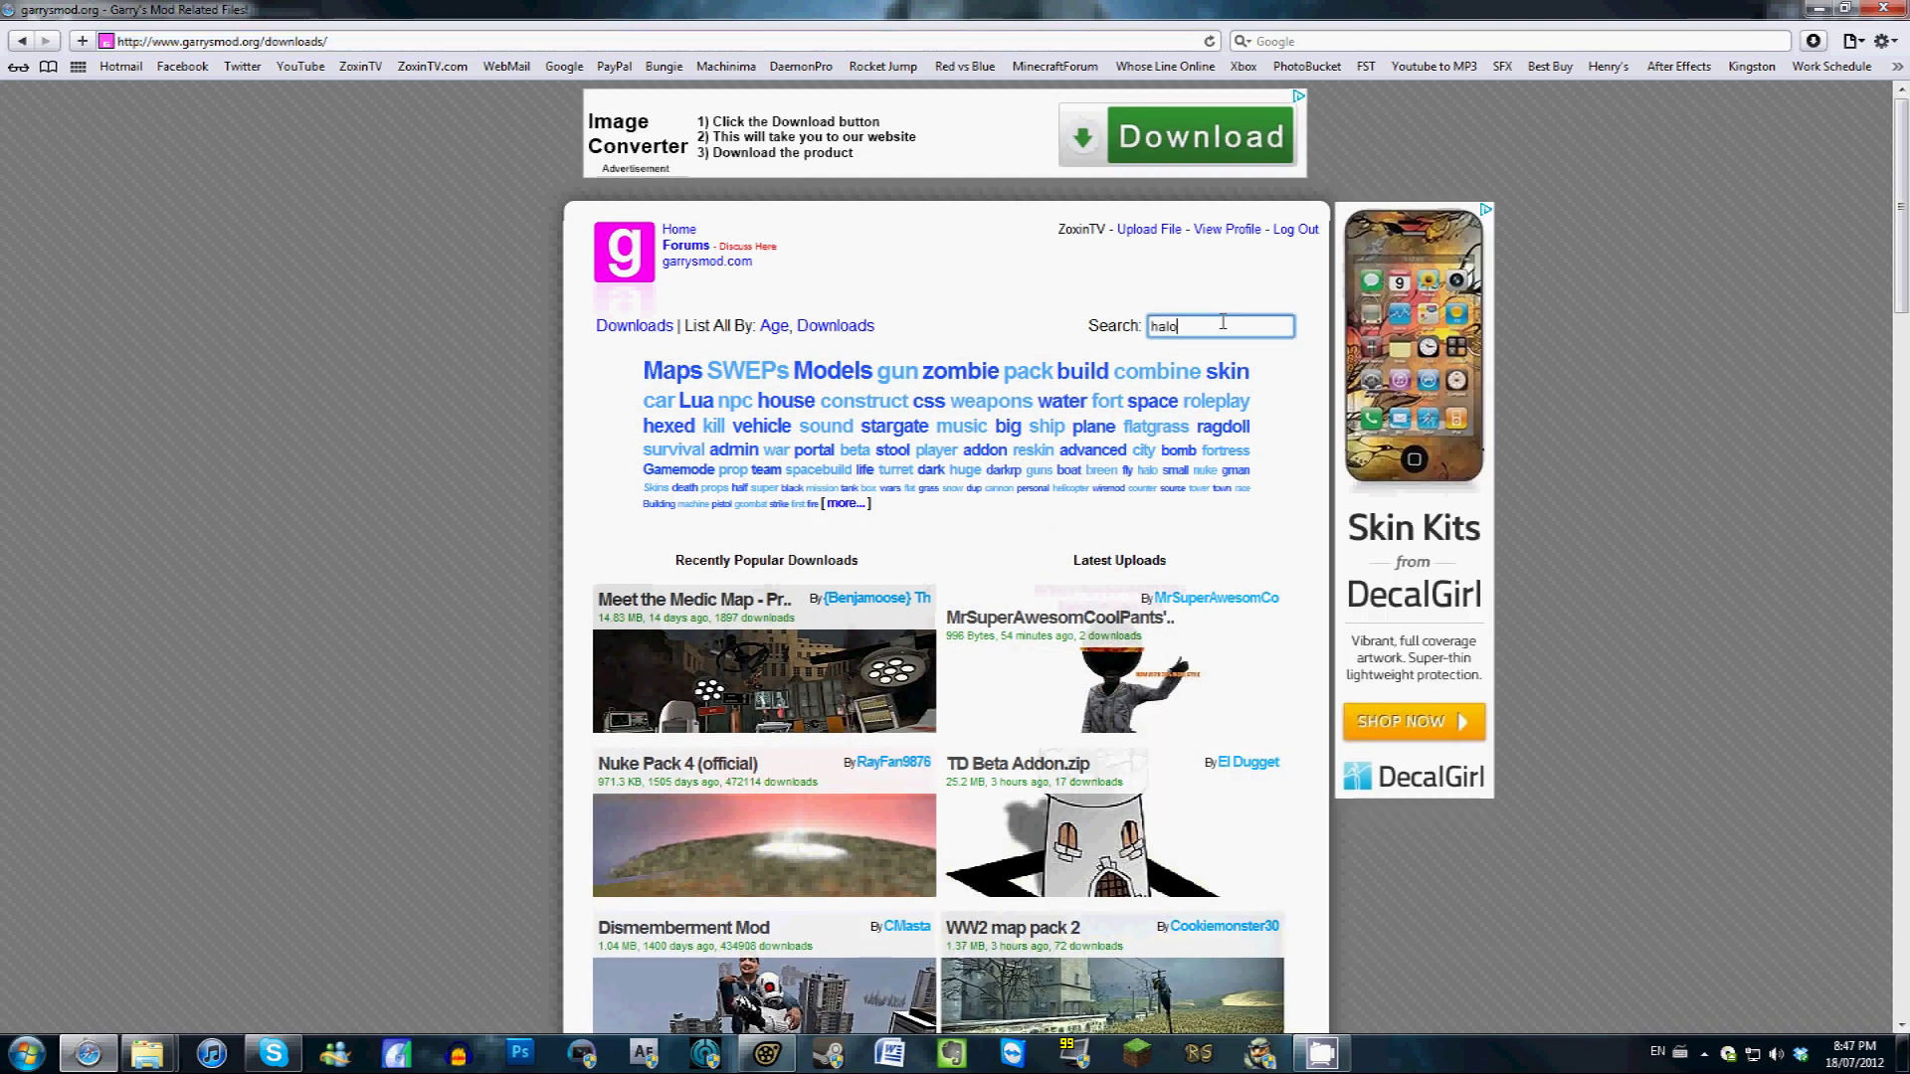
text(halo)
key(Return)
click(952, 715)
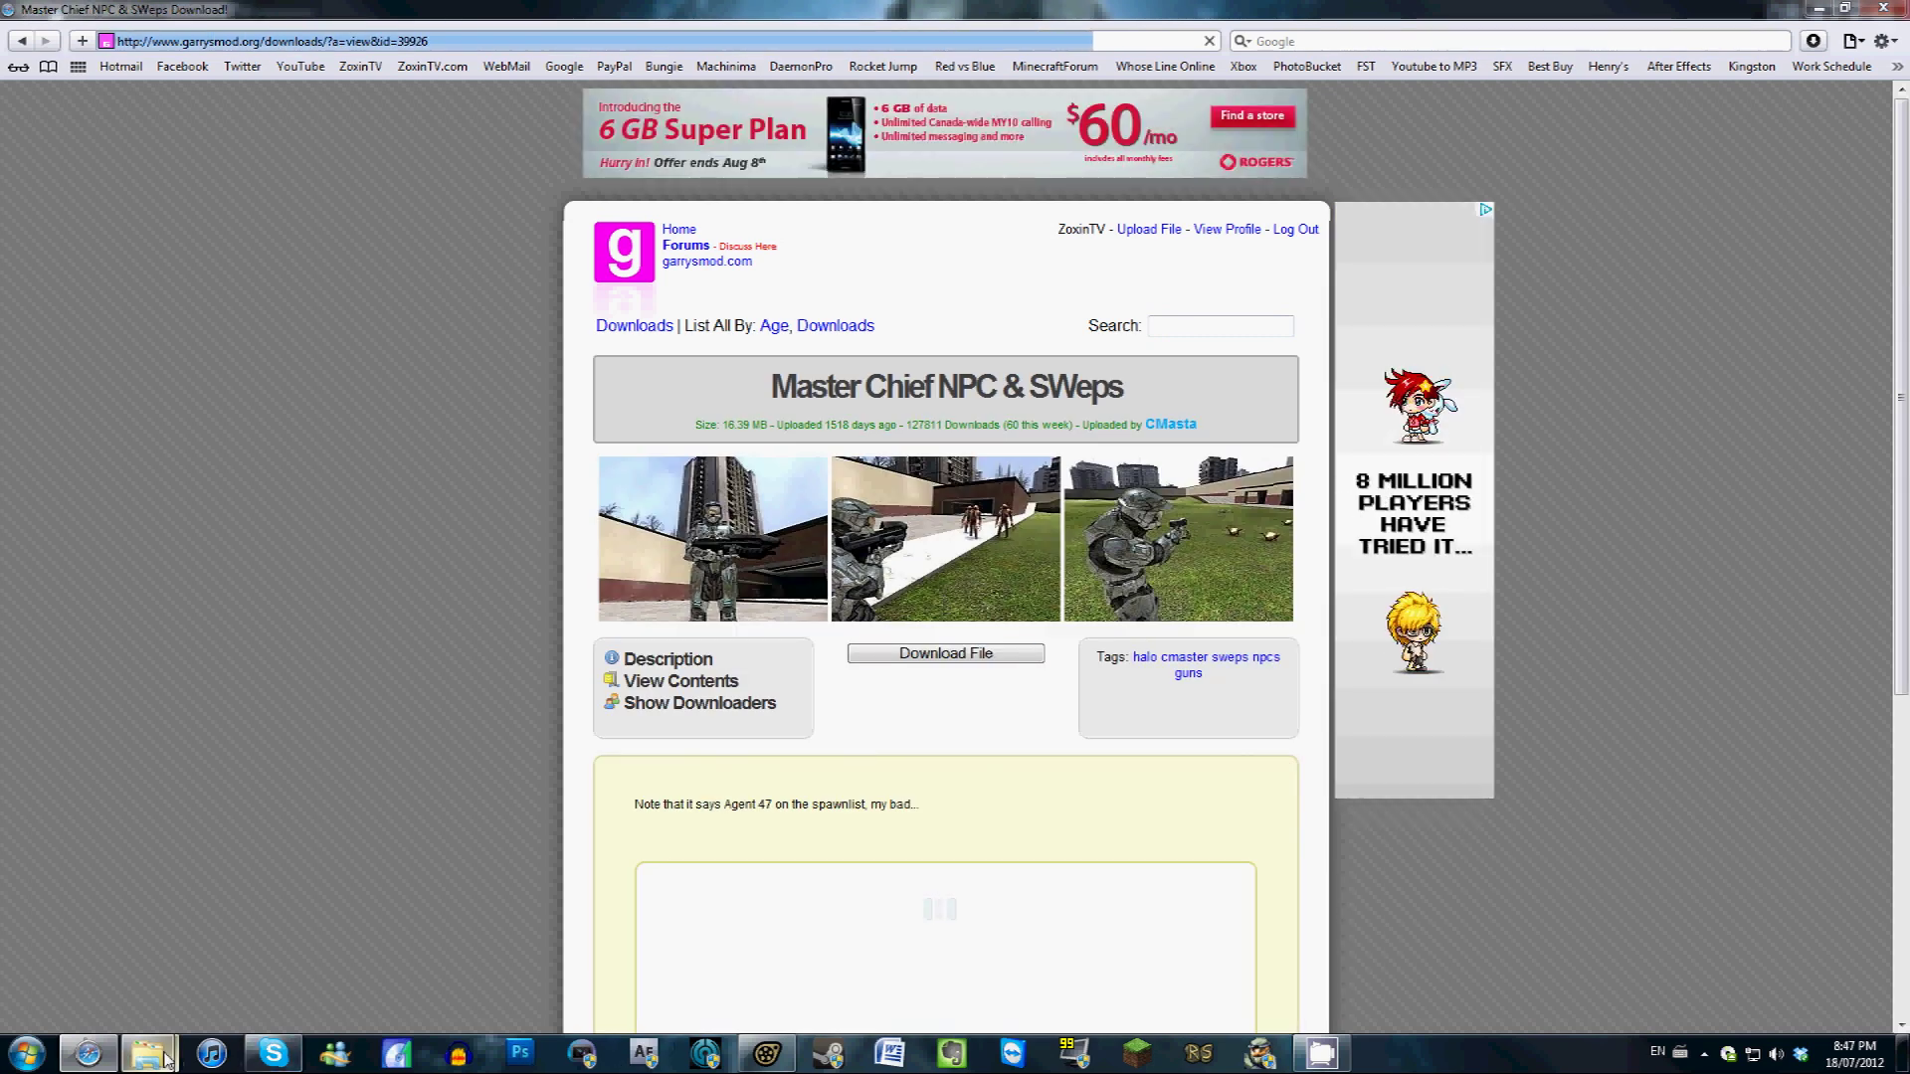
Bring up the usermod folder window, switch to Source Filmmaker and slightly turn the camera view in the primary viewport
mouse_move(166, 1058)
click(156, 940)
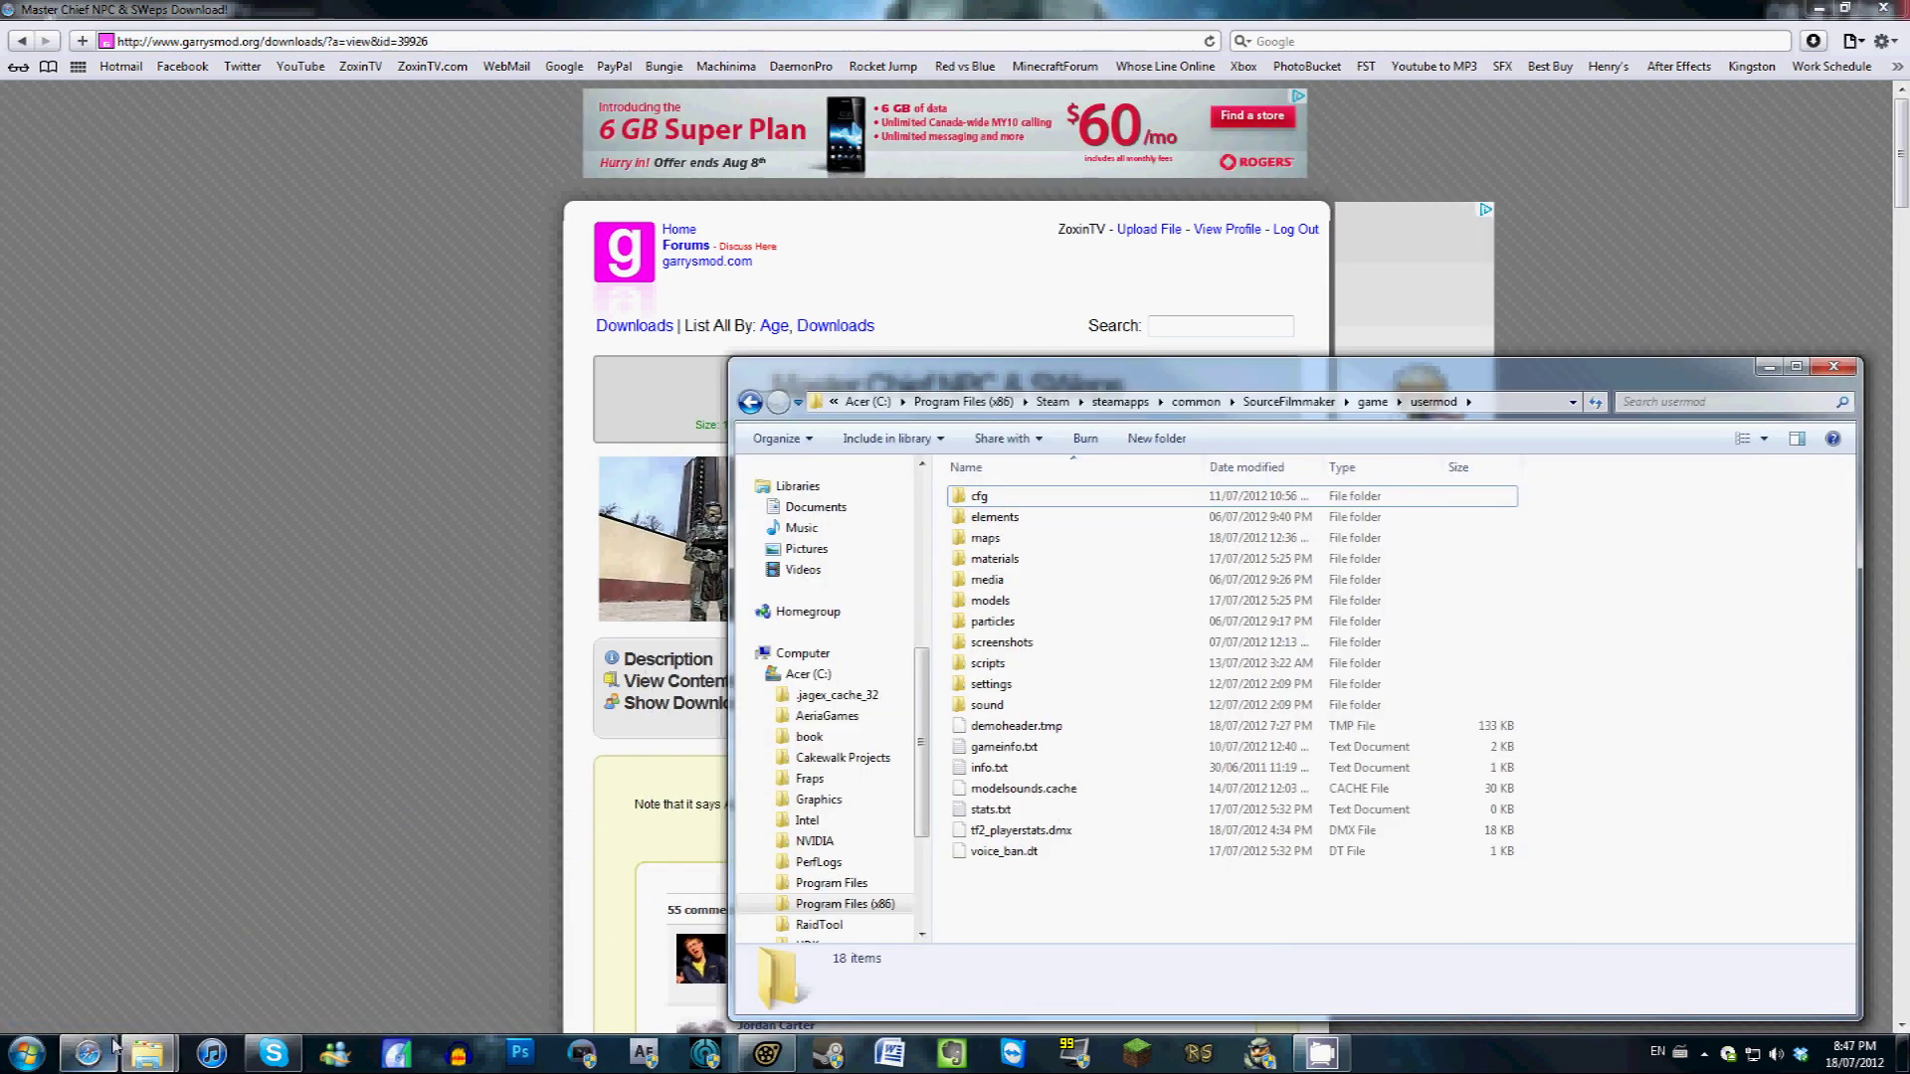
click(753, 1061)
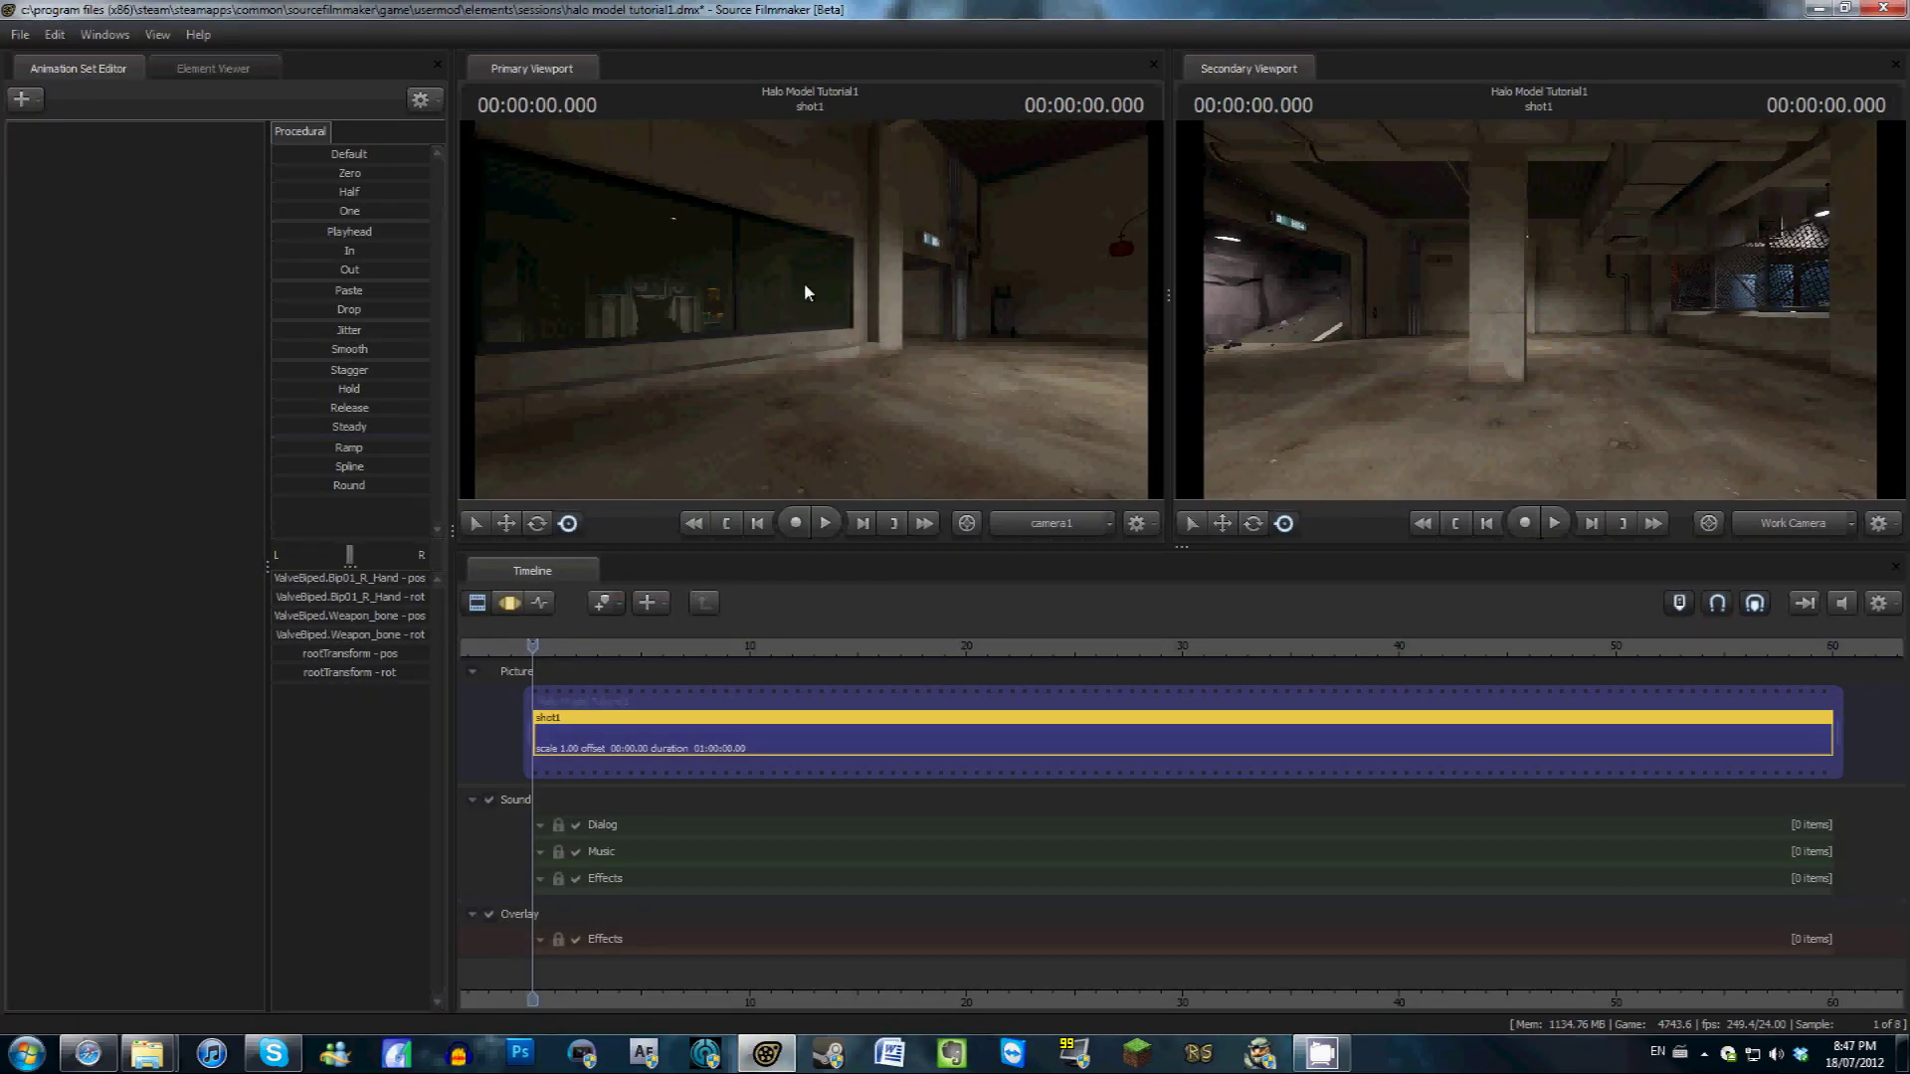
drag(802, 284, 815, 307)
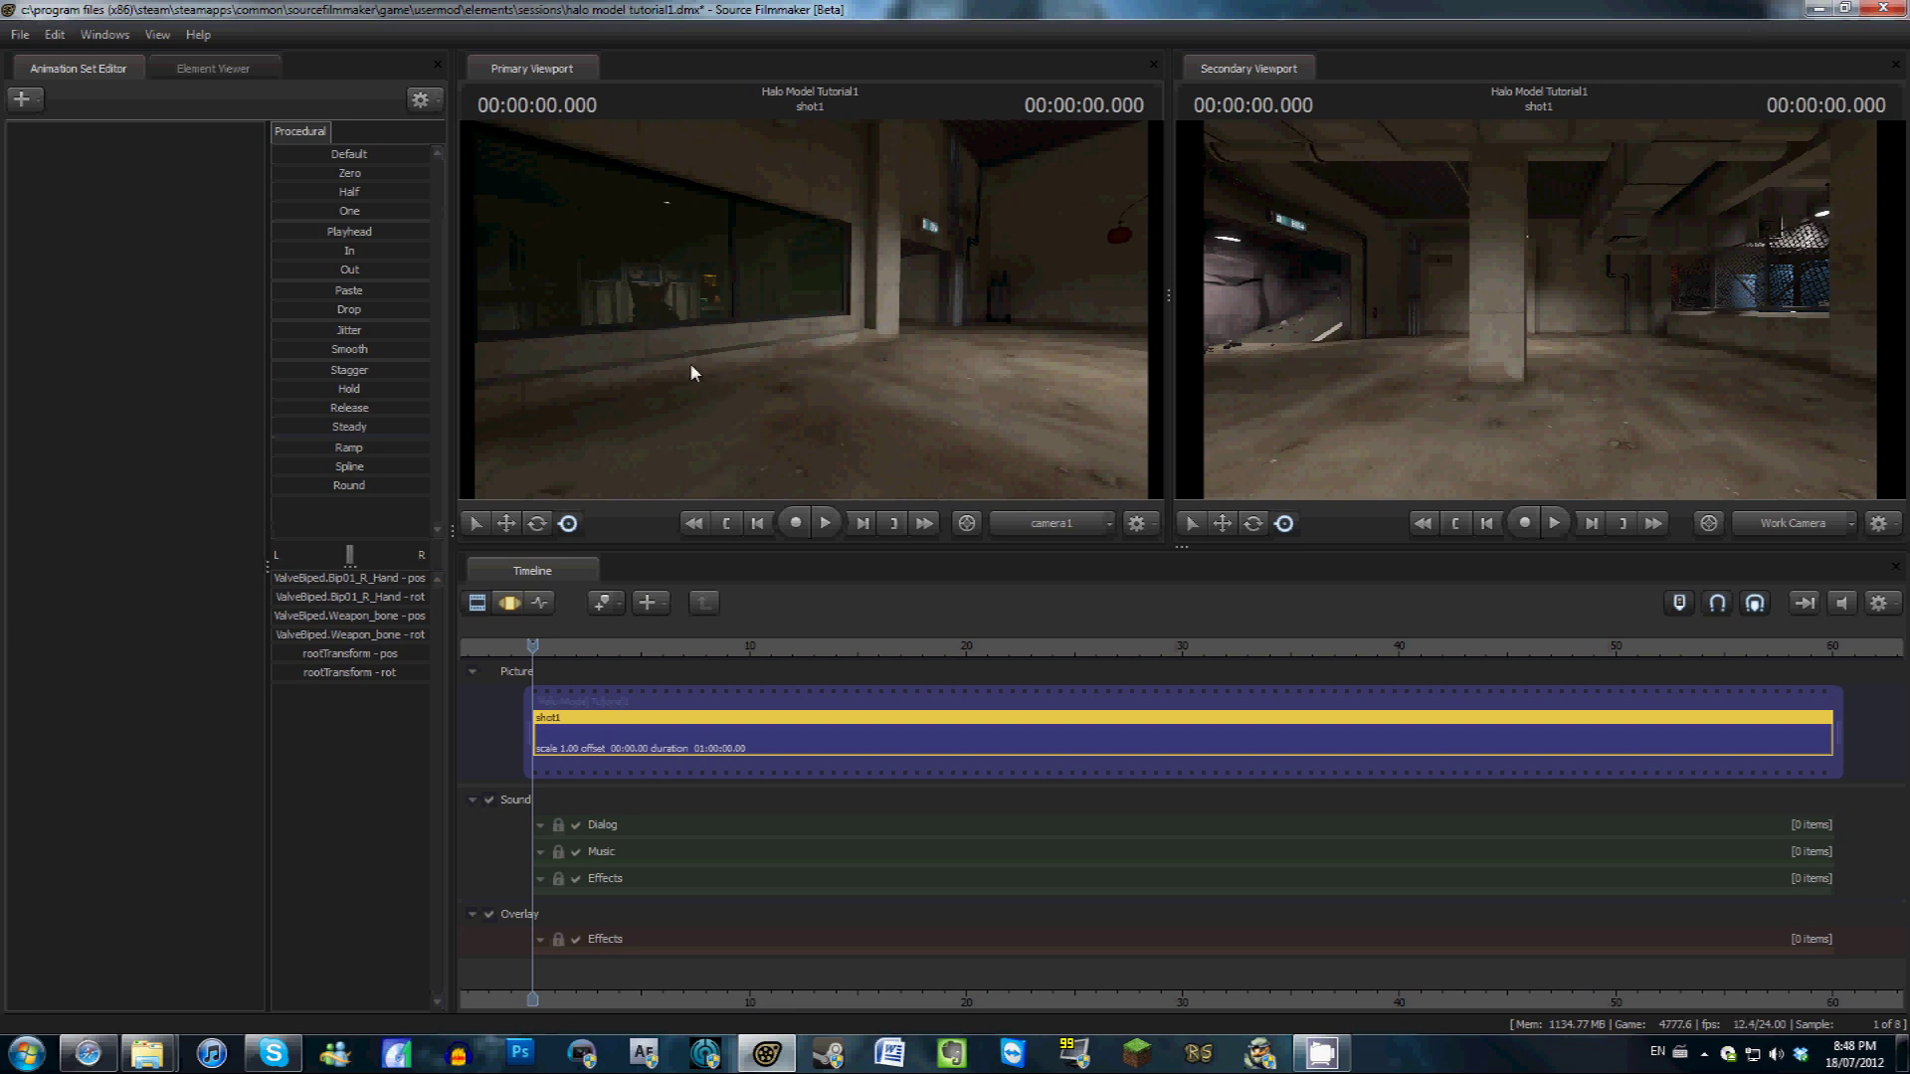
click(179, 239)
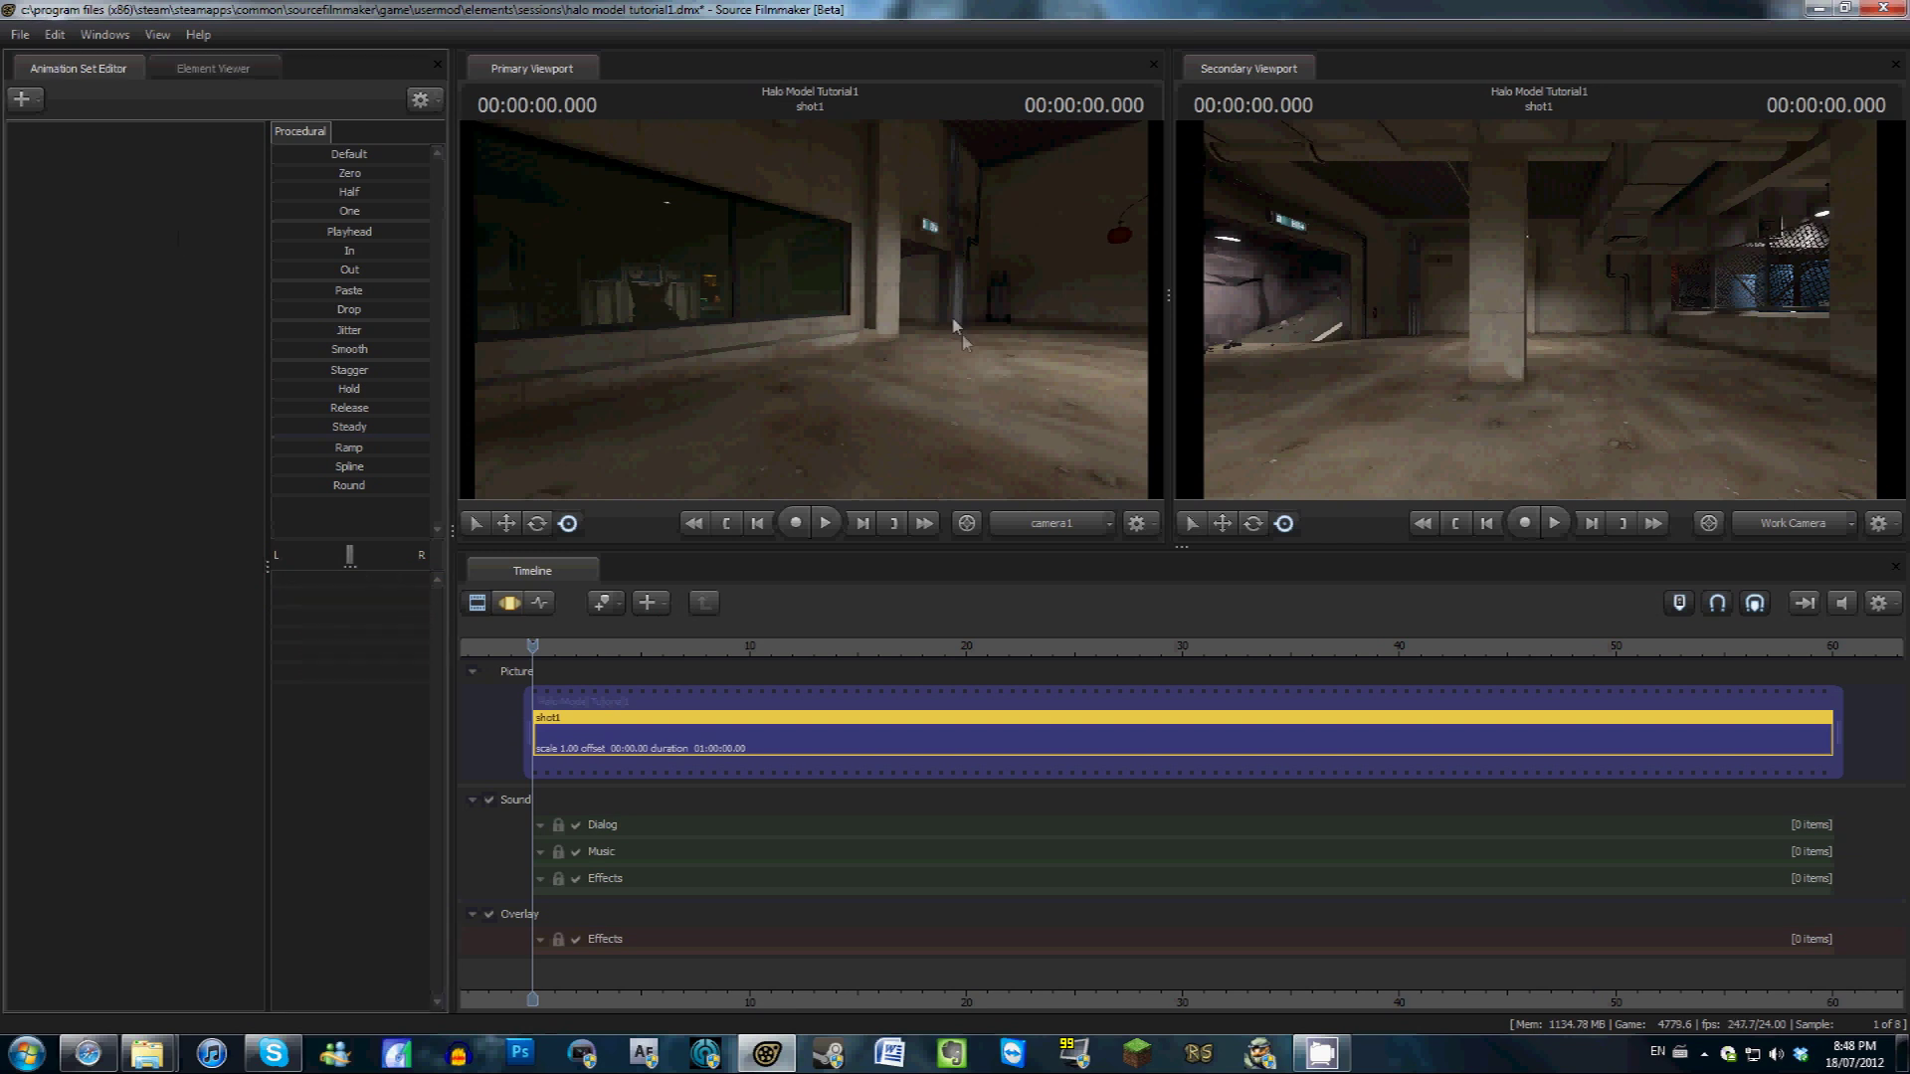
Create an animation set for a new model and filter the usermod model list by "odst"
click(24, 99)
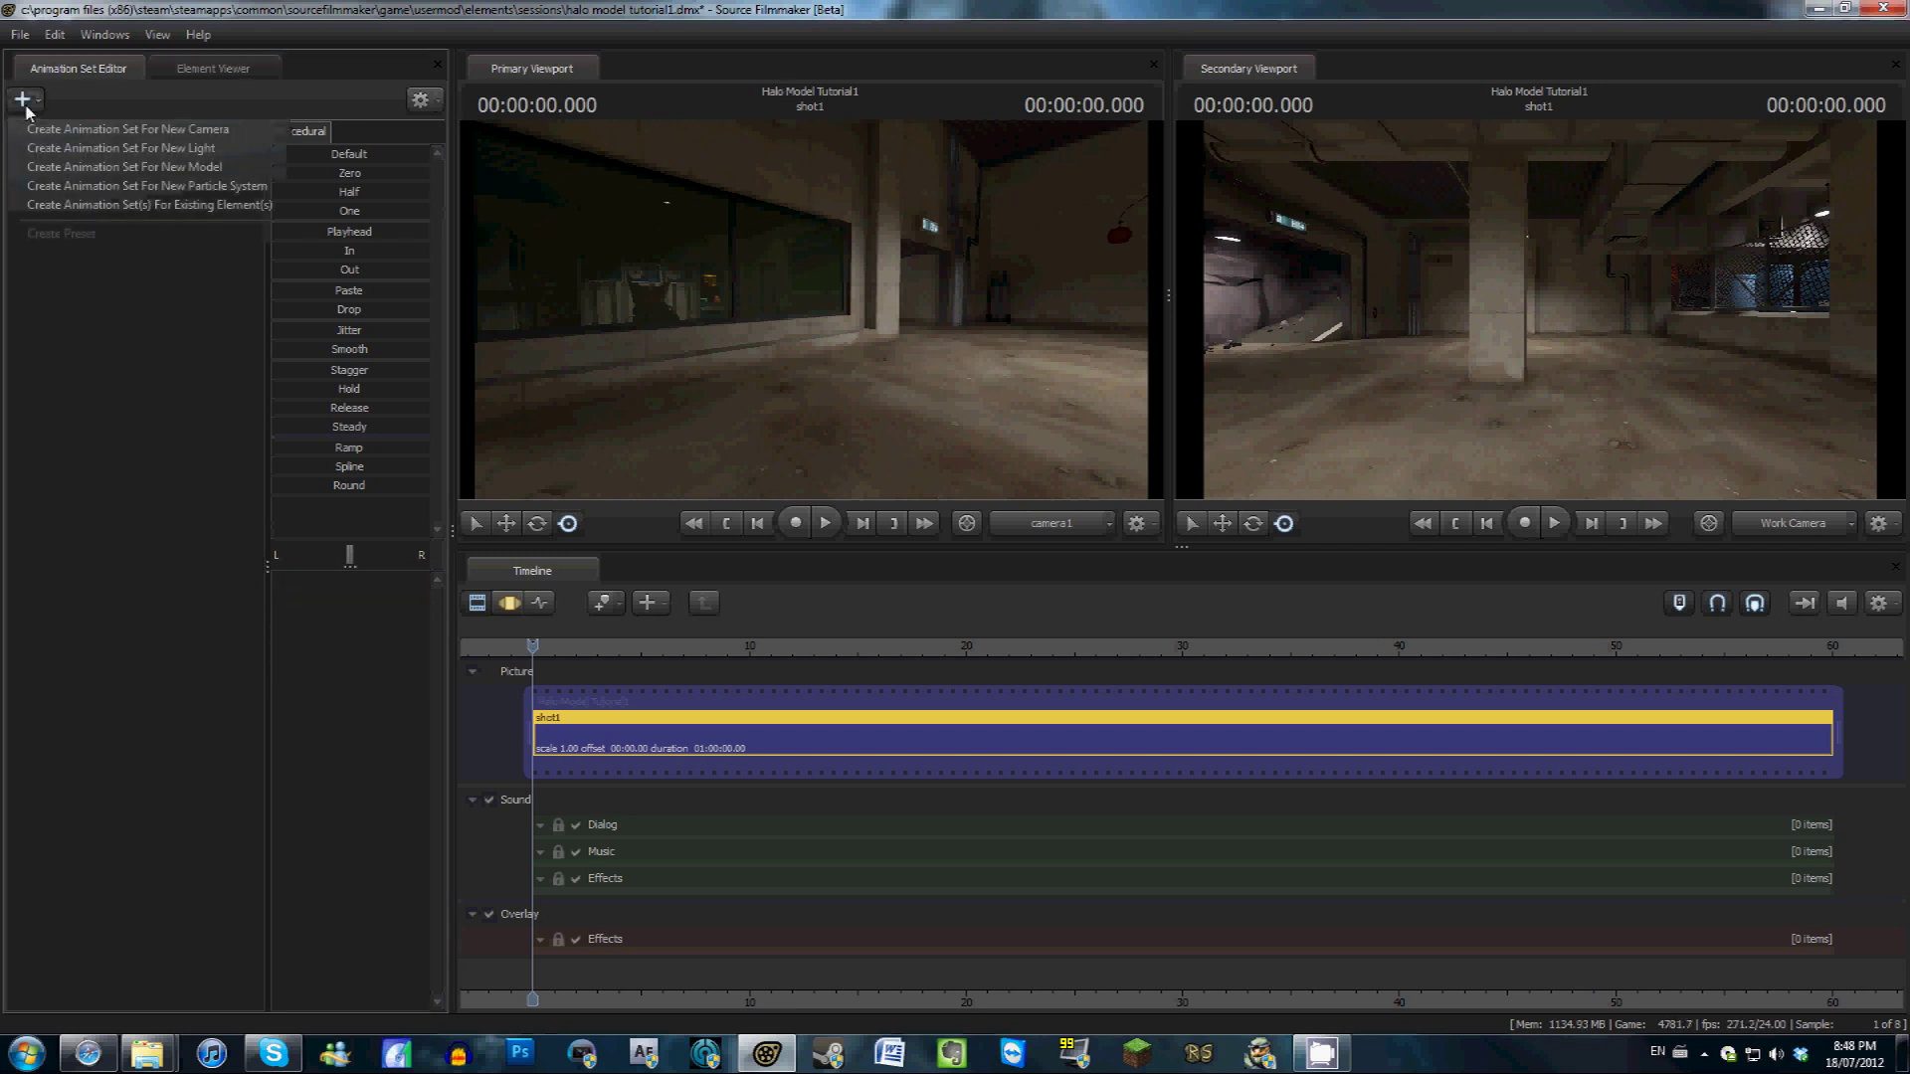
click(68, 167)
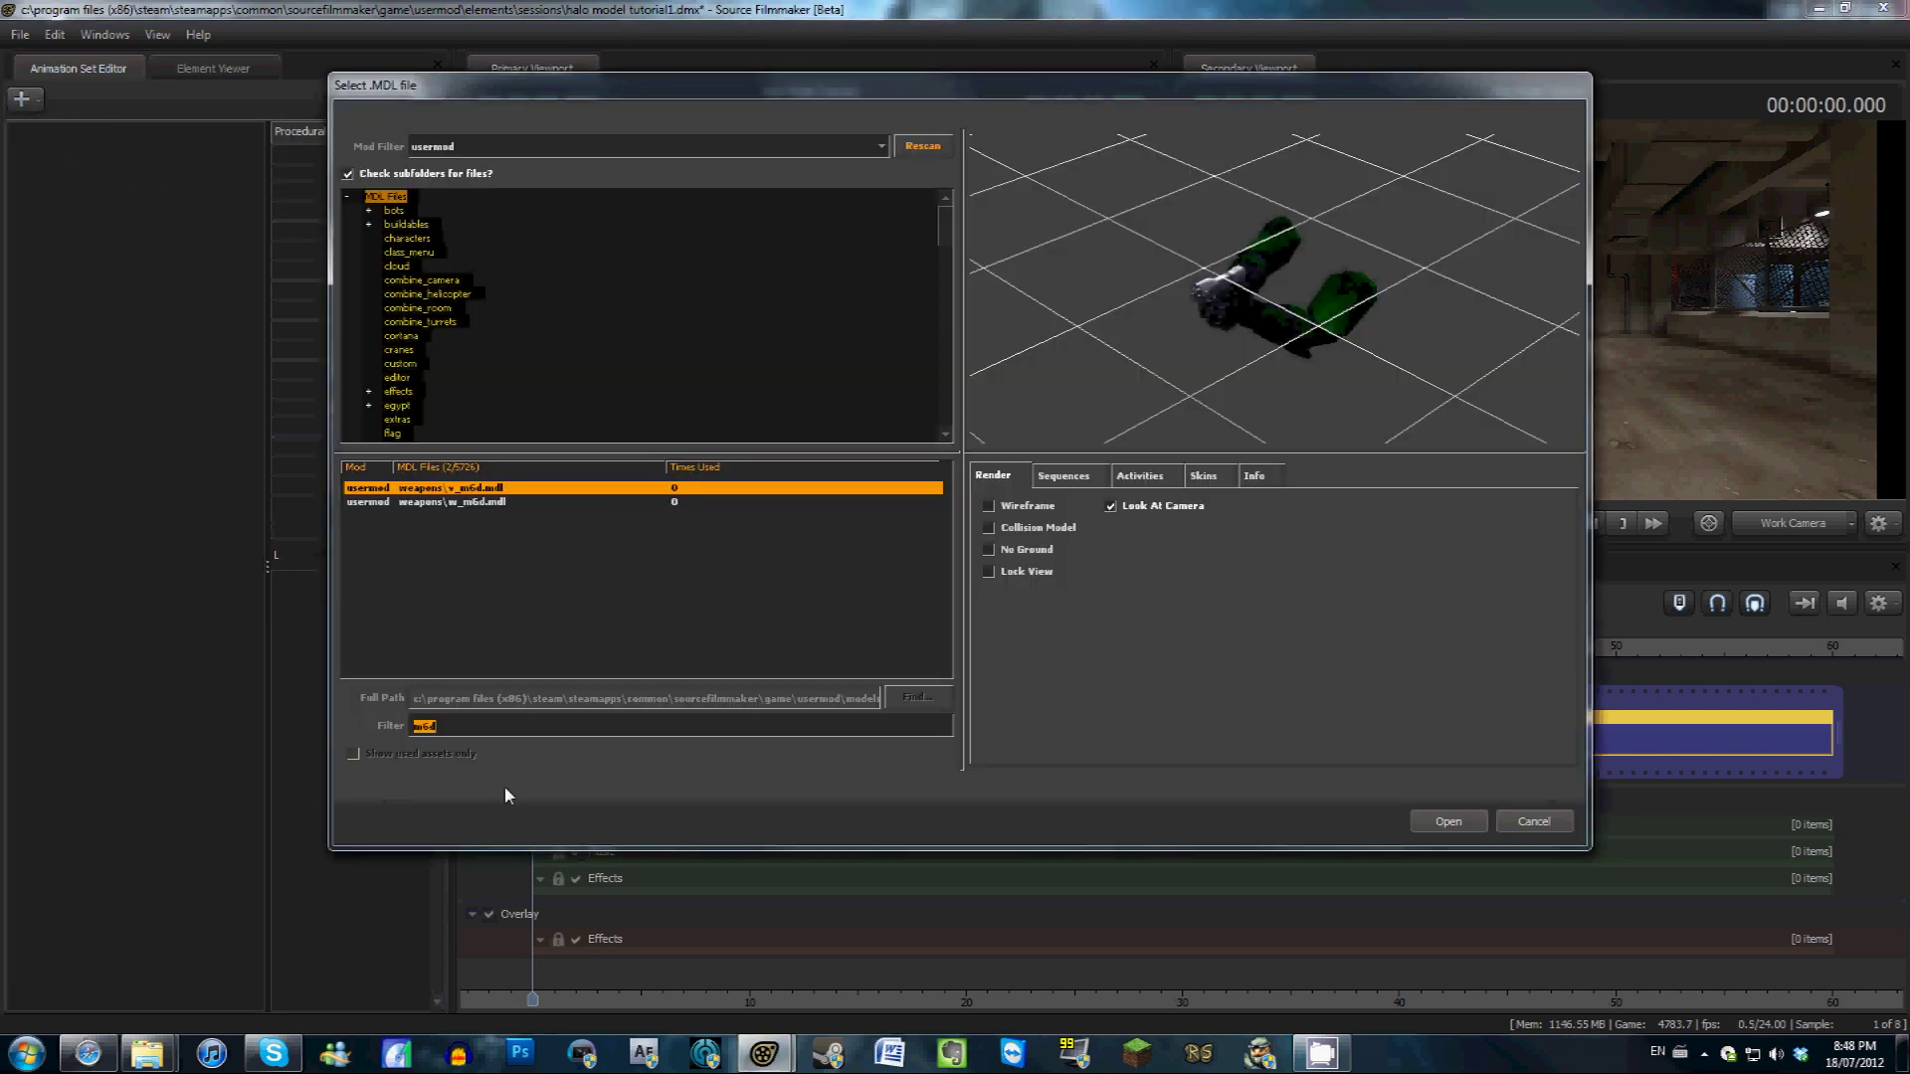
click(476, 726)
key(BackSpace)
key(BackSpace)
text(odst)
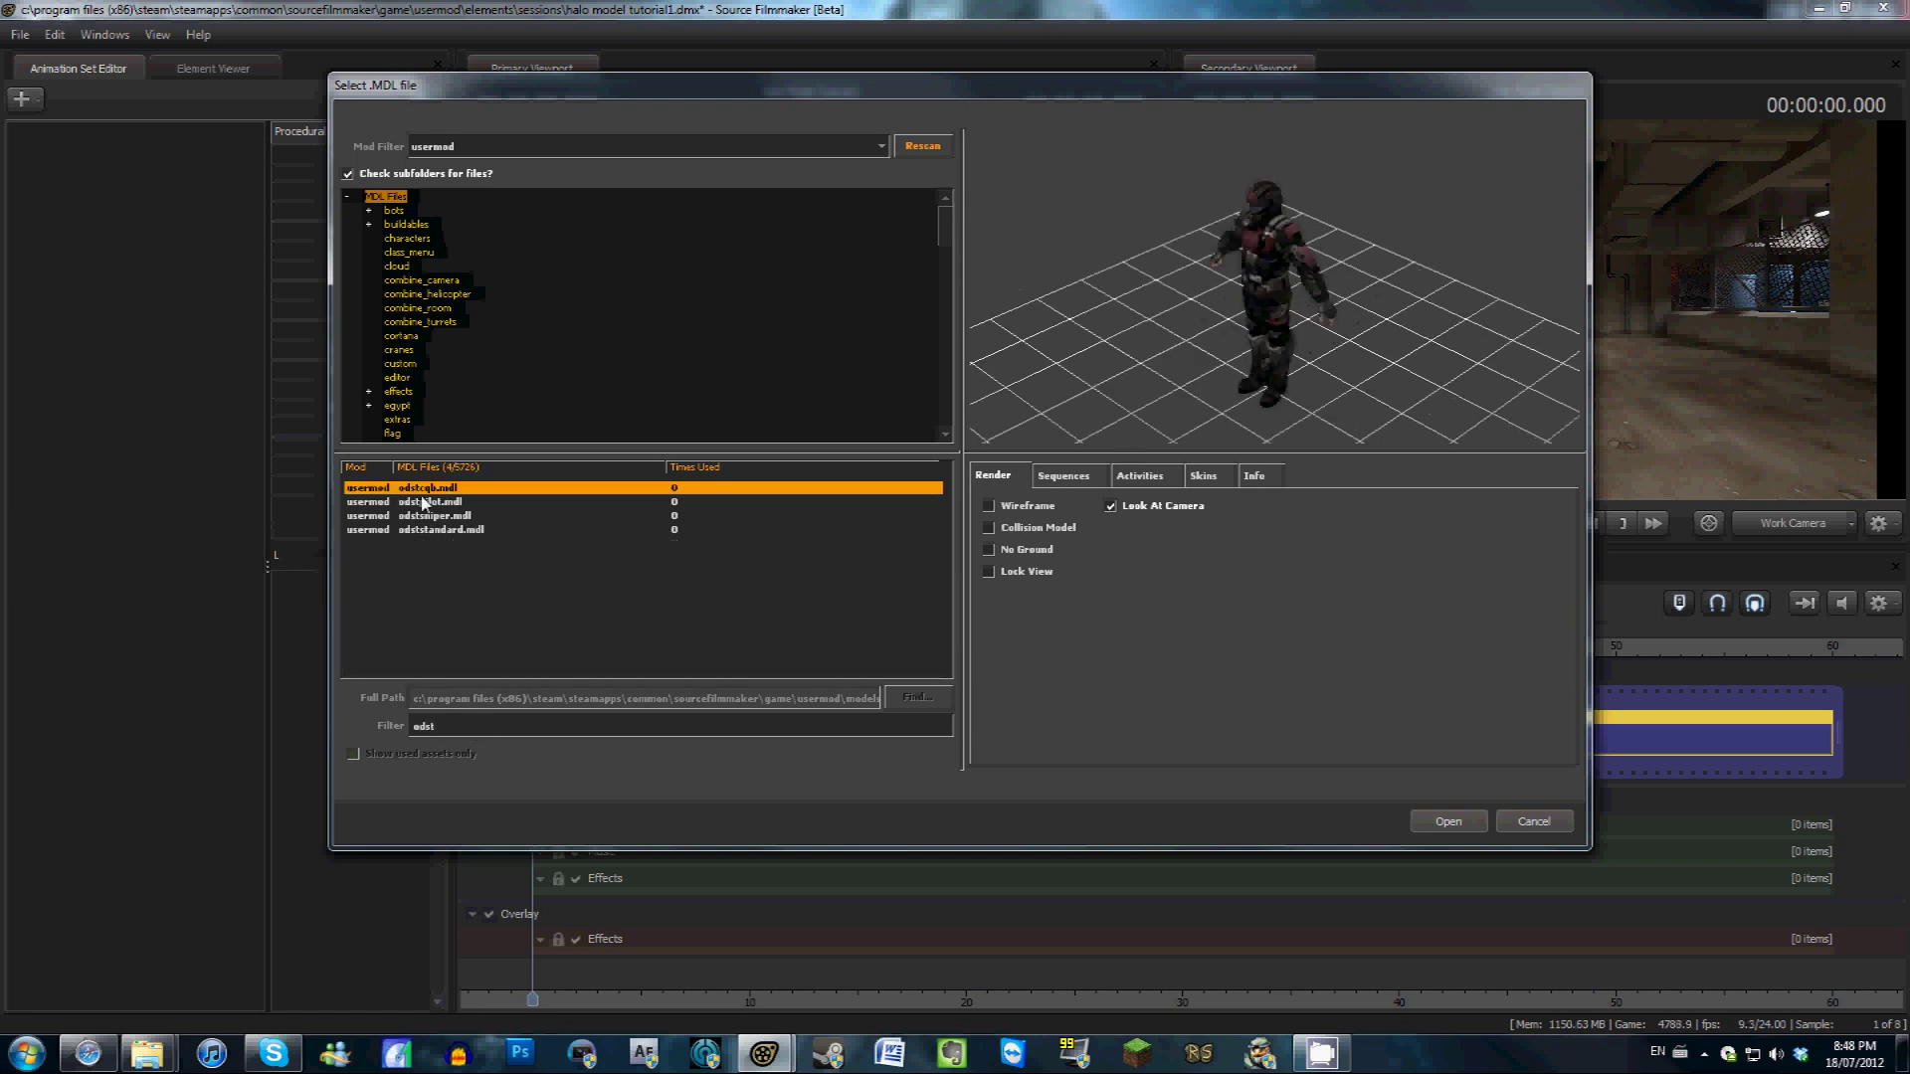
Preview the ODST model variants, load odststandard.mdl into the shot and frame it in the primary viewport
click(423, 502)
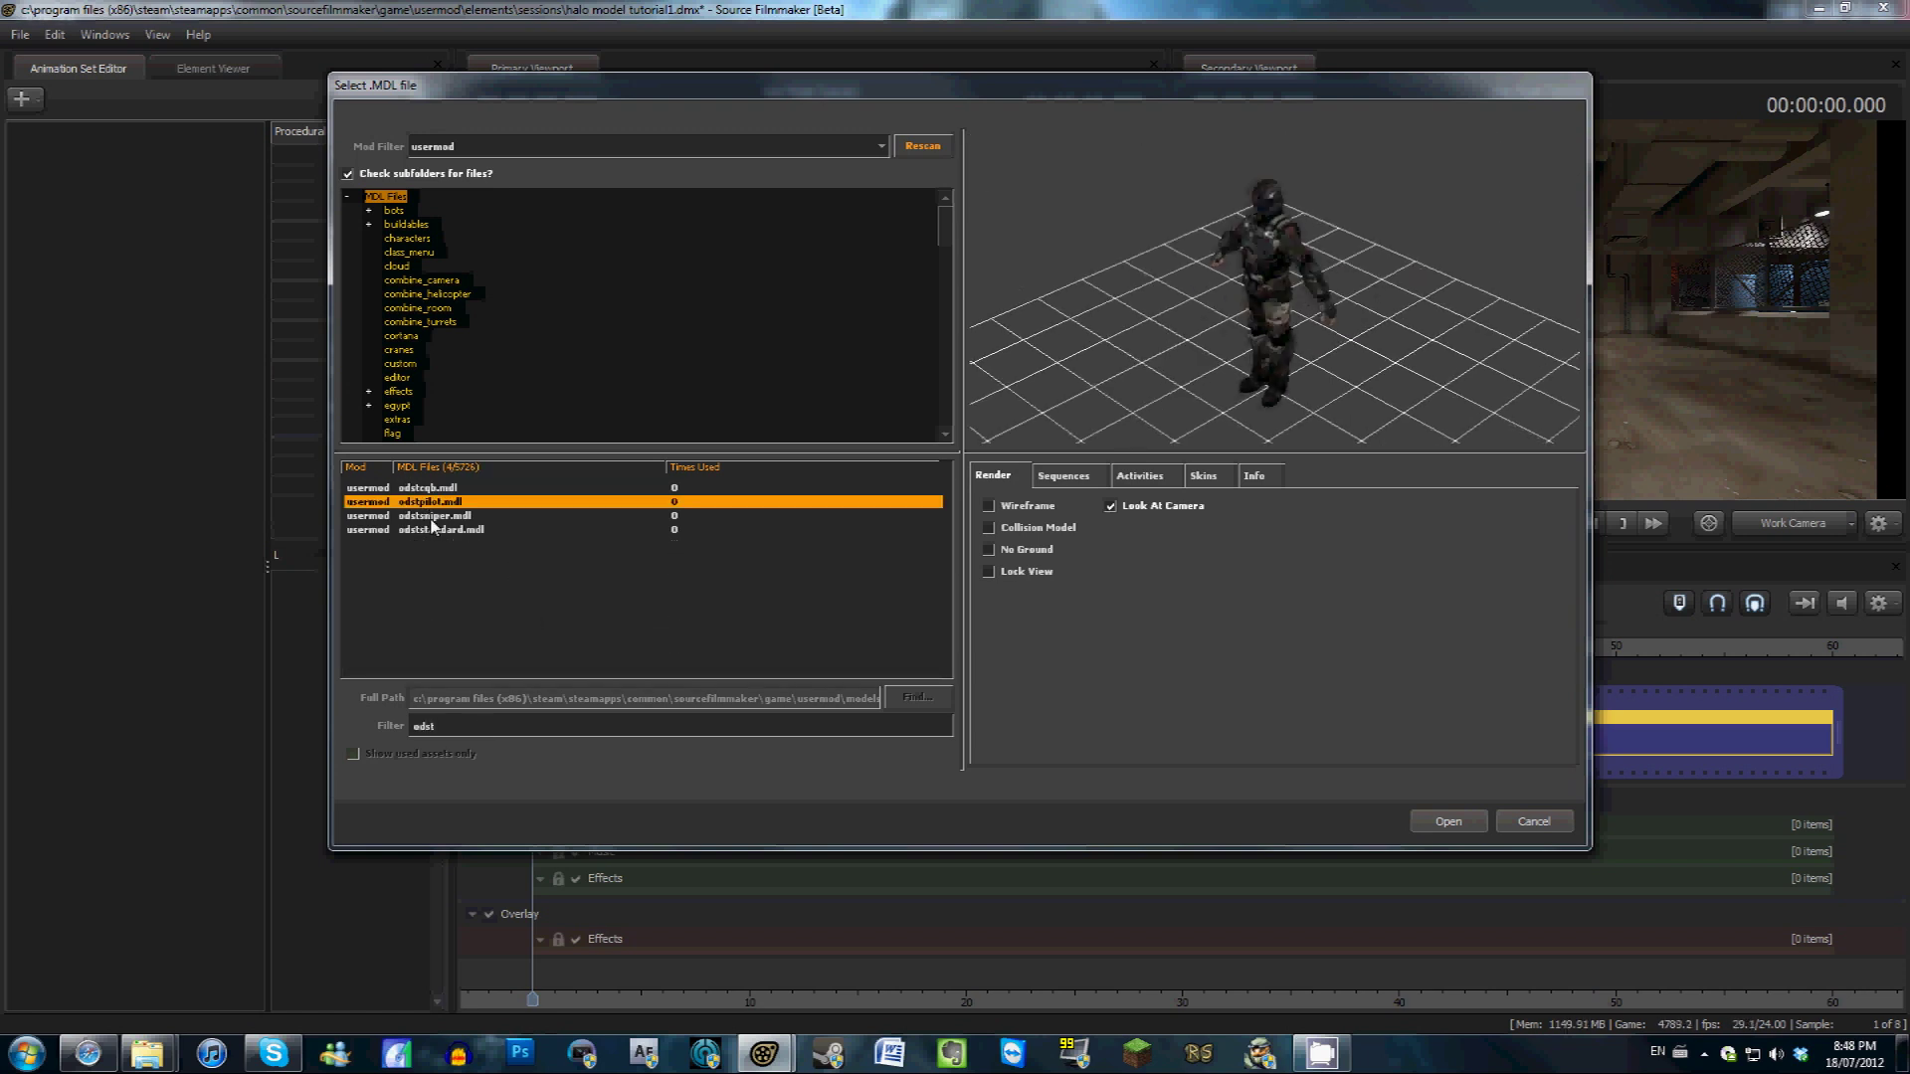
click(428, 515)
click(431, 529)
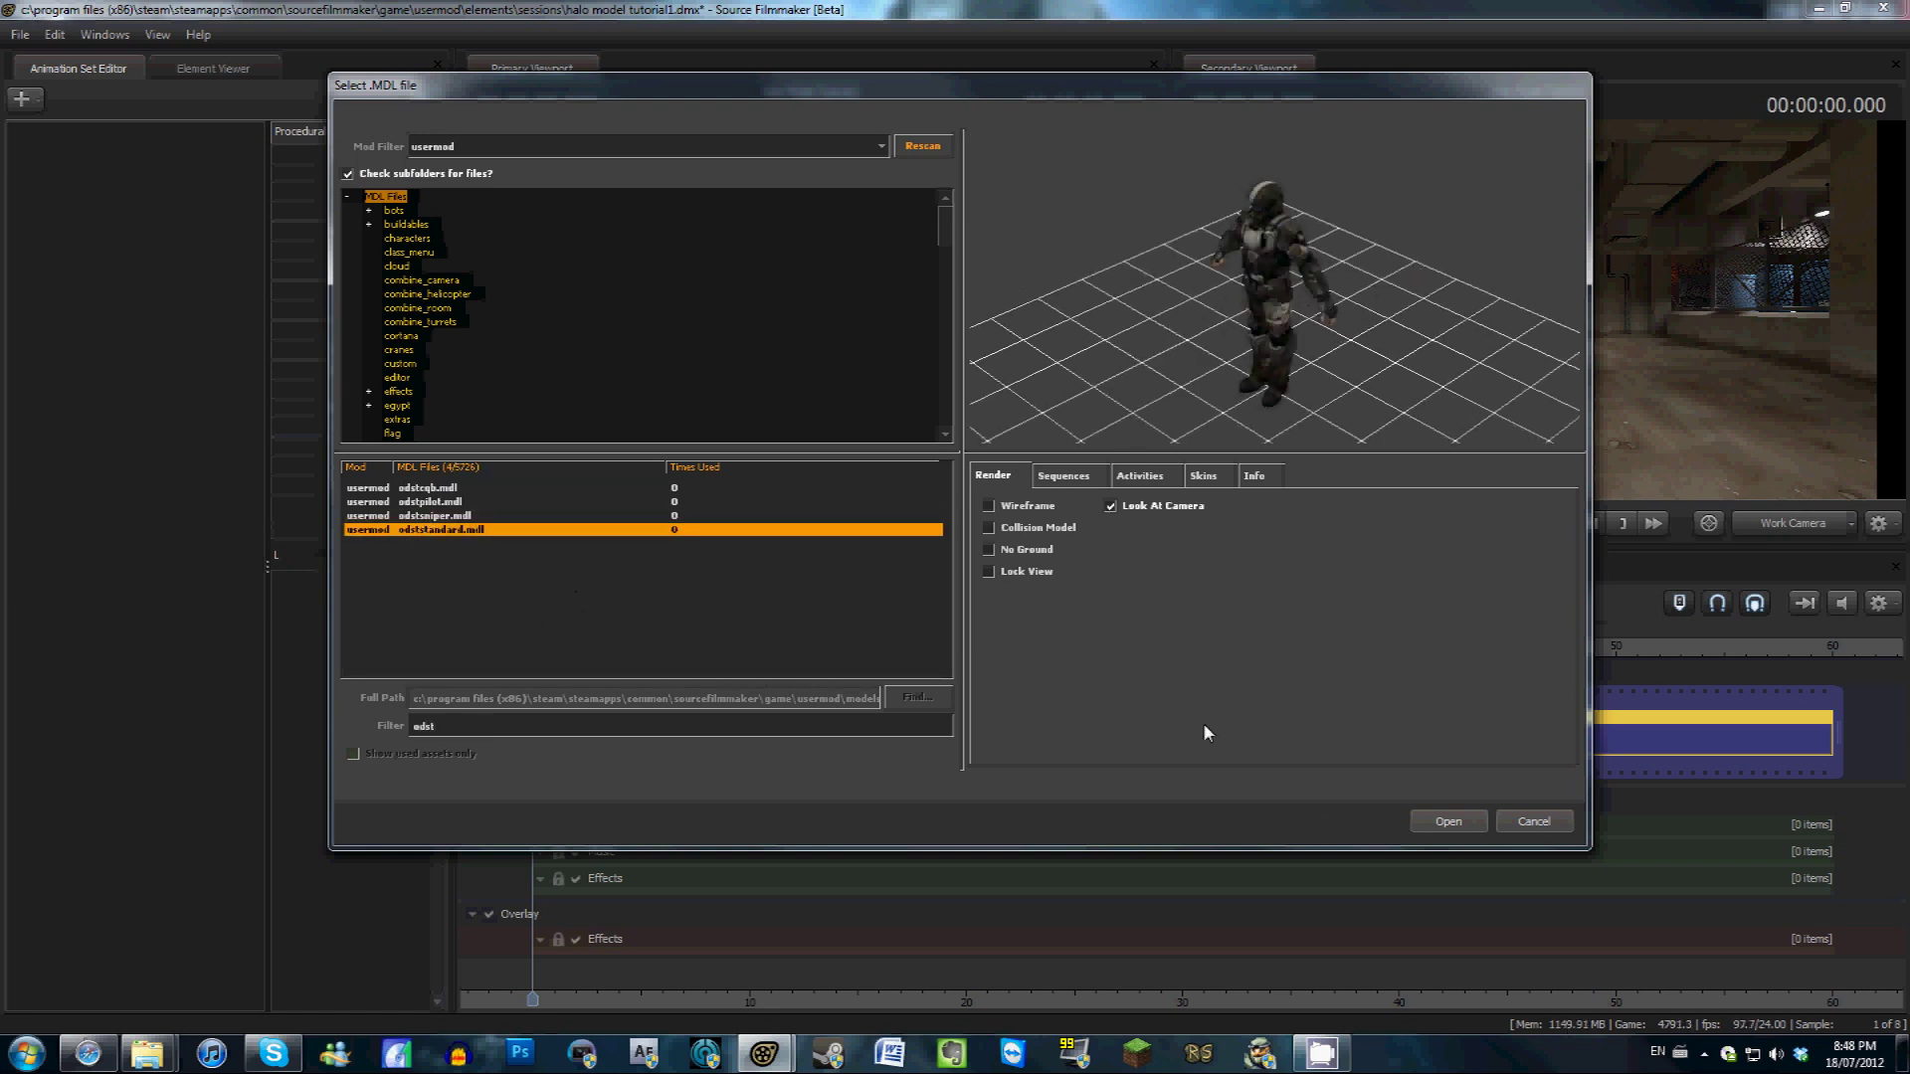
click(1447, 822)
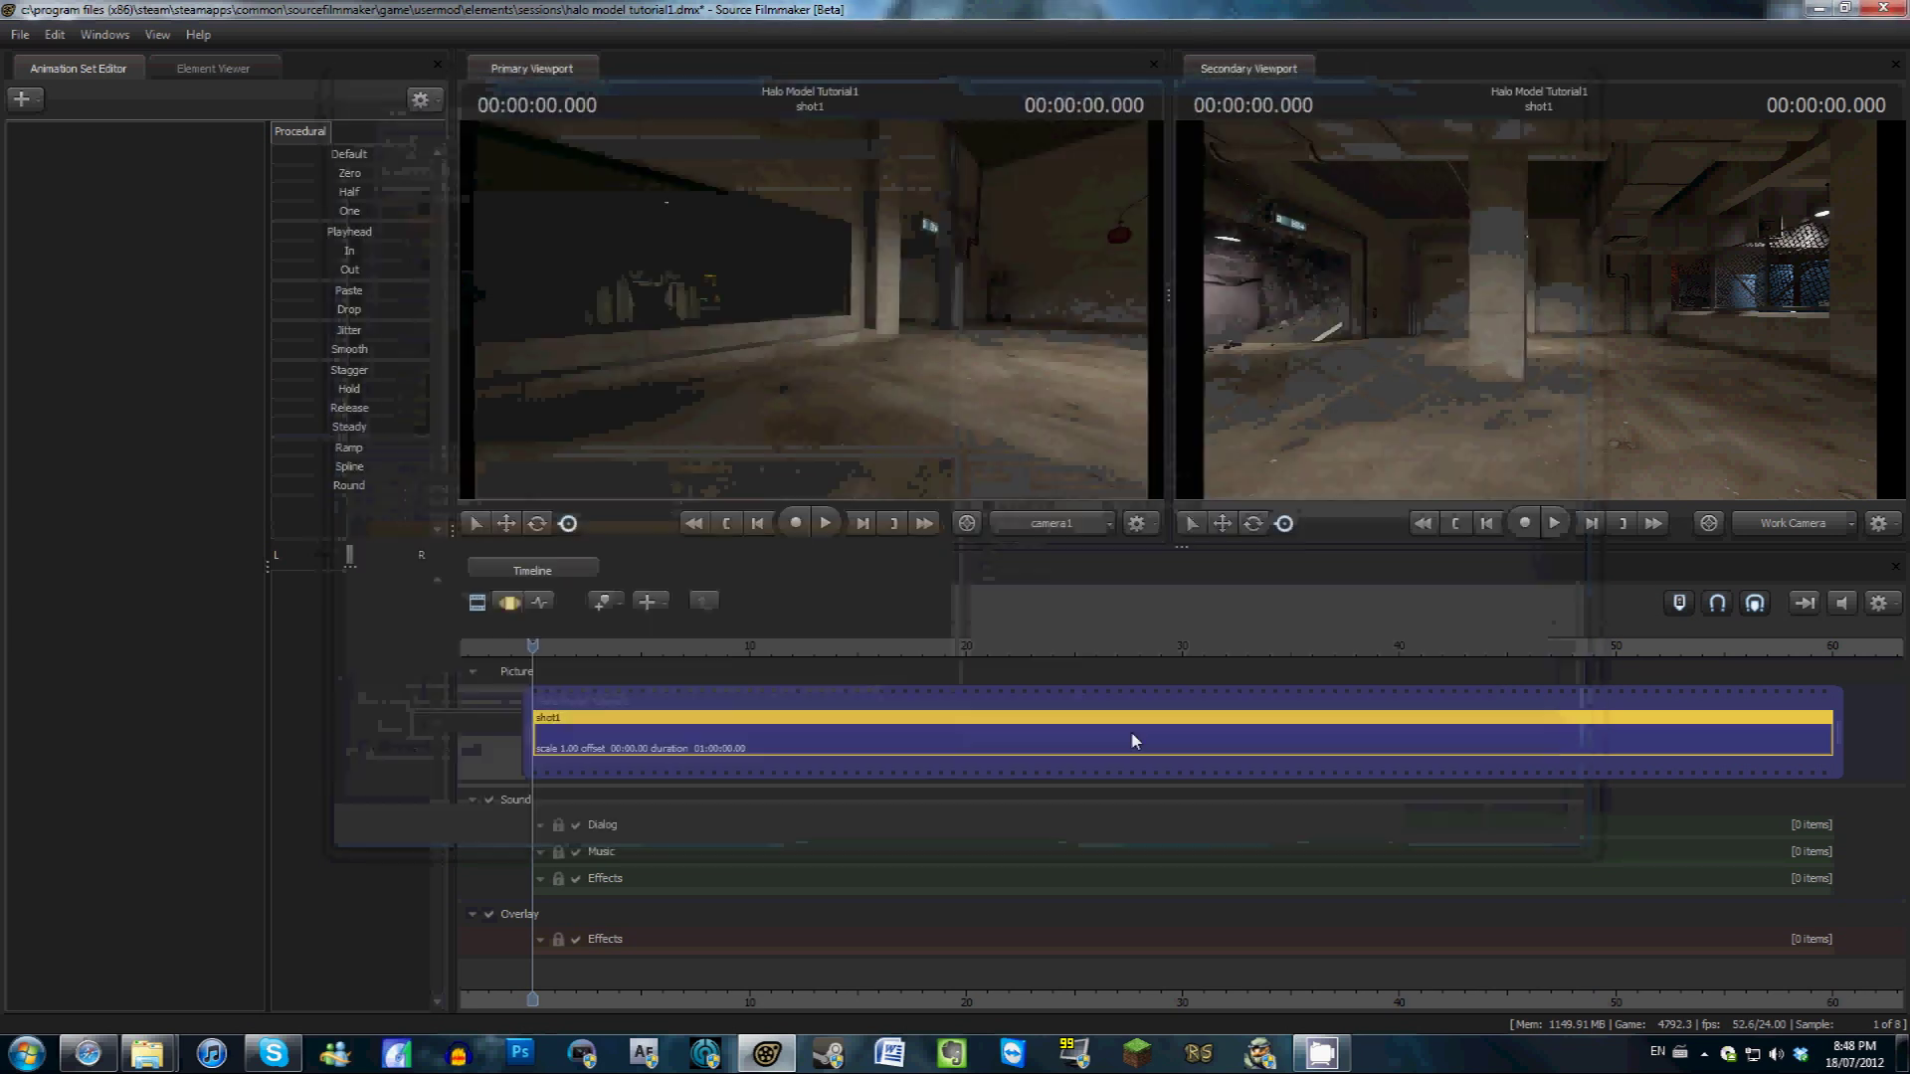
drag(897, 231, 809, 317)
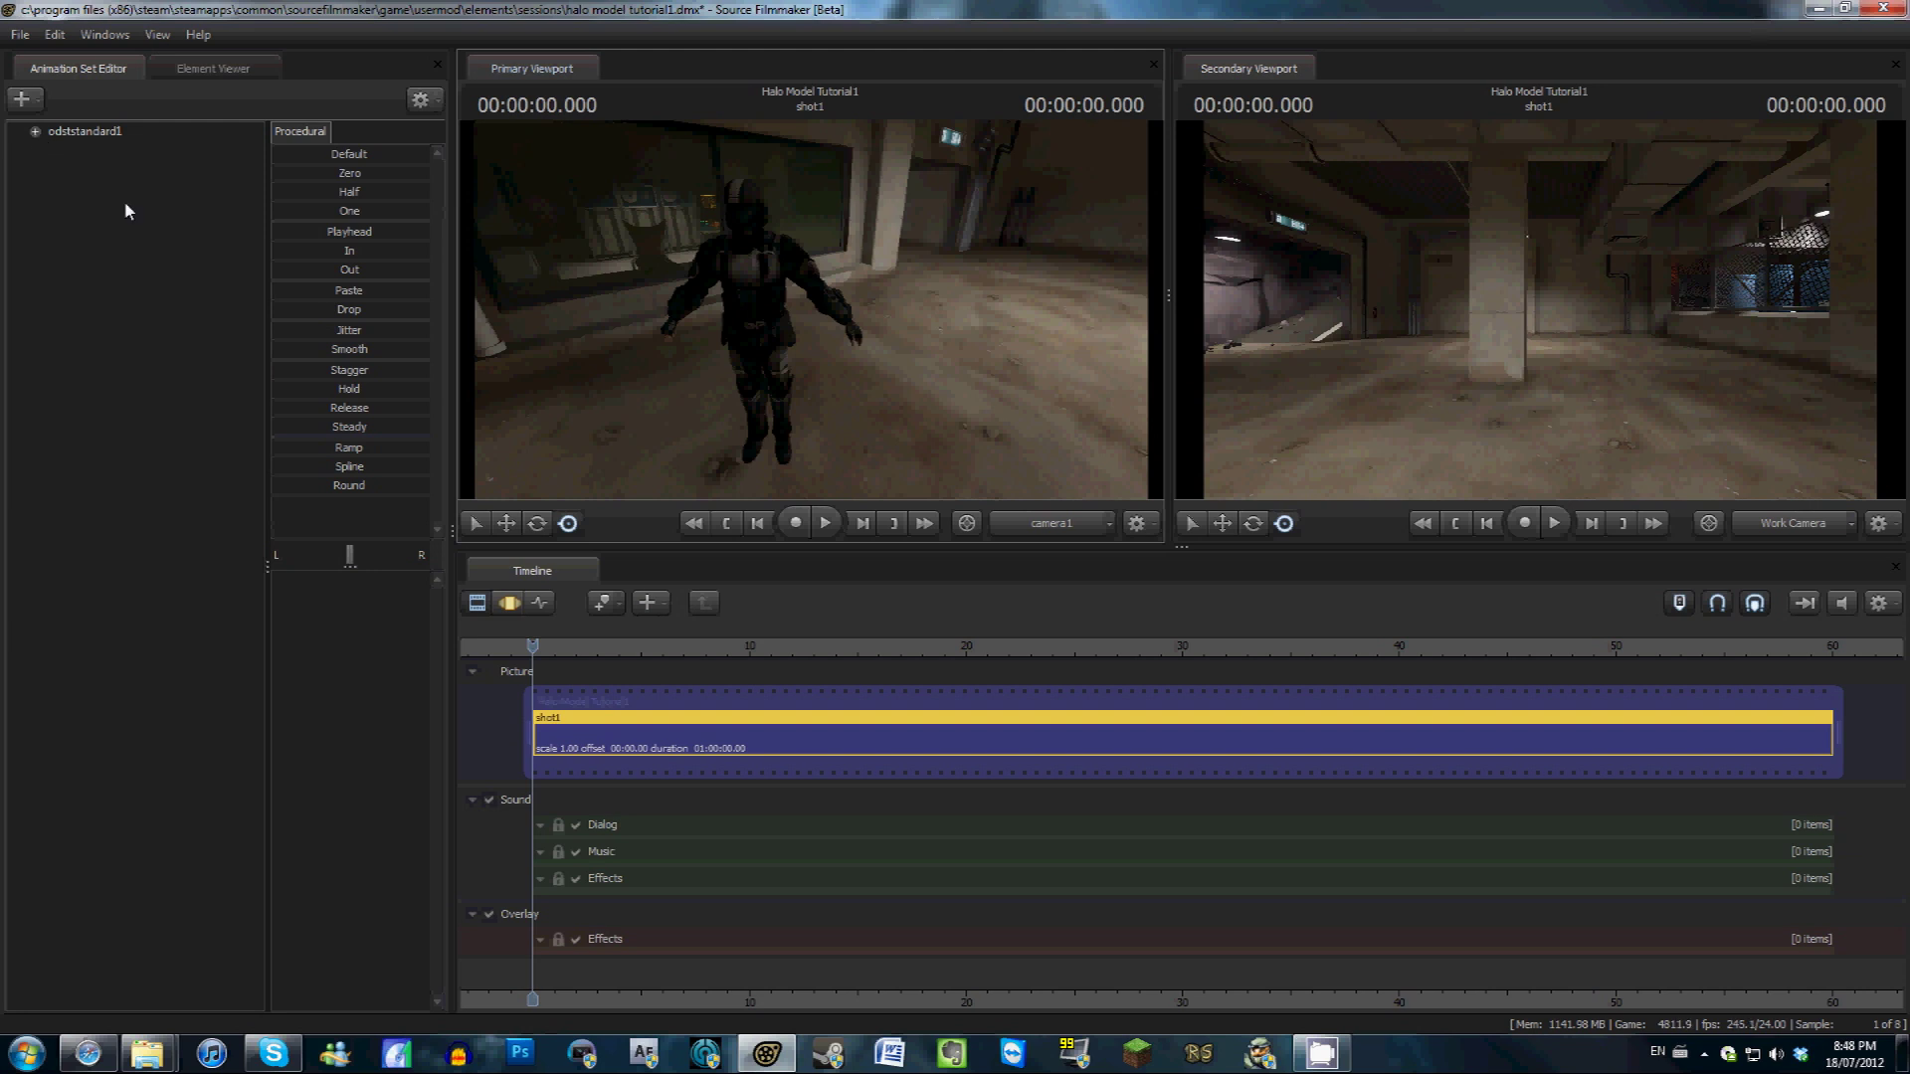
Import the walk_all sequence onto the odststandard1 animation set
click(36, 131)
right_click(78, 133)
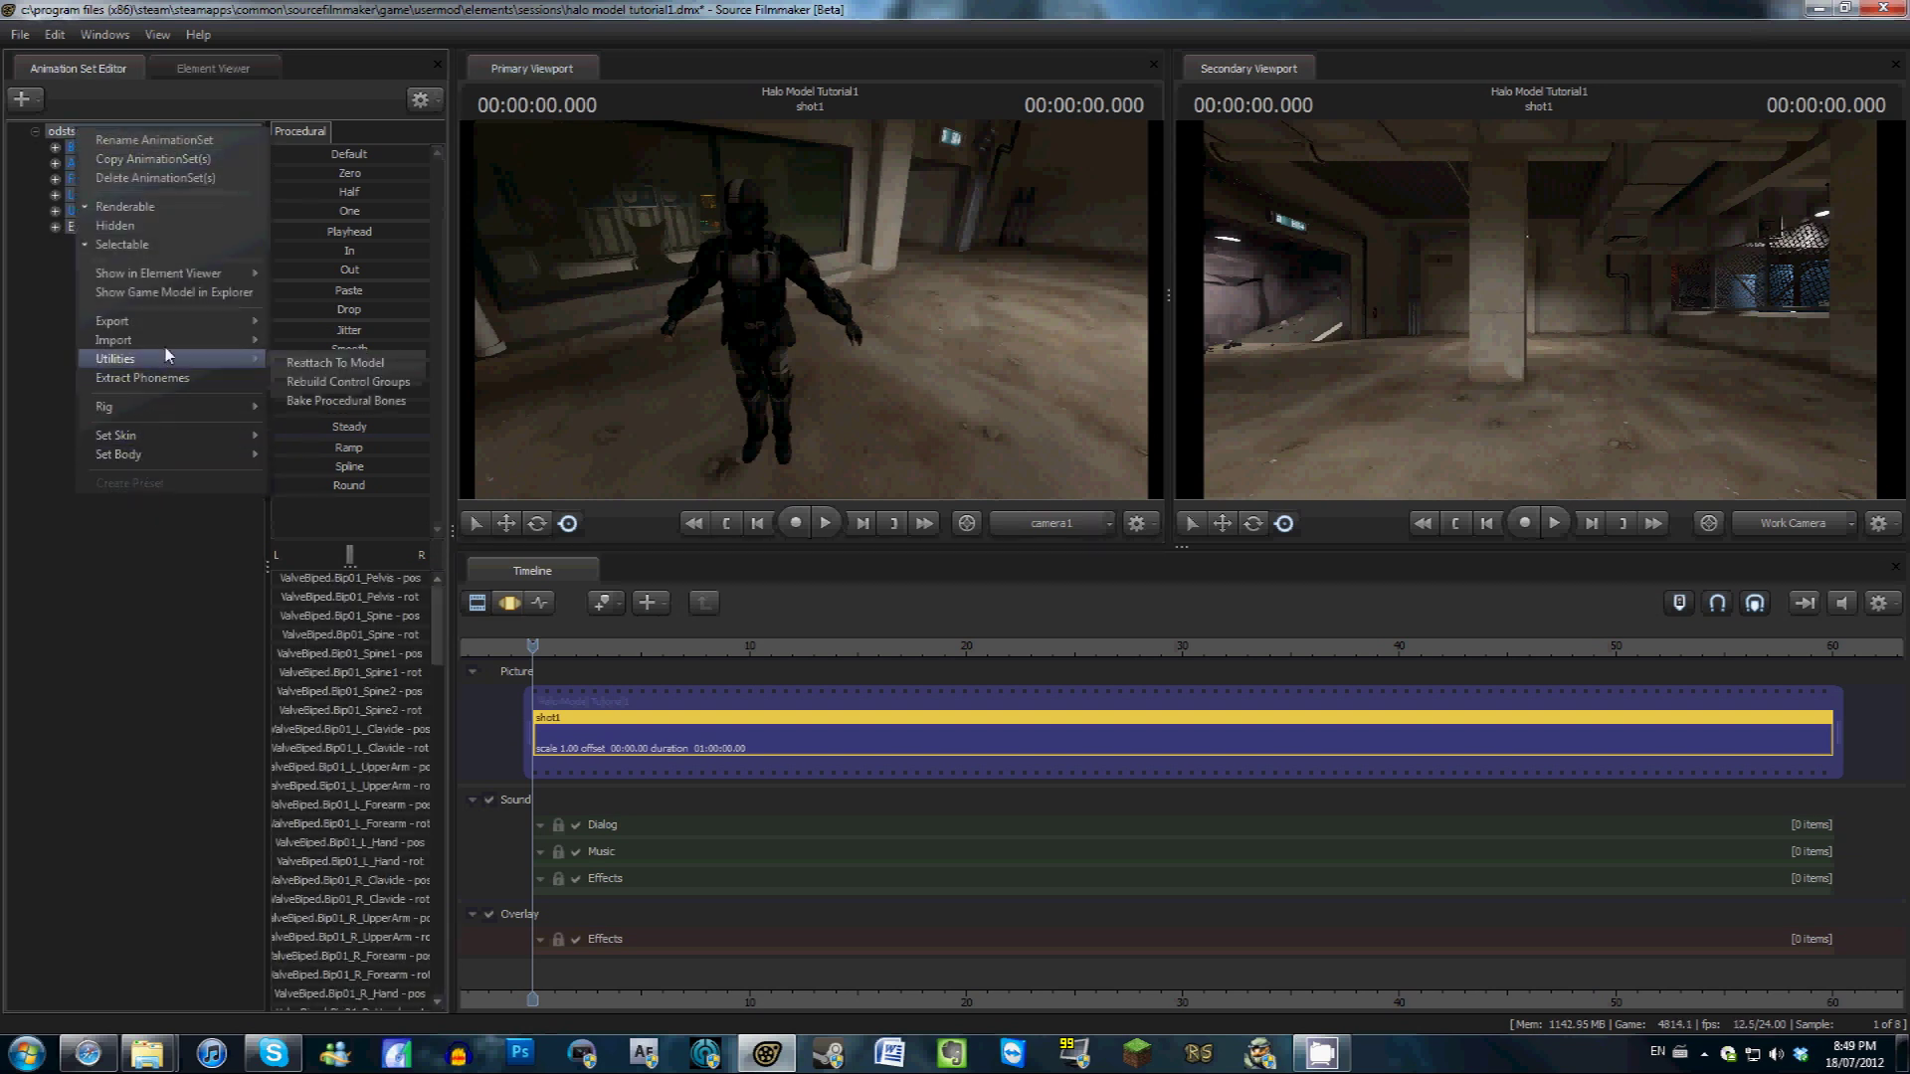
mouse_move(247, 340)
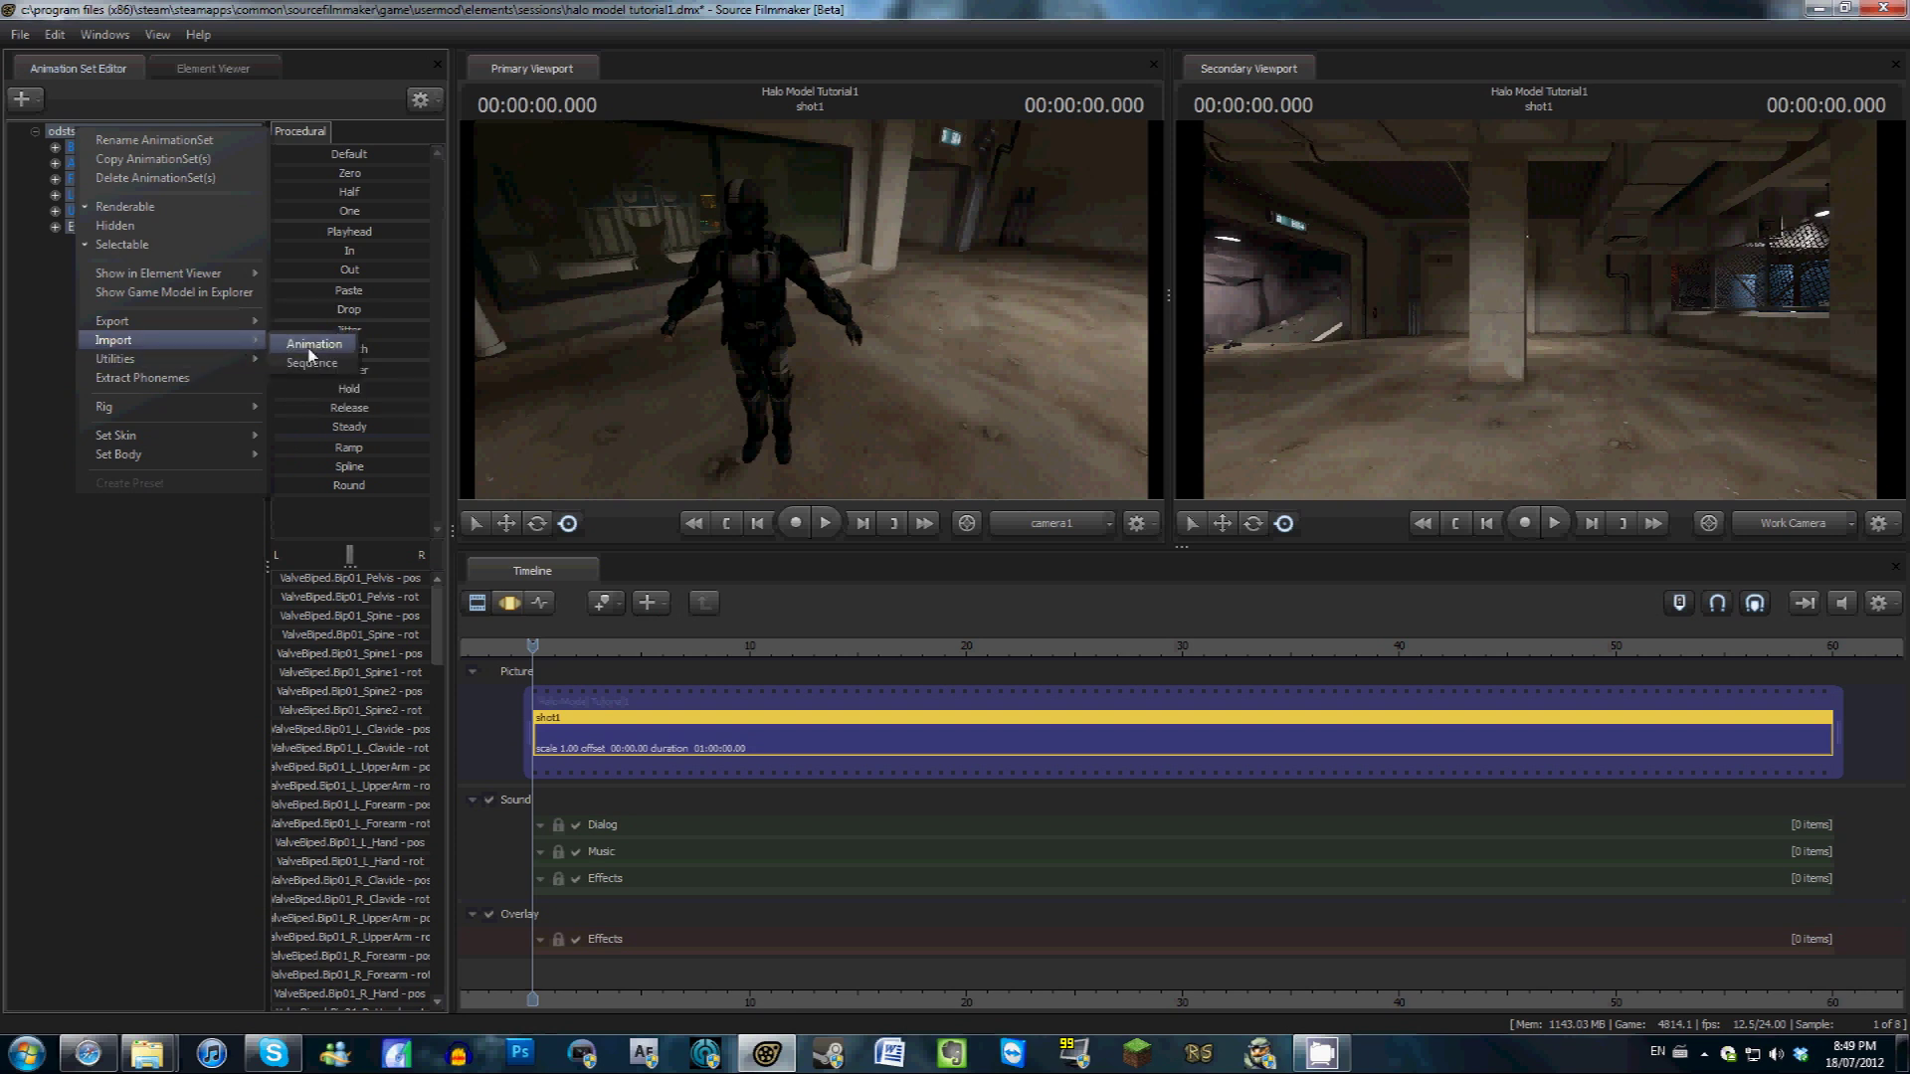
click(307, 361)
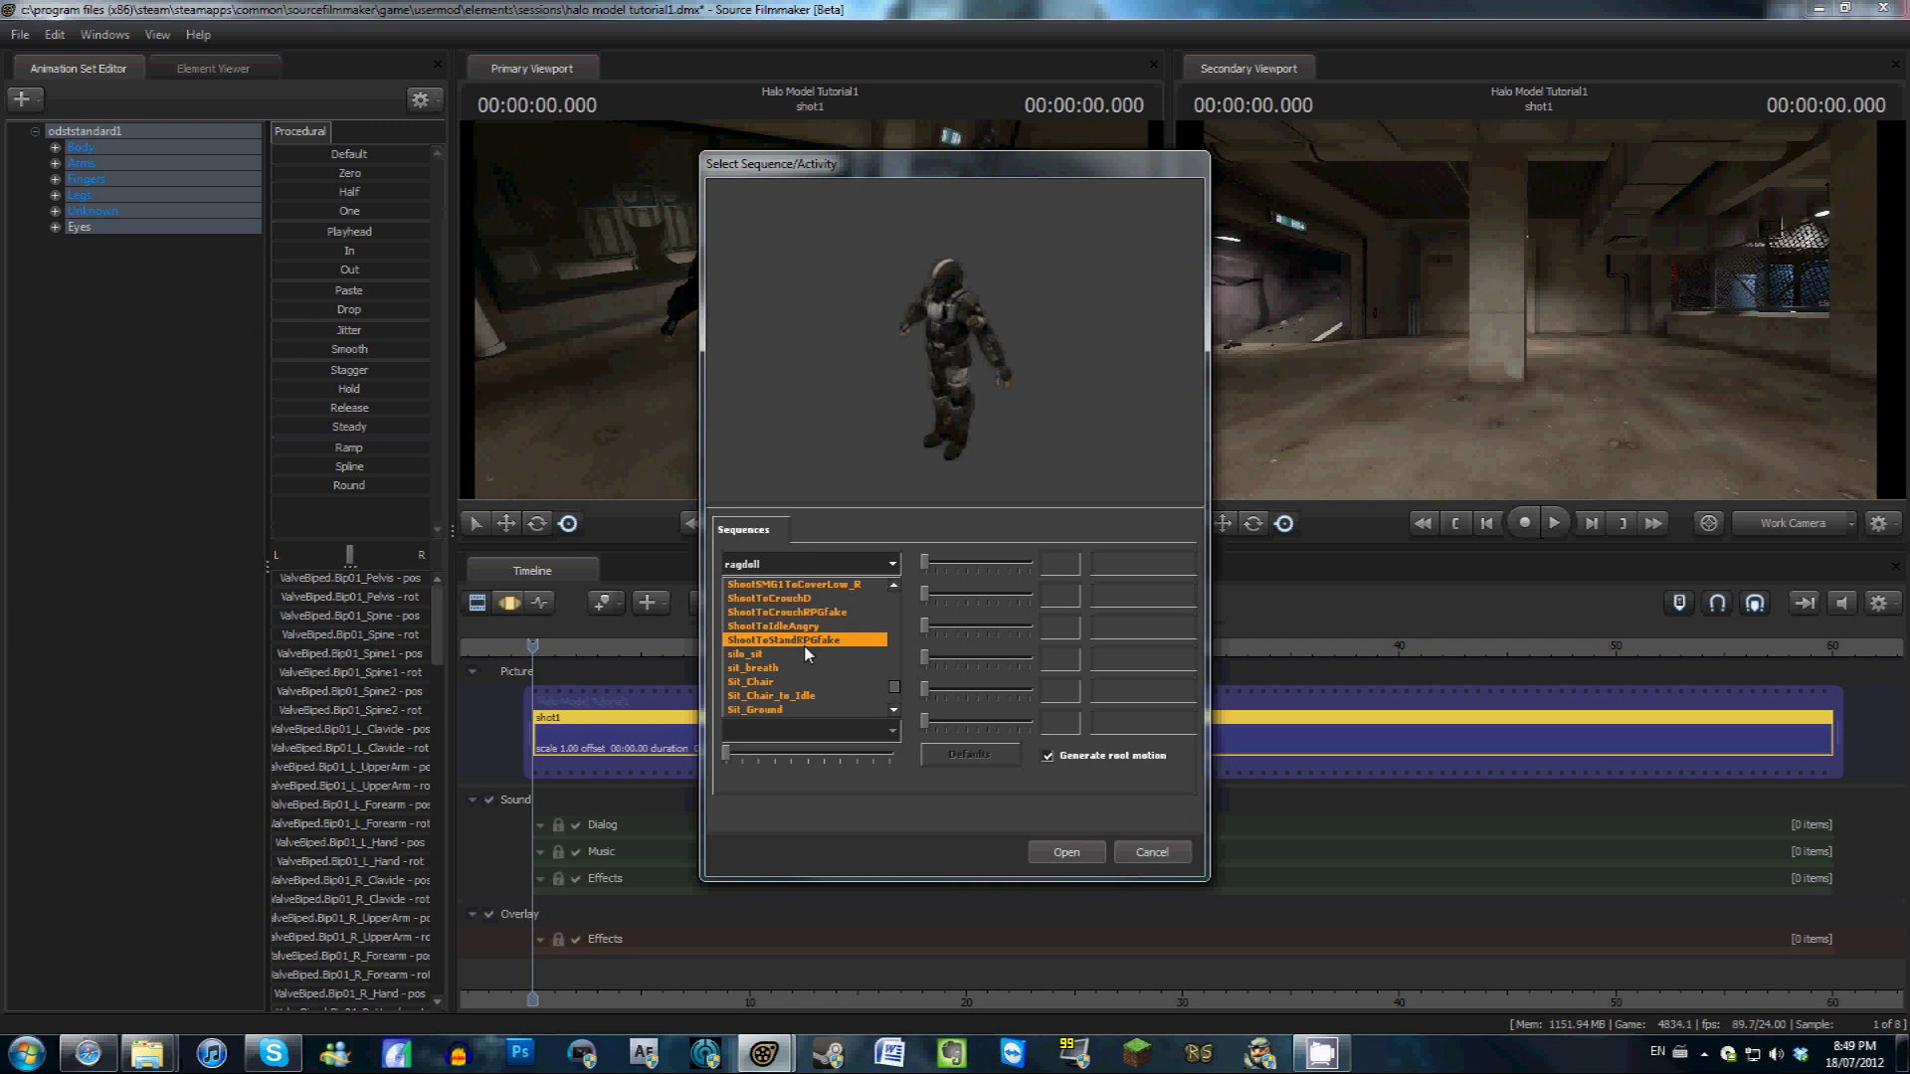
scroll(801, 654, down, 8)
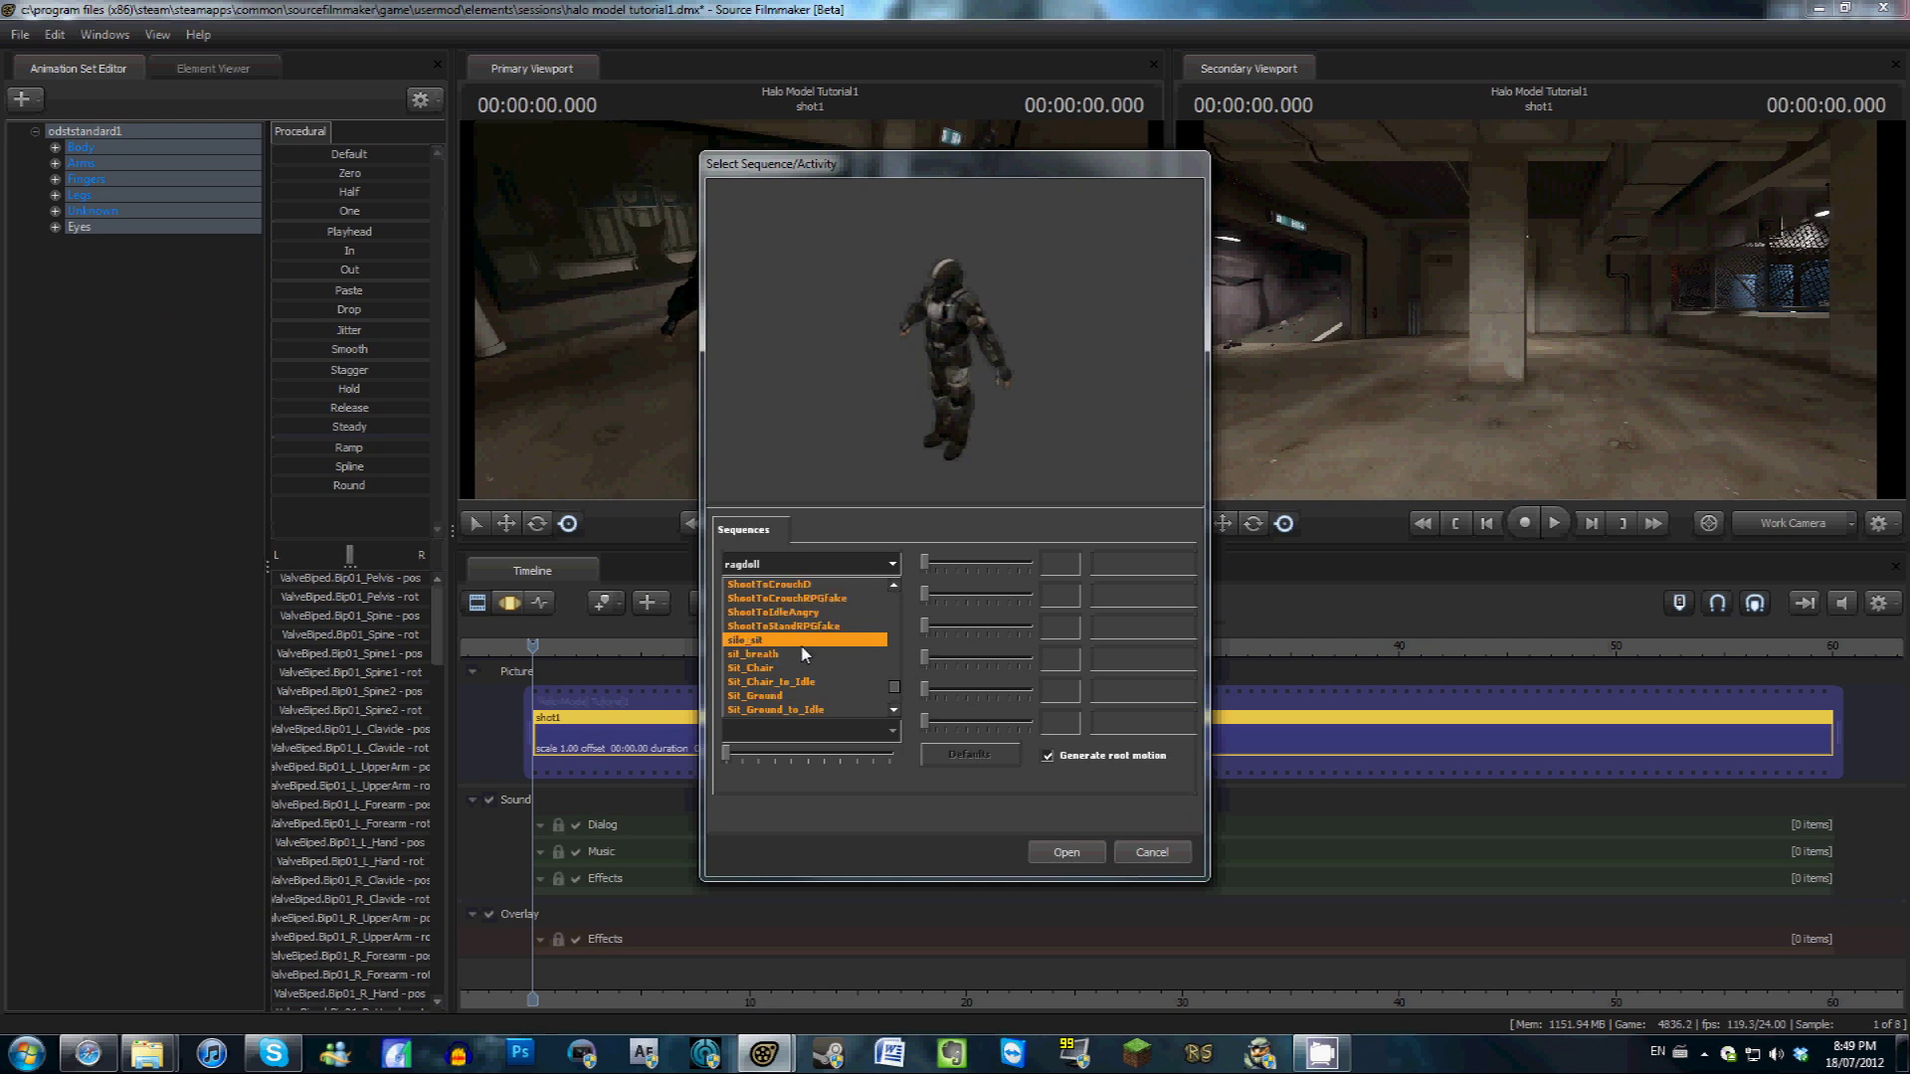
scroll(798, 661, down, 5)
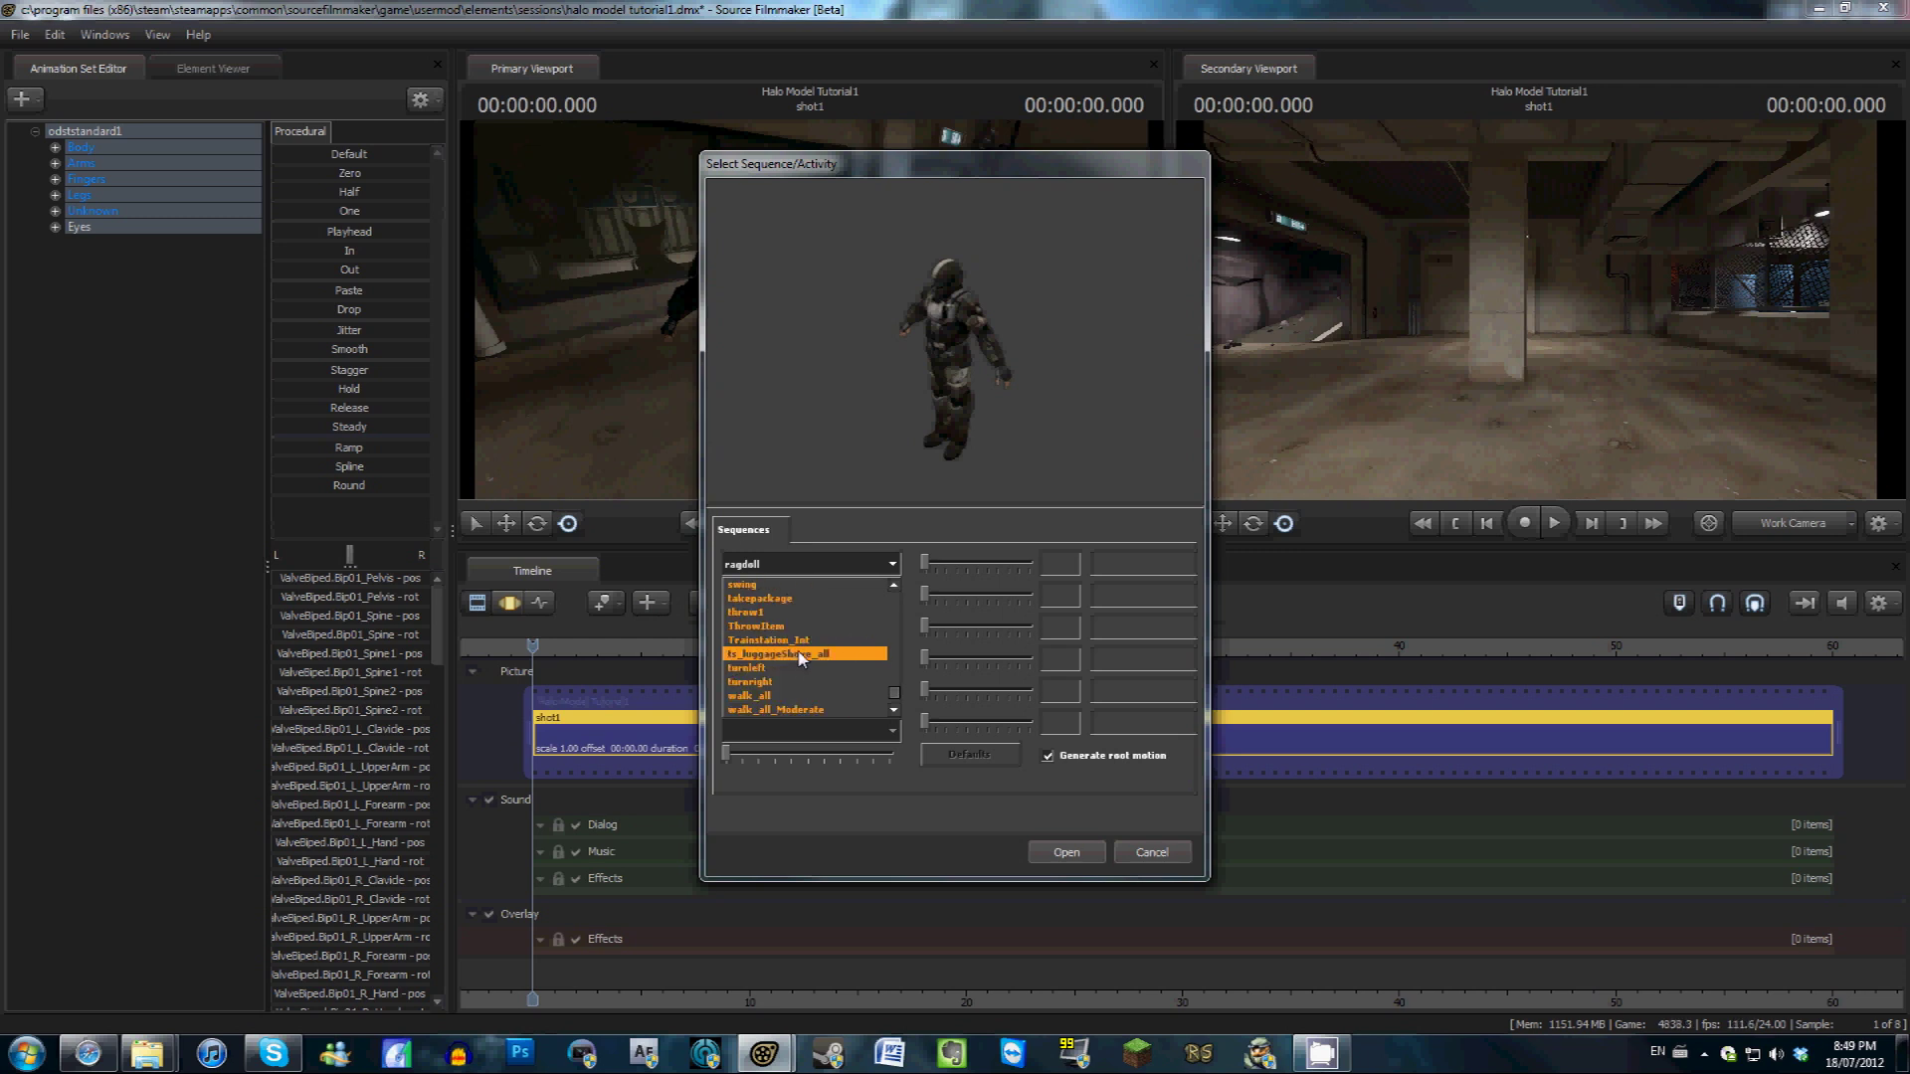
click(799, 667)
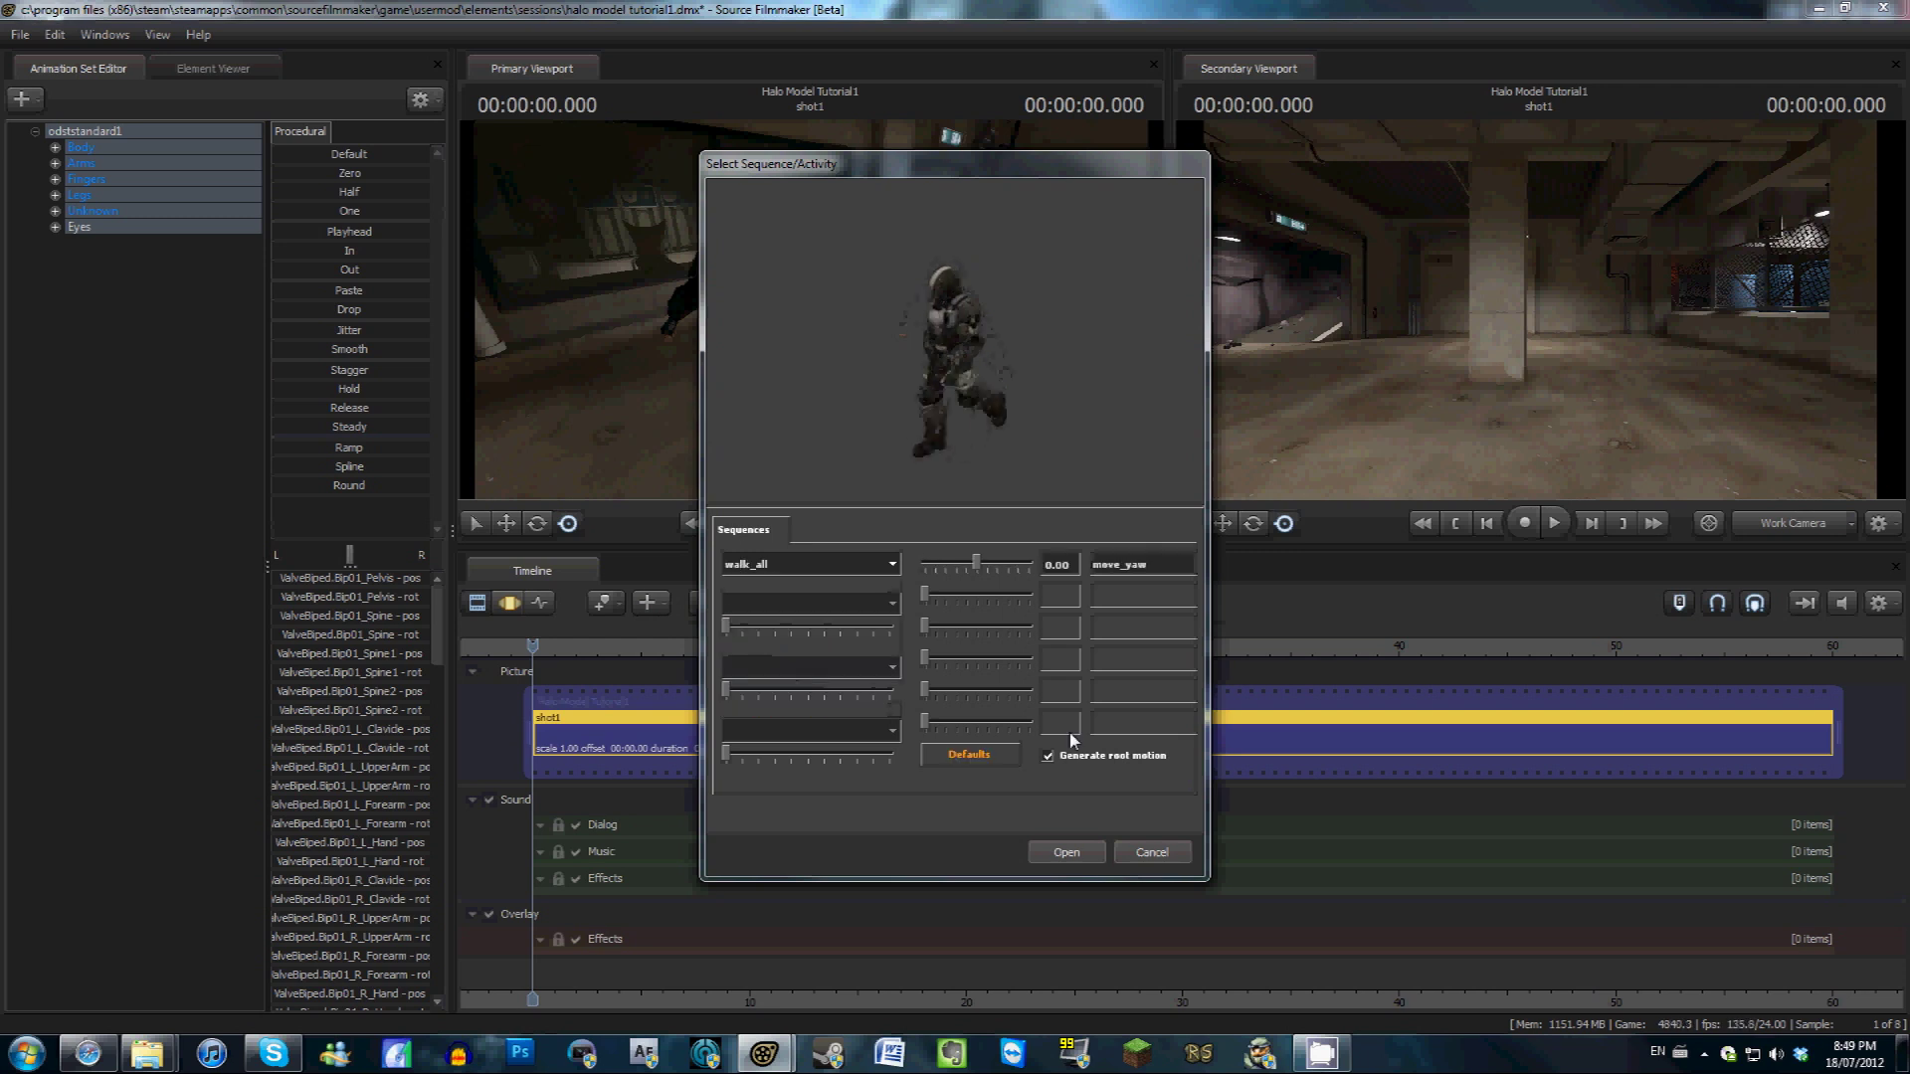
click(1044, 849)
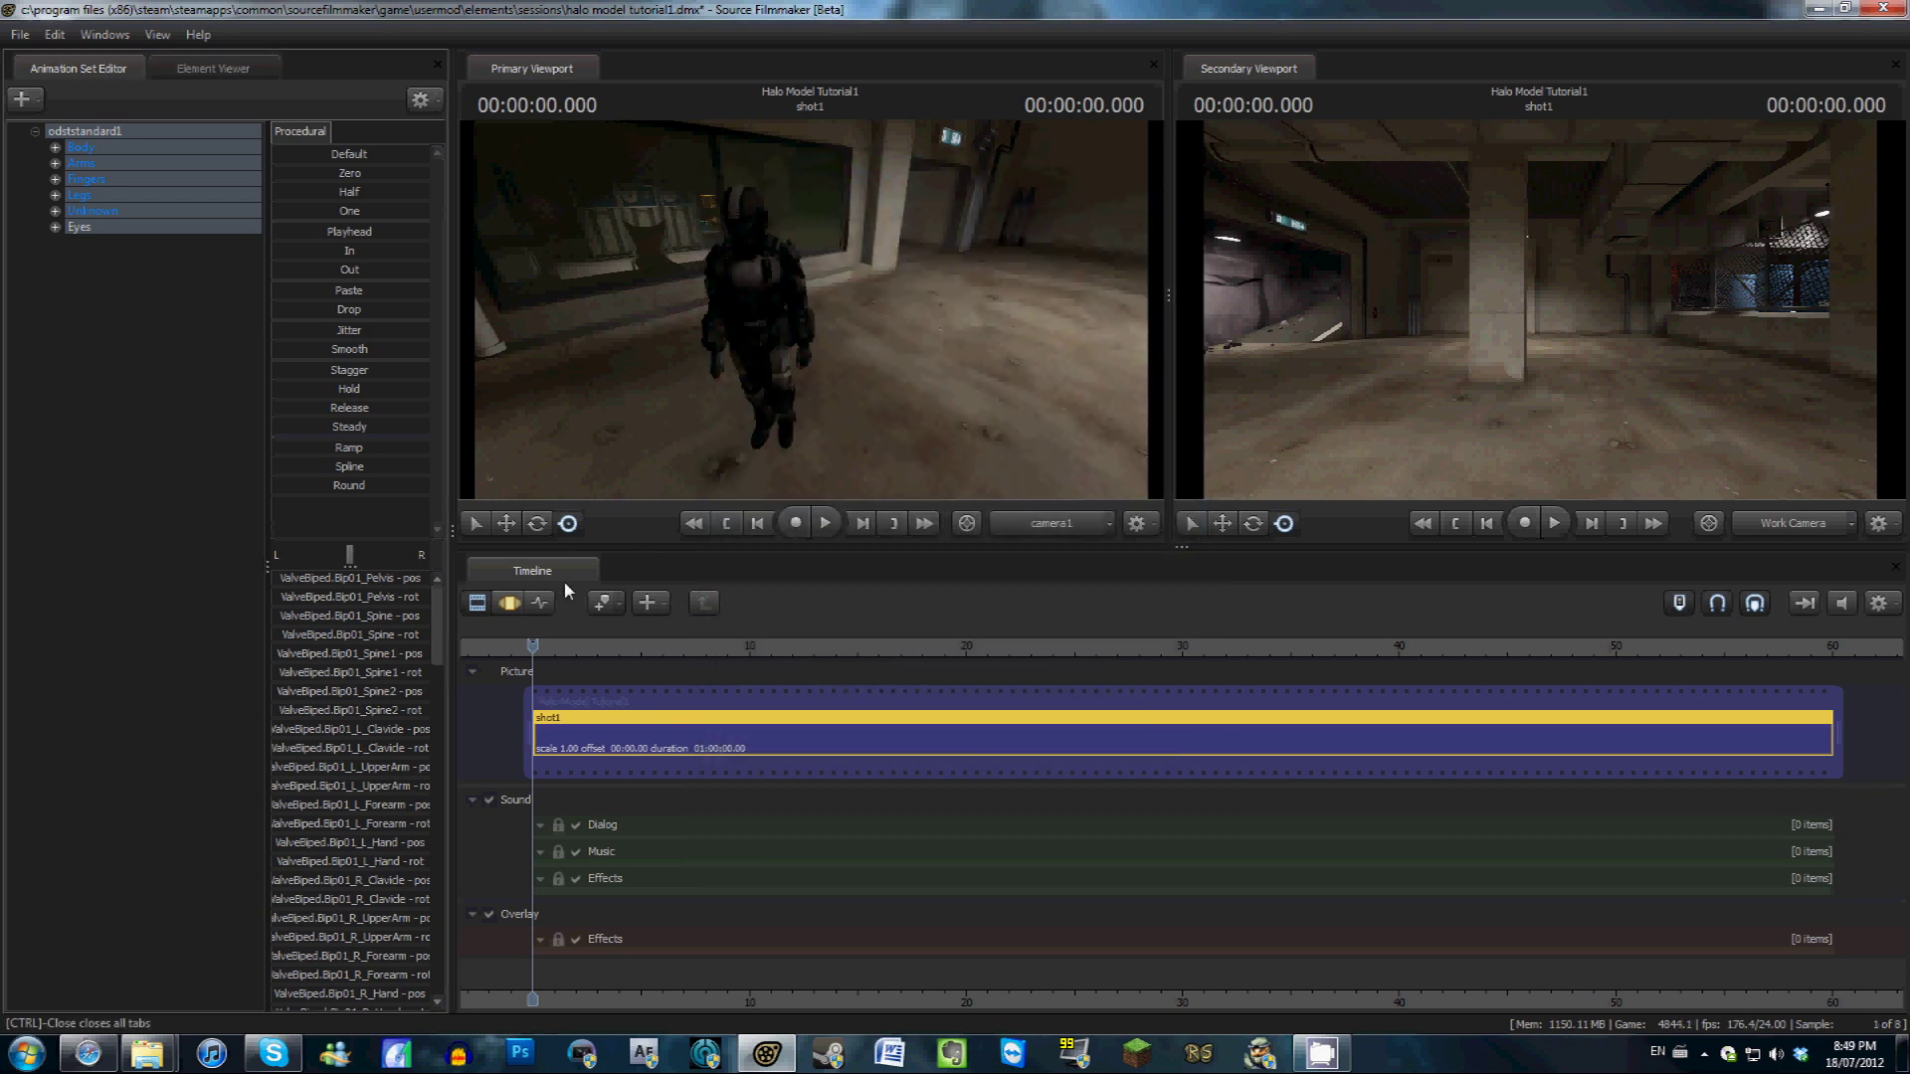
Switch the timeline to the Motion Editor, deselect the ODST model and move the playhead to 00:00:00.541
click(511, 603)
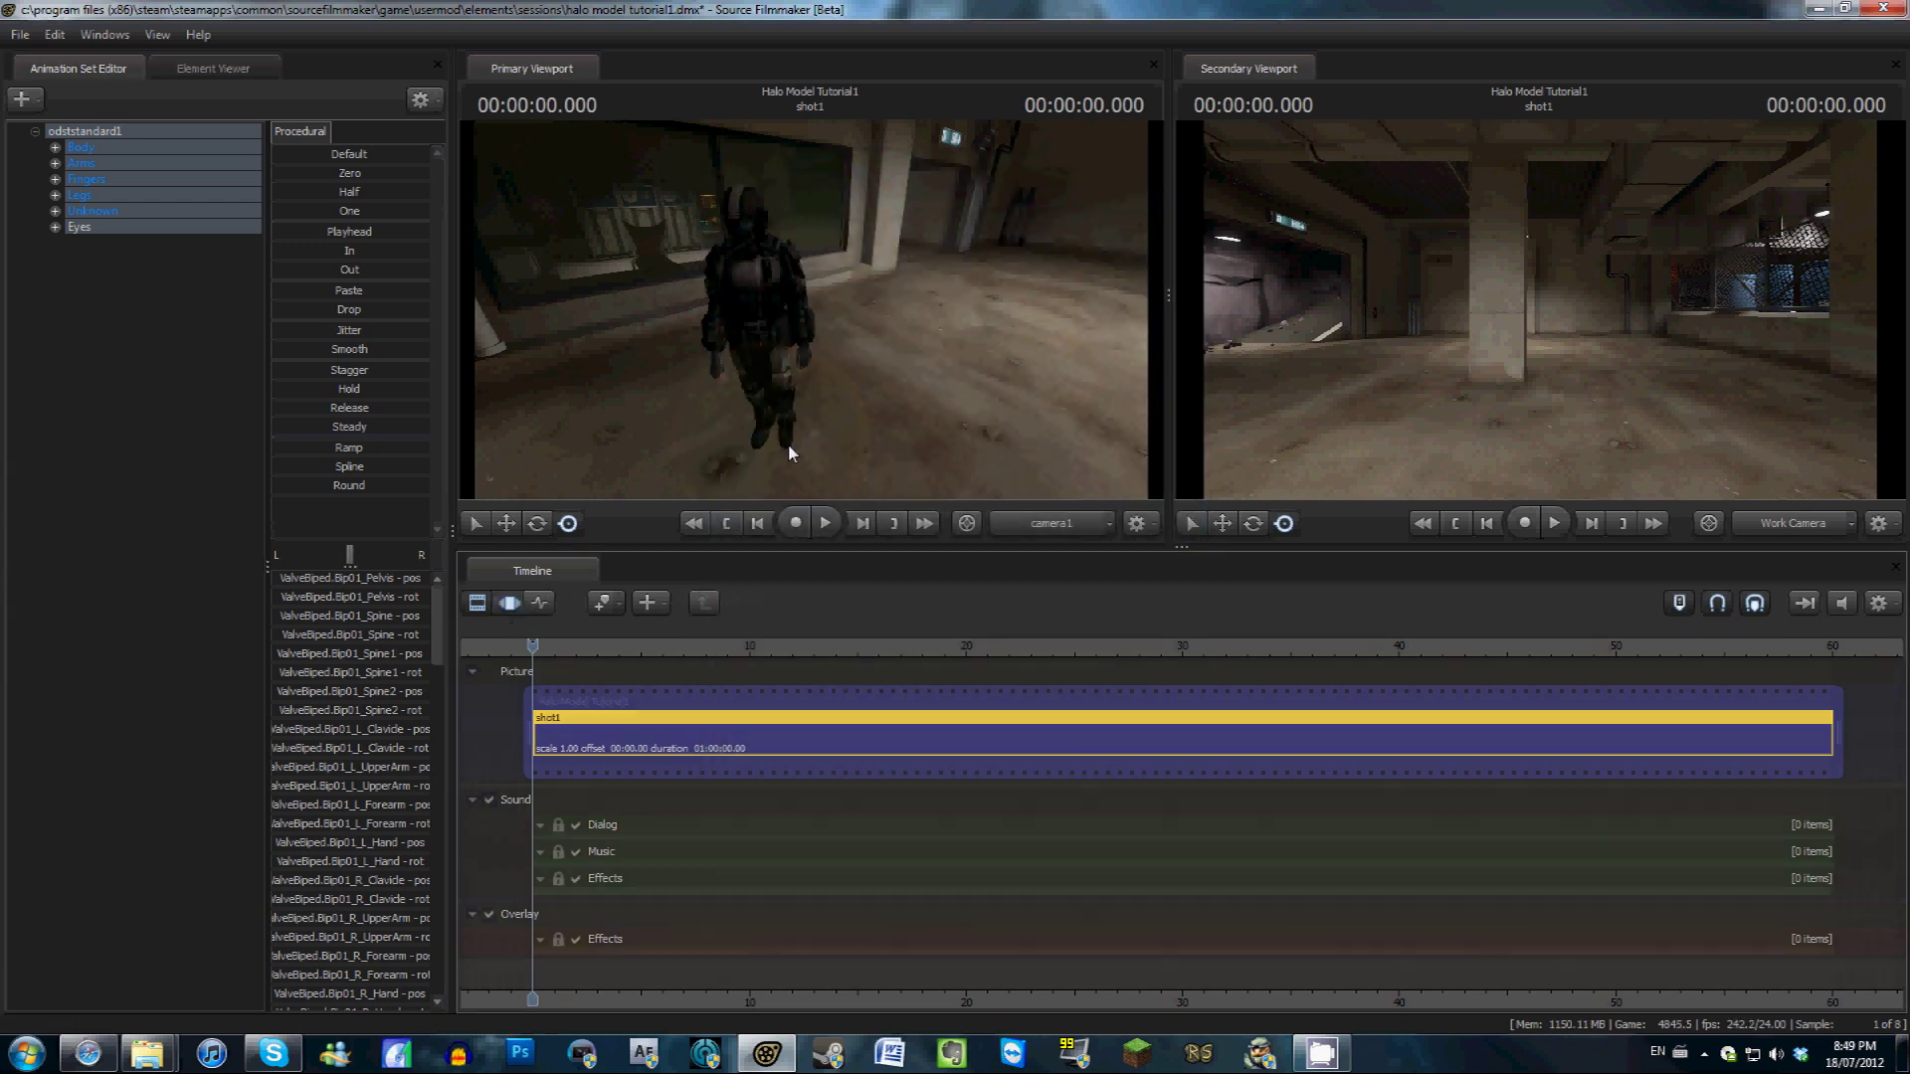
drag(1622, 401, 1528, 315)
key(s)
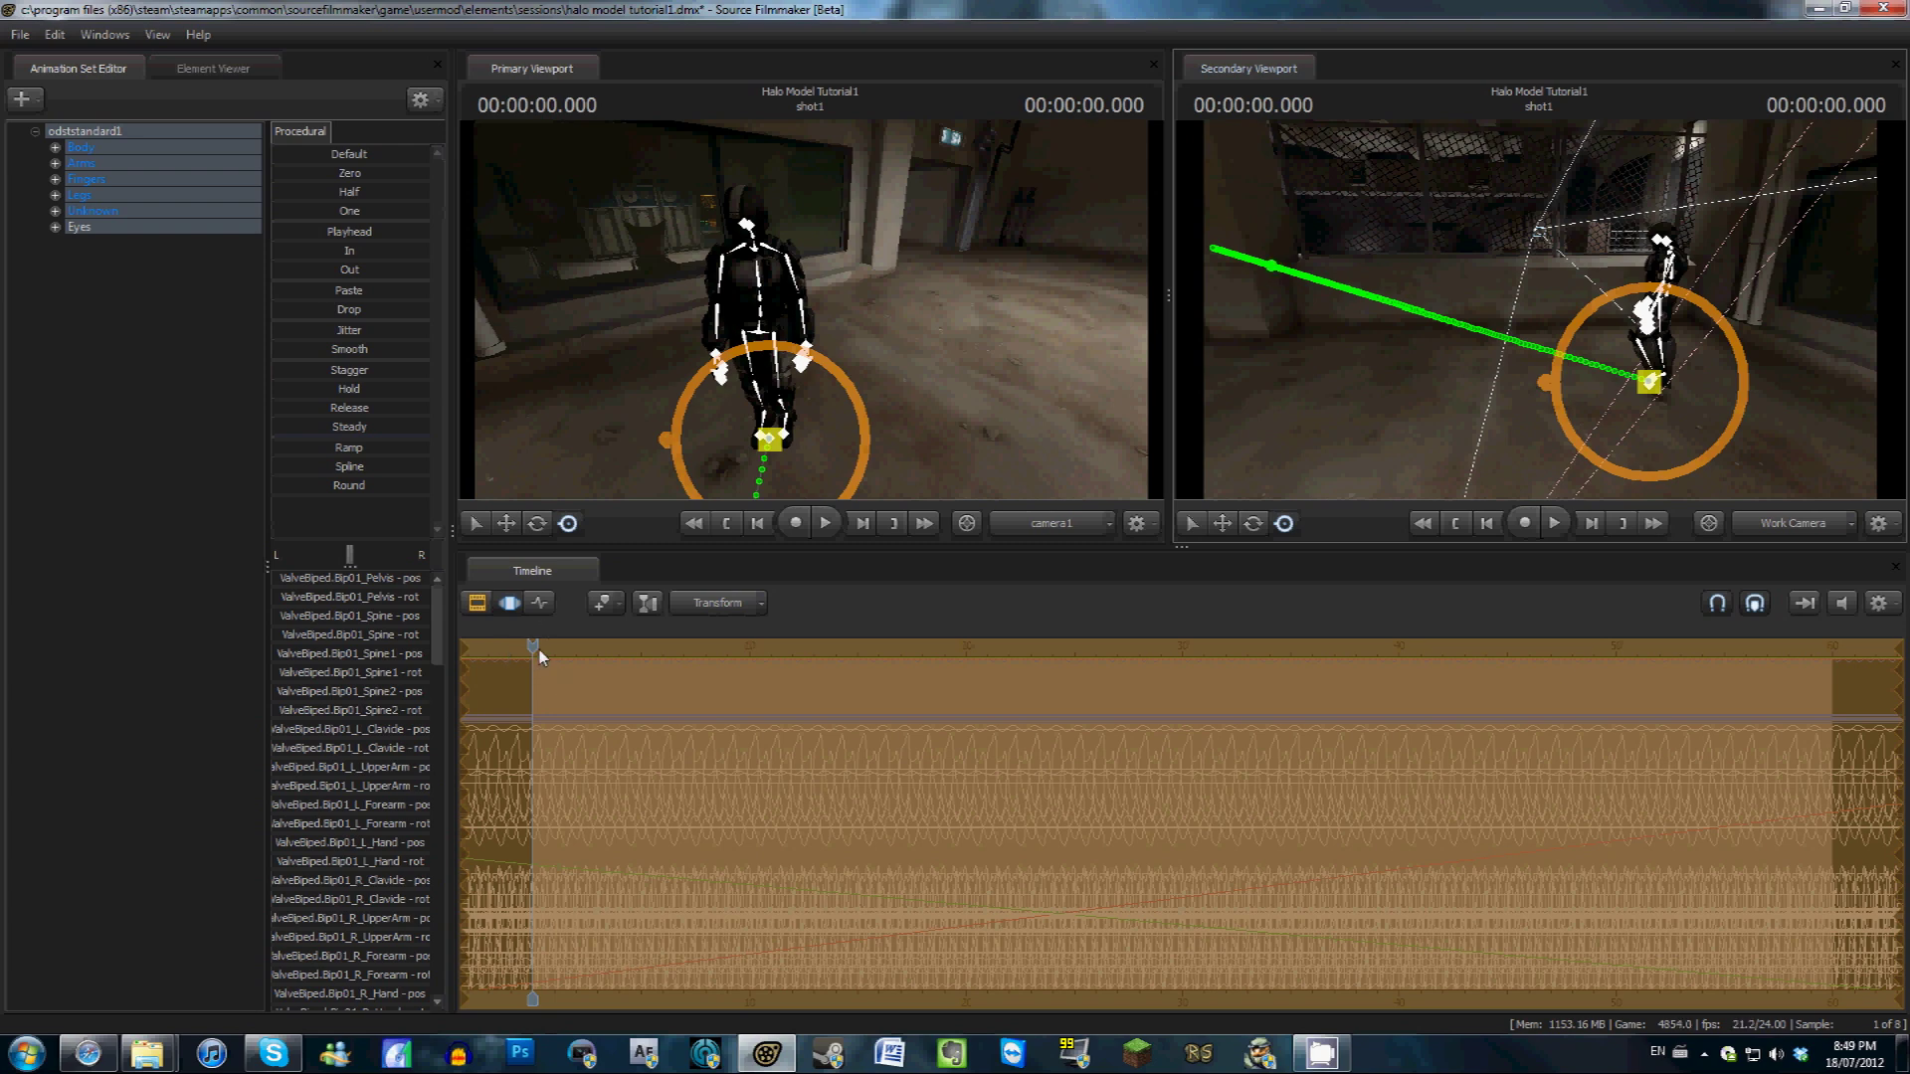
key(Escape)
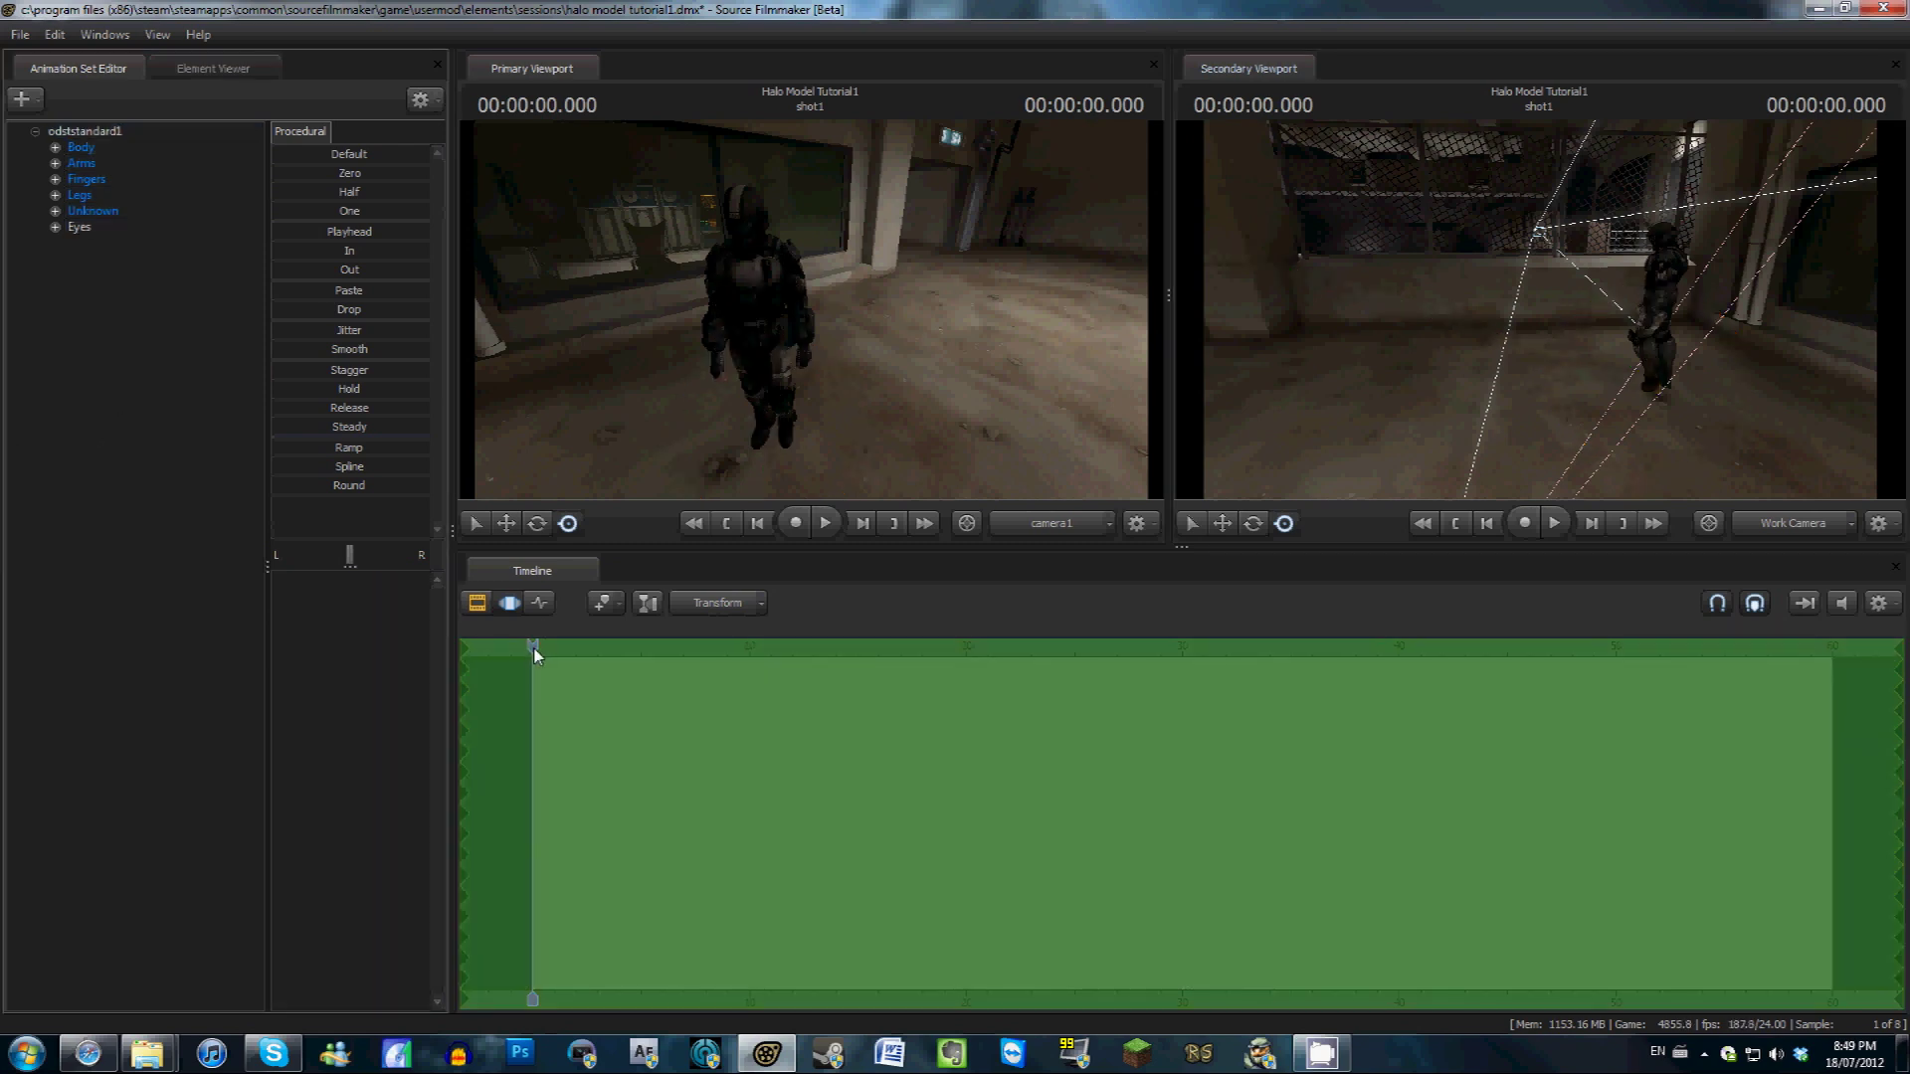
mouse_move(533, 647)
mouse_down()
mouse_move(559, 646)
mouse_move(533, 651)
mouse_up()
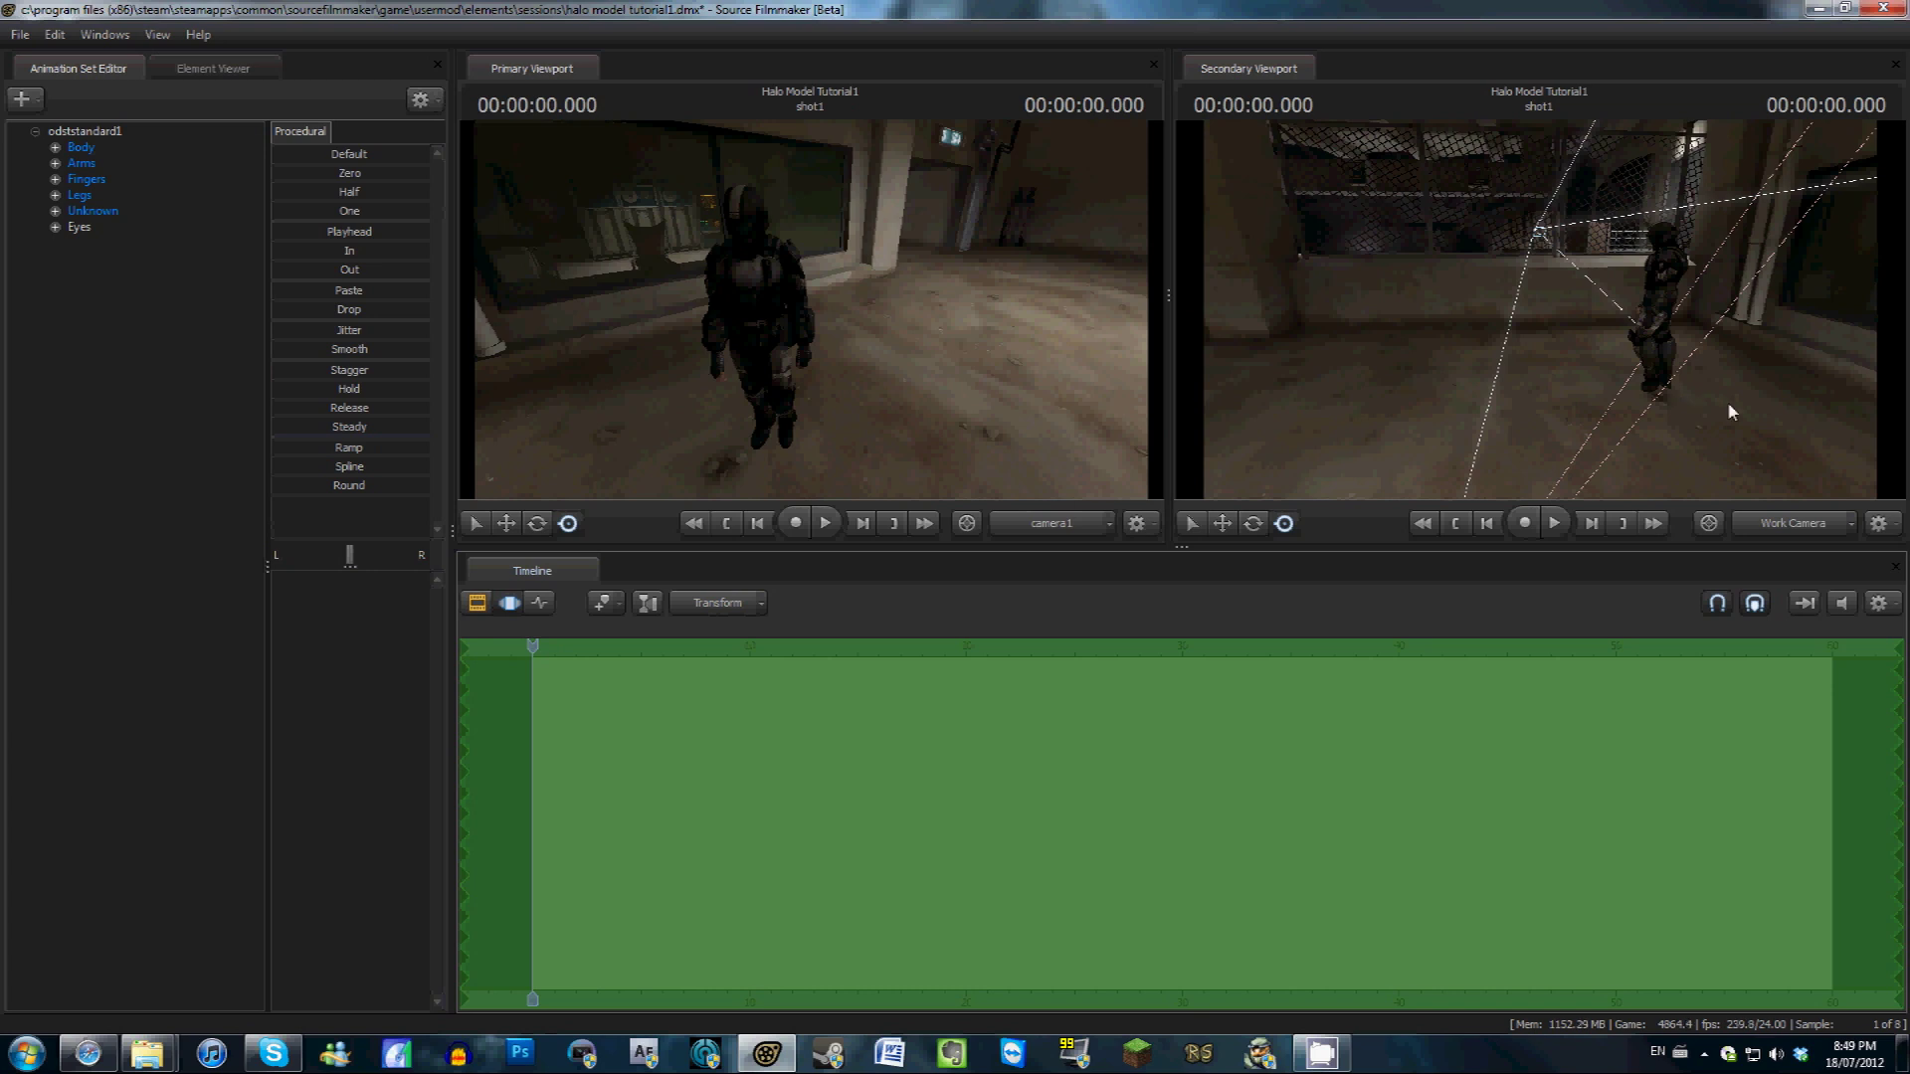
mouse_move(534, 651)
mouse_down()
mouse_move(673, 648)
mouse_move(610, 648)
mouse_move(533, 695)
mouse_move(545, 684)
mouse_up()
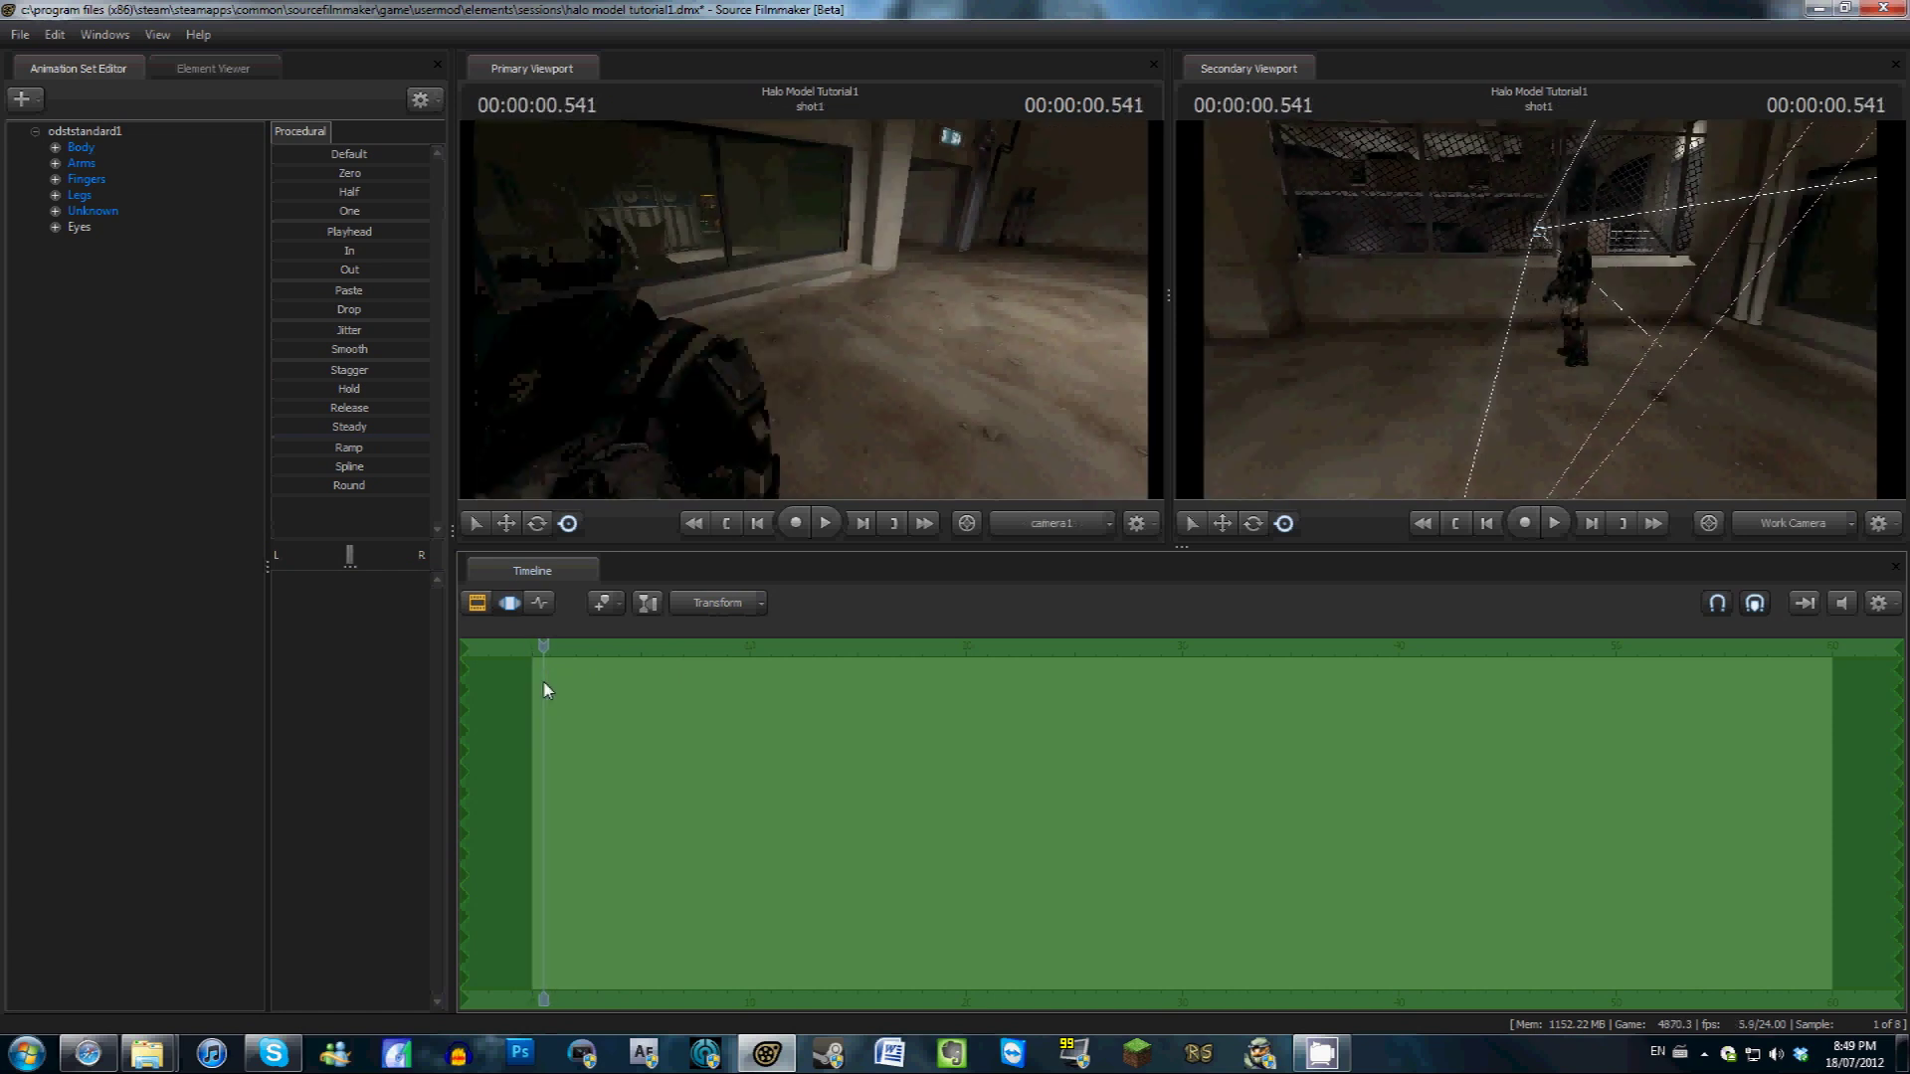
Select the whole odststandard1 animation set and move the ODST away from the camera using the secondary viewport
drag(1461, 335, 1538, 310)
right_drag(1538, 309, 1538, 309)
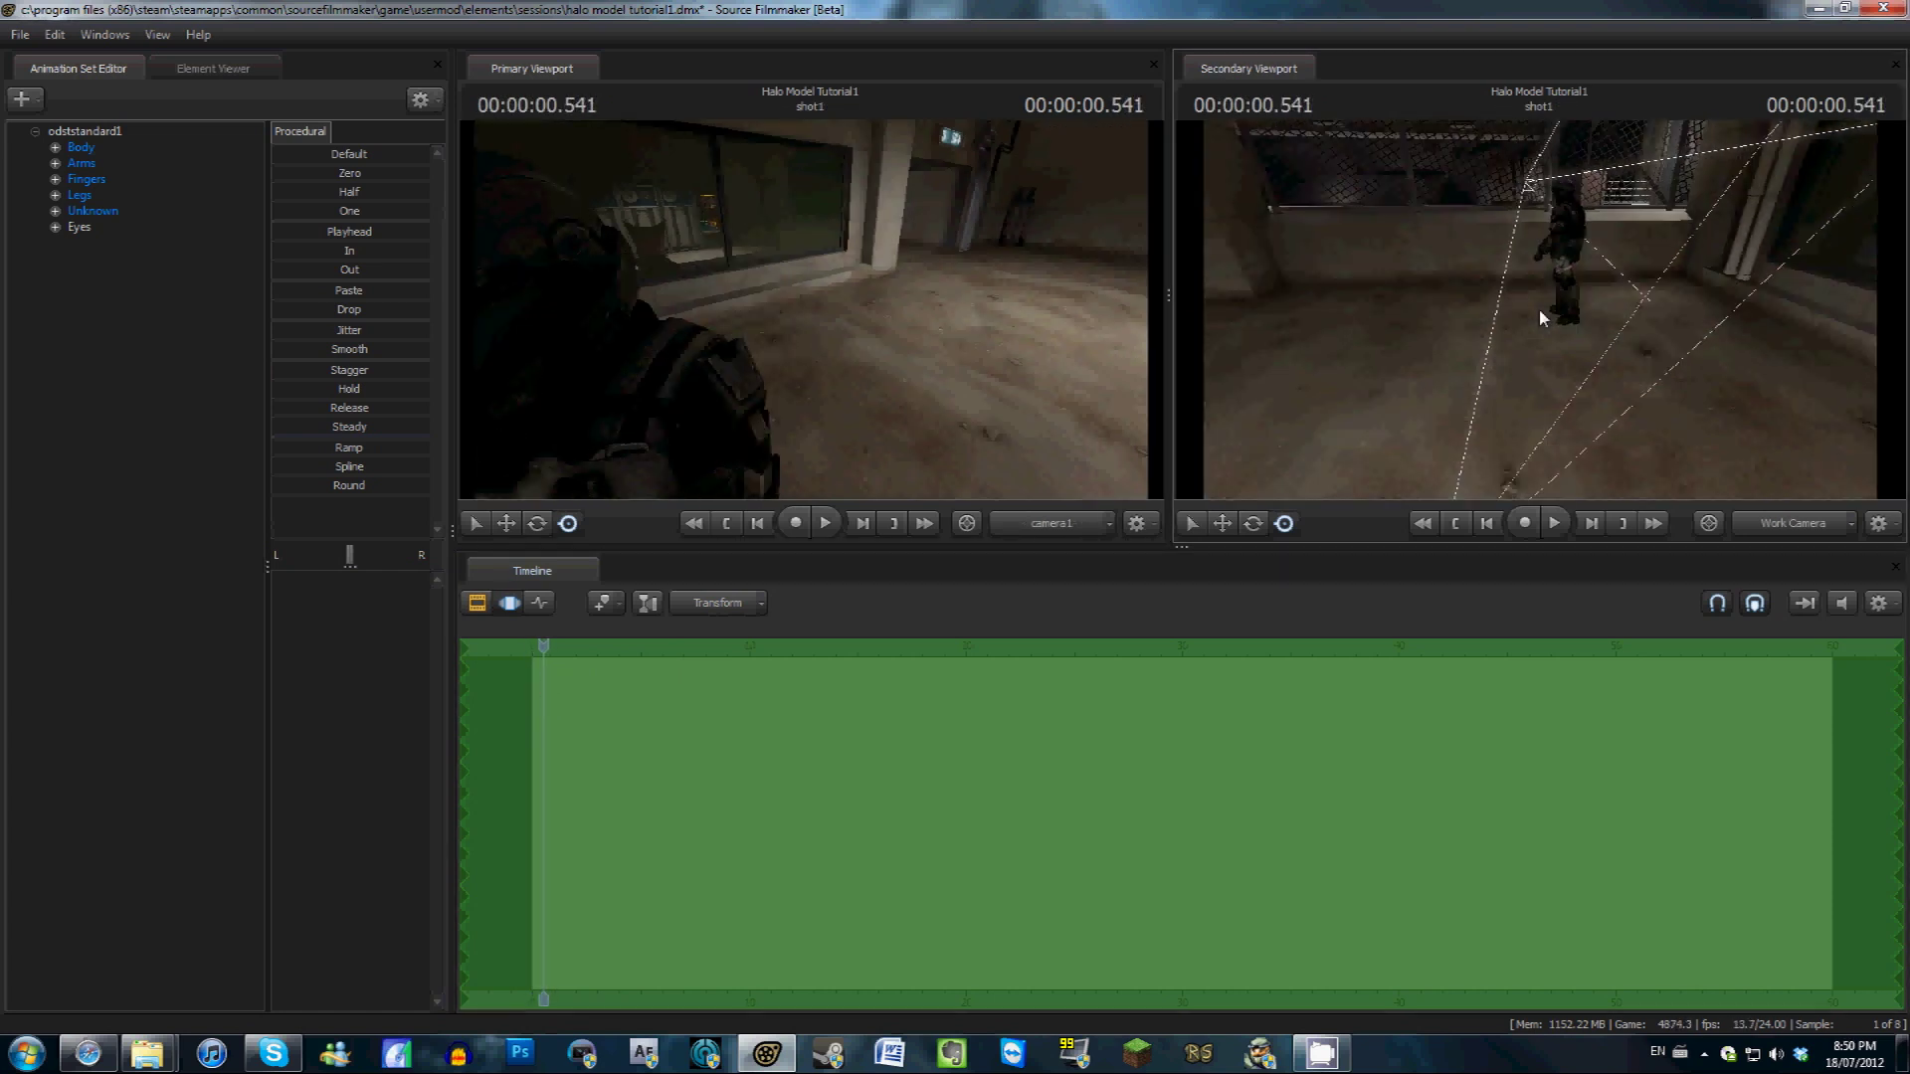
click(85, 133)
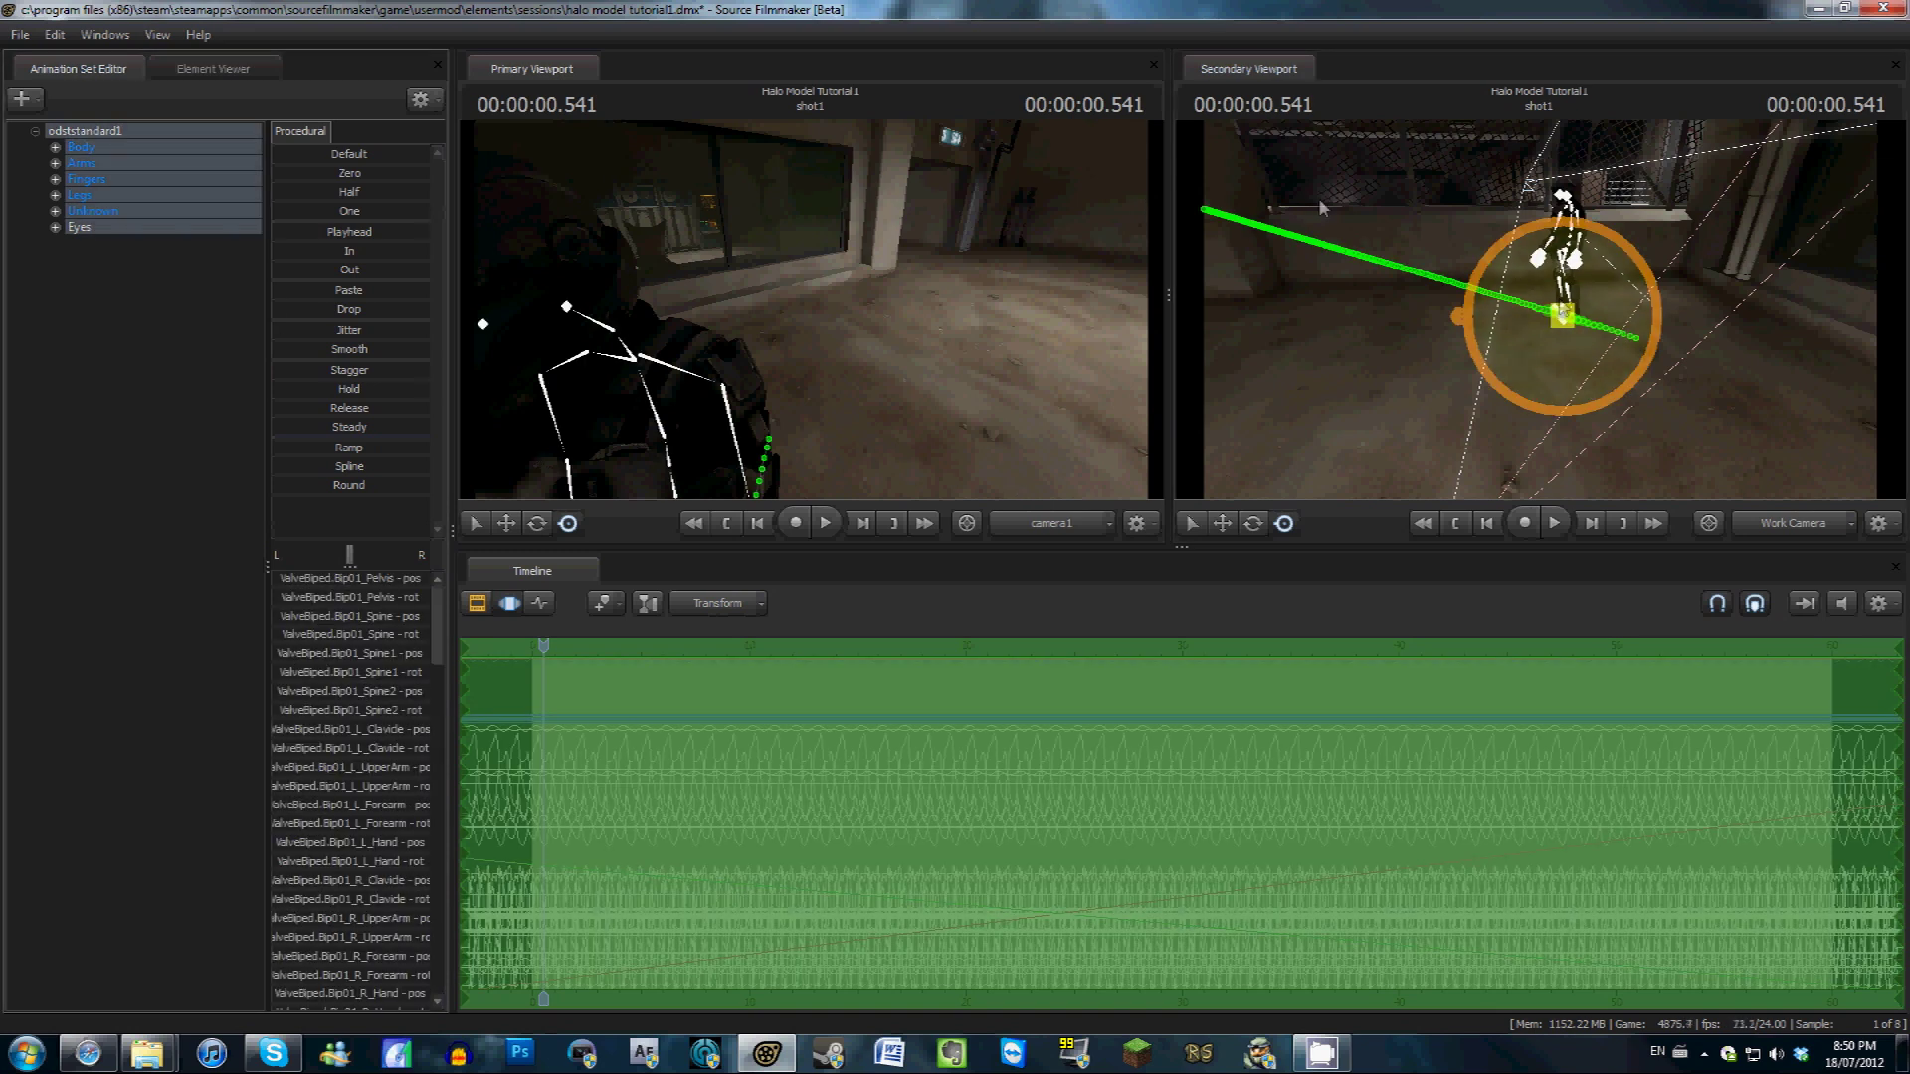
drag(1563, 312, 1539, 310)
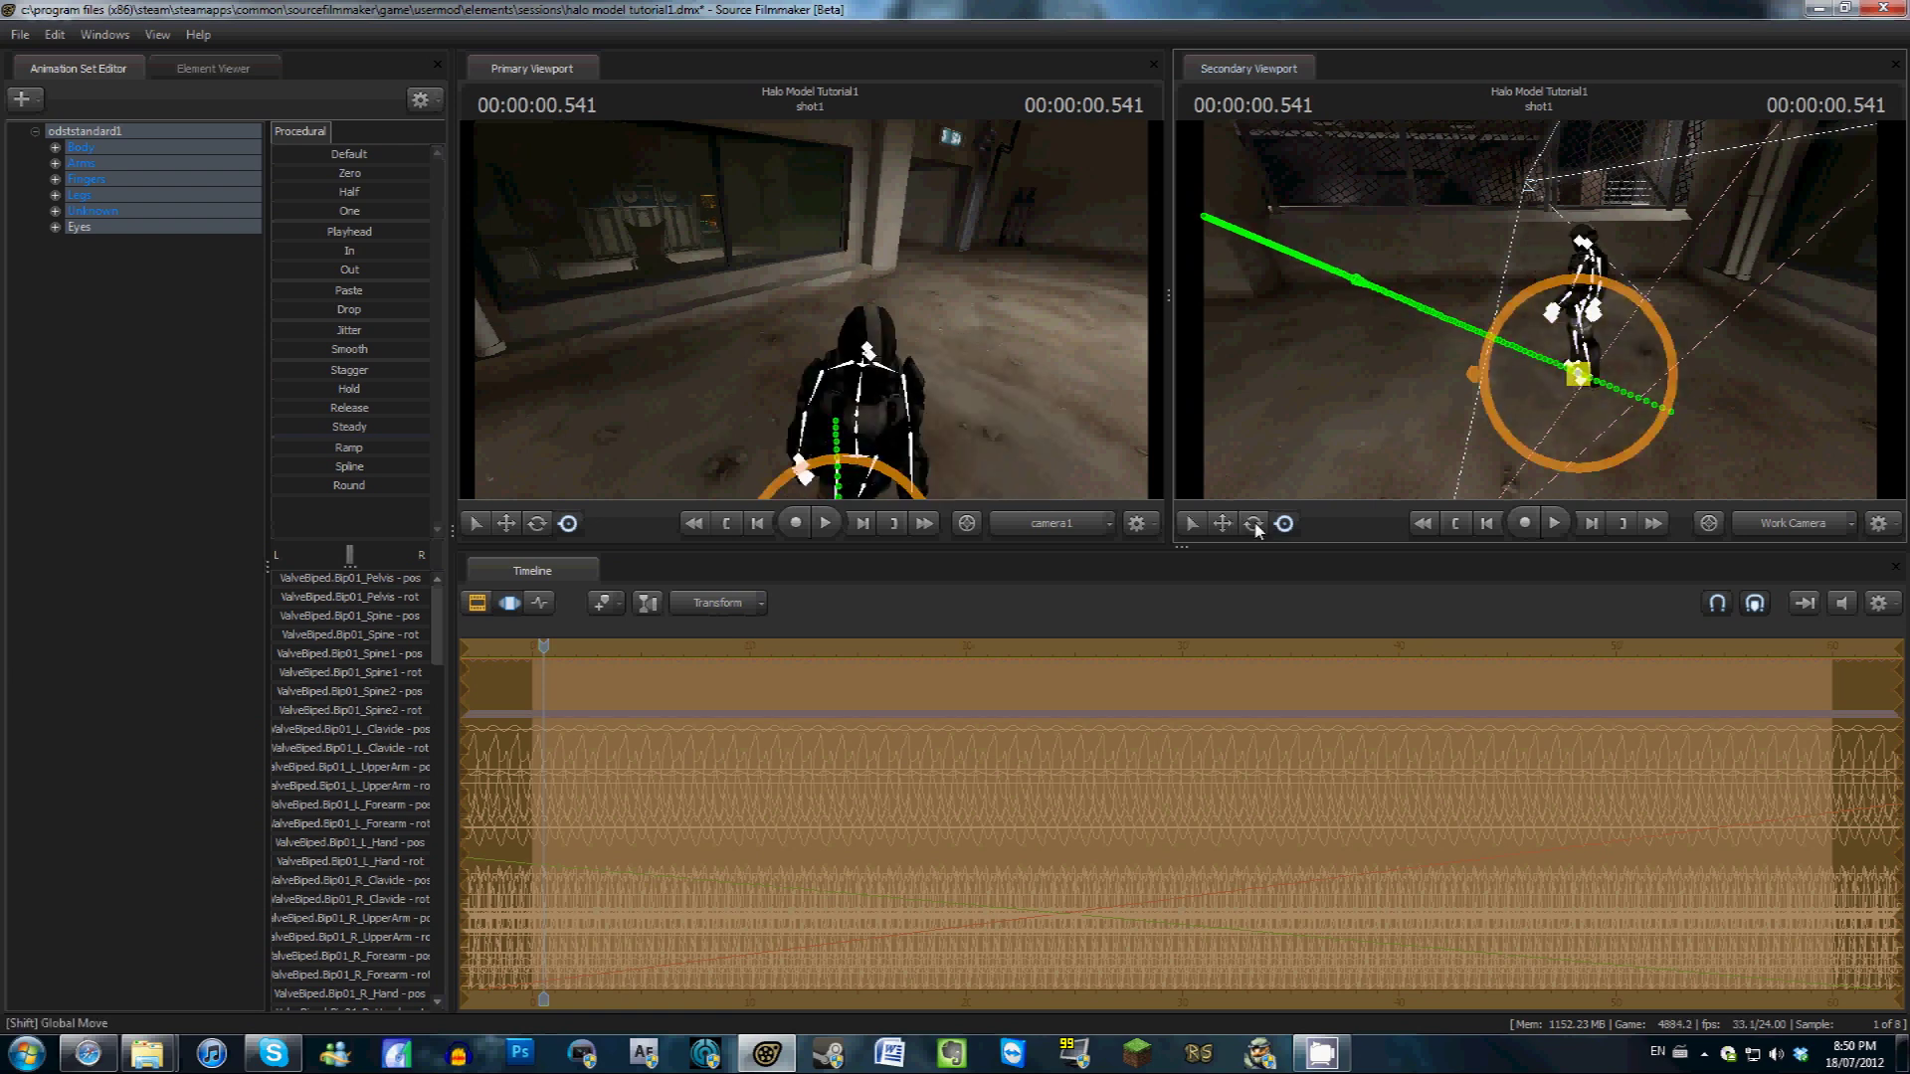
Rotate the ODST and its walking path, reposition it further back on the floor, and deselect the model
key(e)
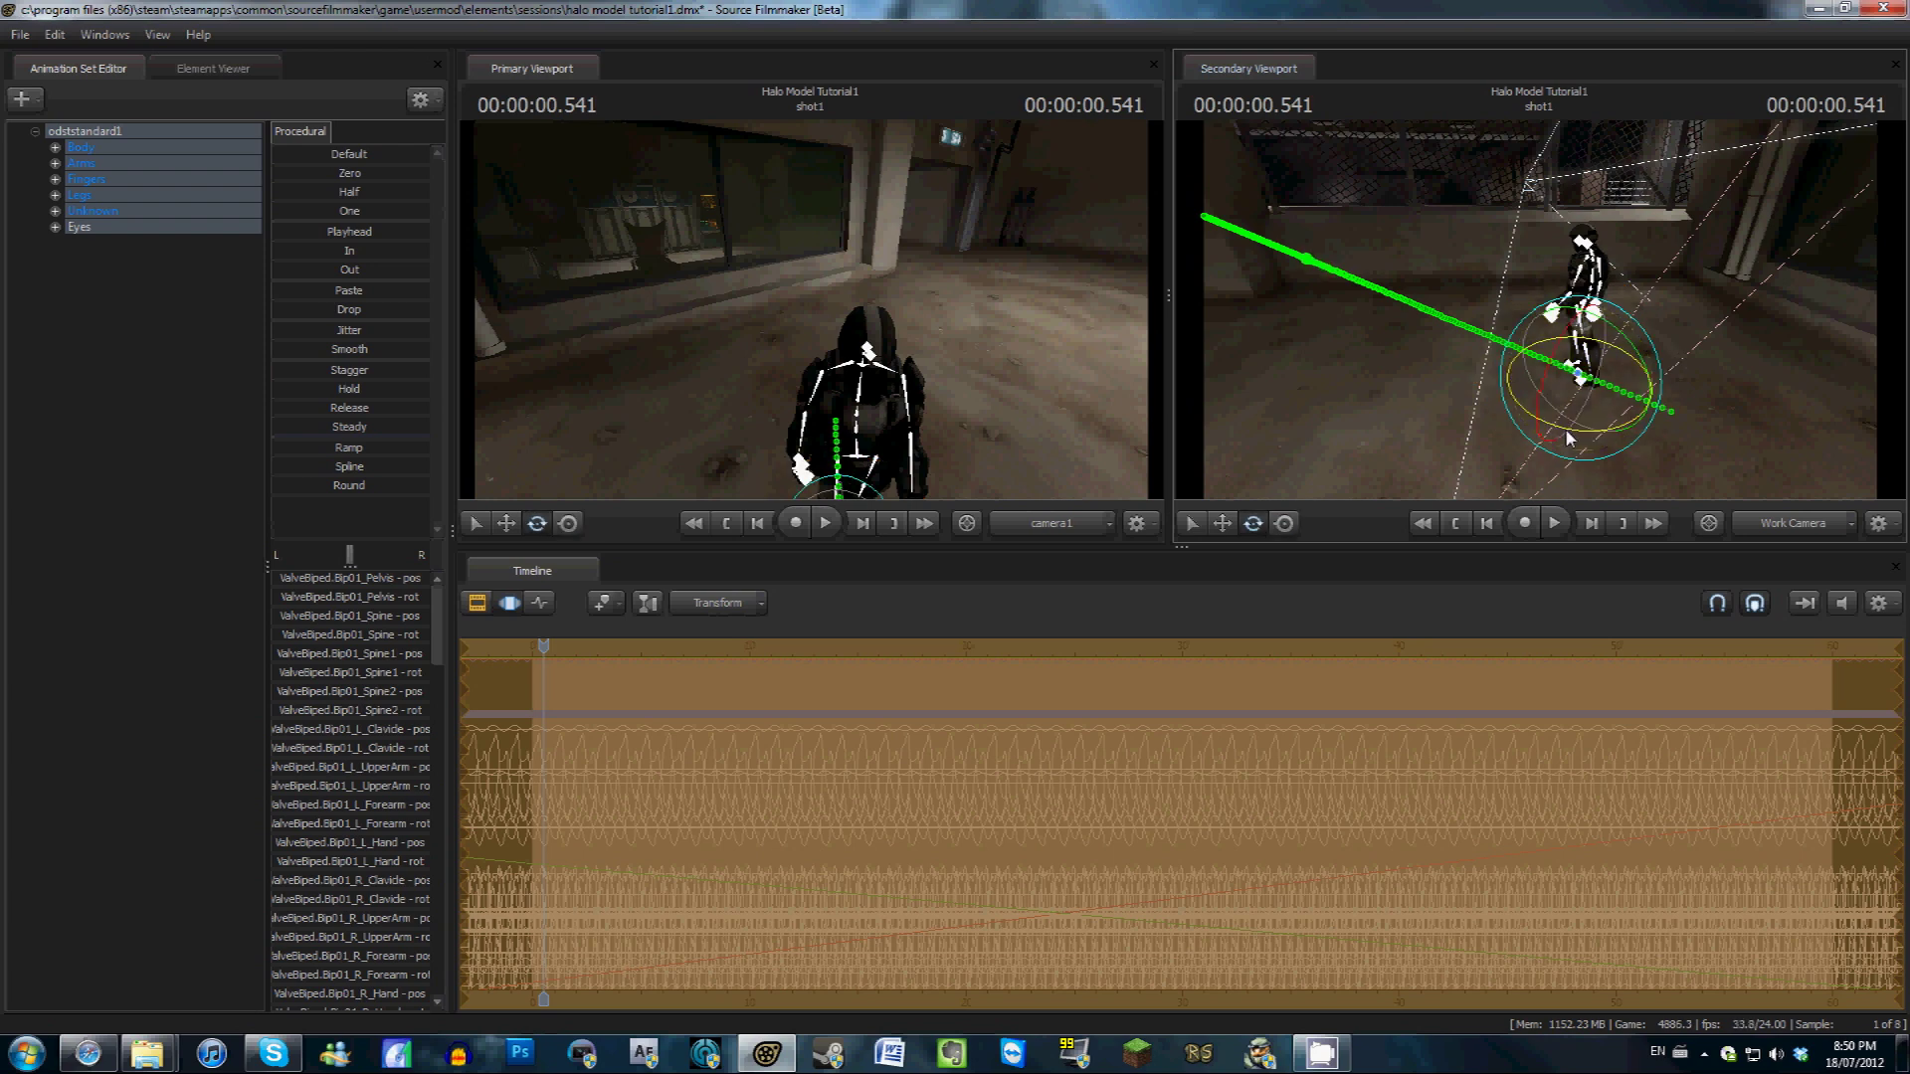
drag(1579, 432, 1438, 329)
key(r)
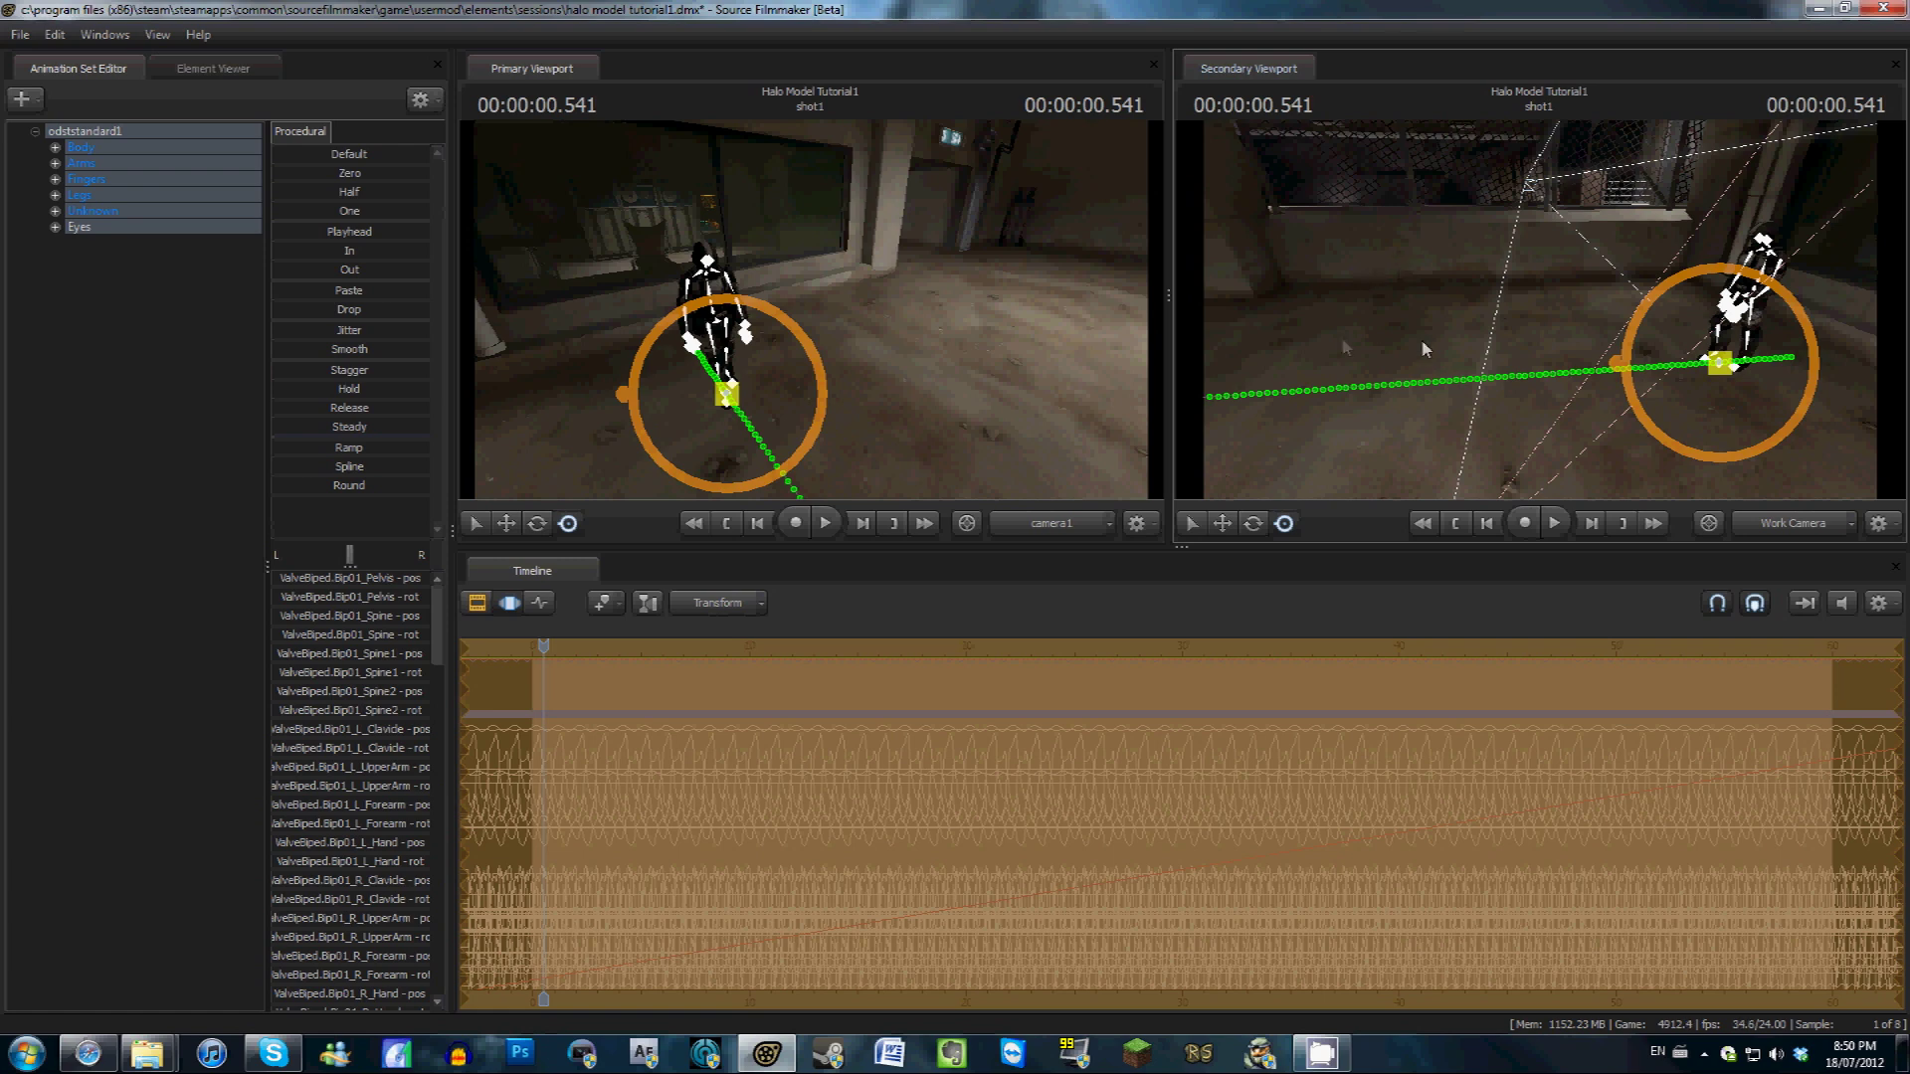
drag(1422, 342, 1538, 308)
key(s)
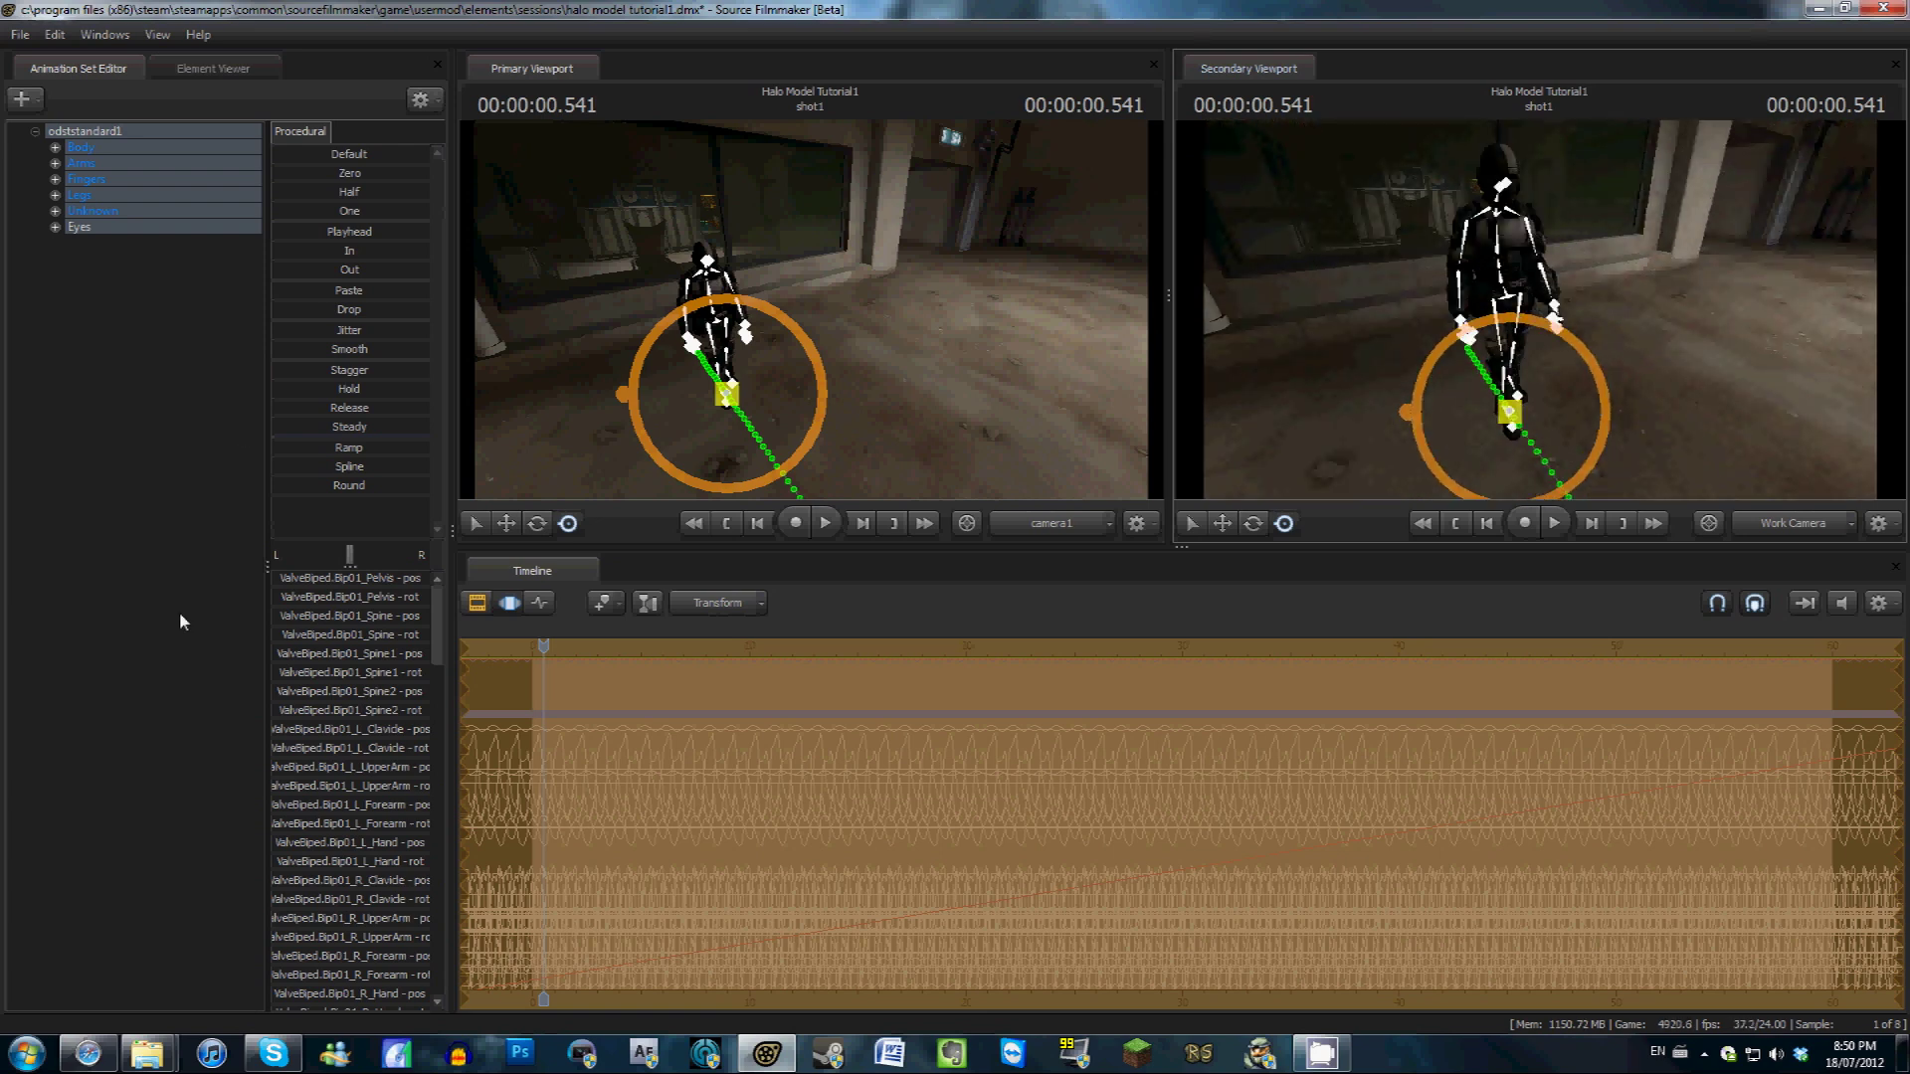
click(84, 336)
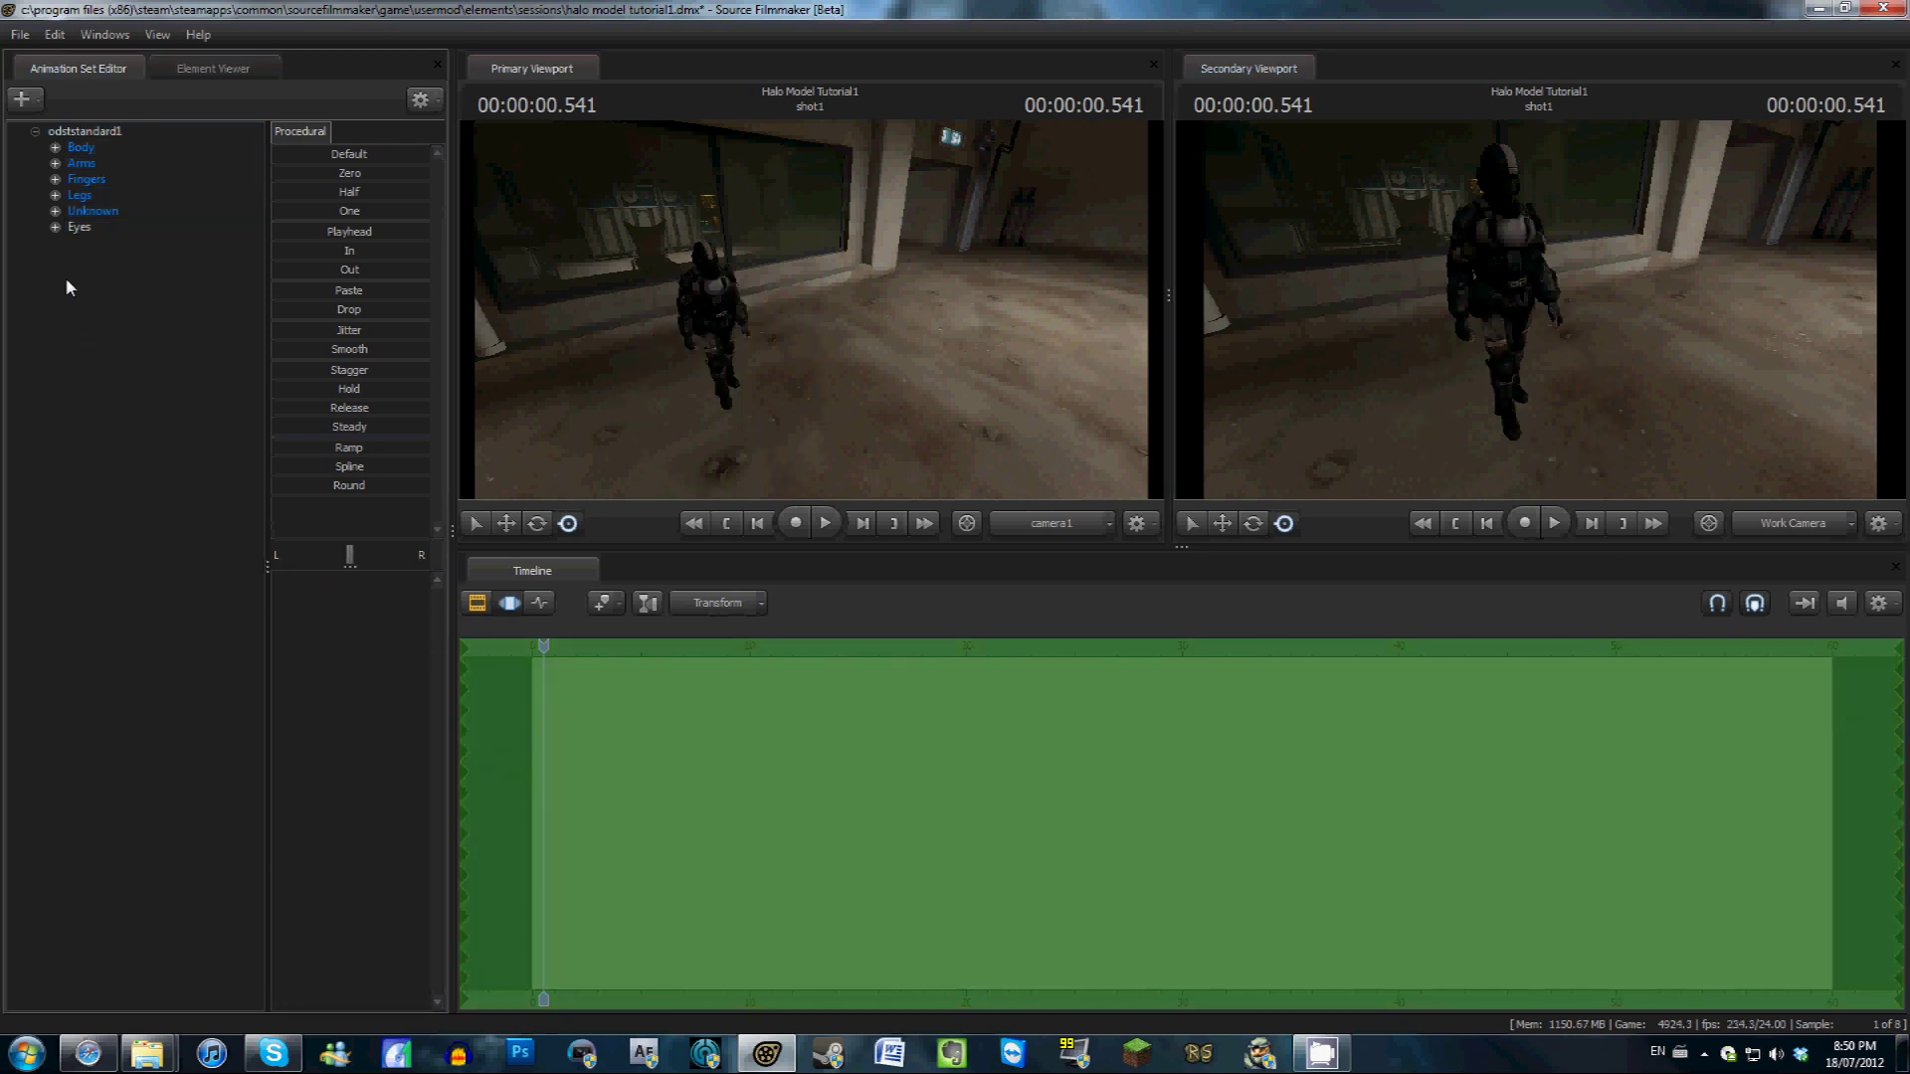
Add another new model by filtering the list for "m6d", comparing both pistol models and opening weapons\w_m6d.mdl
right_click(66, 286)
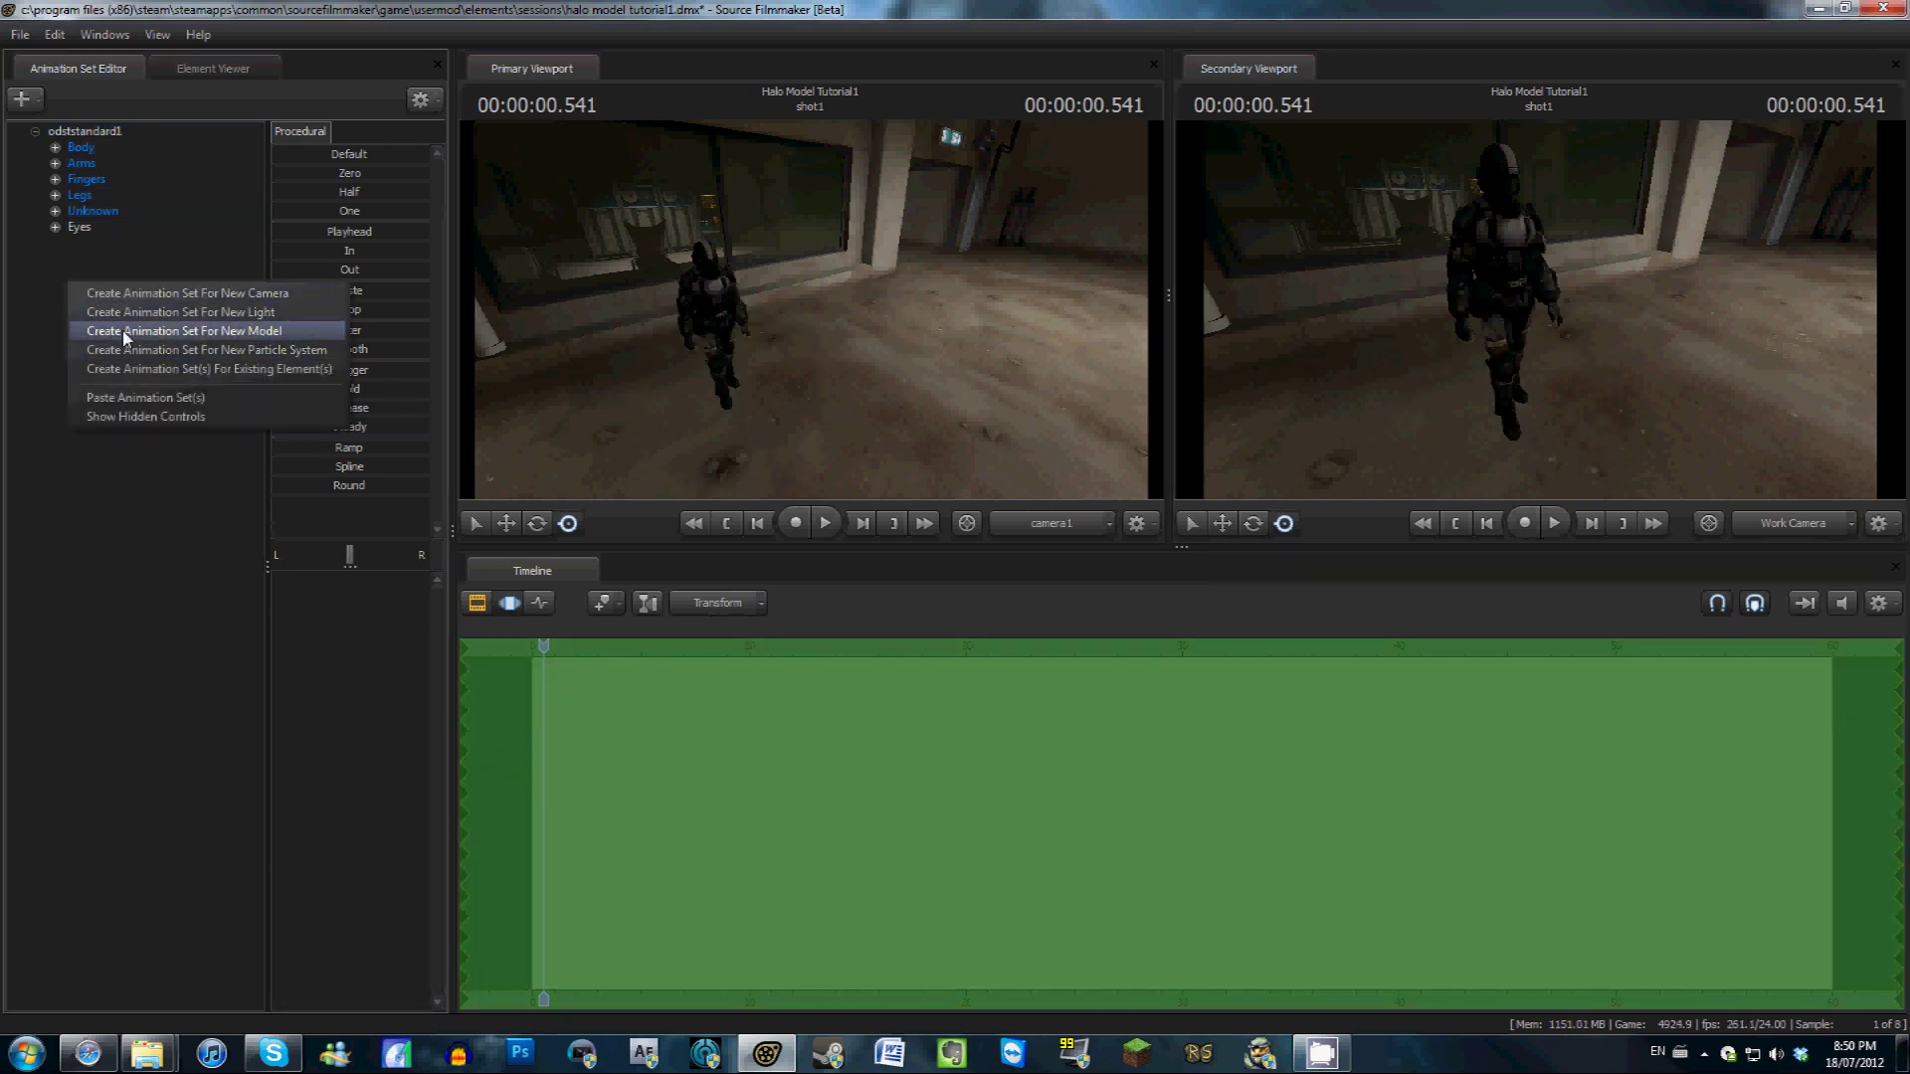
click(125, 332)
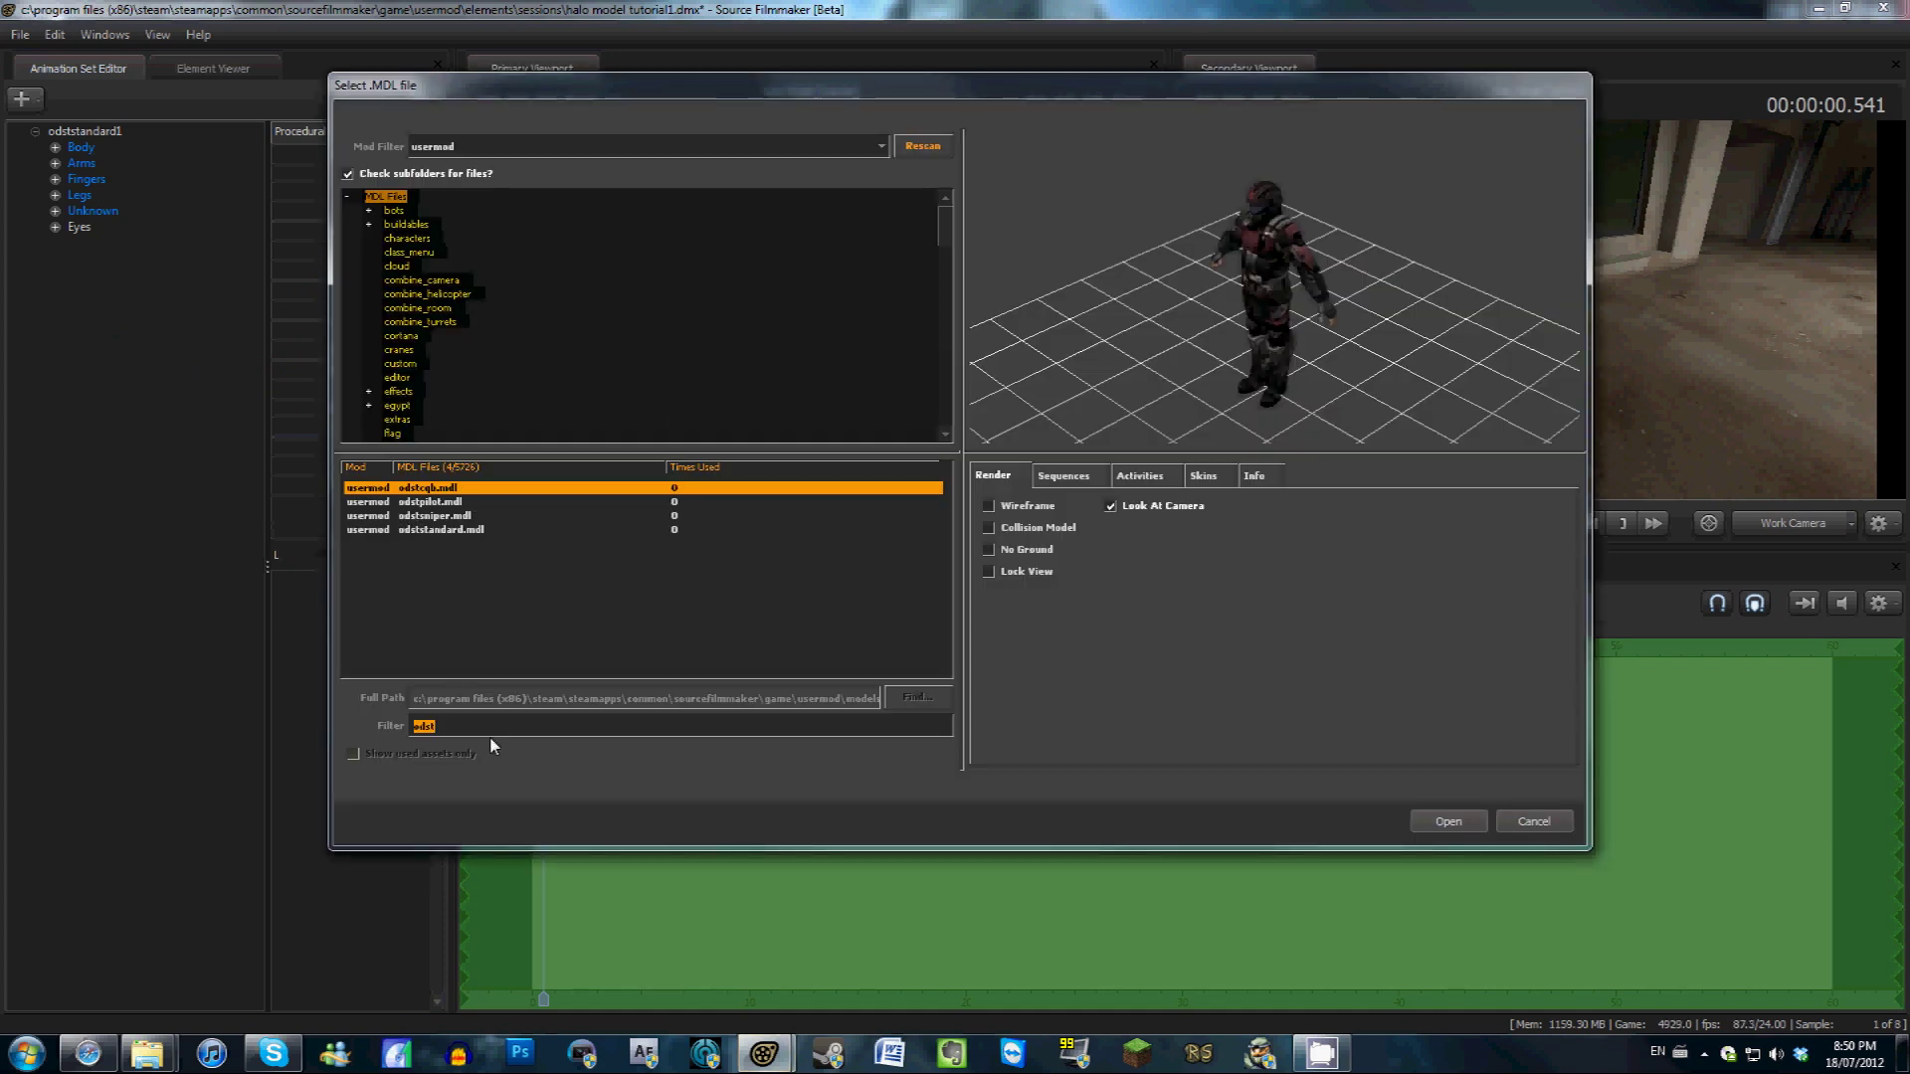
key(BackSpace)
text(m6d)
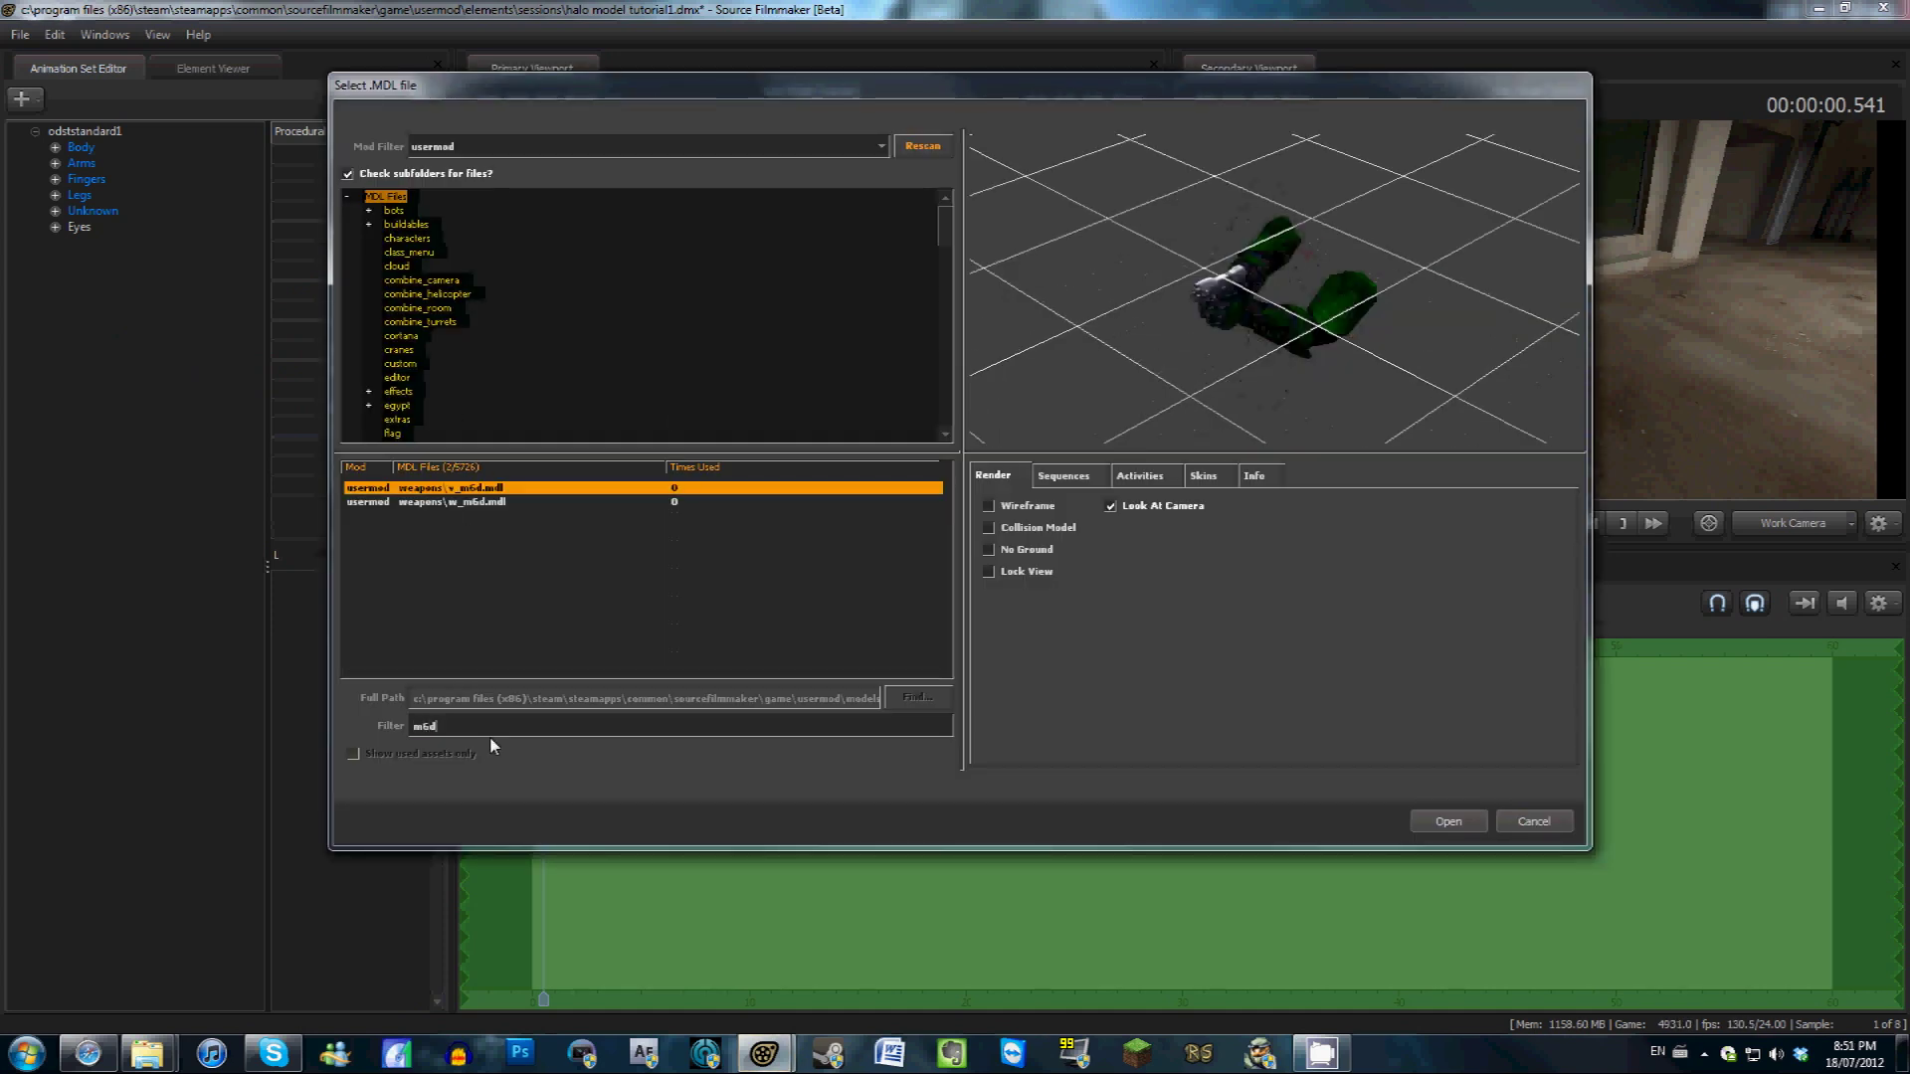
click(460, 503)
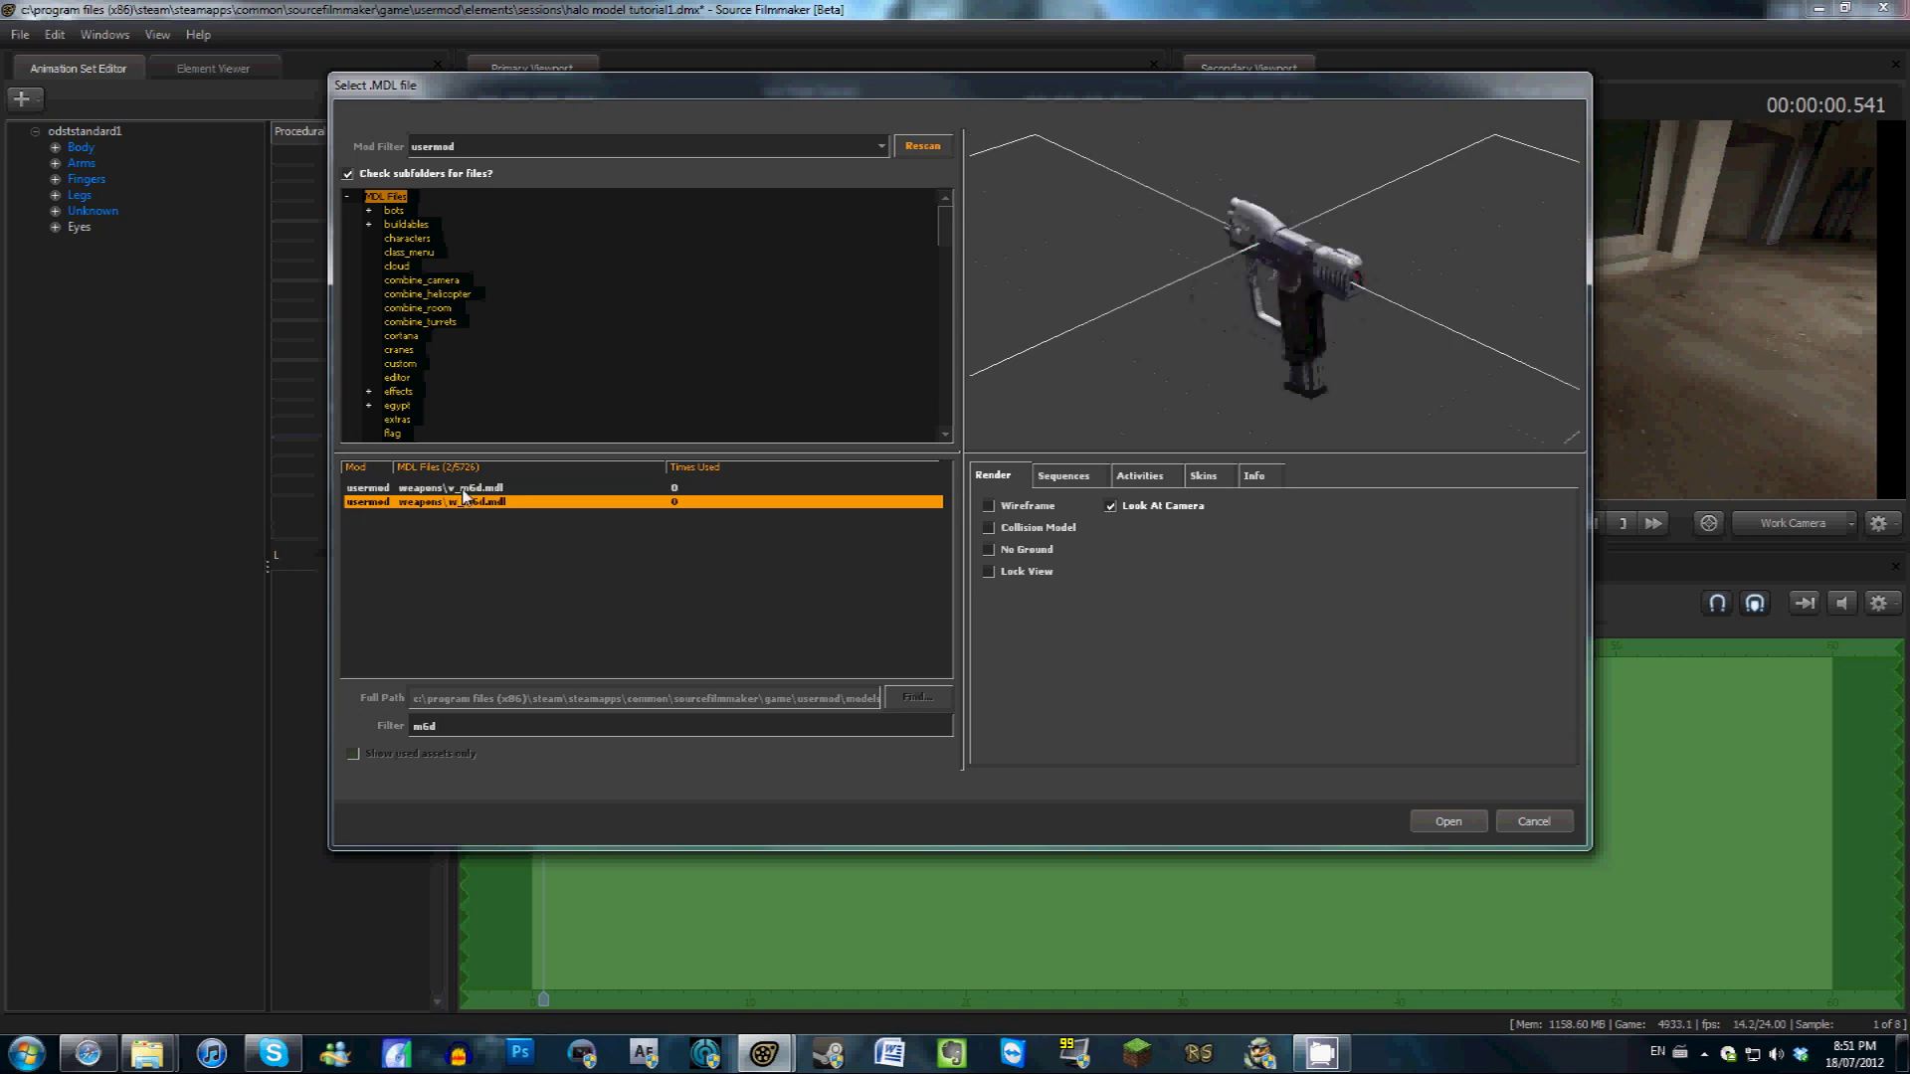
click(465, 490)
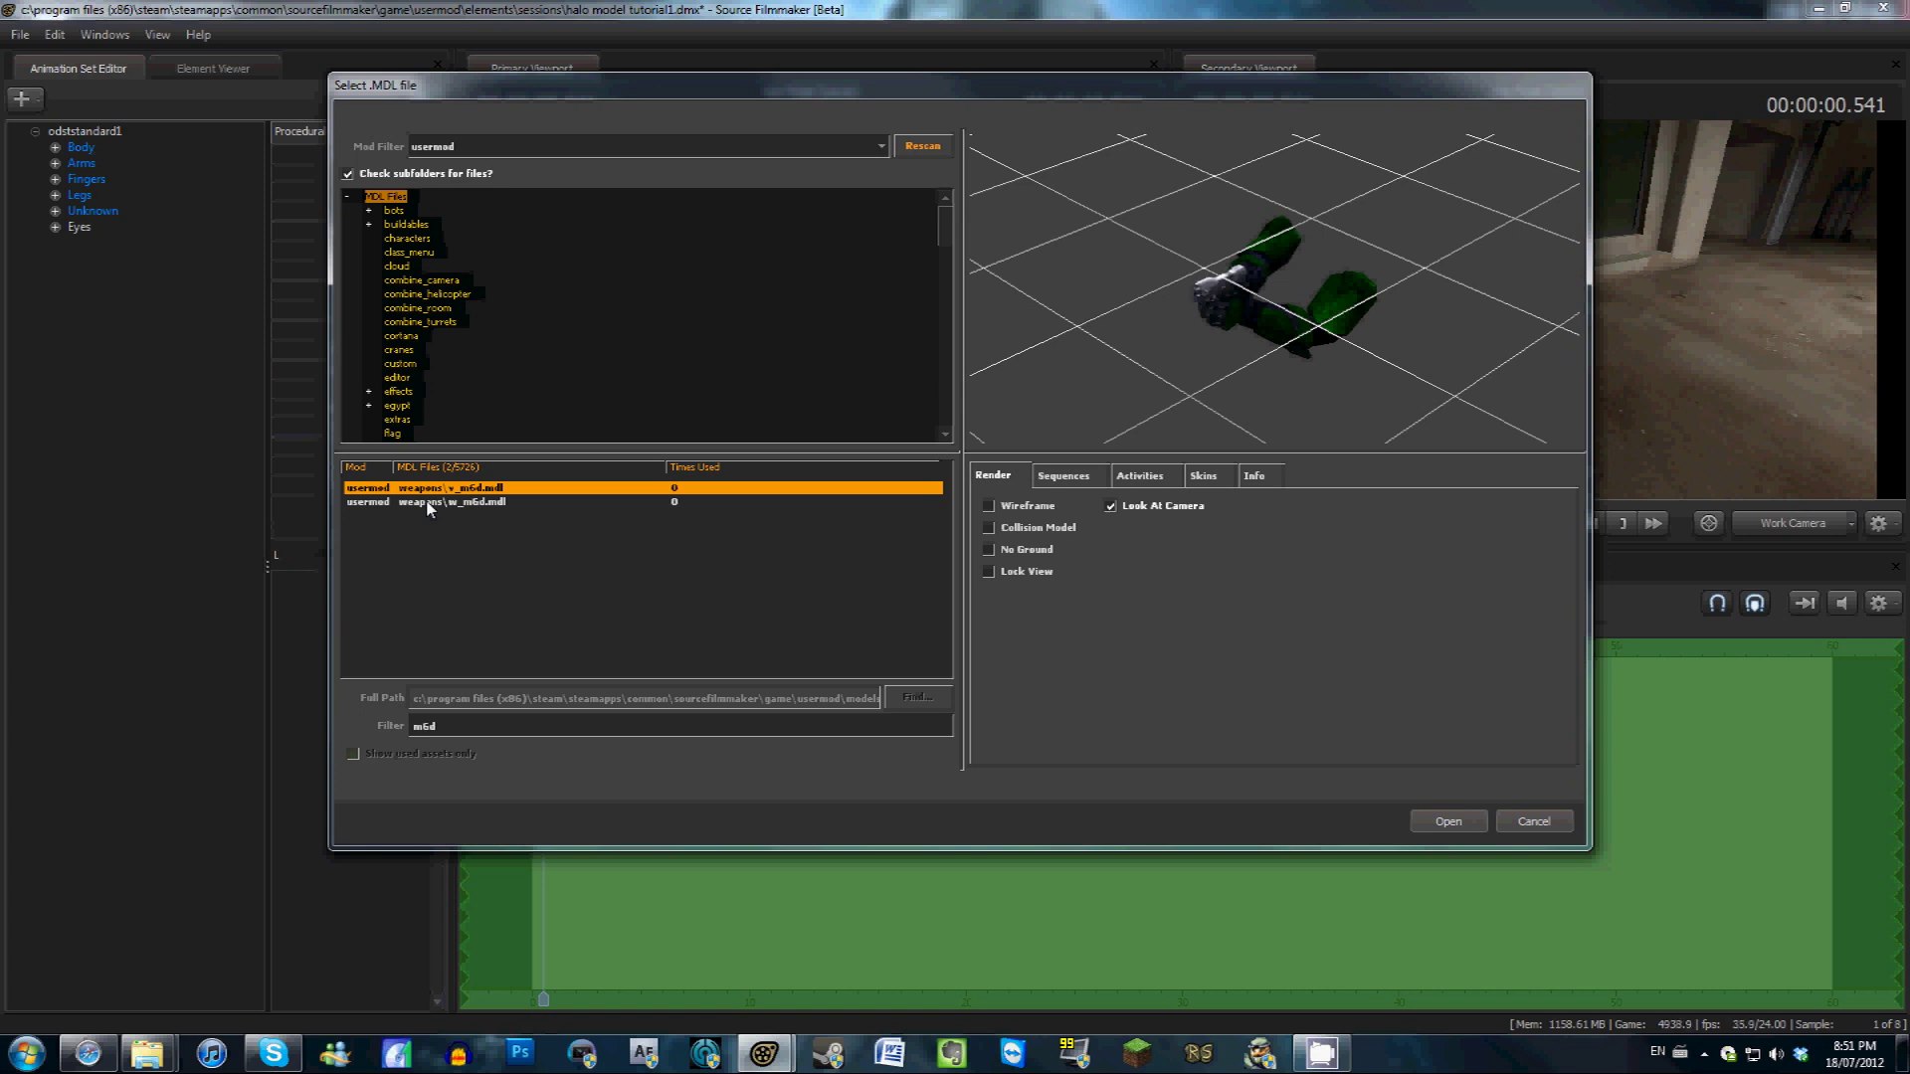
click(430, 503)
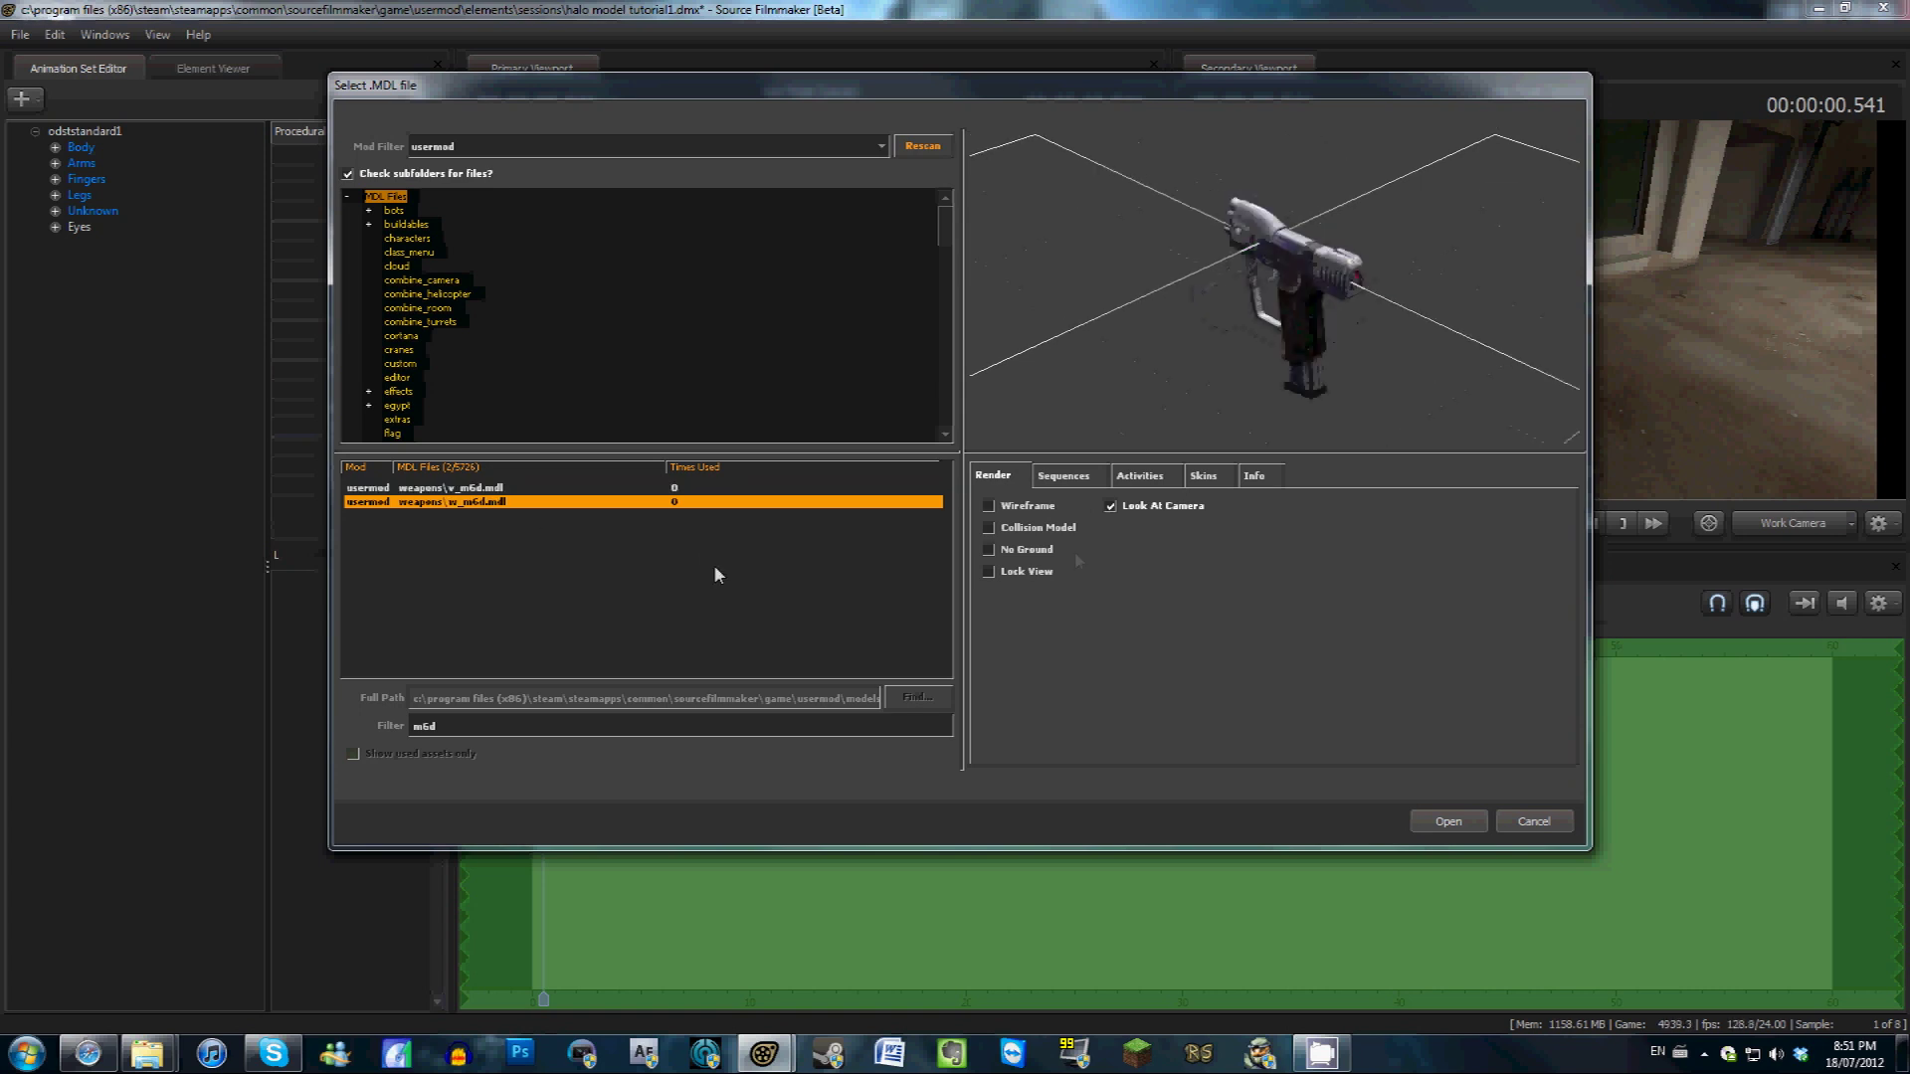
click(1448, 822)
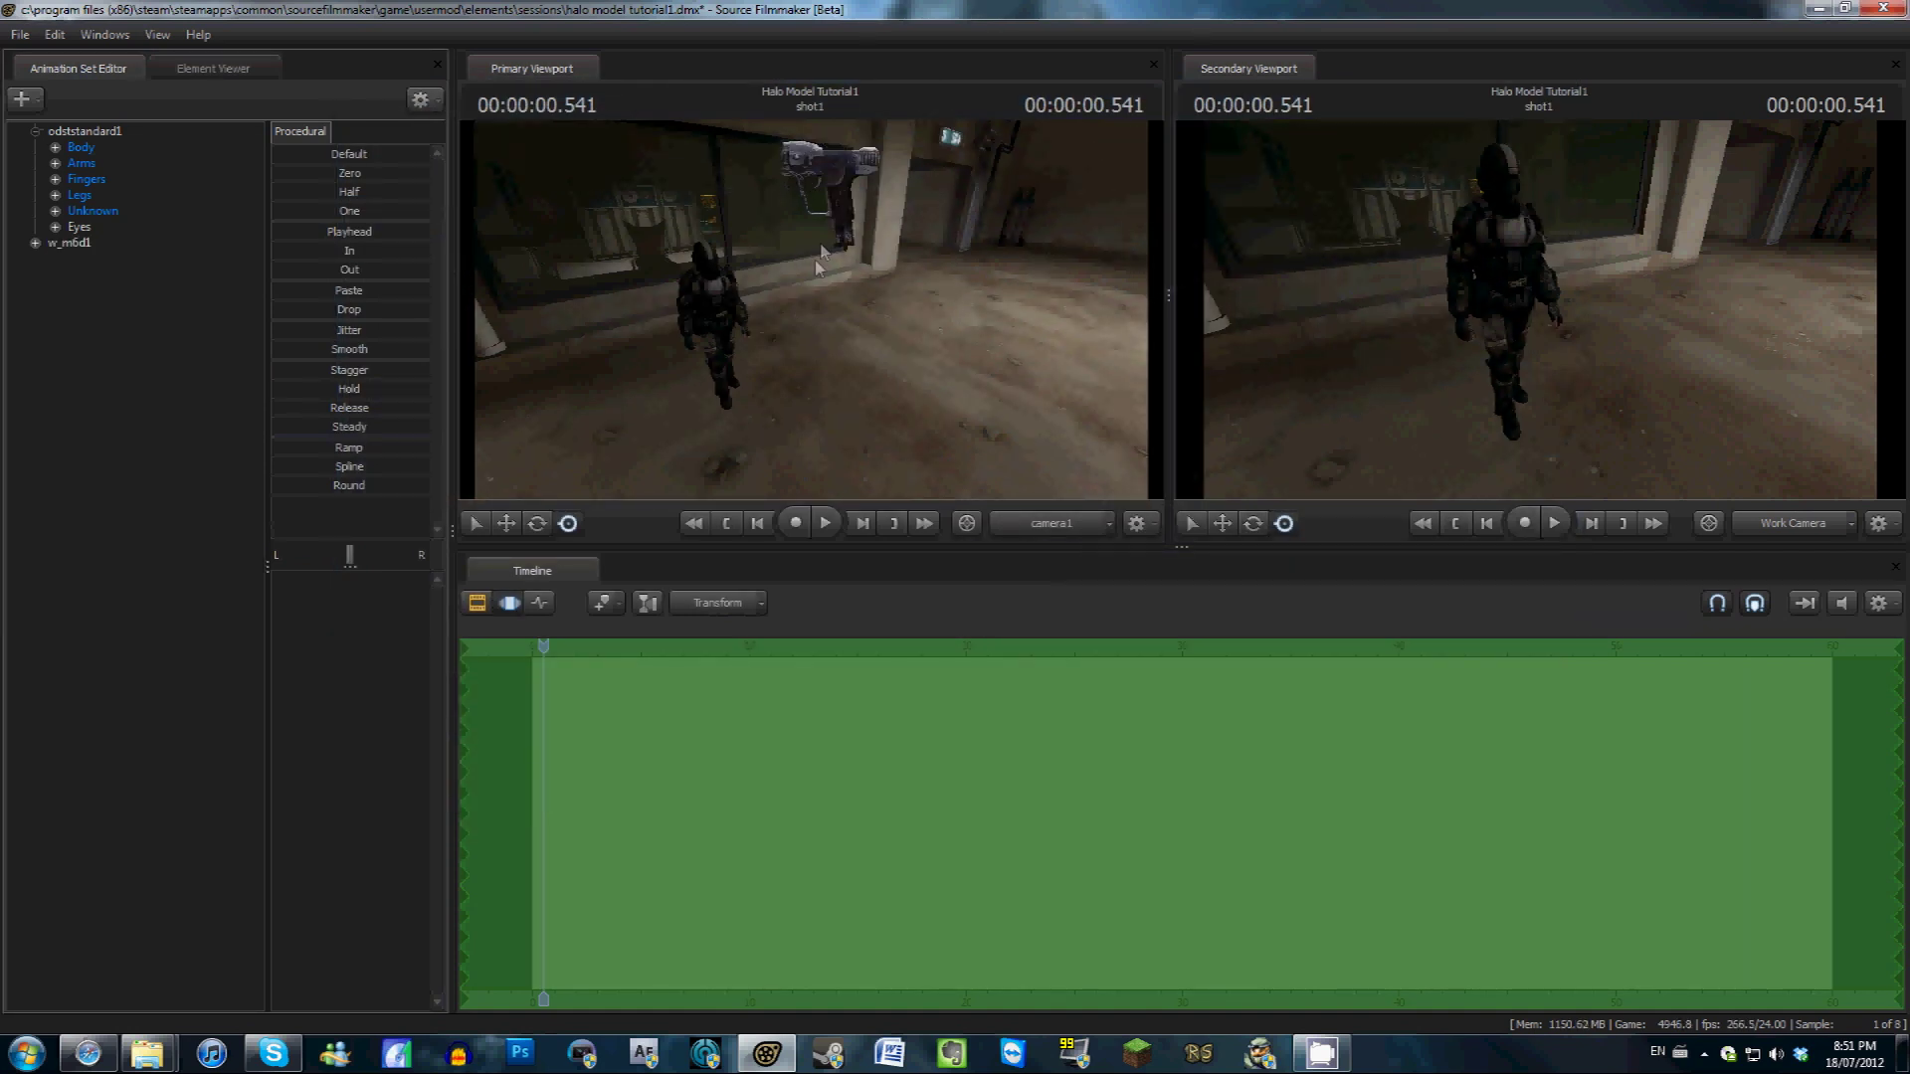
Select the w_m6d1 pistol's rootTransform and move the pistol down beside the ODST's right hand
drag(1600, 395, 1540, 311)
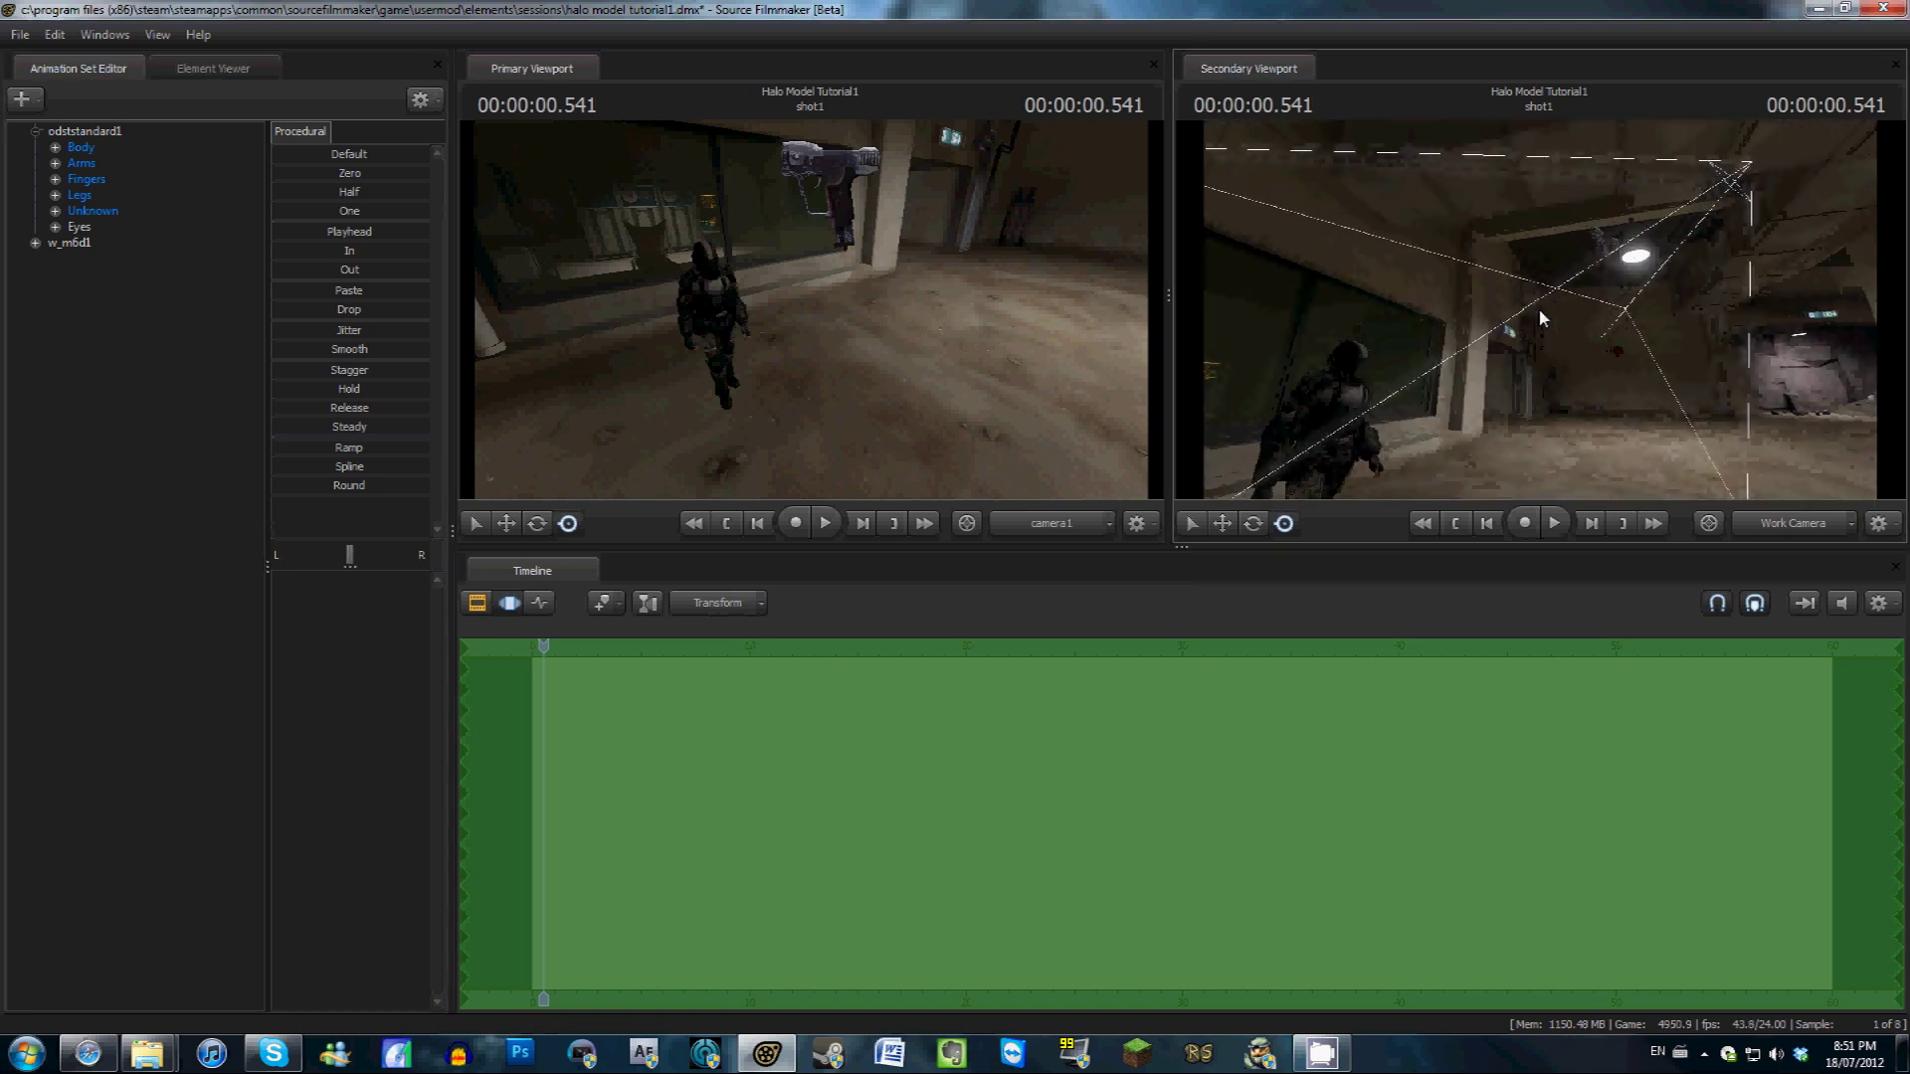
key(ctrl)
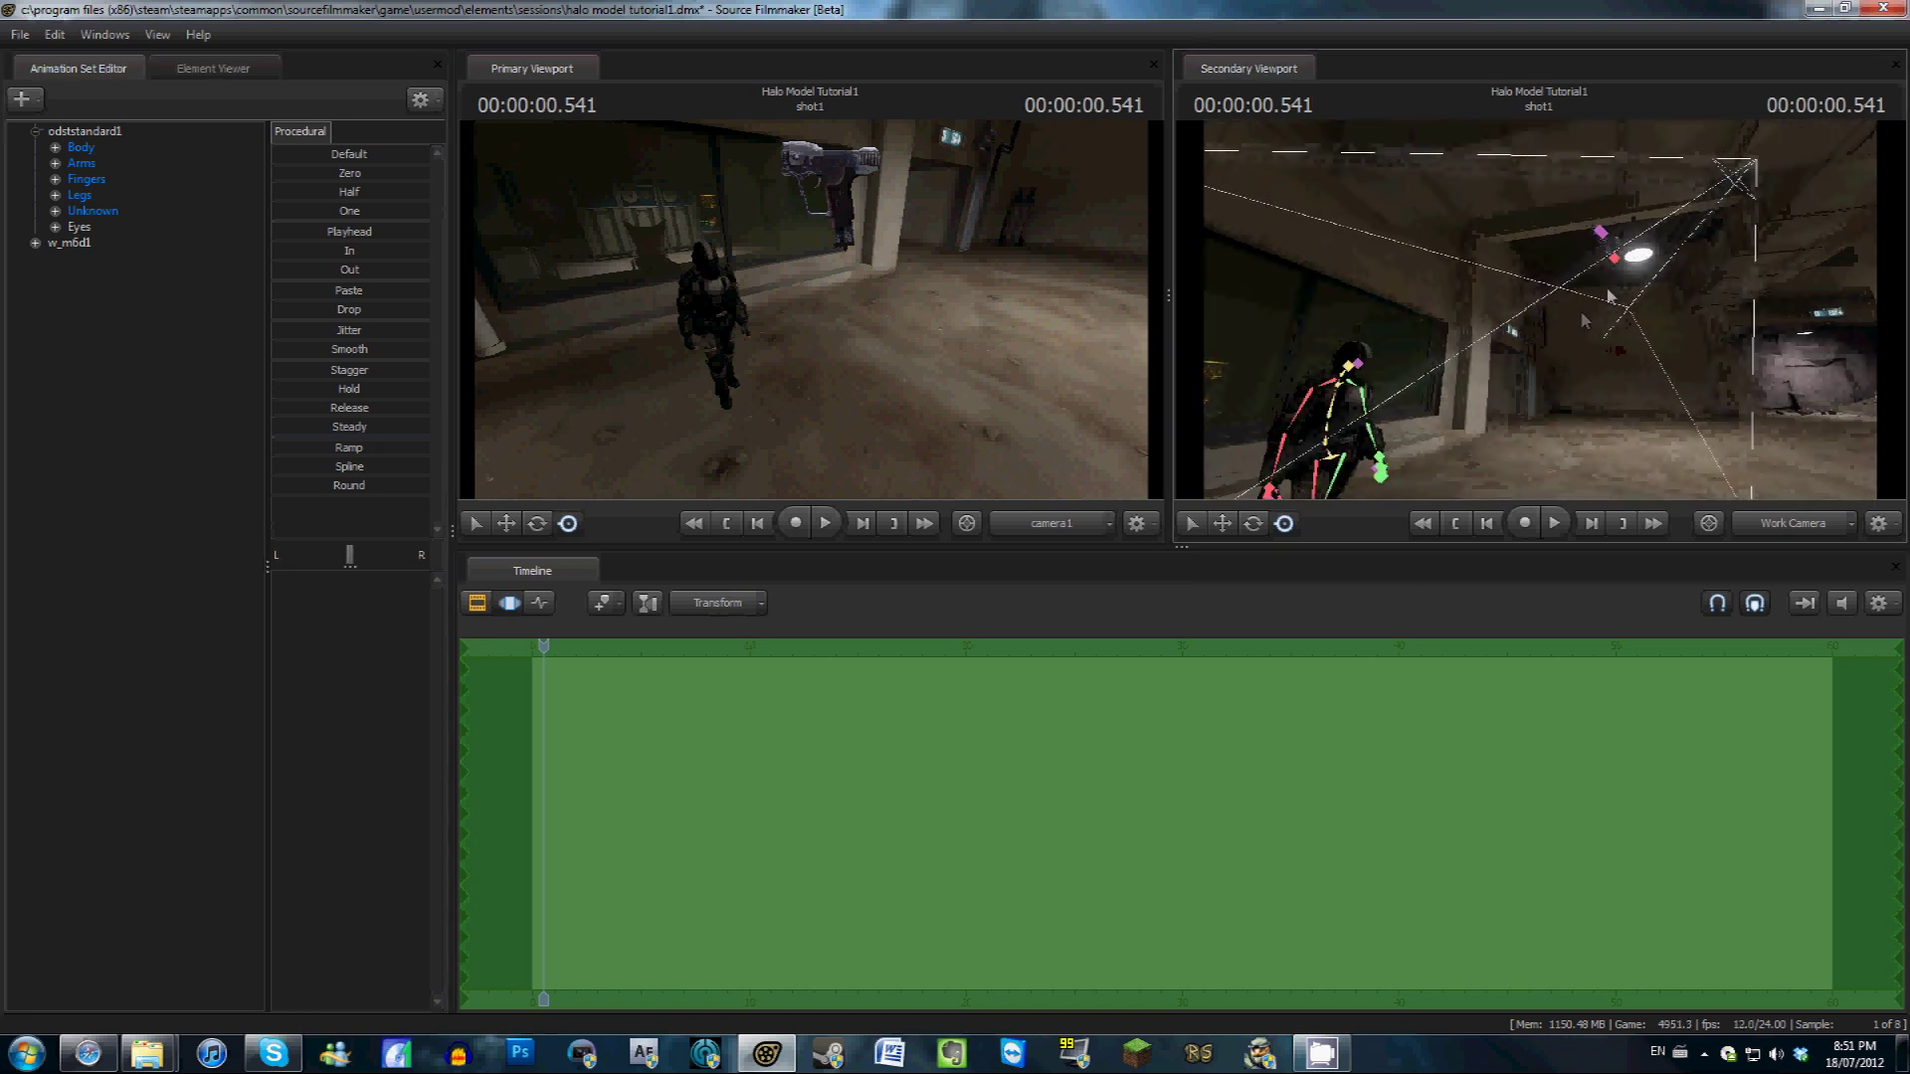
click(1605, 237)
drag(1599, 235, 1540, 311)
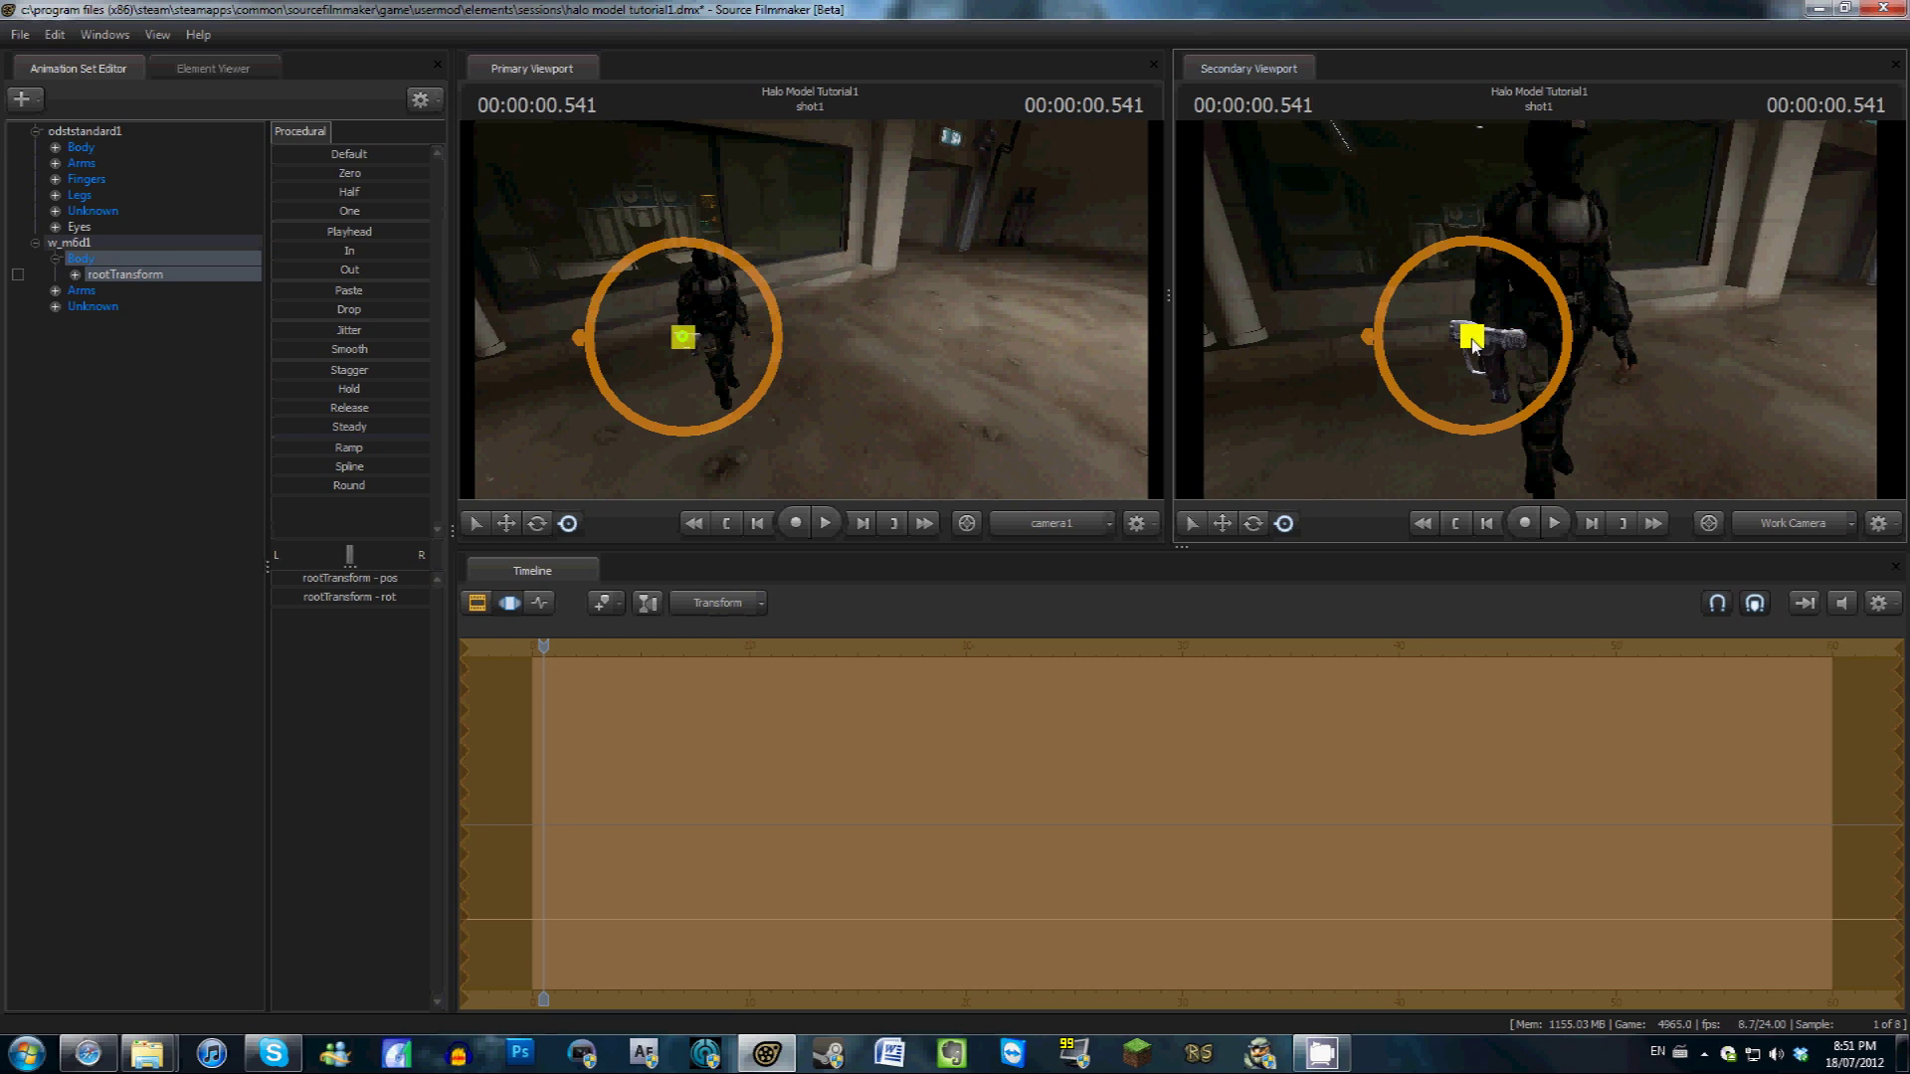
mouse_move(1470, 341)
mouse_down()
mouse_move(1544, 316)
mouse_move(1476, 336)
mouse_up()
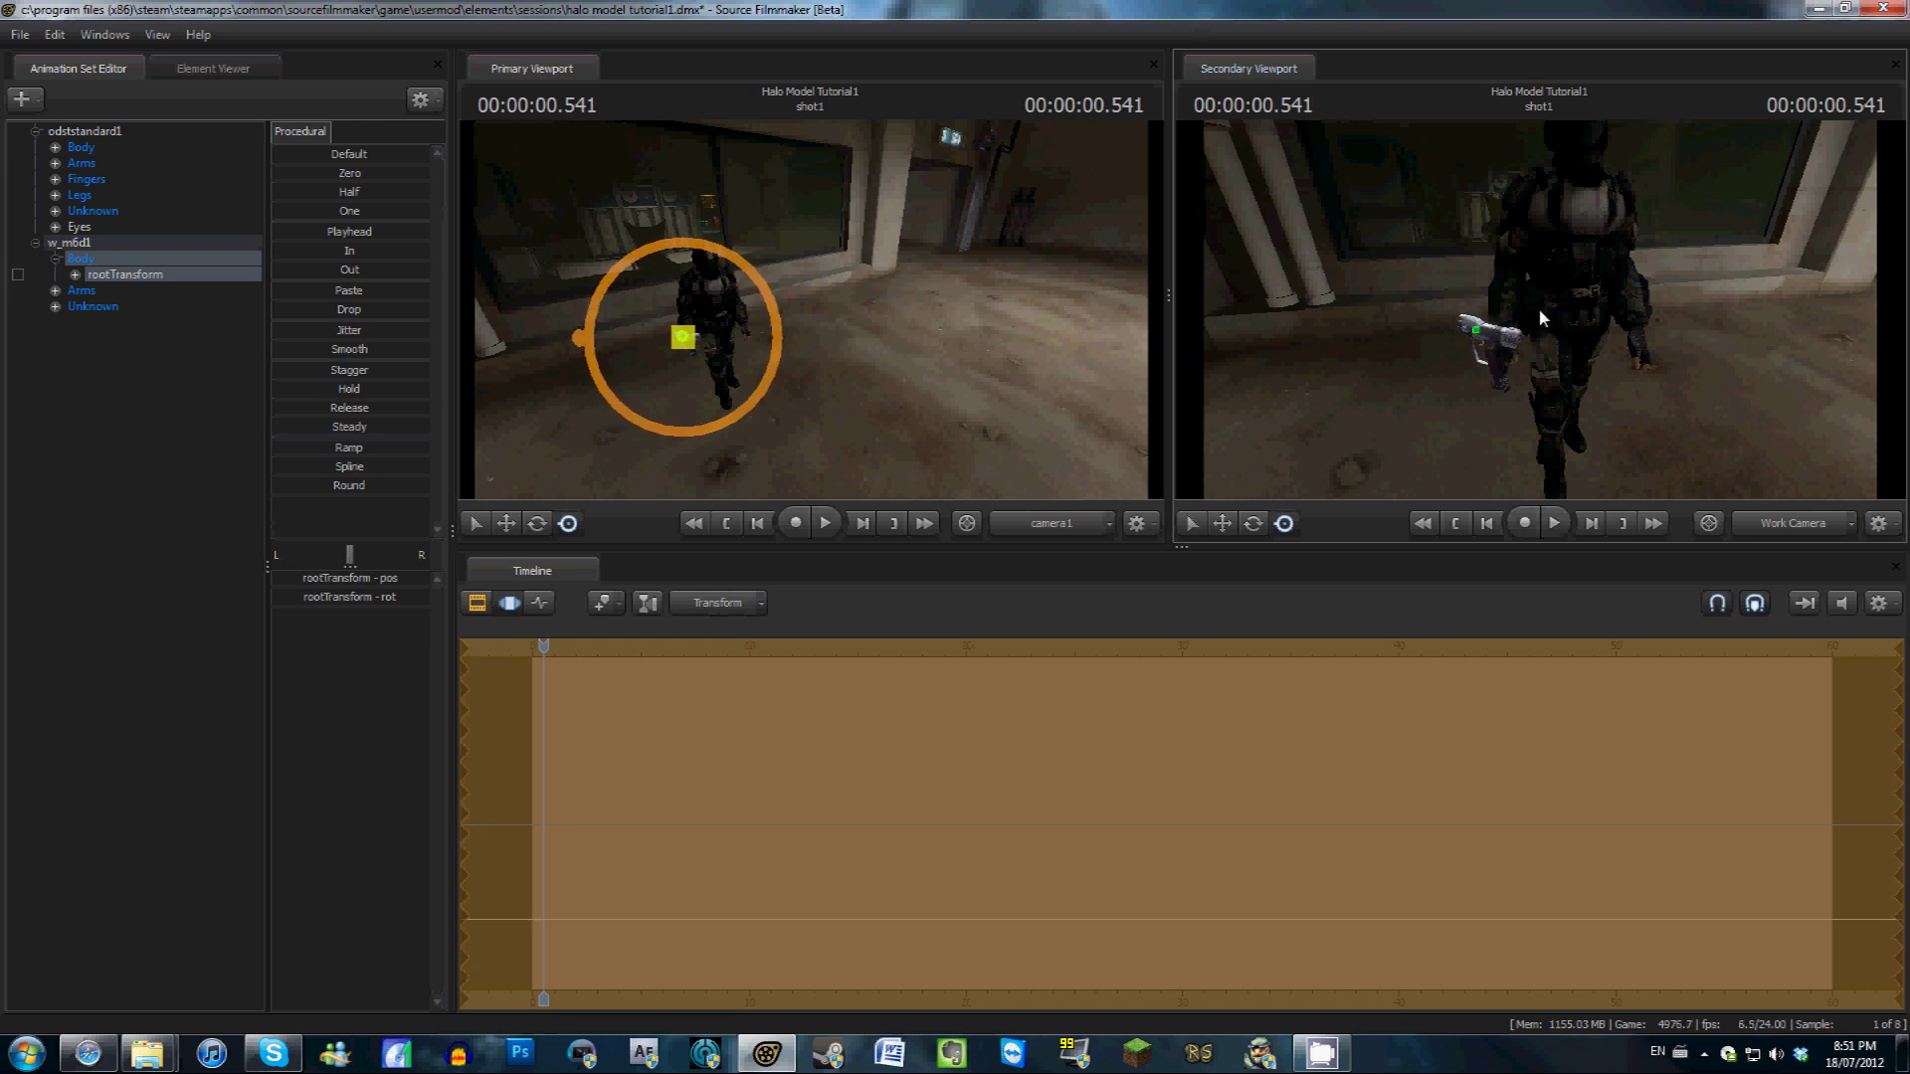
Rotate the pistol to match the ODST's right hand and fit its grip into the fingers with the playhead at 00:00:00.000
mouse_move(1540, 311)
mouse_down()
mouse_move(1569, 310)
mouse_move(1538, 311)
mouse_up()
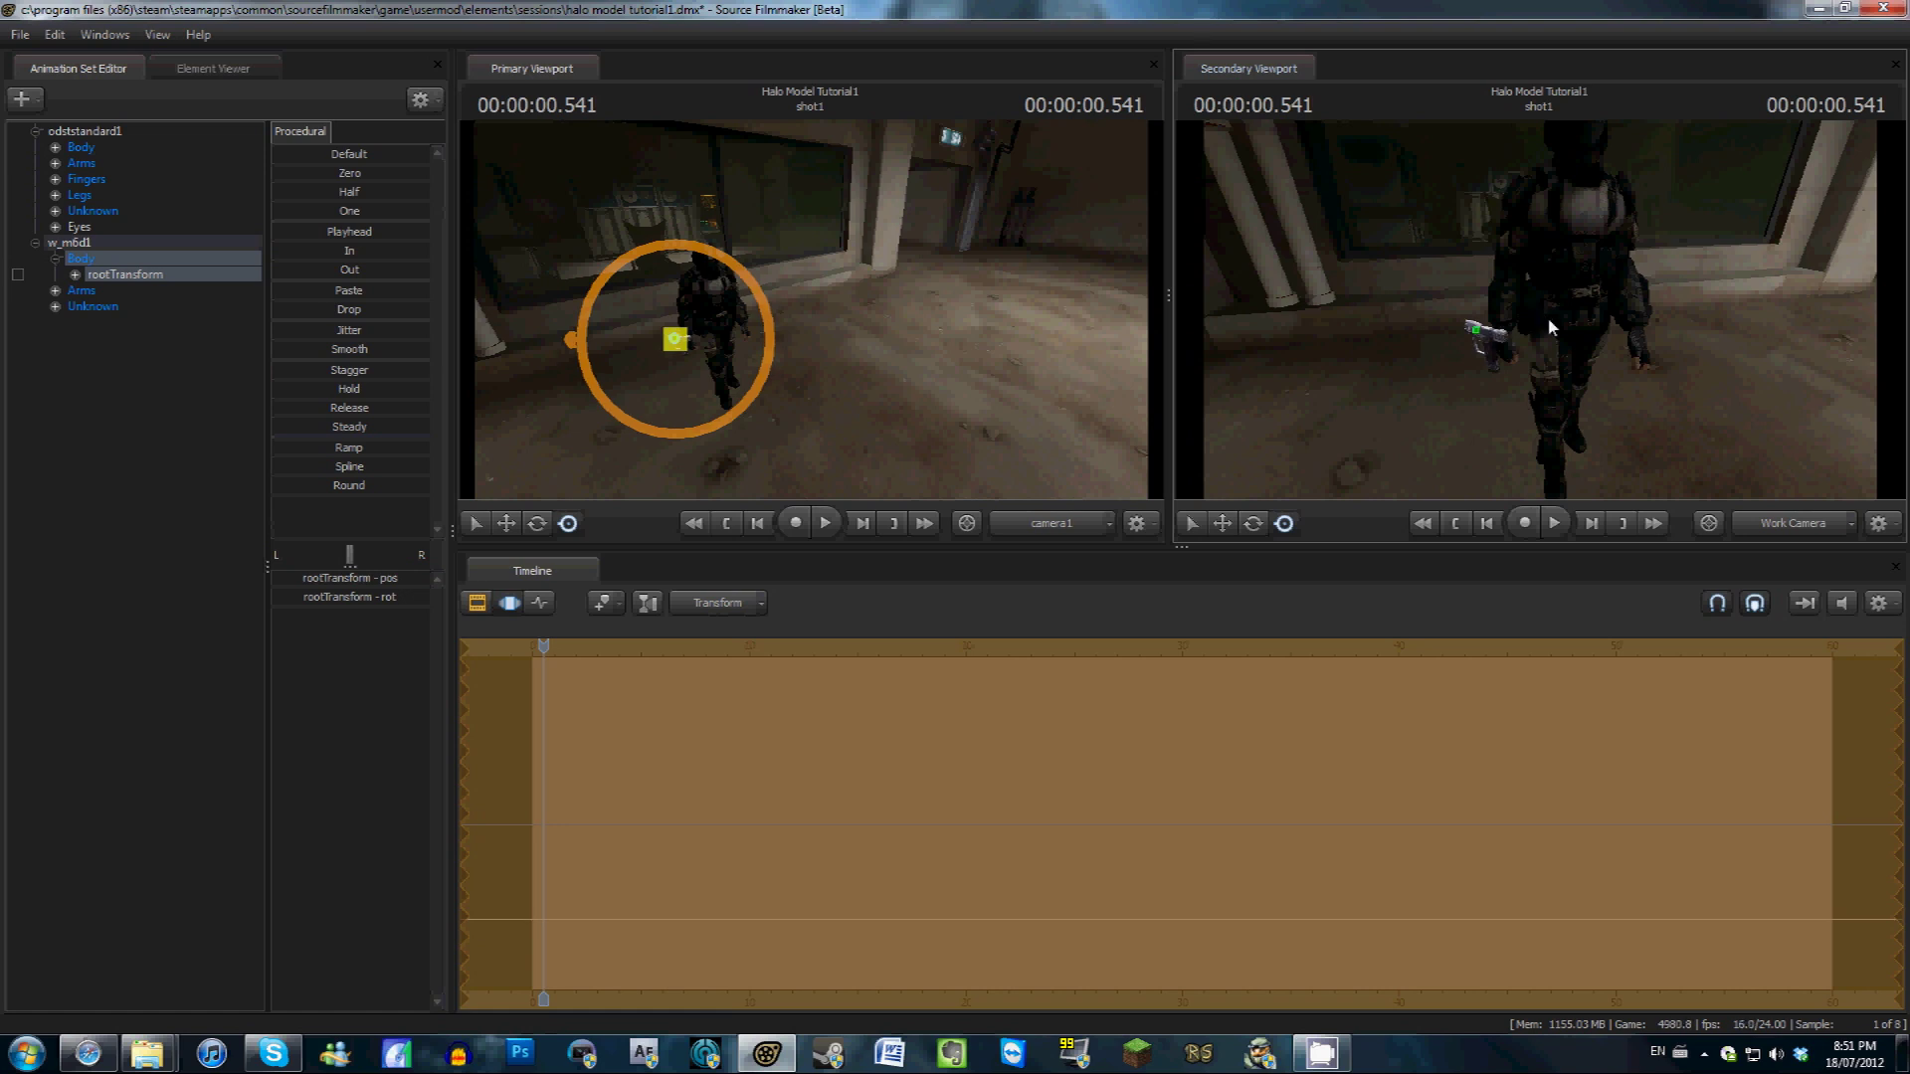
click(1548, 317)
drag(1492, 392, 1627, 315)
drag(1440, 305, 1522, 314)
drag(685, 692, 626, 696)
mouse_move(1531, 310)
mouse_down()
mouse_move(1574, 311)
mouse_move(1476, 256)
mouse_move(1542, 311)
mouse_up()
drag(1654, 187, 1646, 187)
drag(1693, 257, 1363, 305)
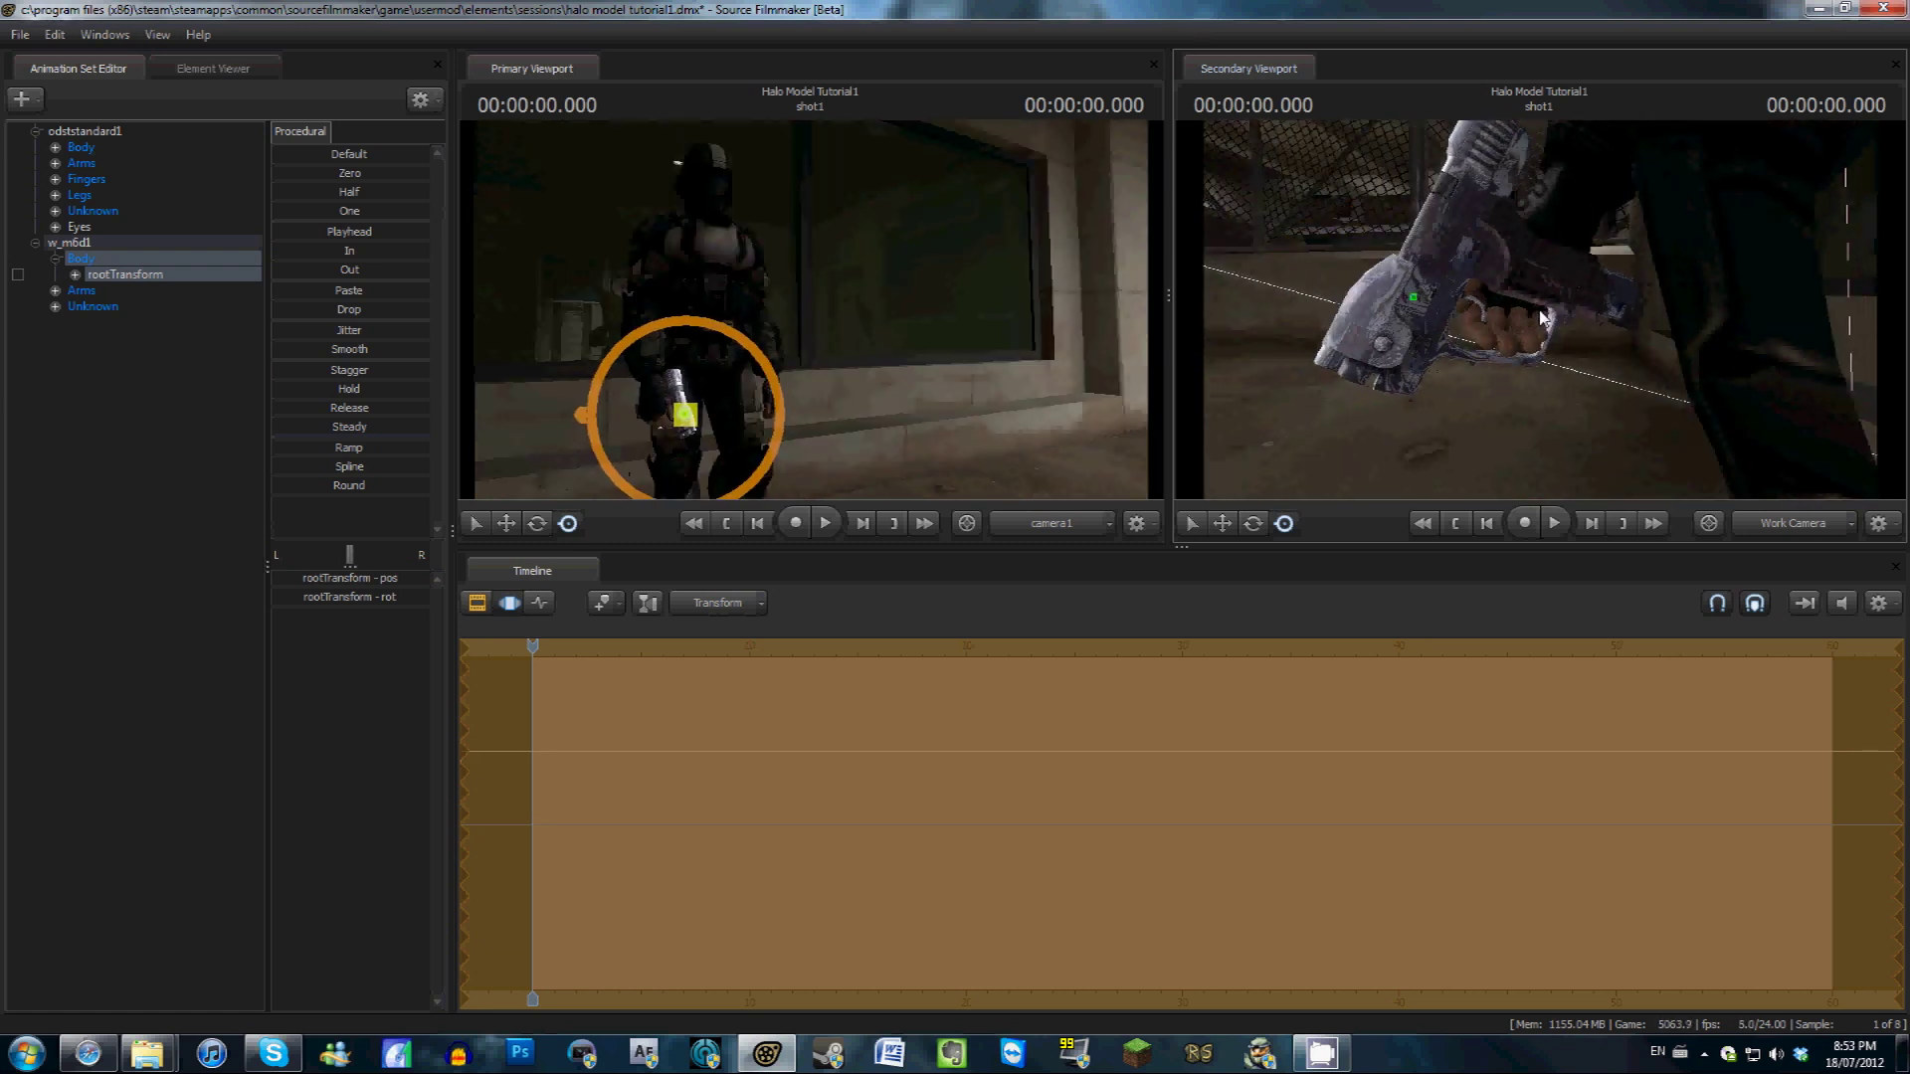
Fine-tune the pistol's placement in the ODST's right hand, checking the fit from the front and from further back
drag(1540, 311, 1607, 300)
drag(1608, 301, 1538, 309)
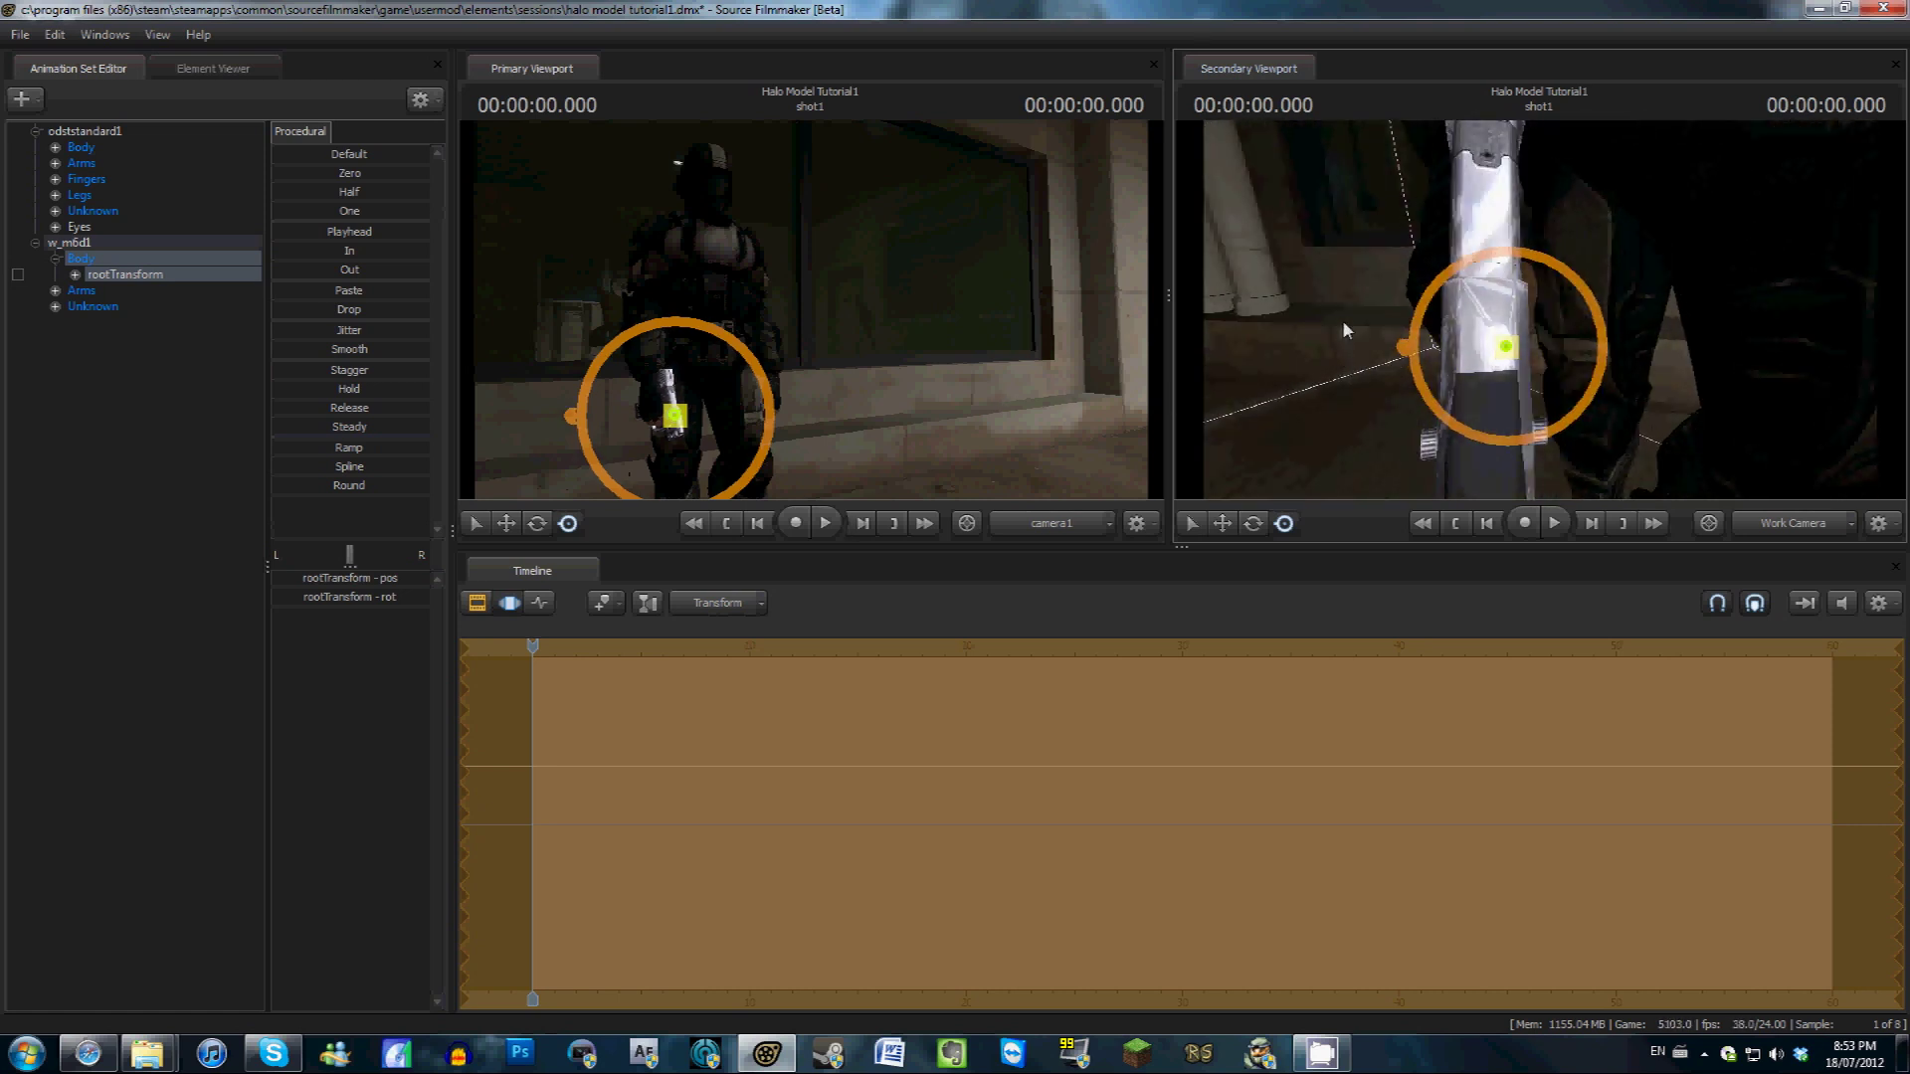
drag(1522, 311, 1681, 358)
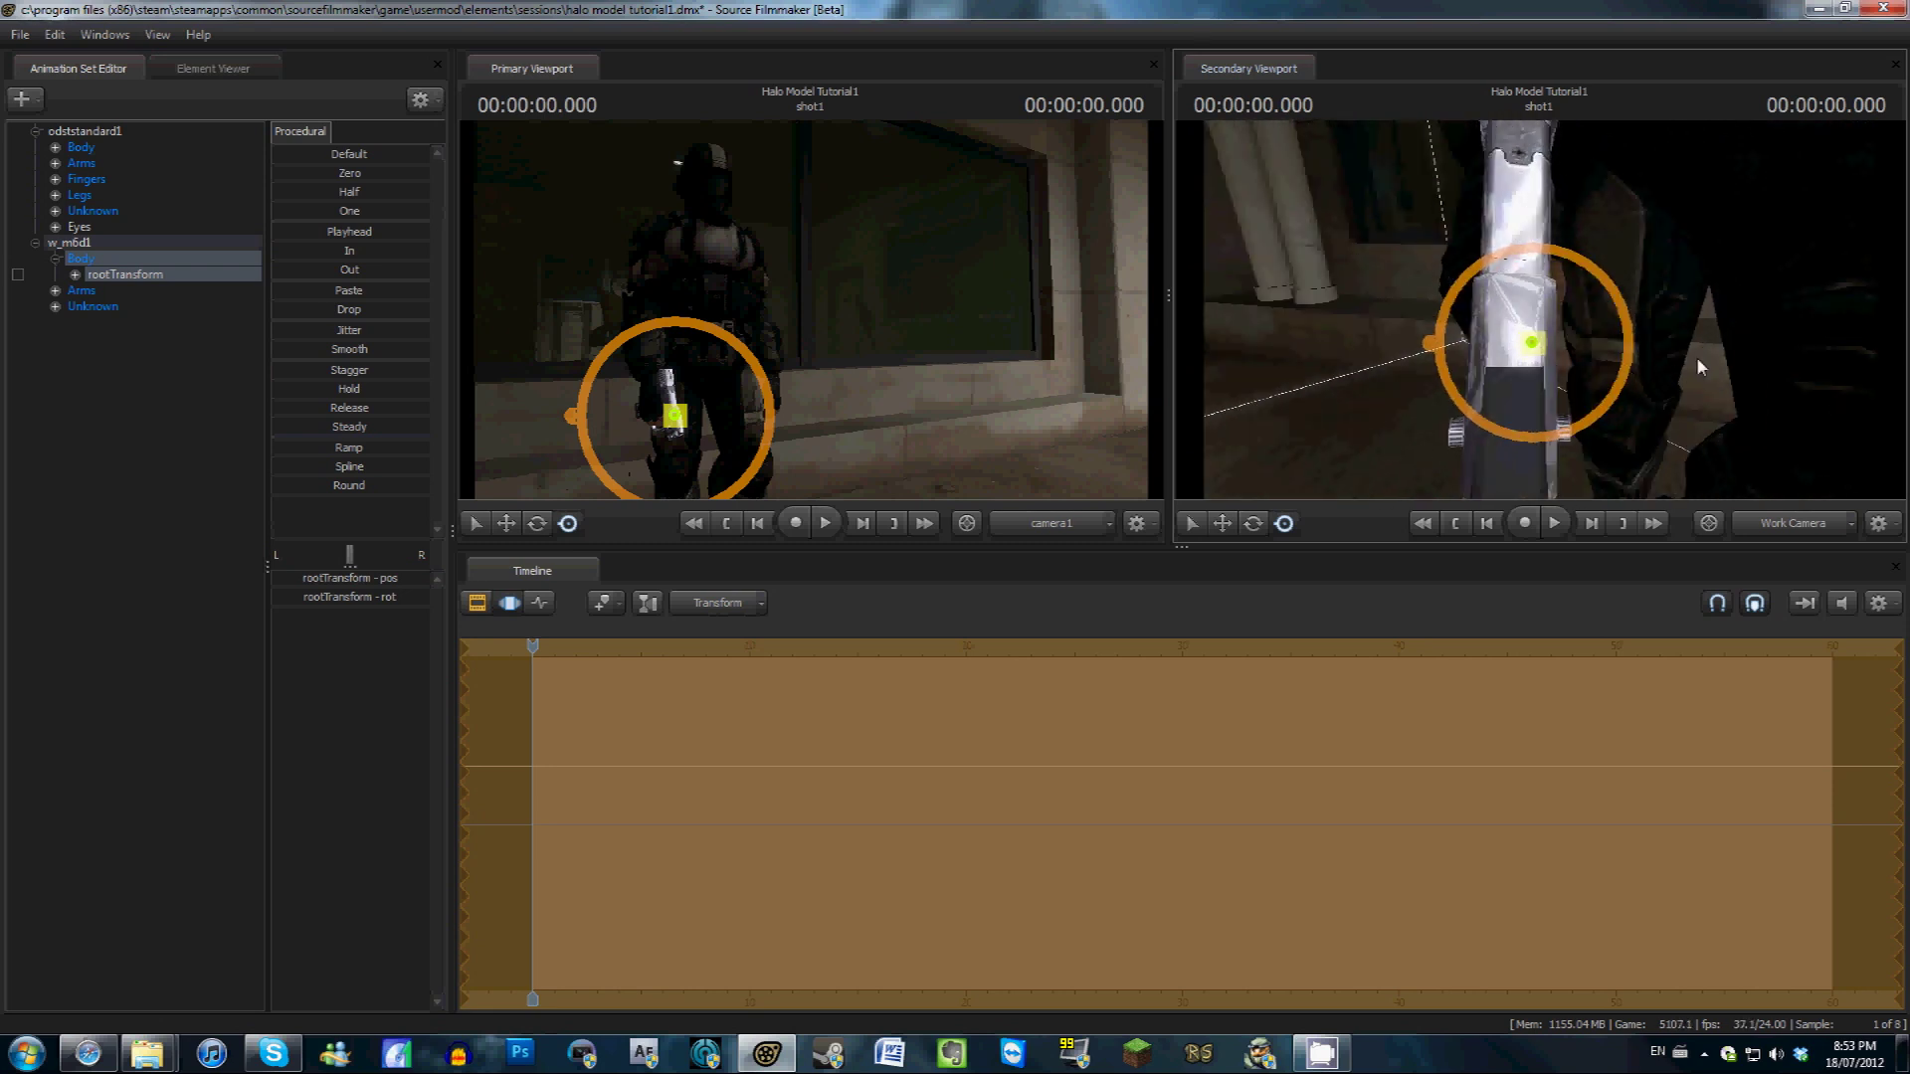
key(s)
drag(1540, 312, 1544, 310)
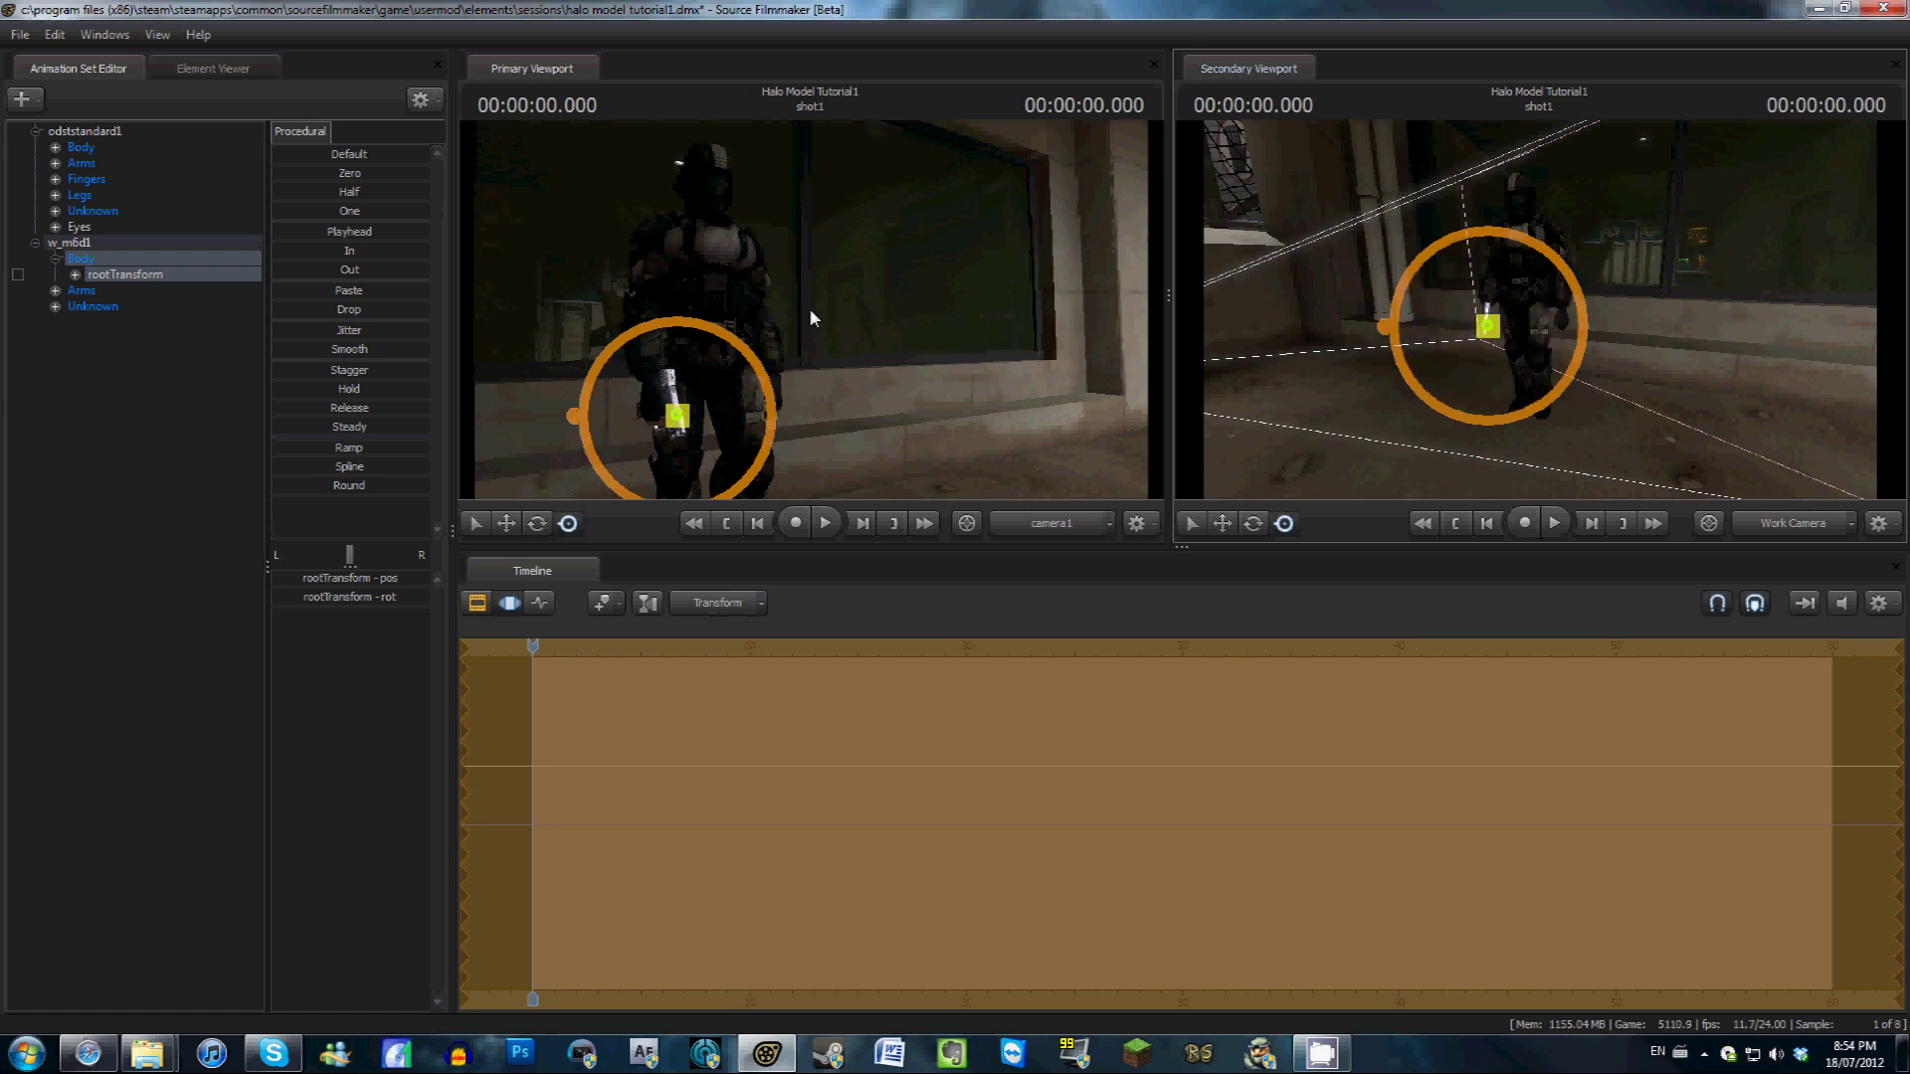
drag(809, 307, 808, 307)
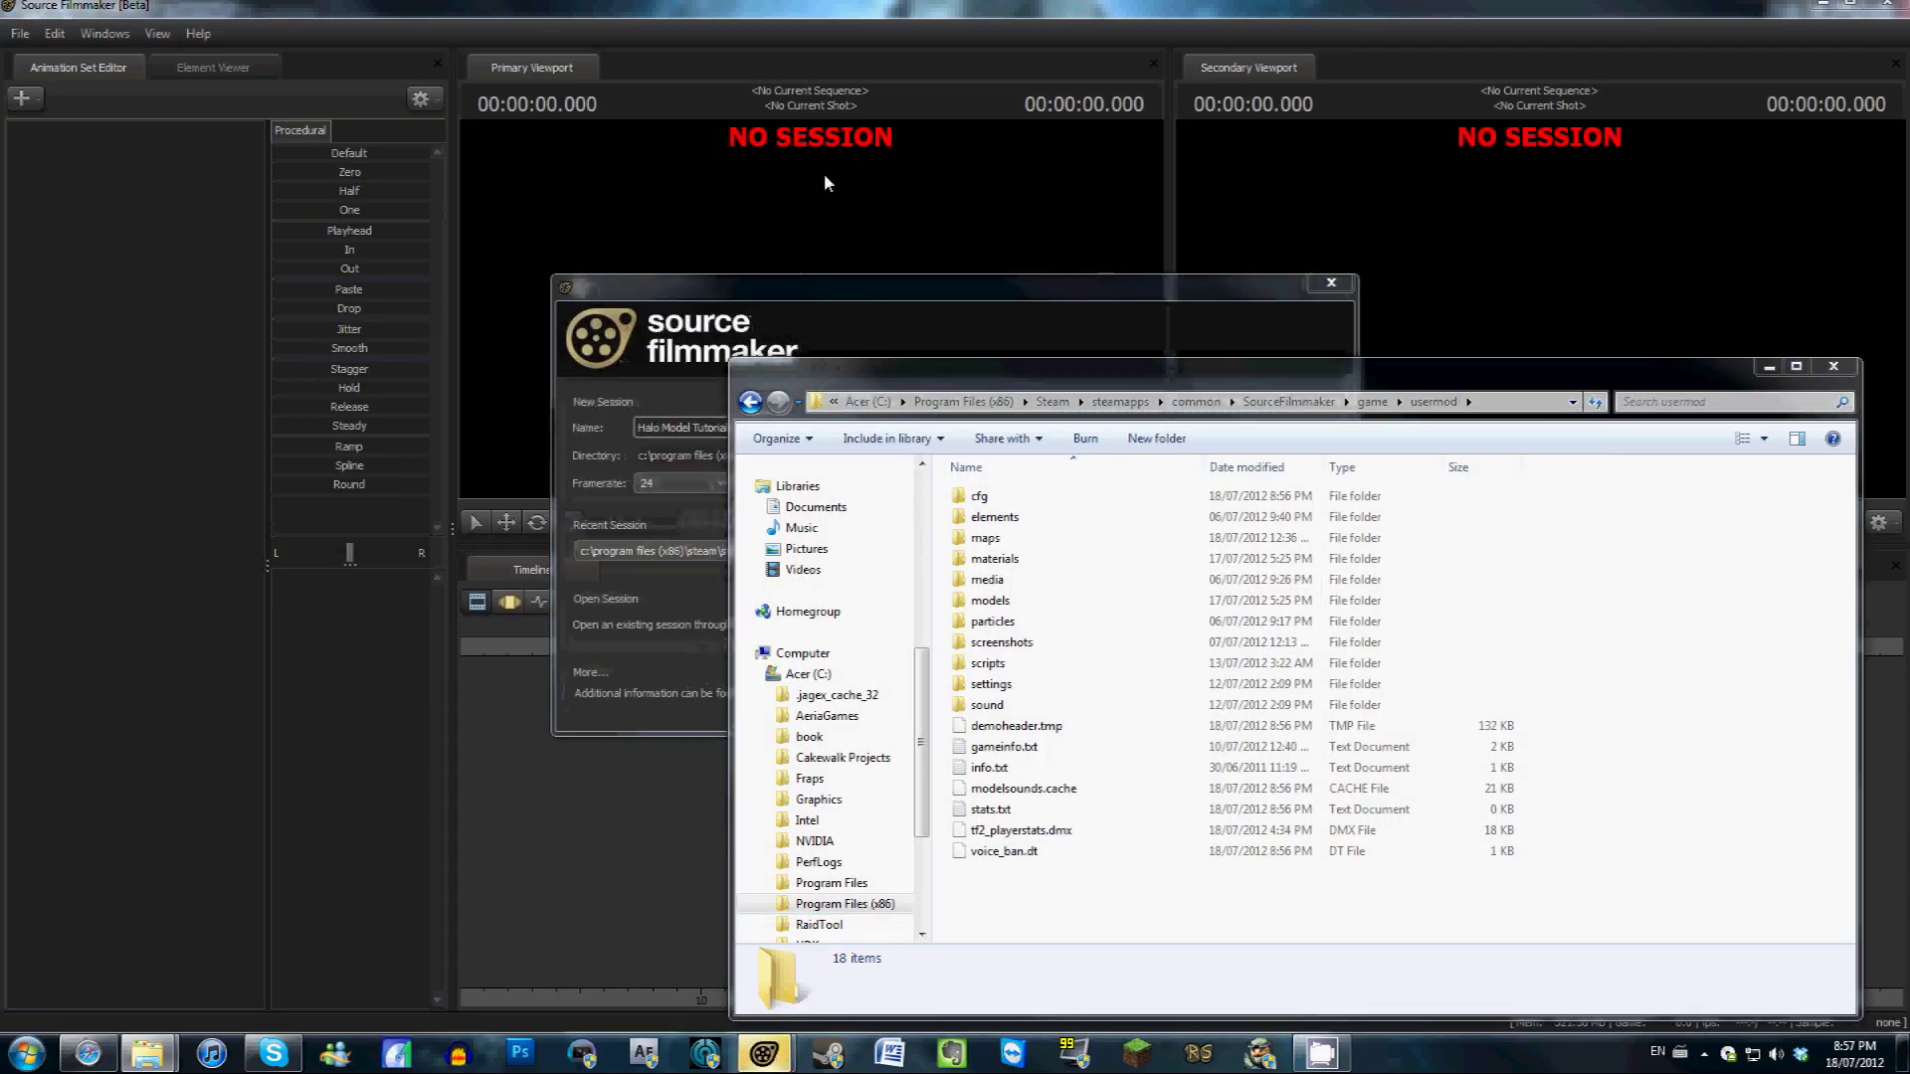
Open the recent session halo model tutorial.dmx
click(845, 292)
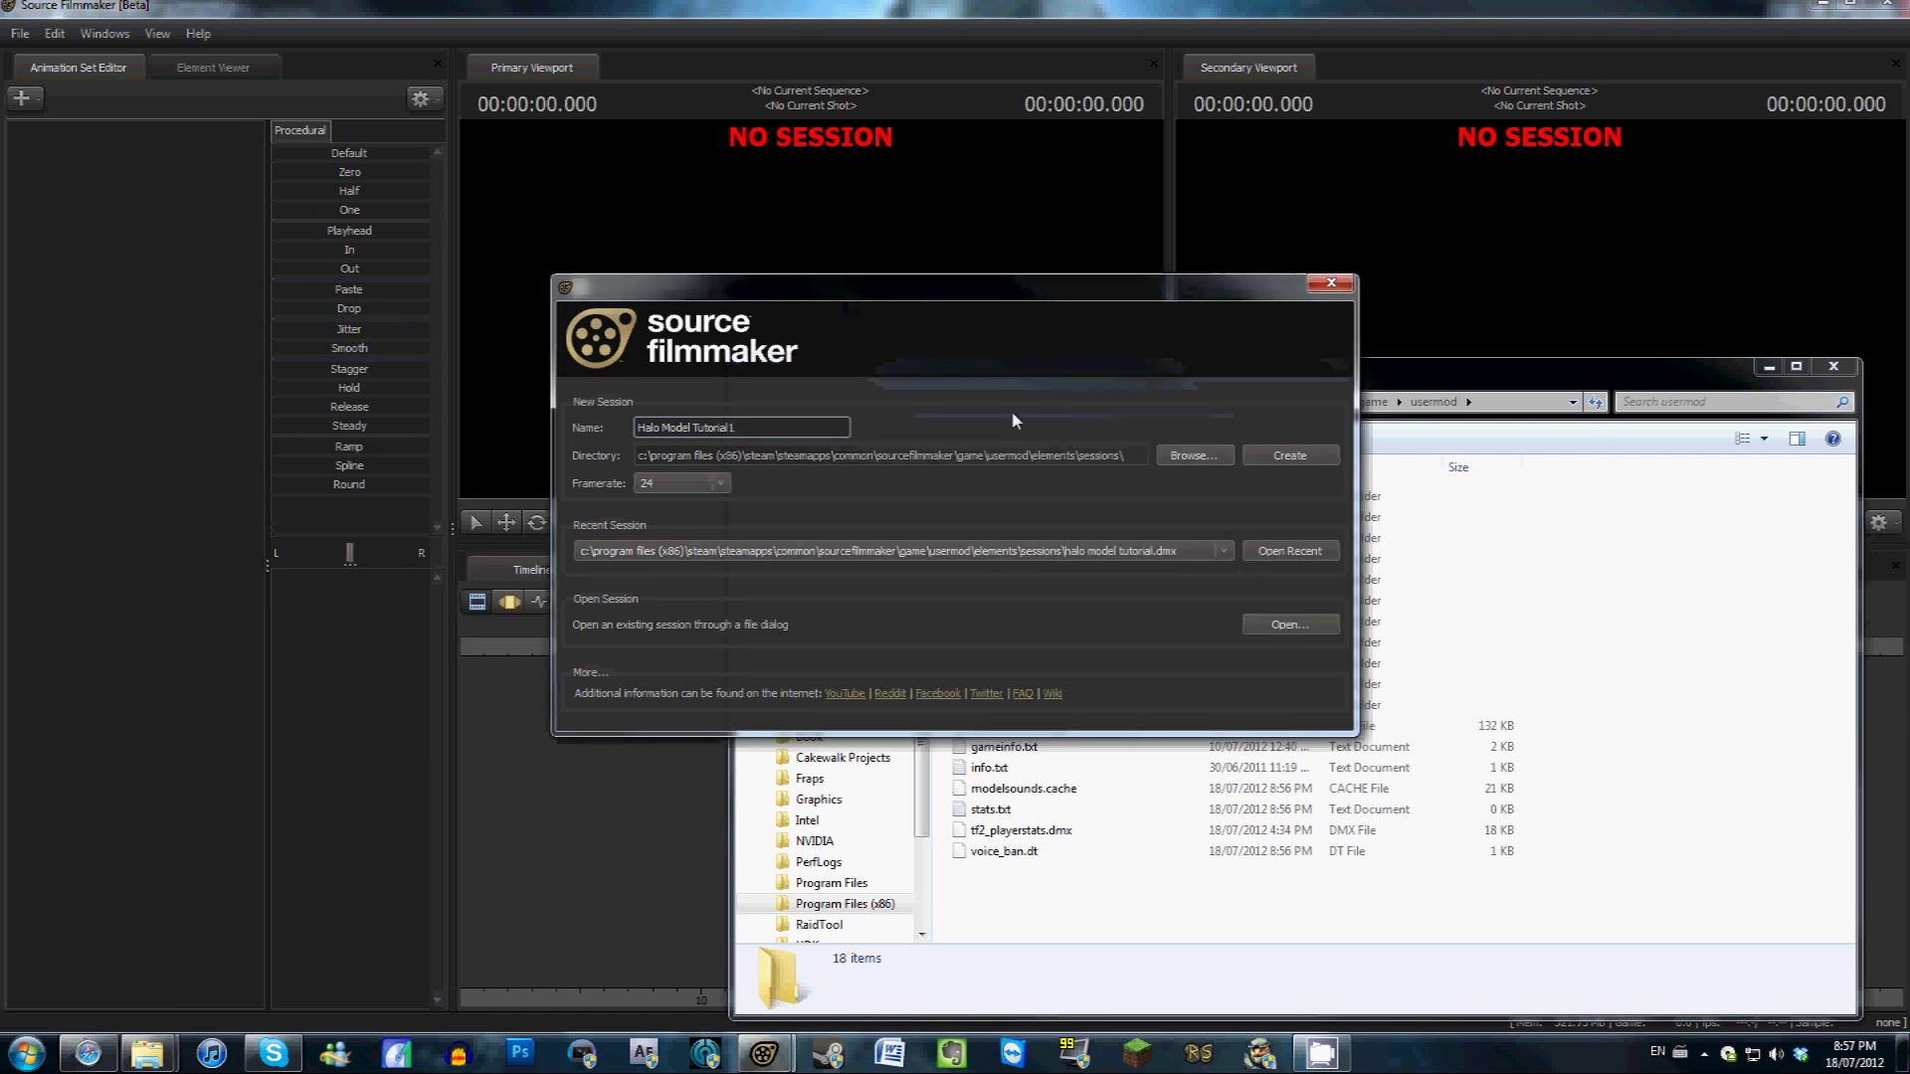
click(1290, 552)
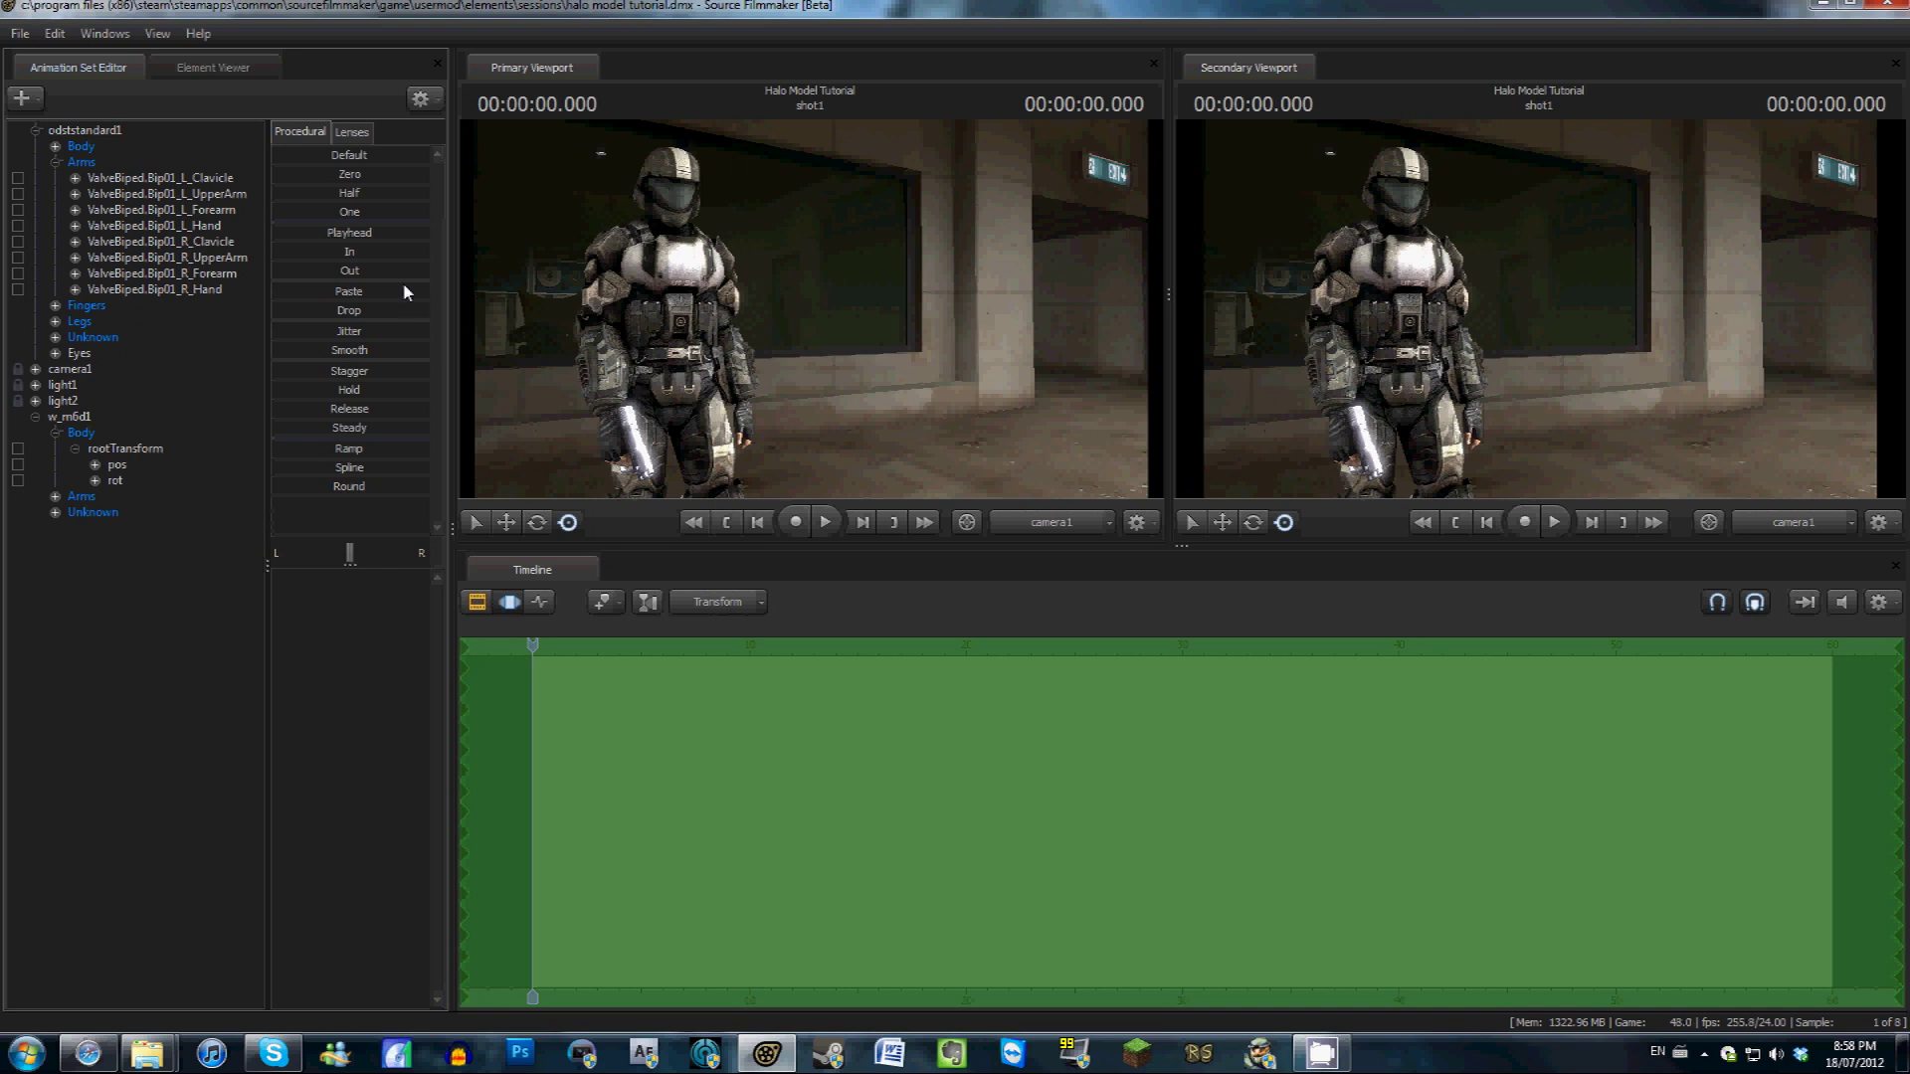
drag(555, 649, 576, 646)
key(ctrl+z)
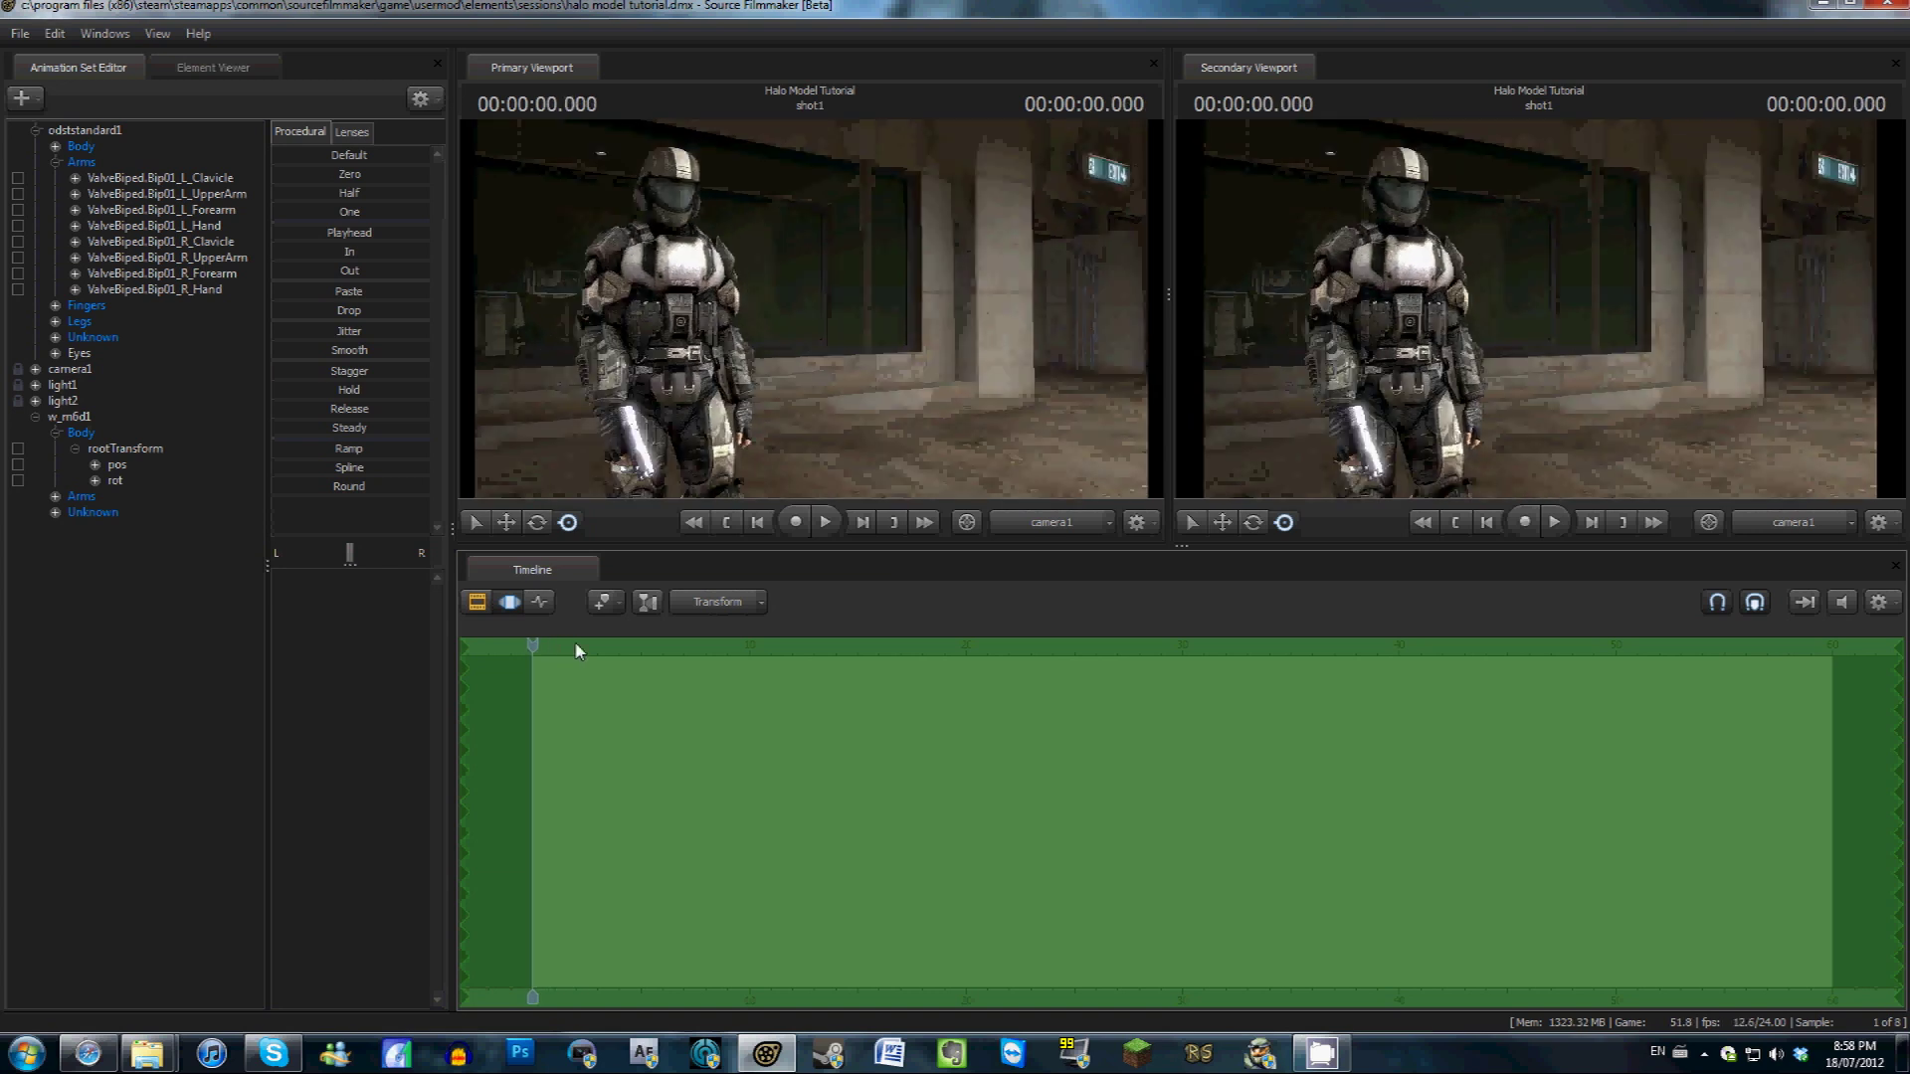
Switch the secondary viewport to the Work Camera, frame the pistol and scrub the shot to compare its motion with the ODST's hand
click(1793, 522)
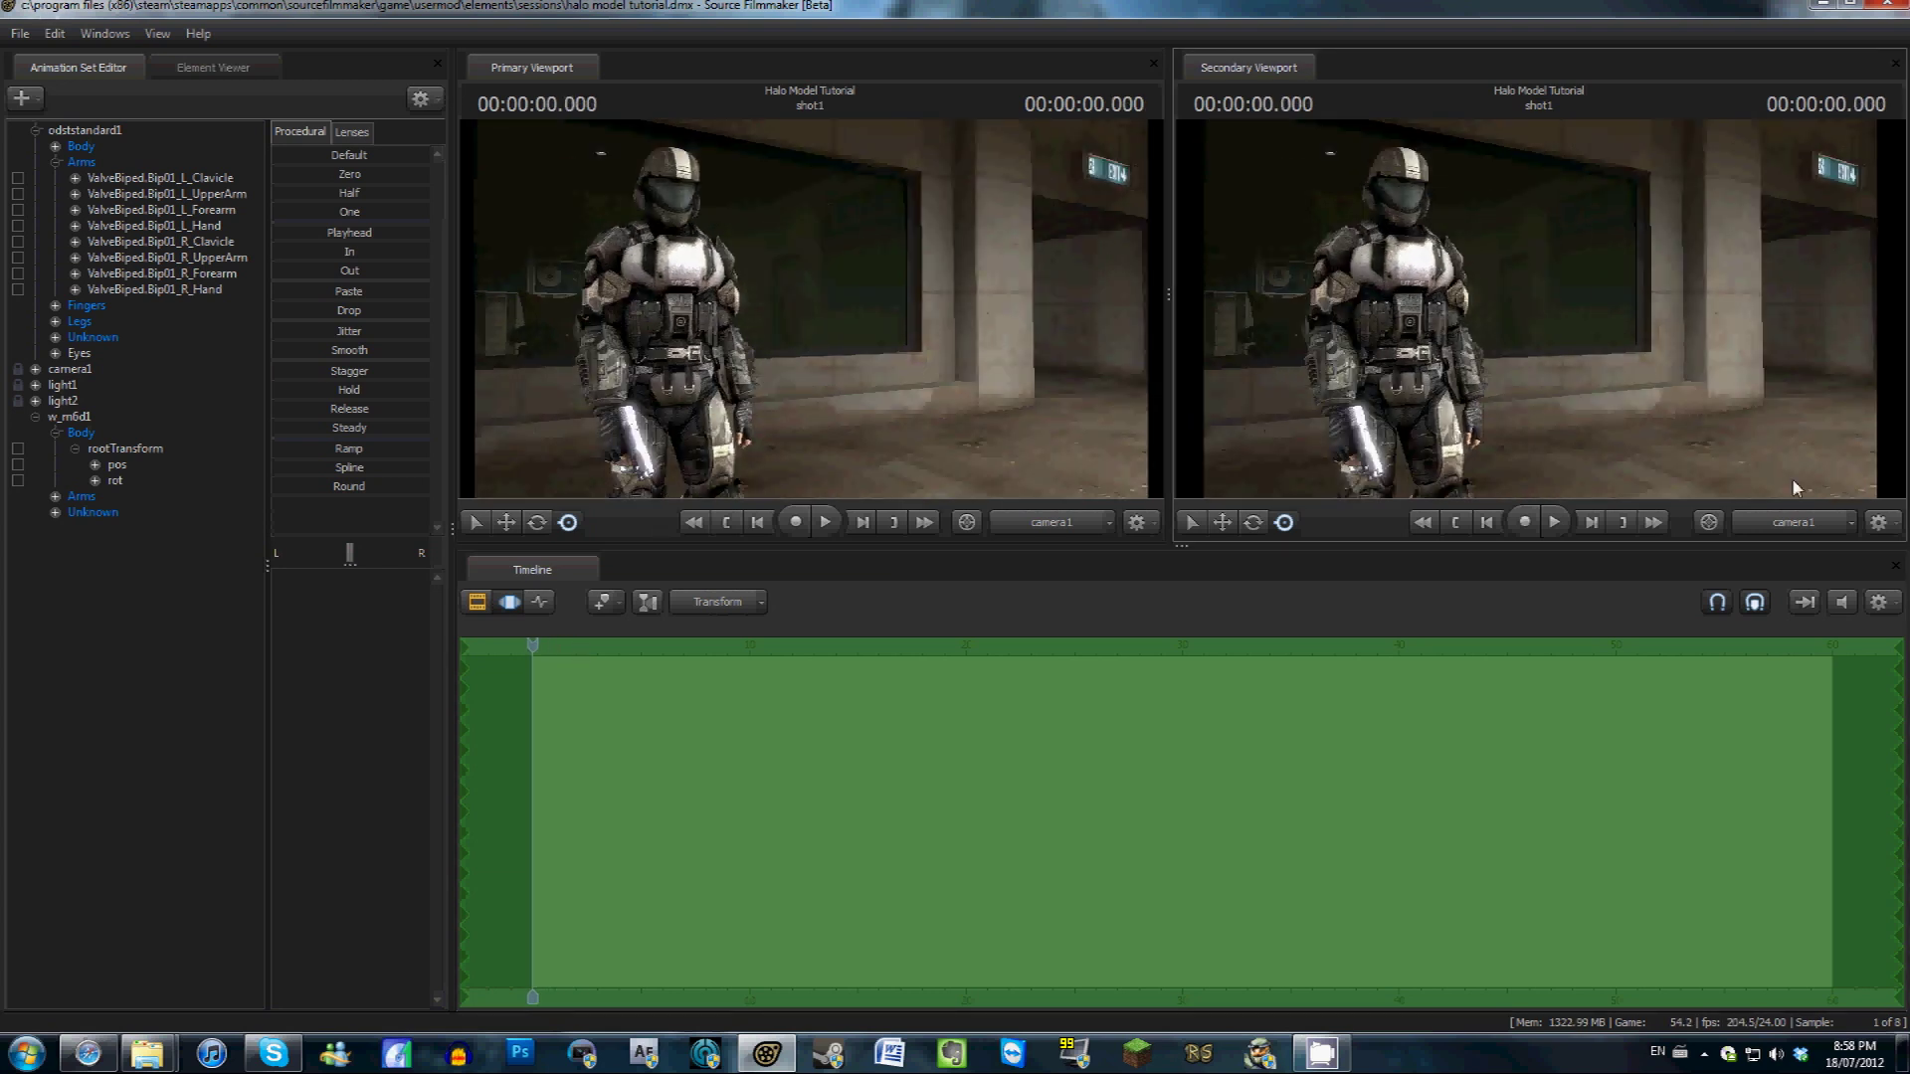
click(1792, 478)
drag(1539, 310, 1538, 308)
scroll(1538, 309, up, 4)
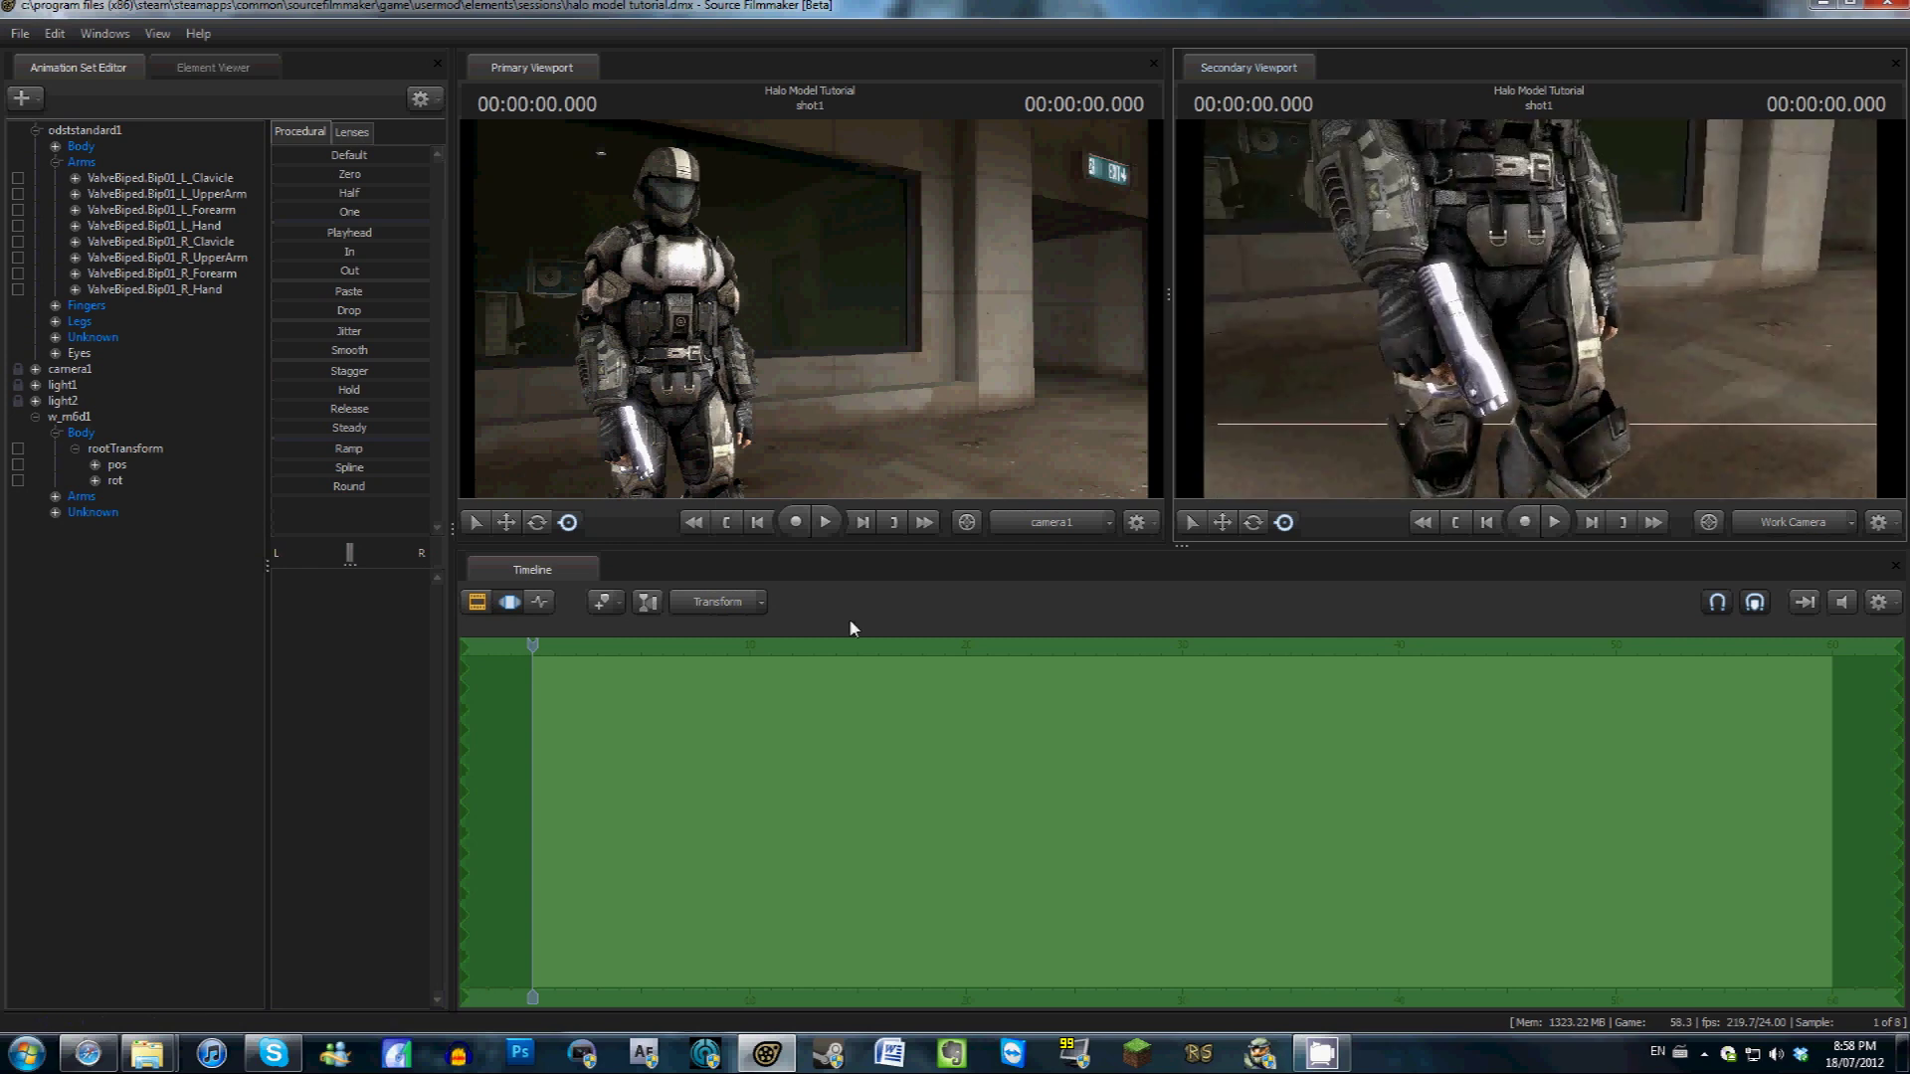
mouse_move(545, 649)
mouse_down()
mouse_move(528, 651)
mouse_move(547, 644)
mouse_up()
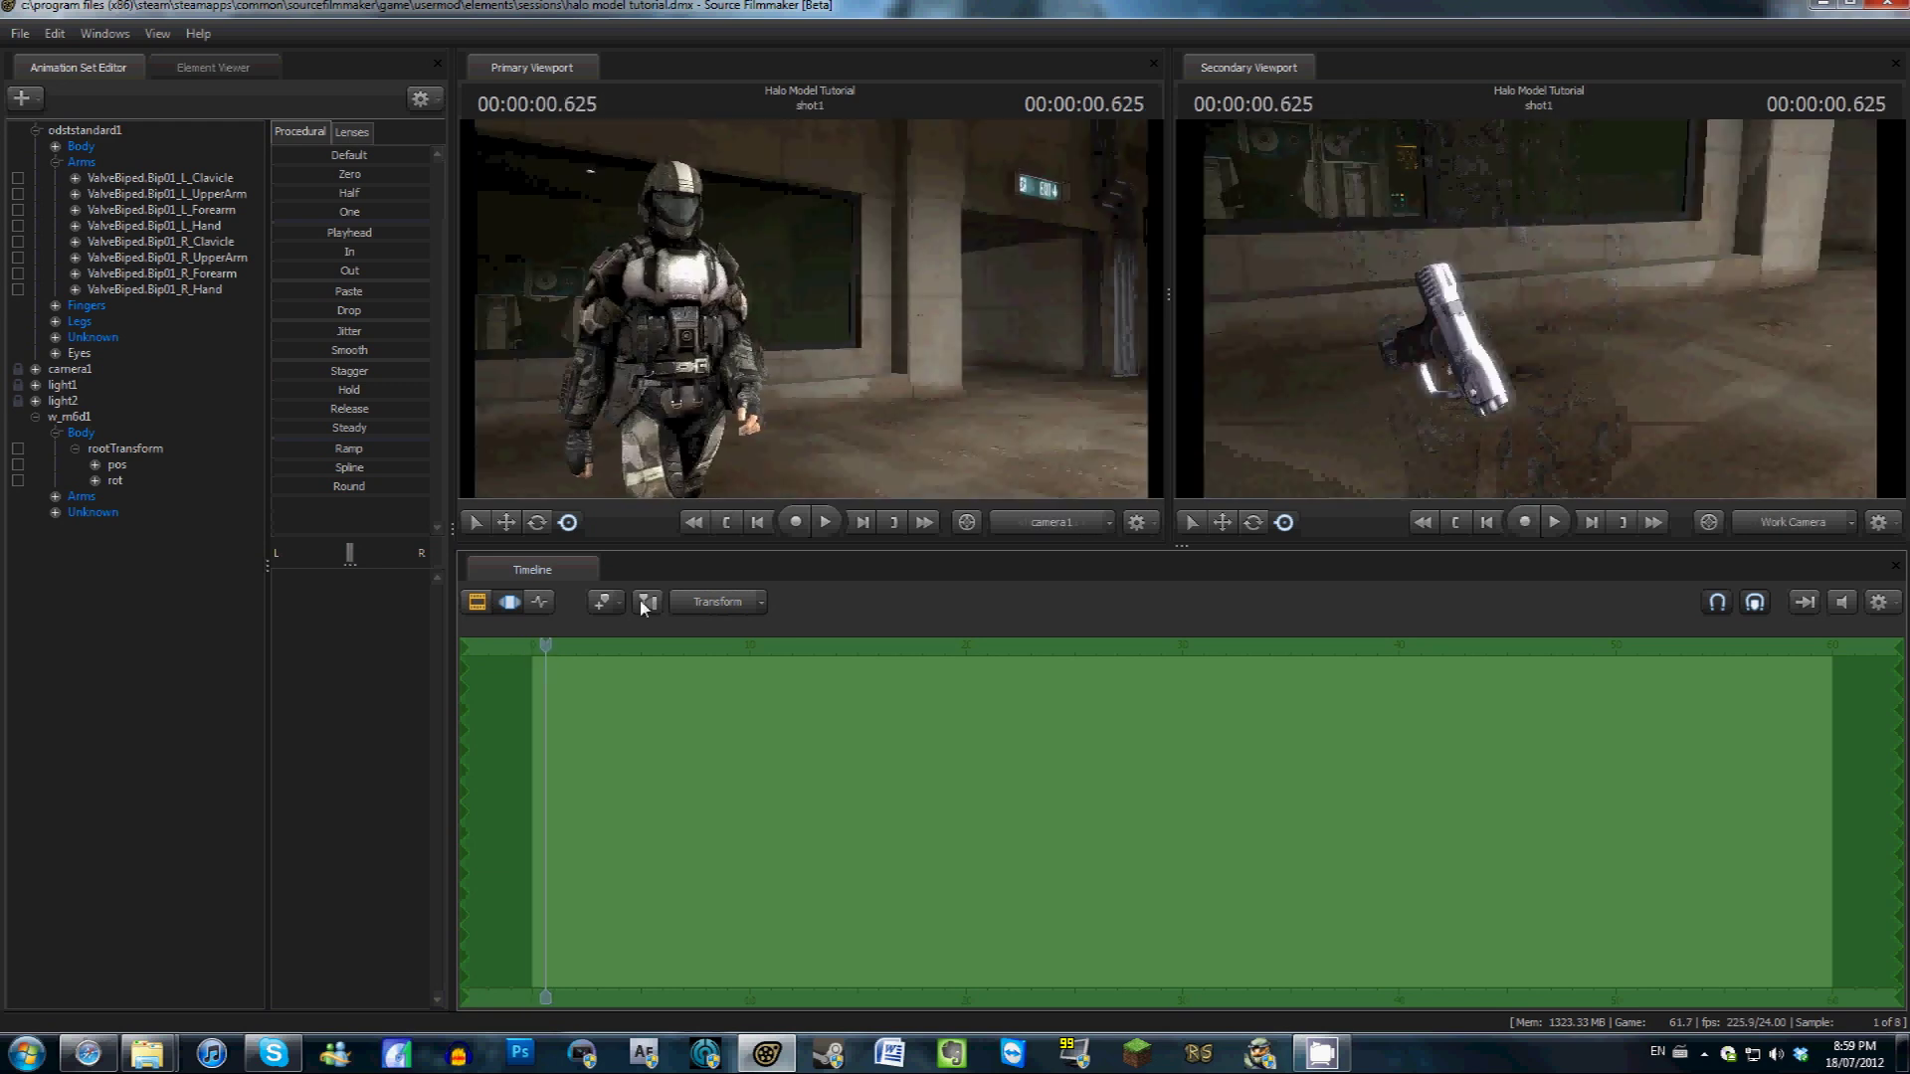
click(648, 602)
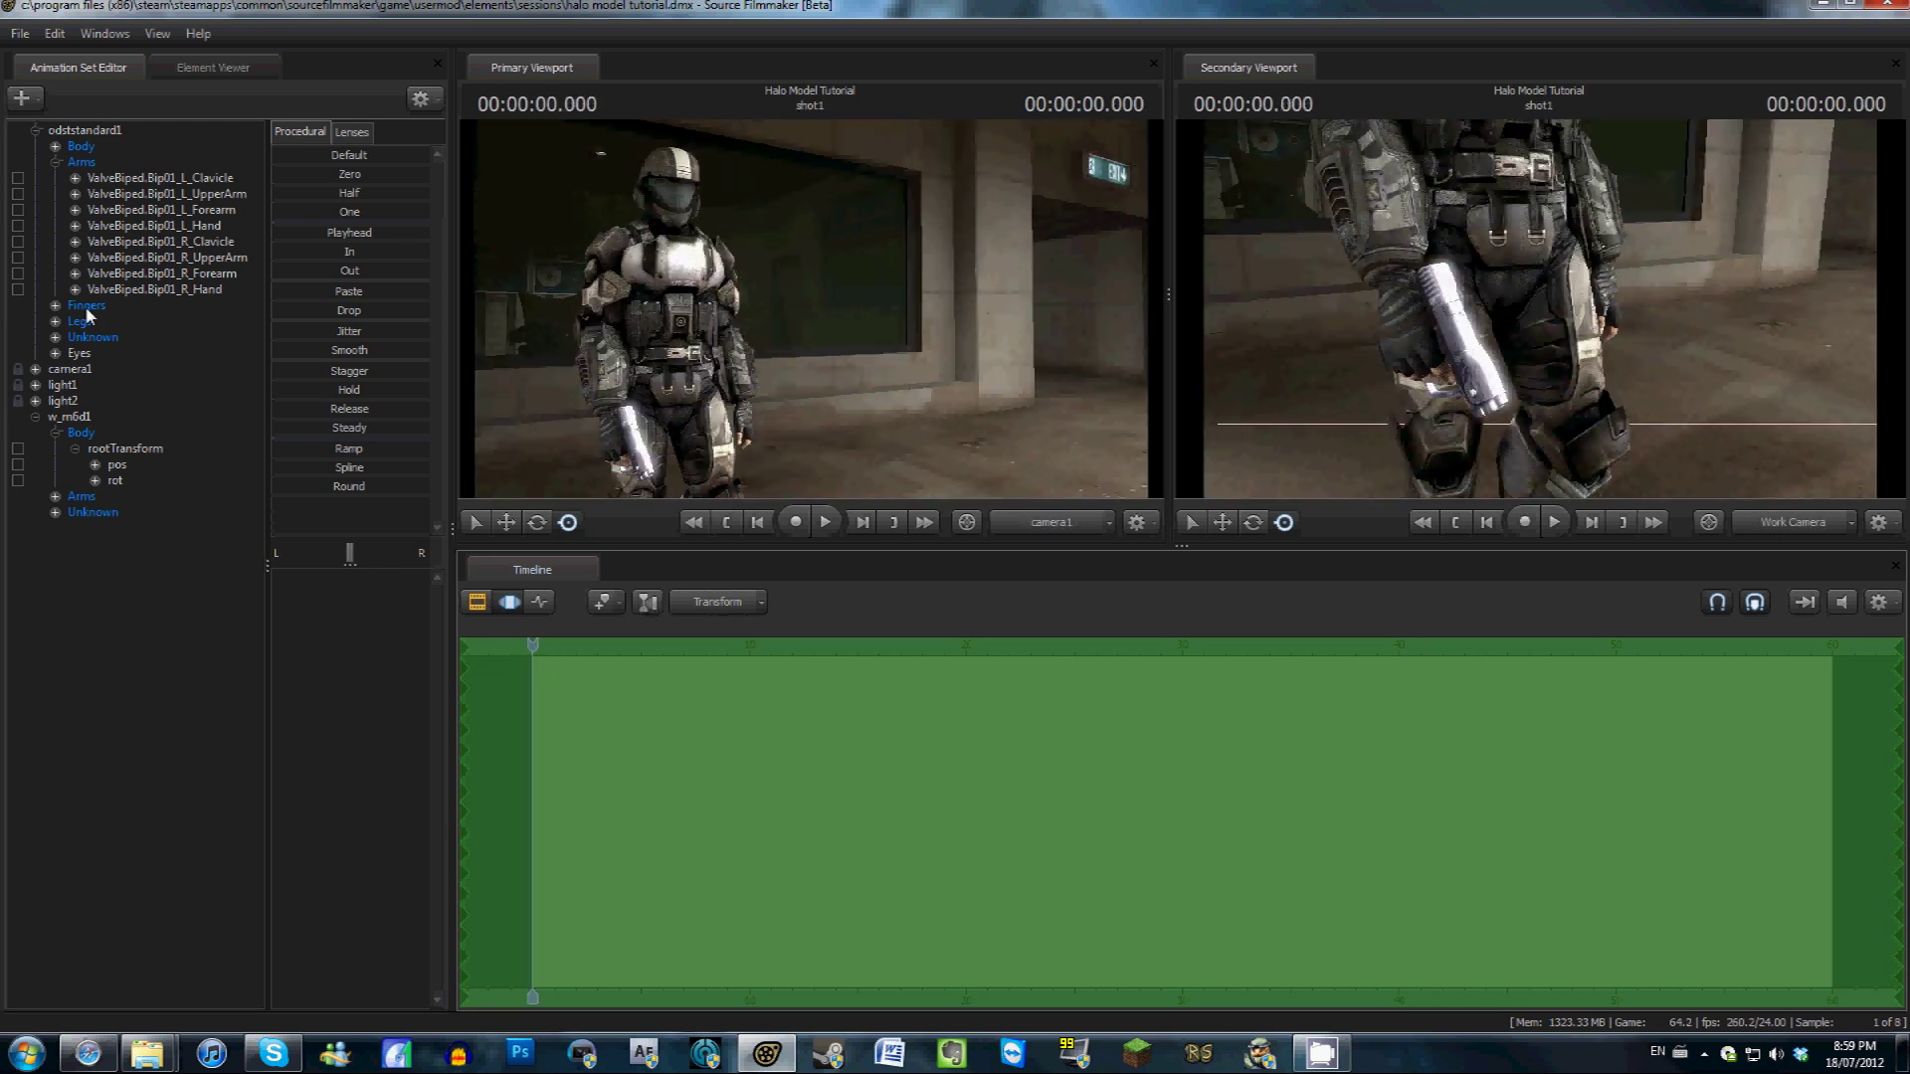
Lock the w_m6d1 pistol's rootTransform to the ODST's ValveBiped.Bip01_R_Hand bone and scrub the timeline to check the result
click(35, 417)
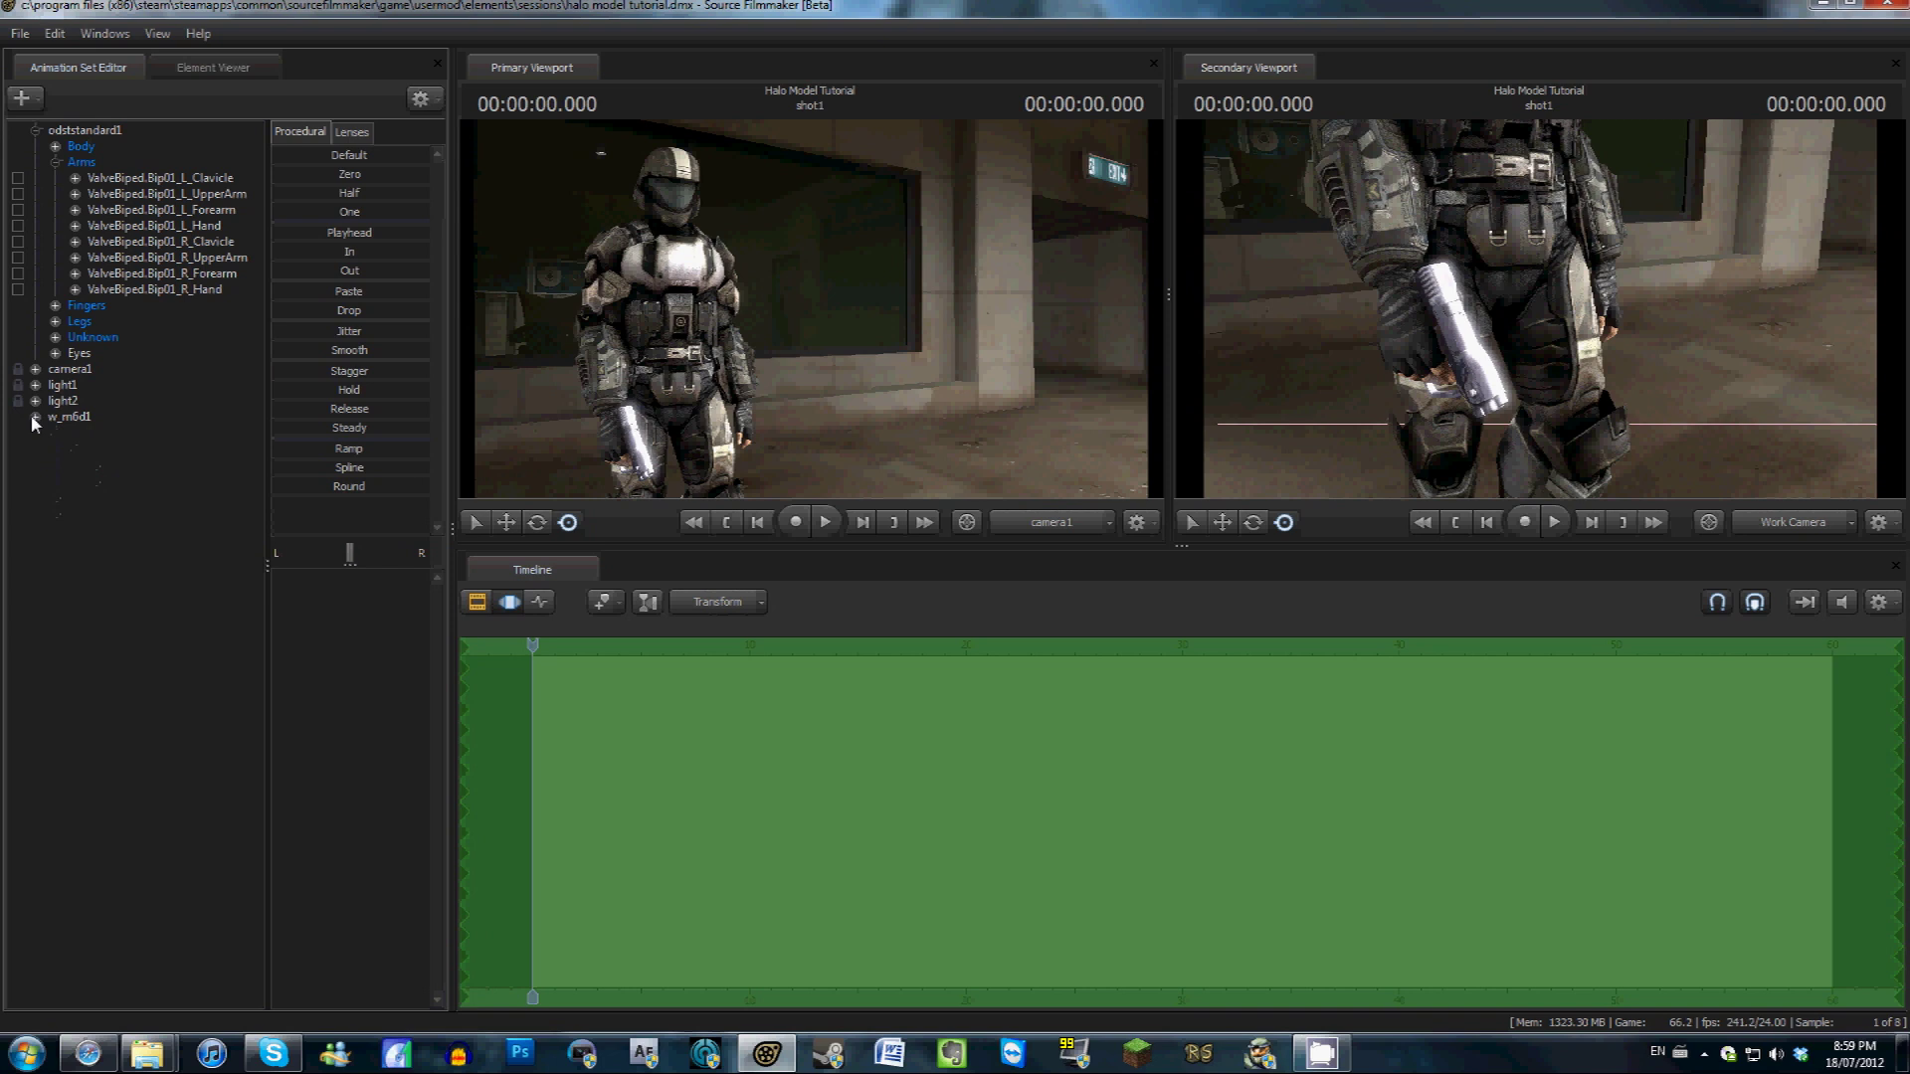
click(35, 417)
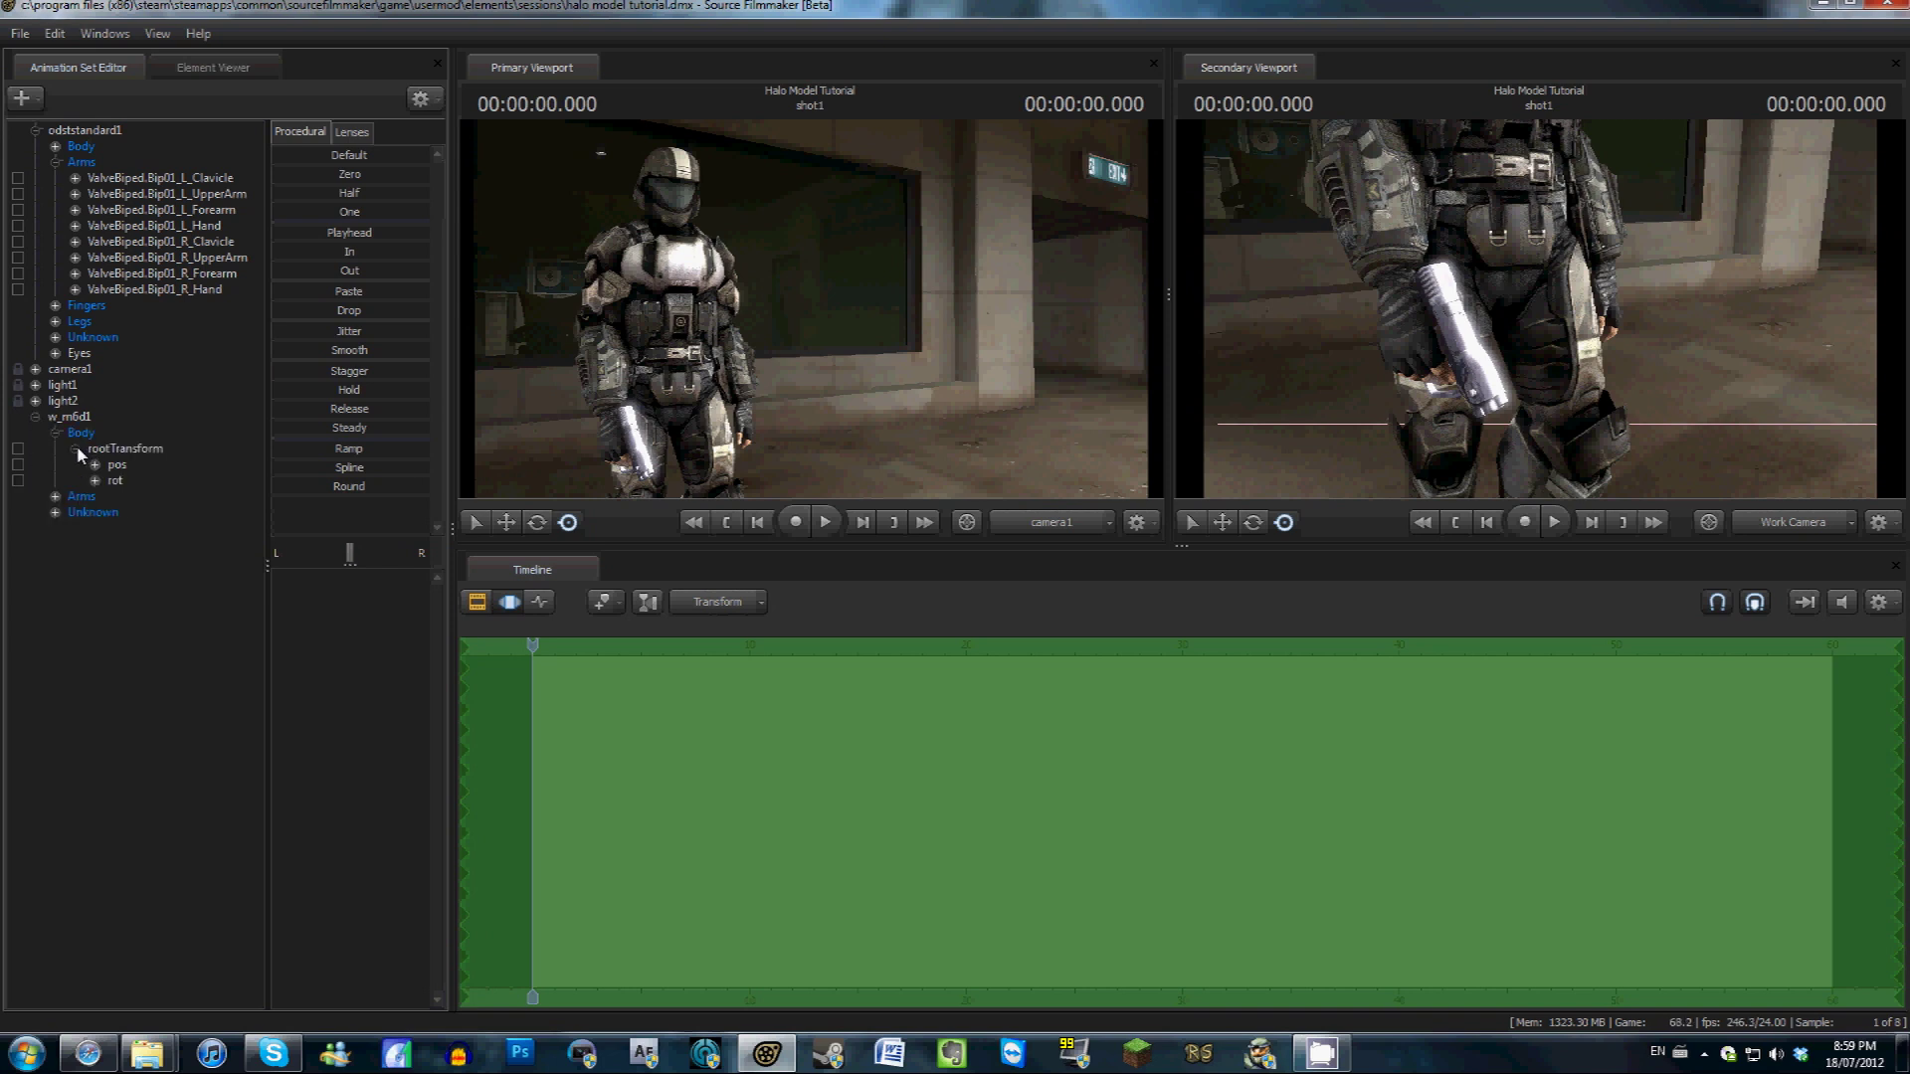
click(56, 433)
click(56, 433)
click(100, 449)
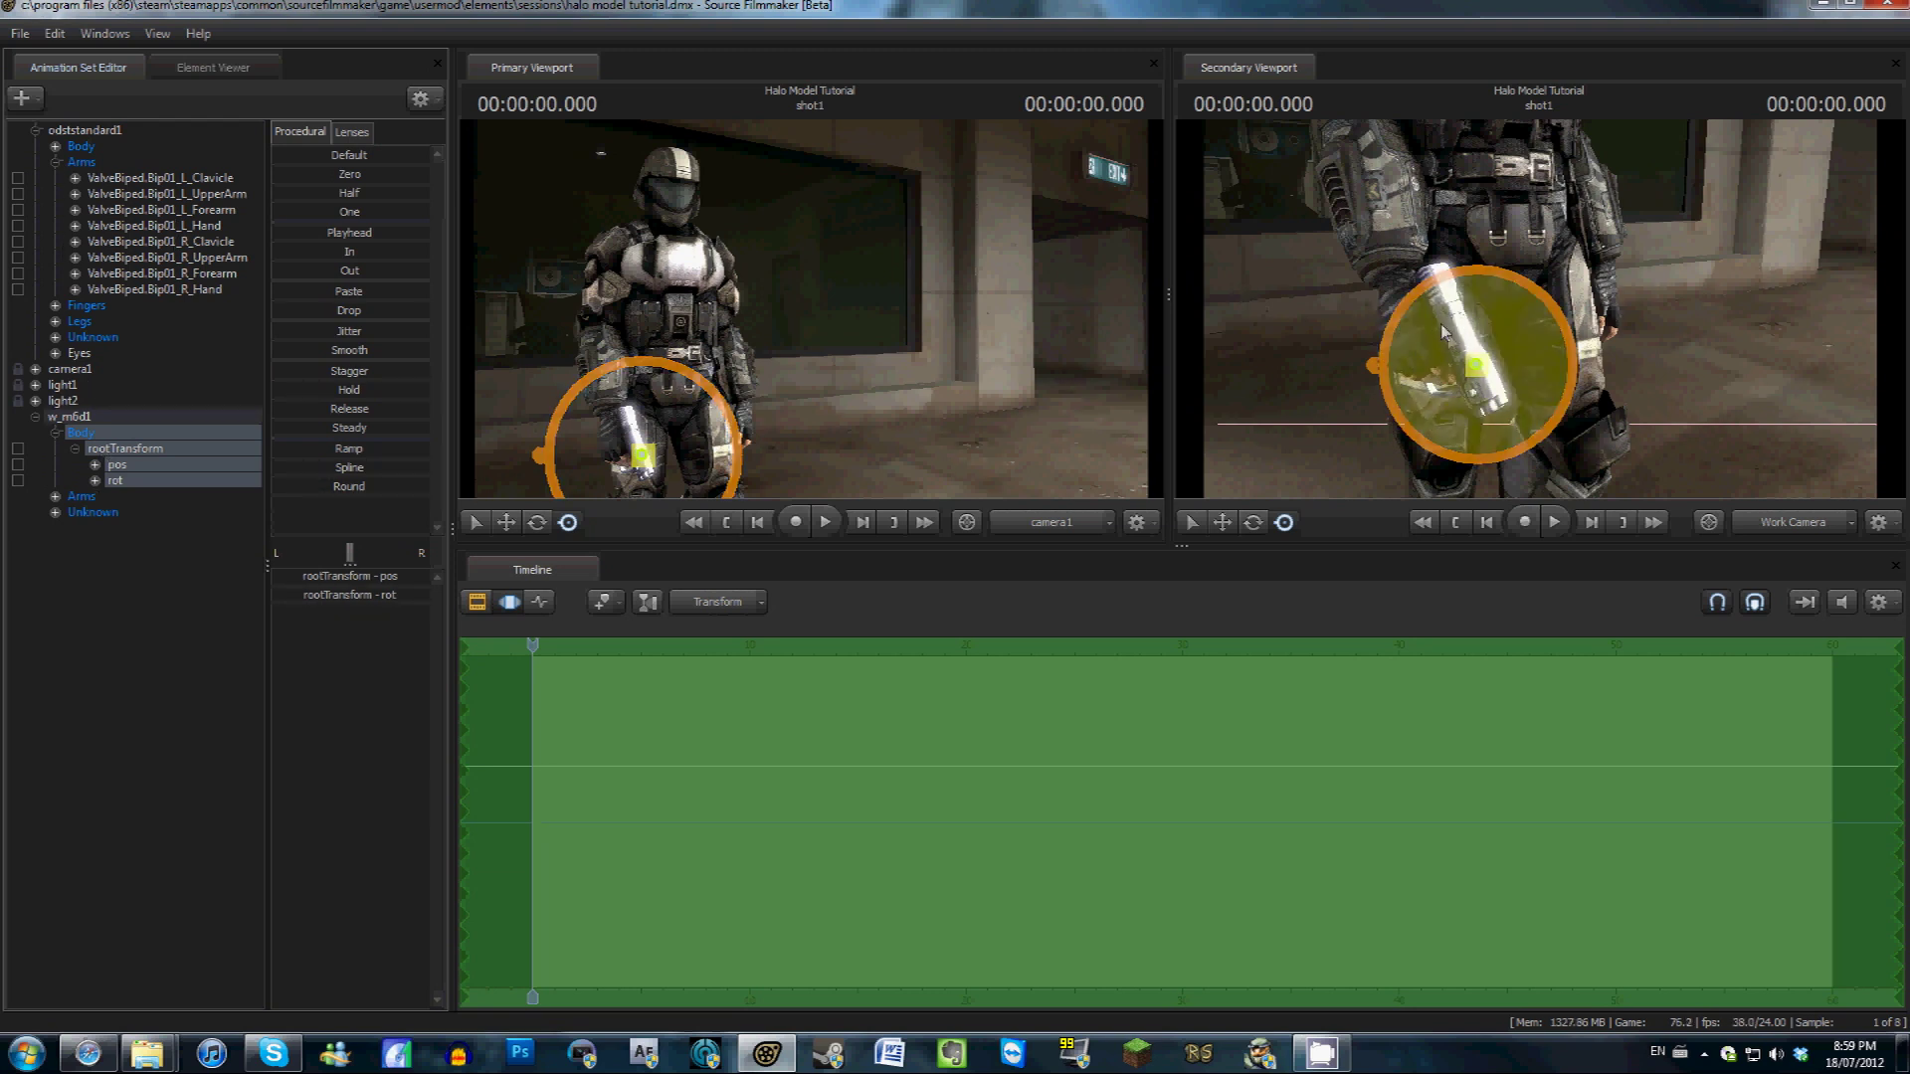
click(167, 289)
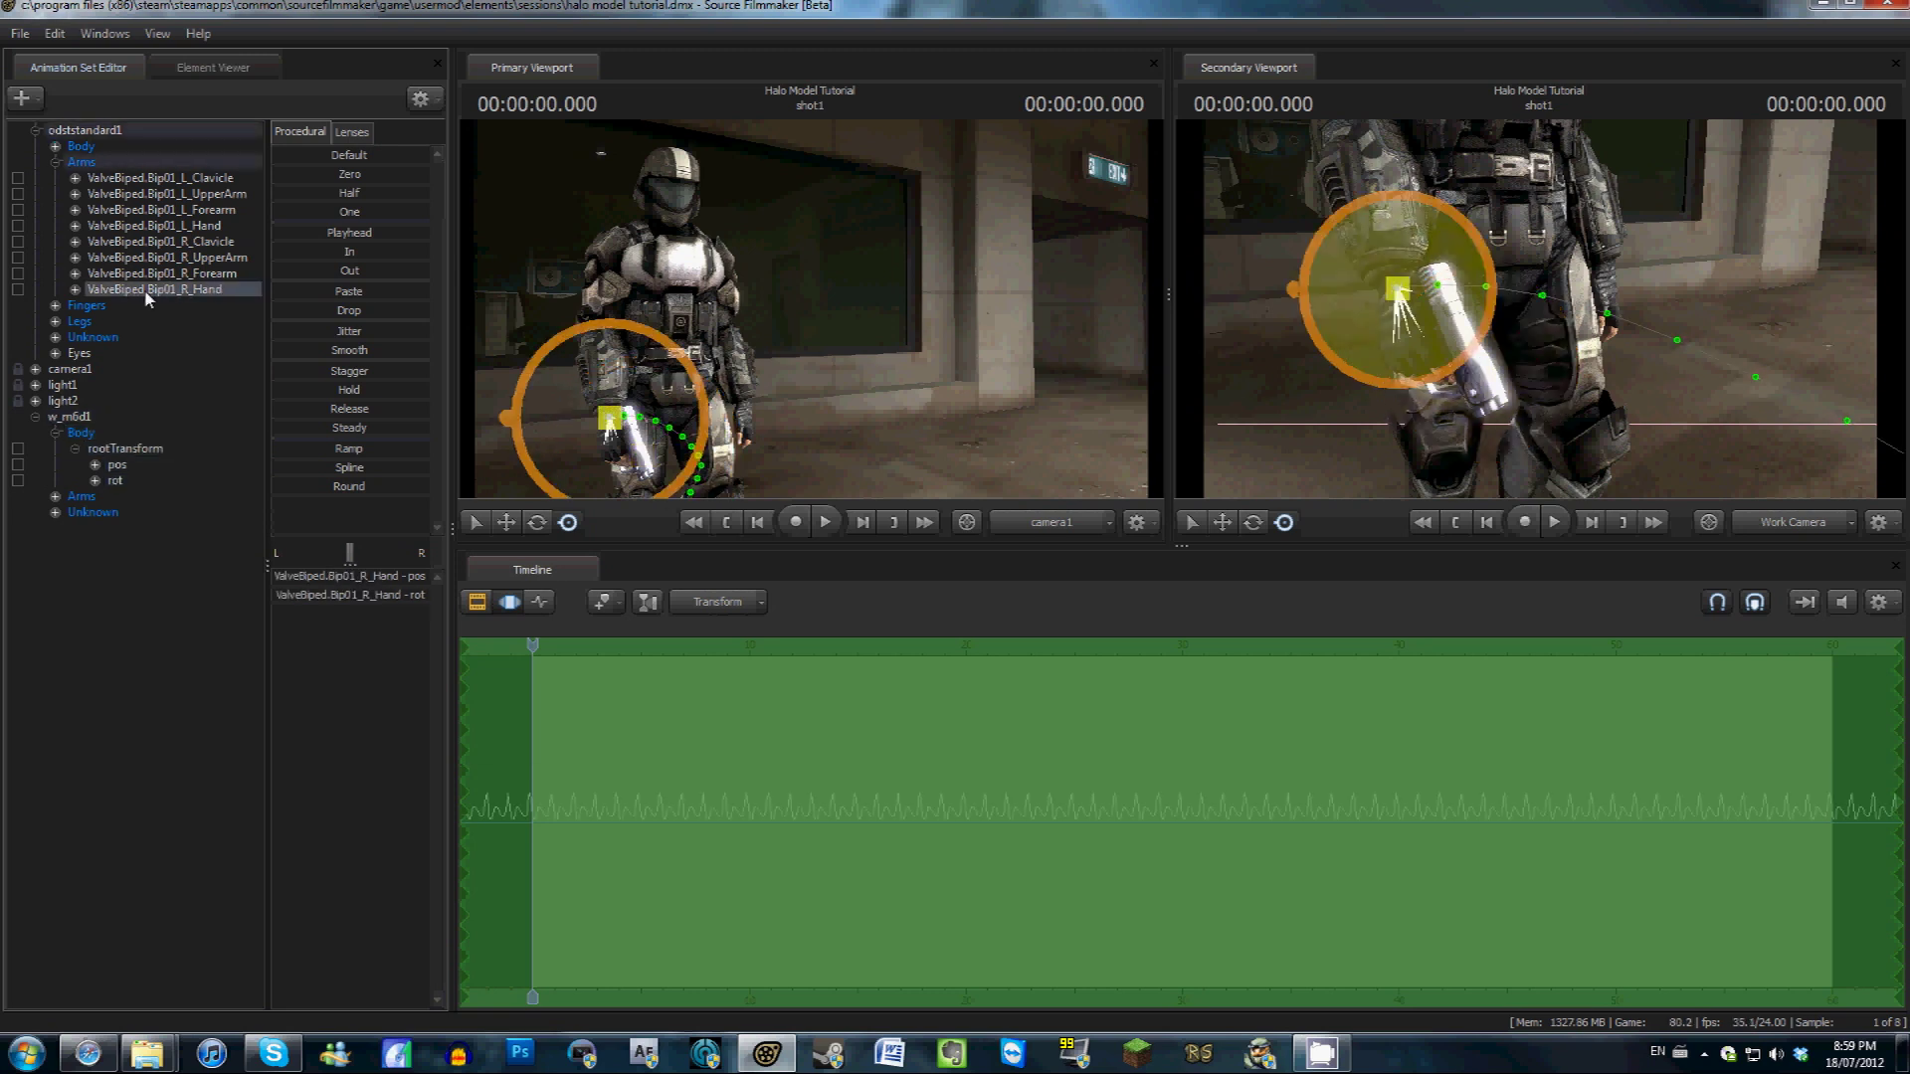
drag(136, 292, 122, 456)
click(547, 649)
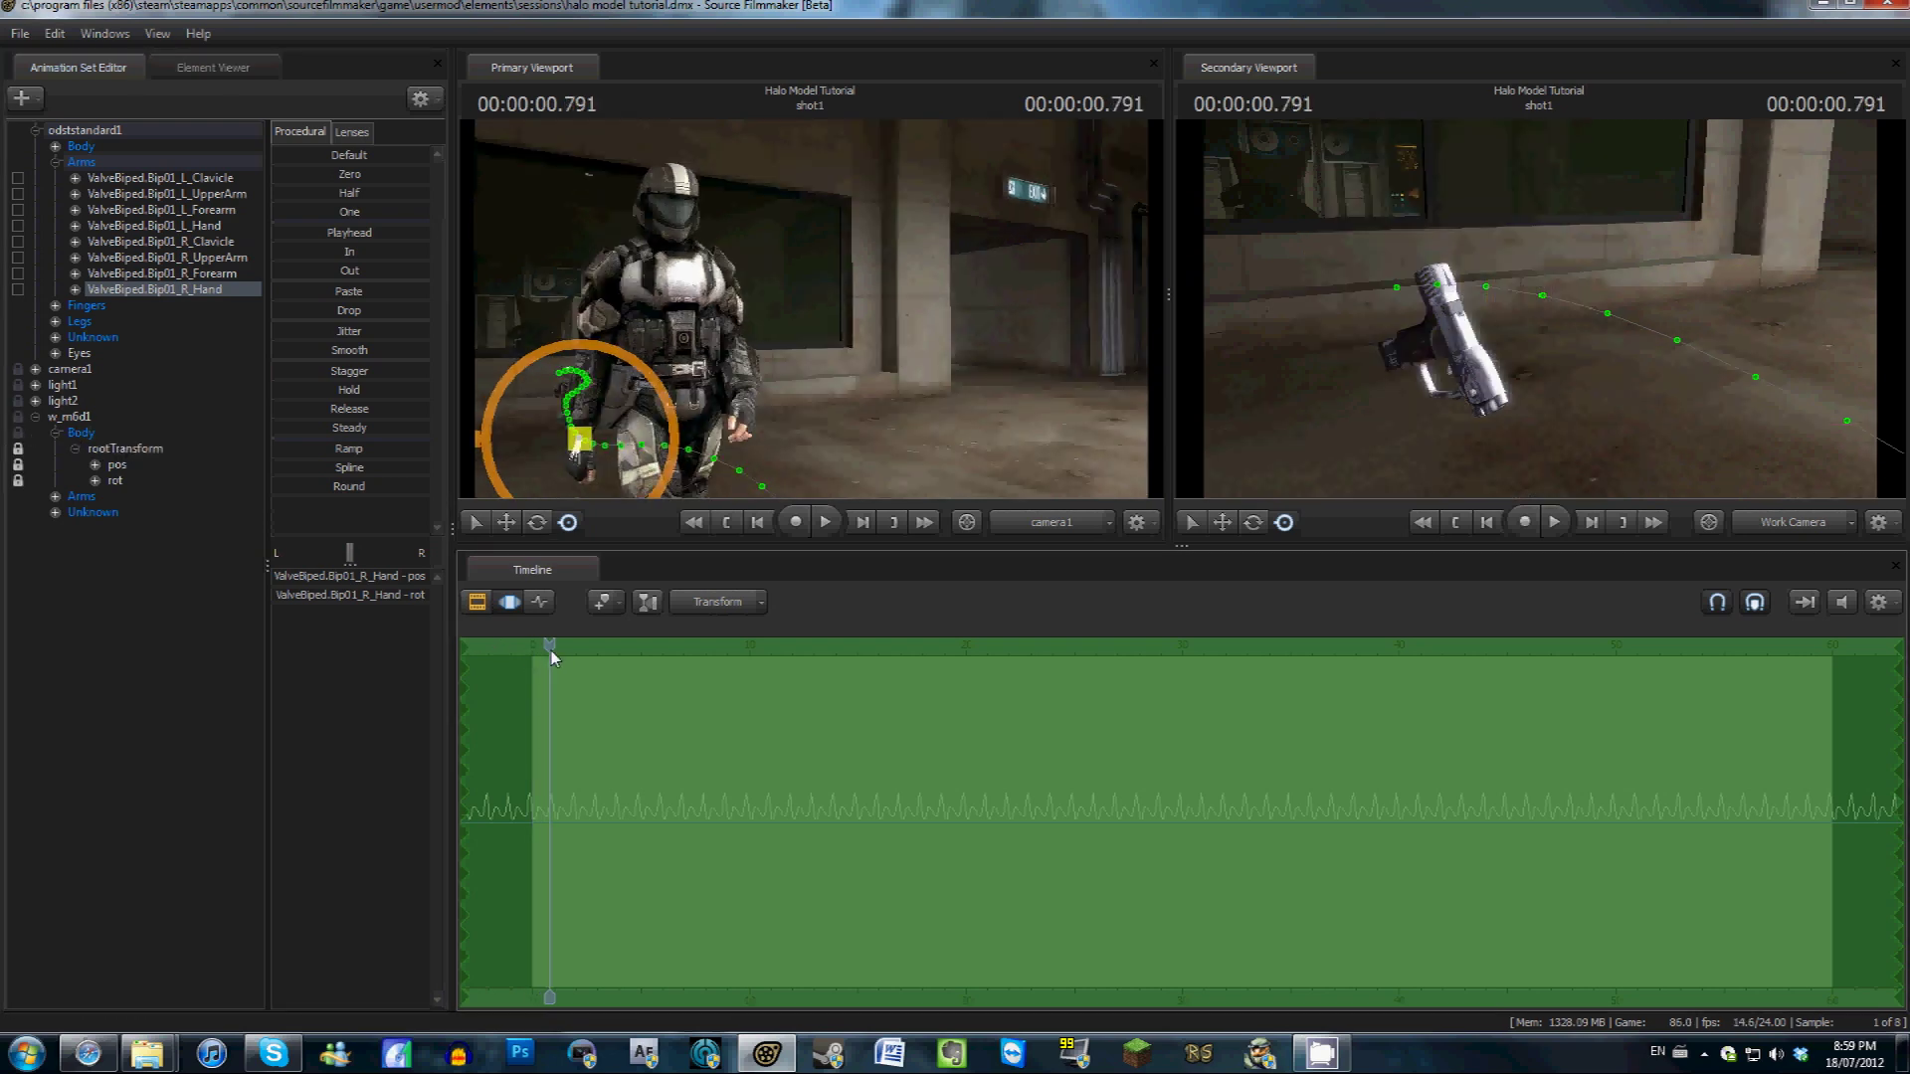
click(528, 649)
drag(562, 639, 568, 638)
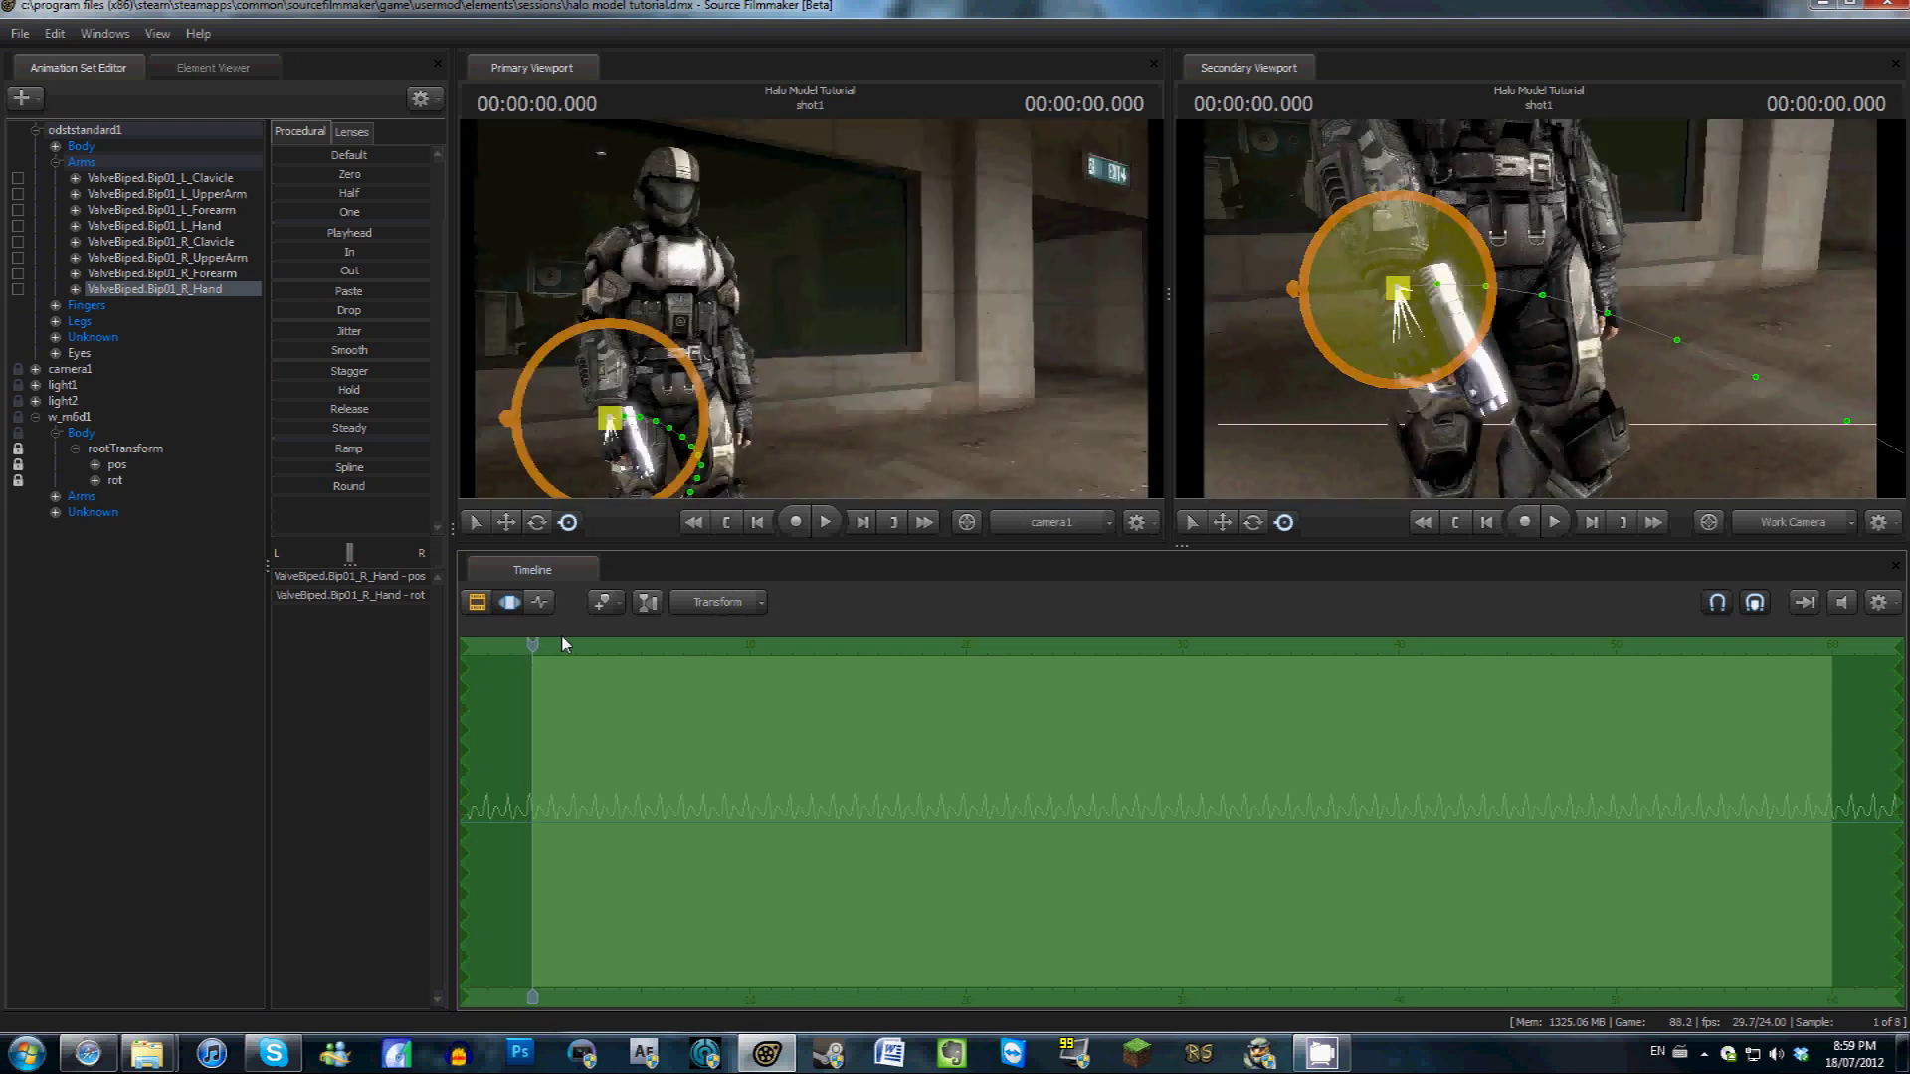
Apply the Playhead procedural preset at full strength to the whole w_m6d1 animation set over the entire timeline
click(67, 415)
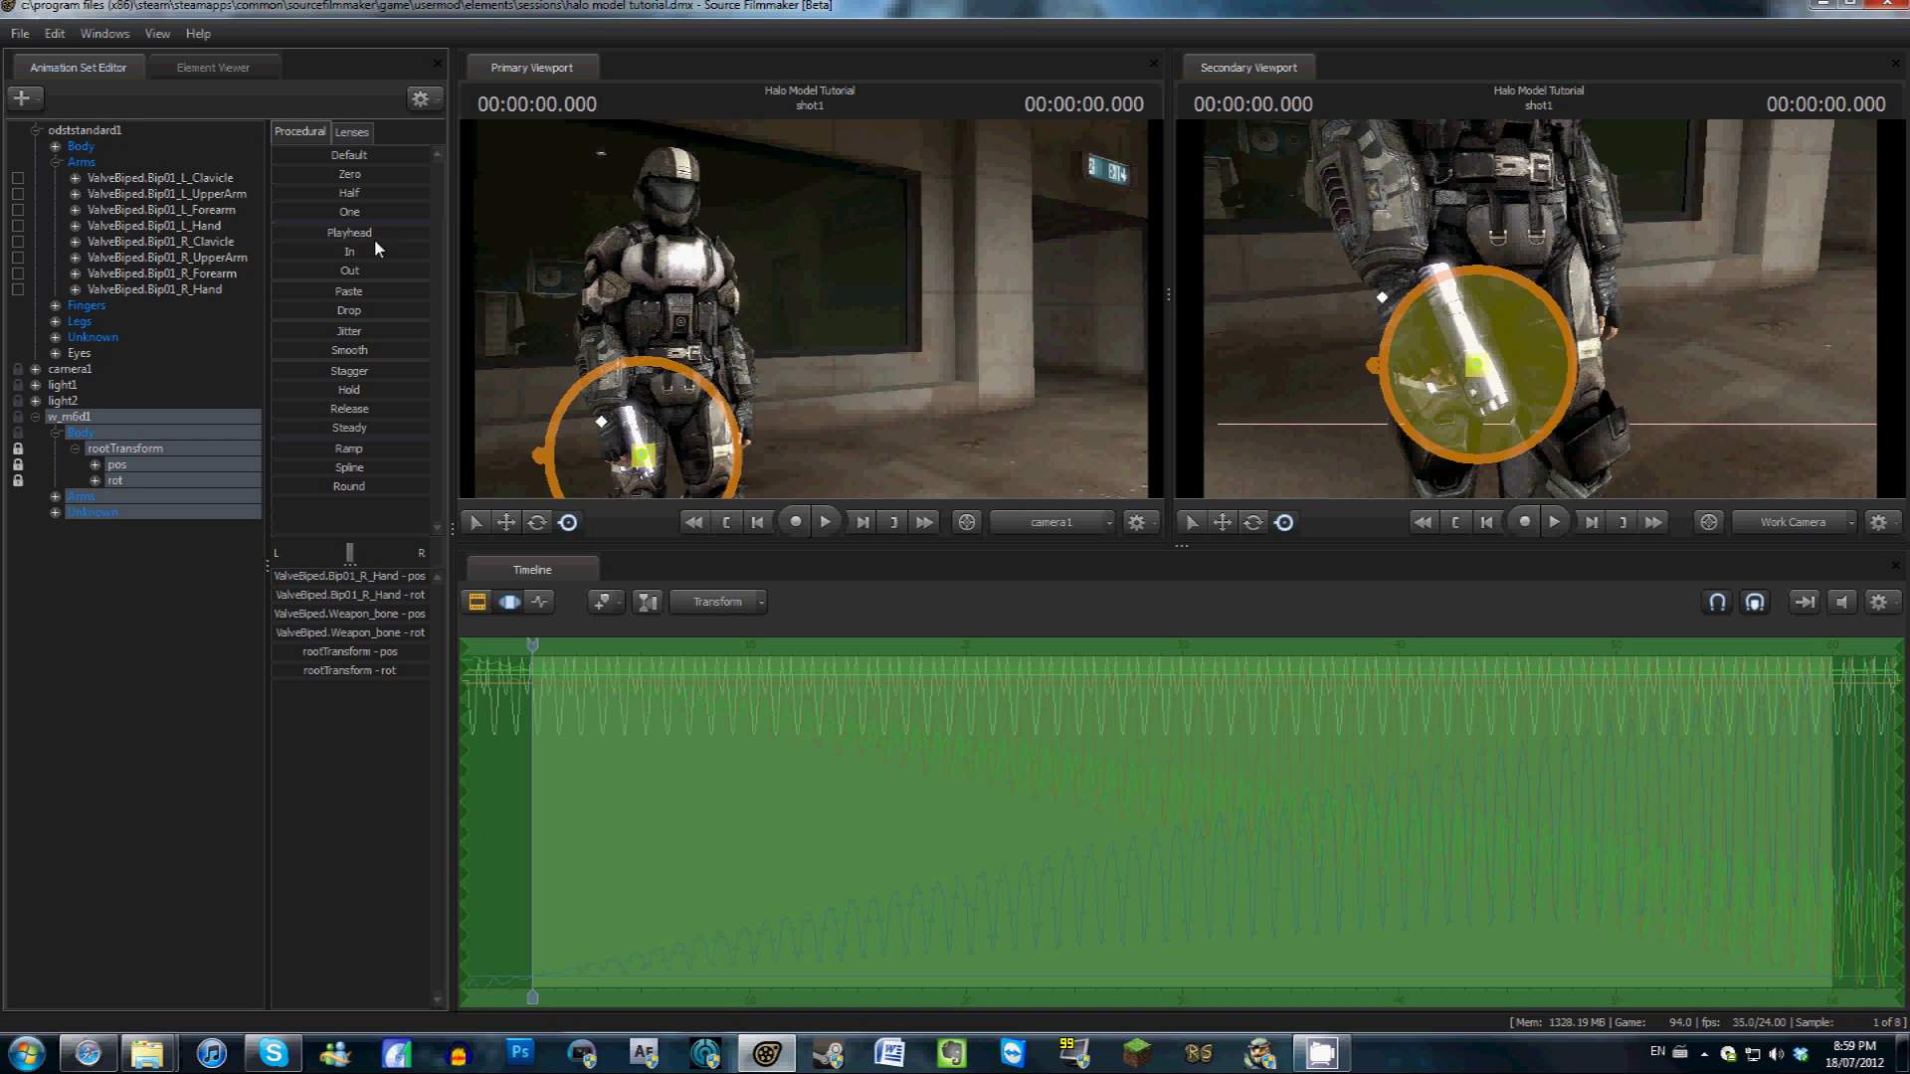
drag(296, 231, 664, 229)
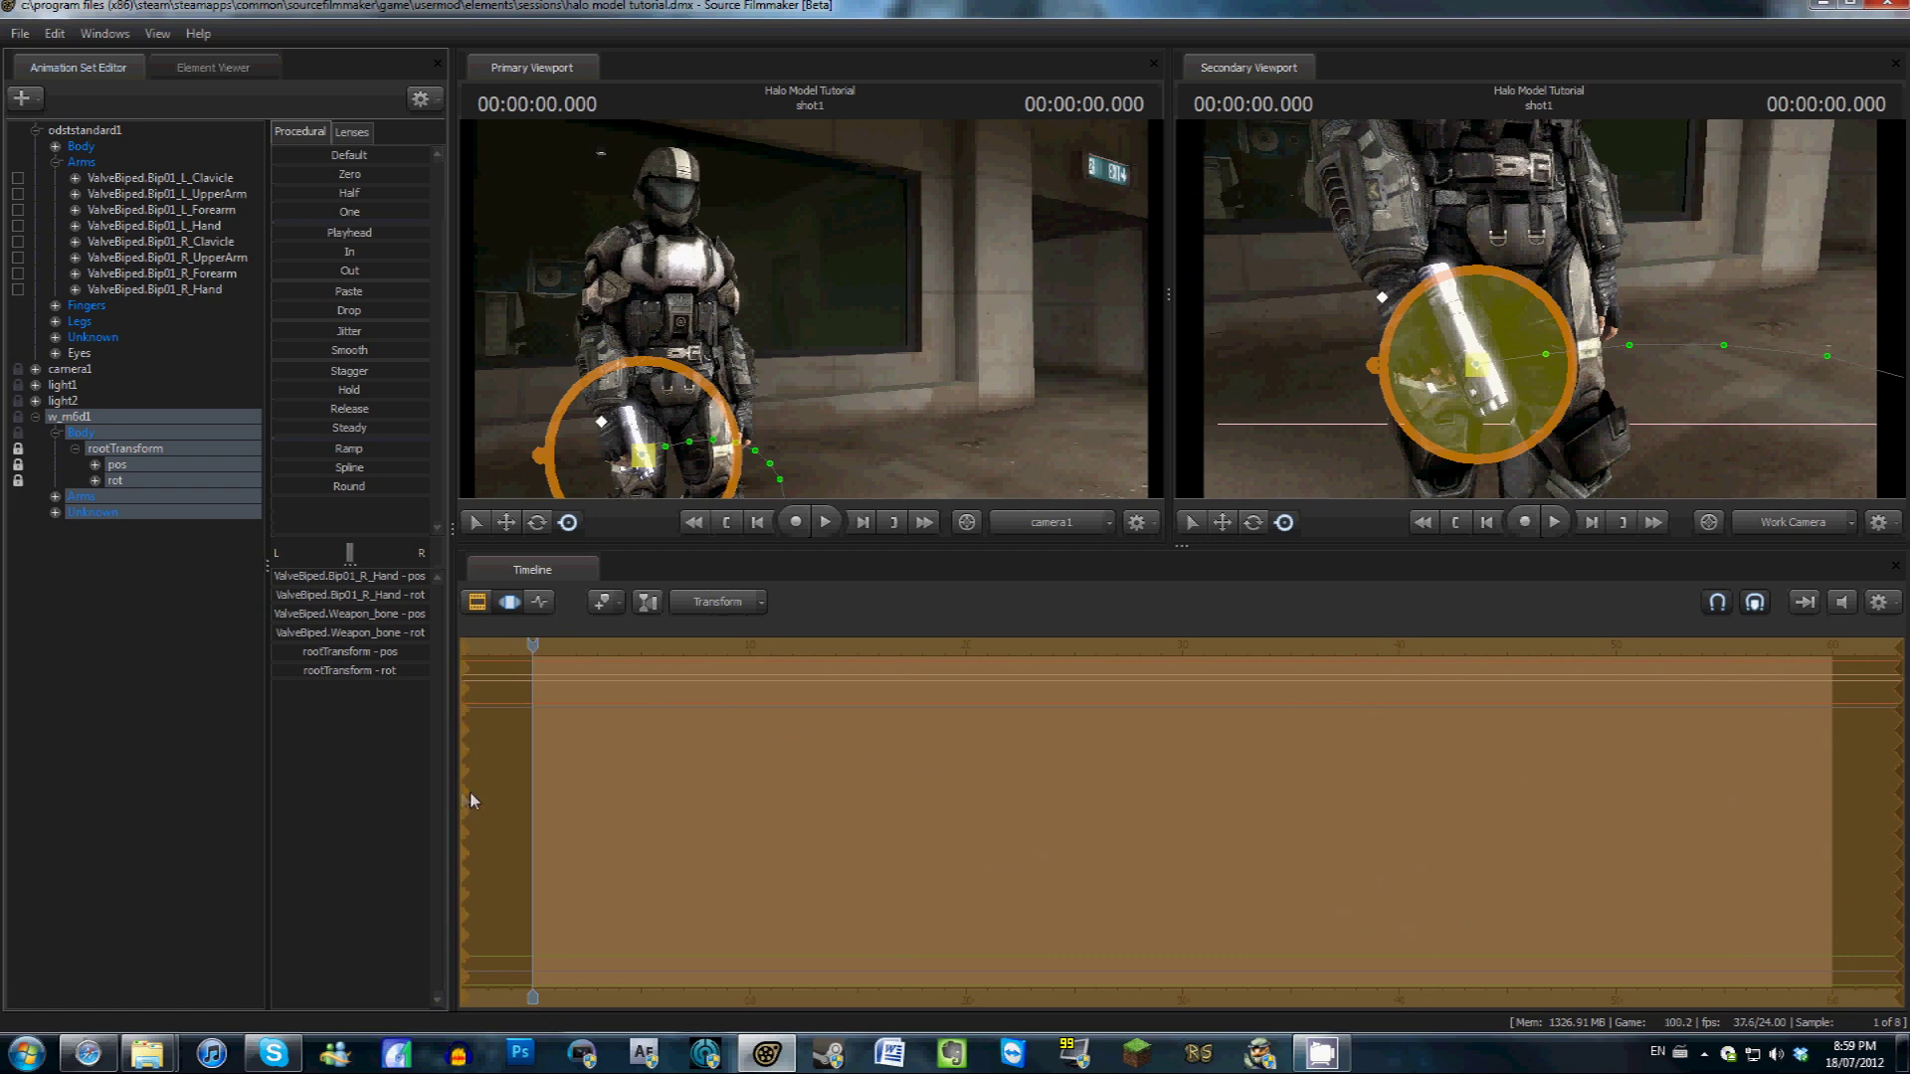
click(617, 792)
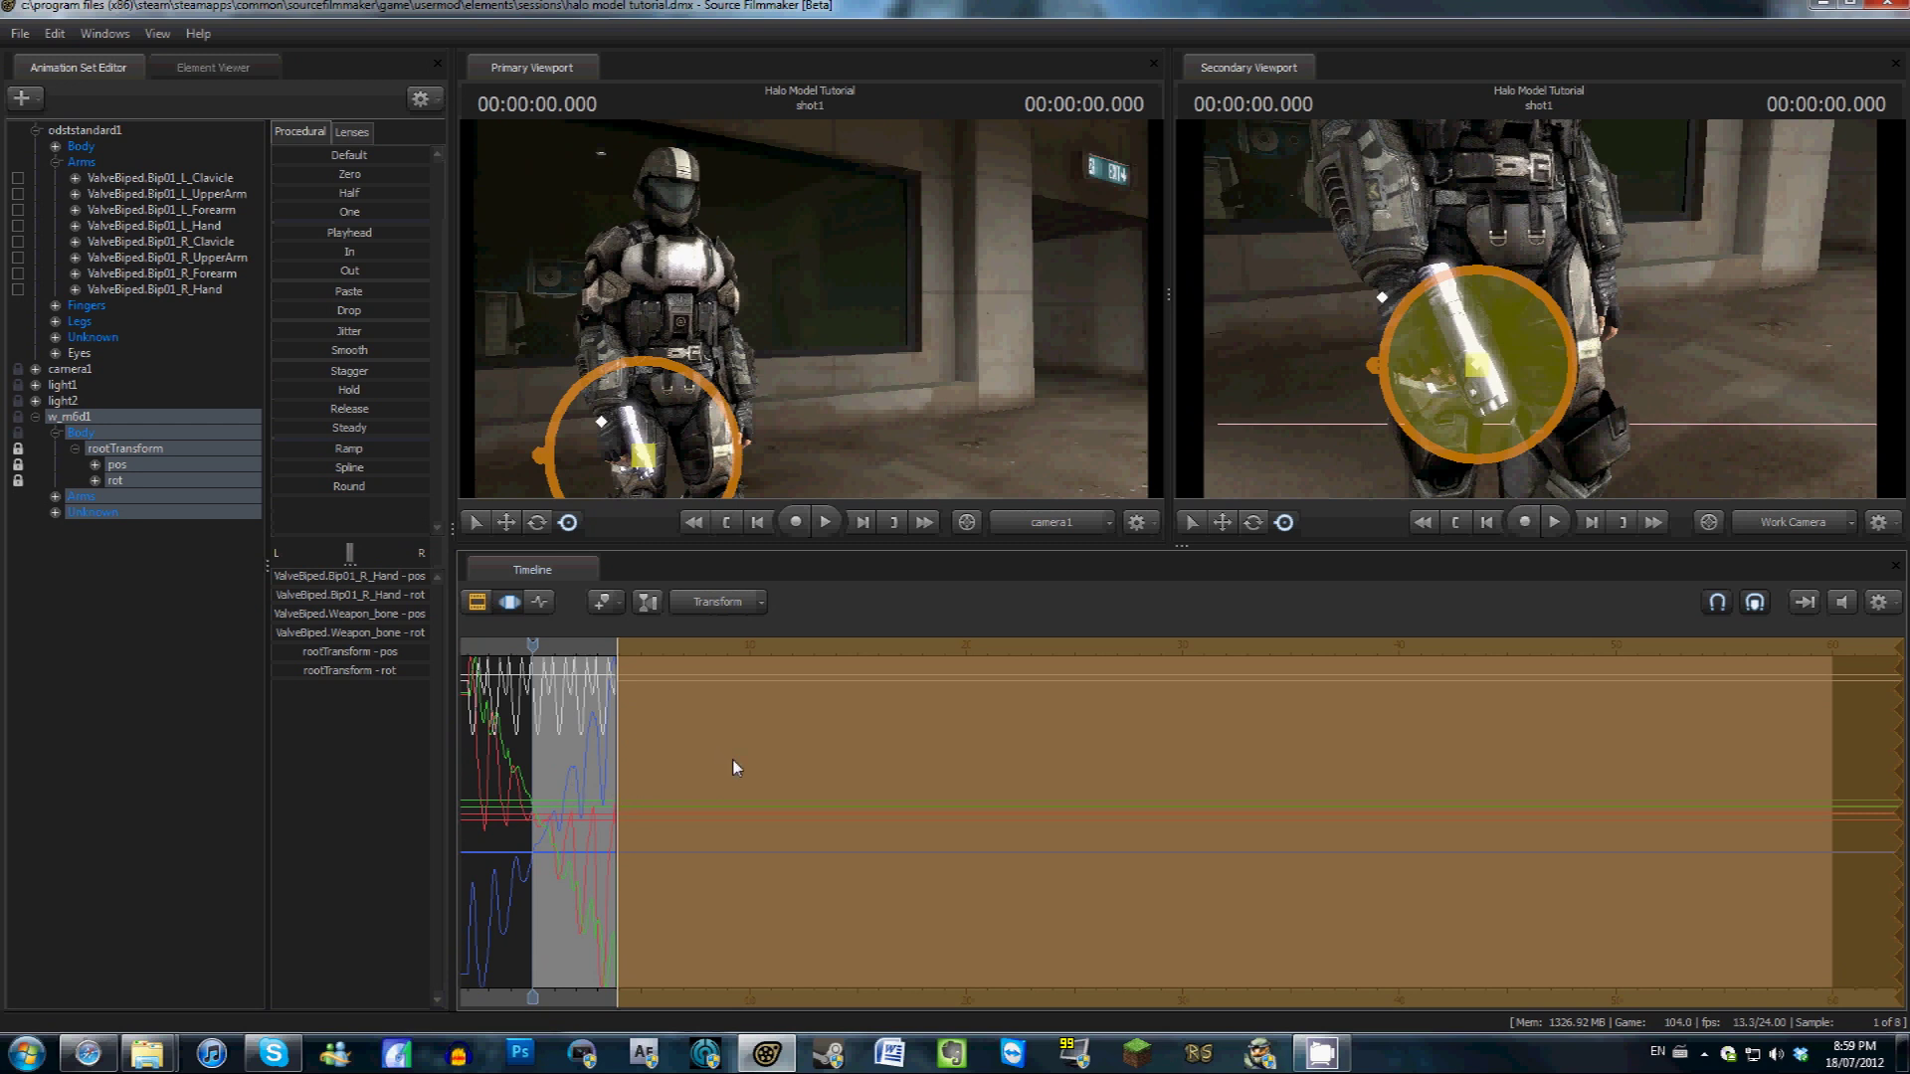
key(ctrl+a)
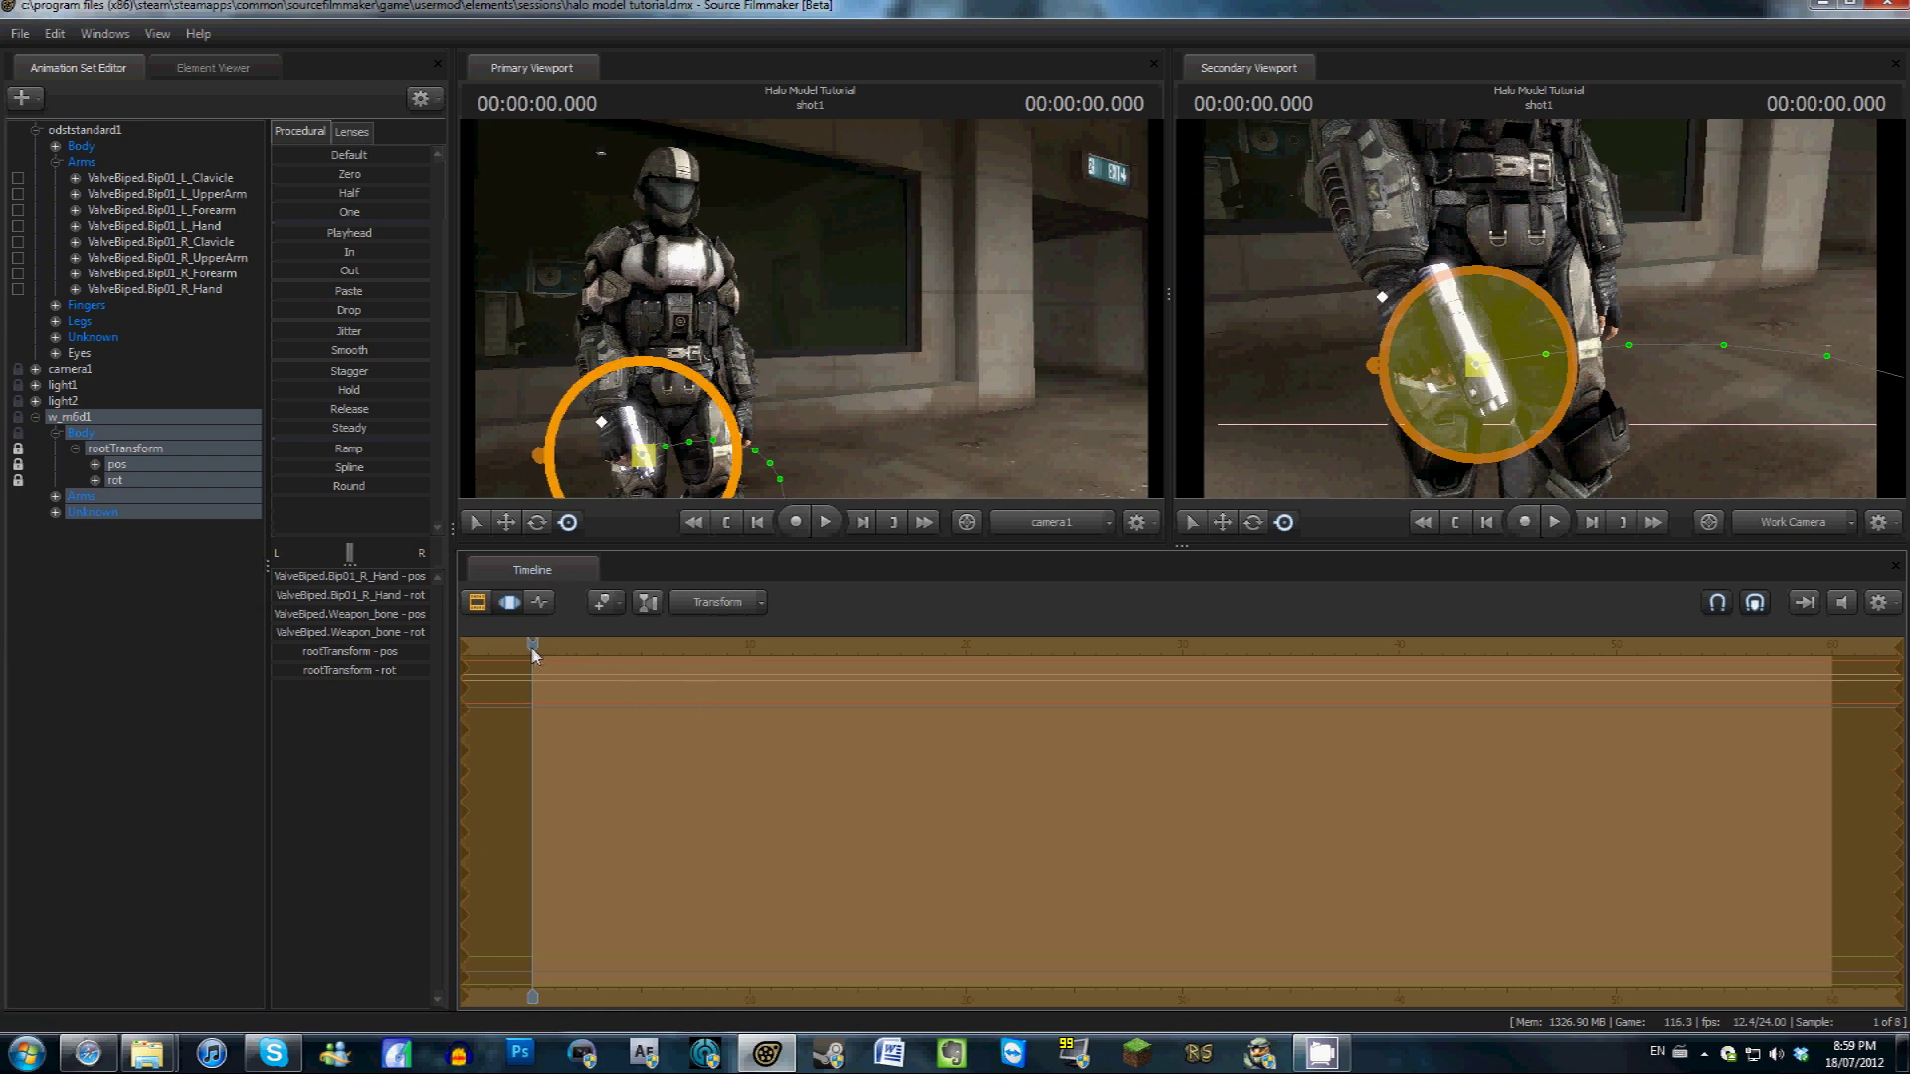
Scrub and play the shot to check that the pistol follows the walking ODST's hand, then return to the start
drag(532, 647, 548, 648)
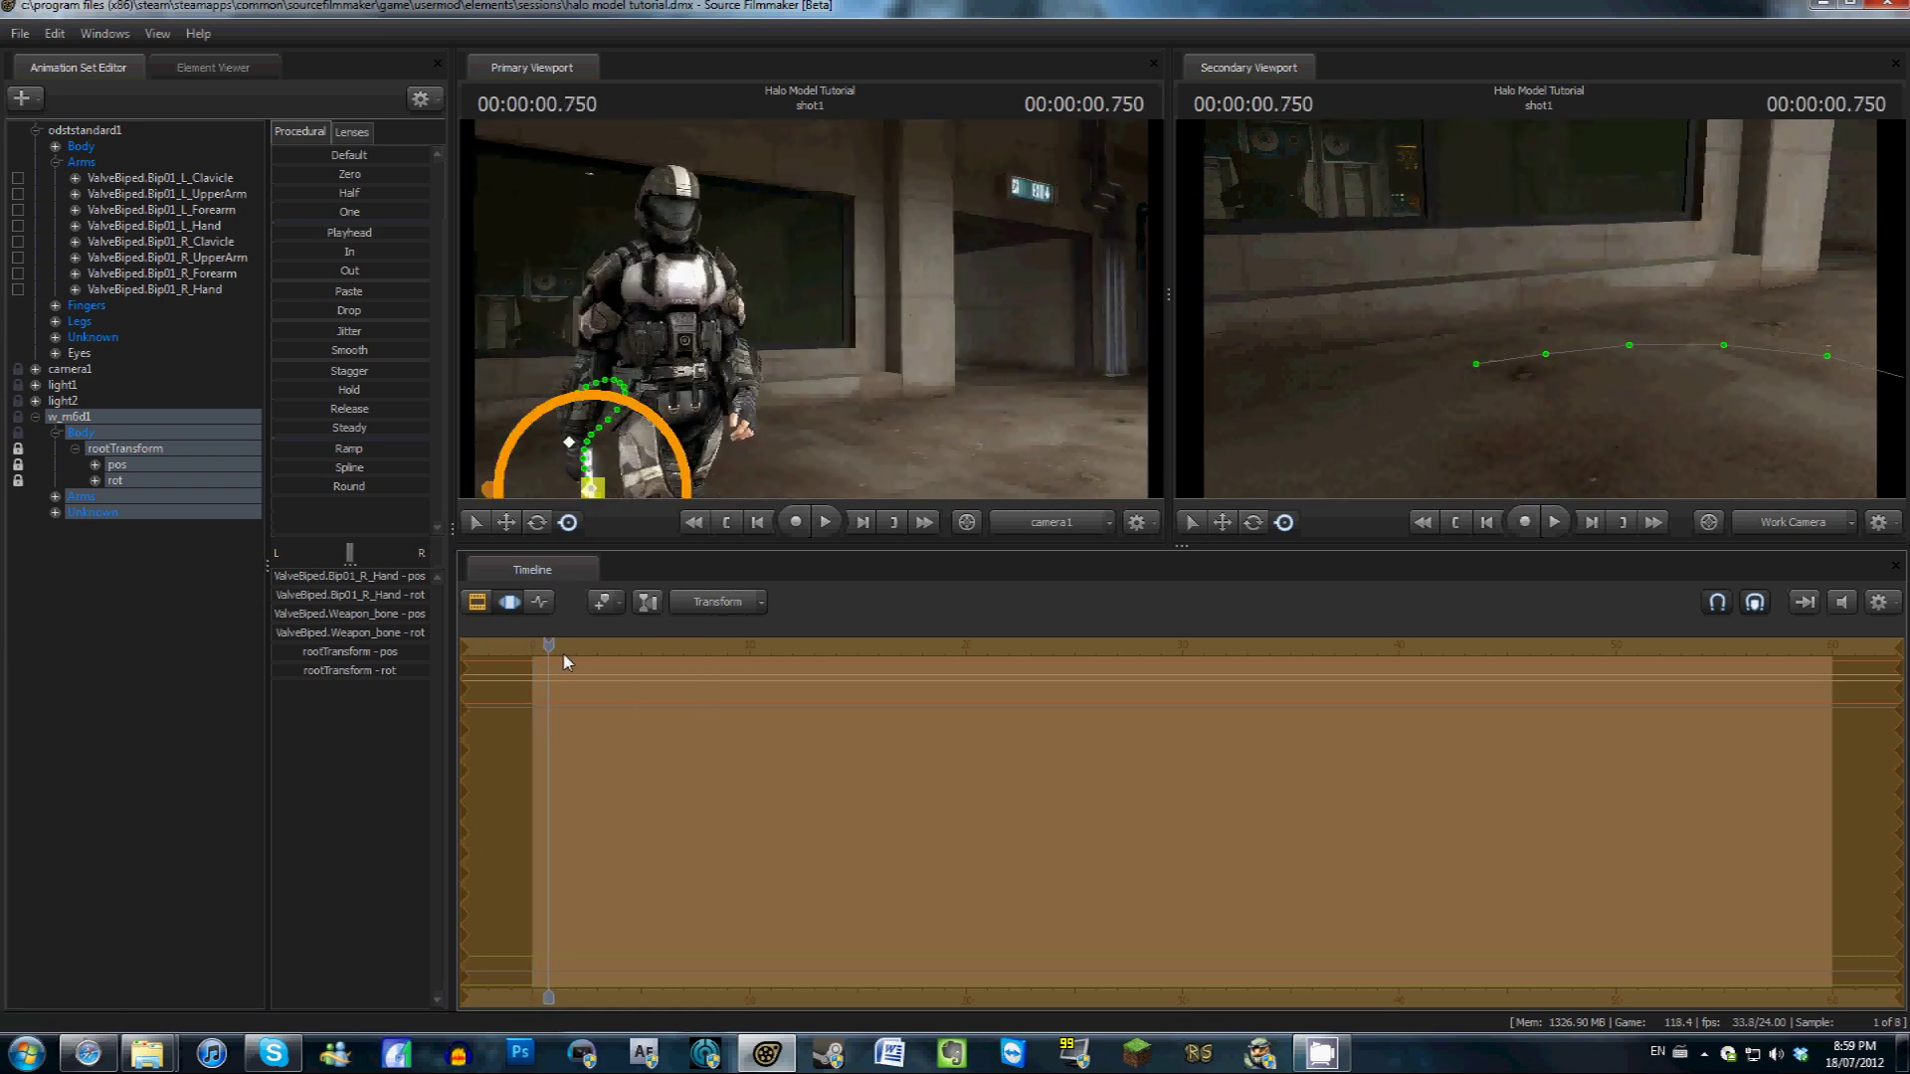
key(space)
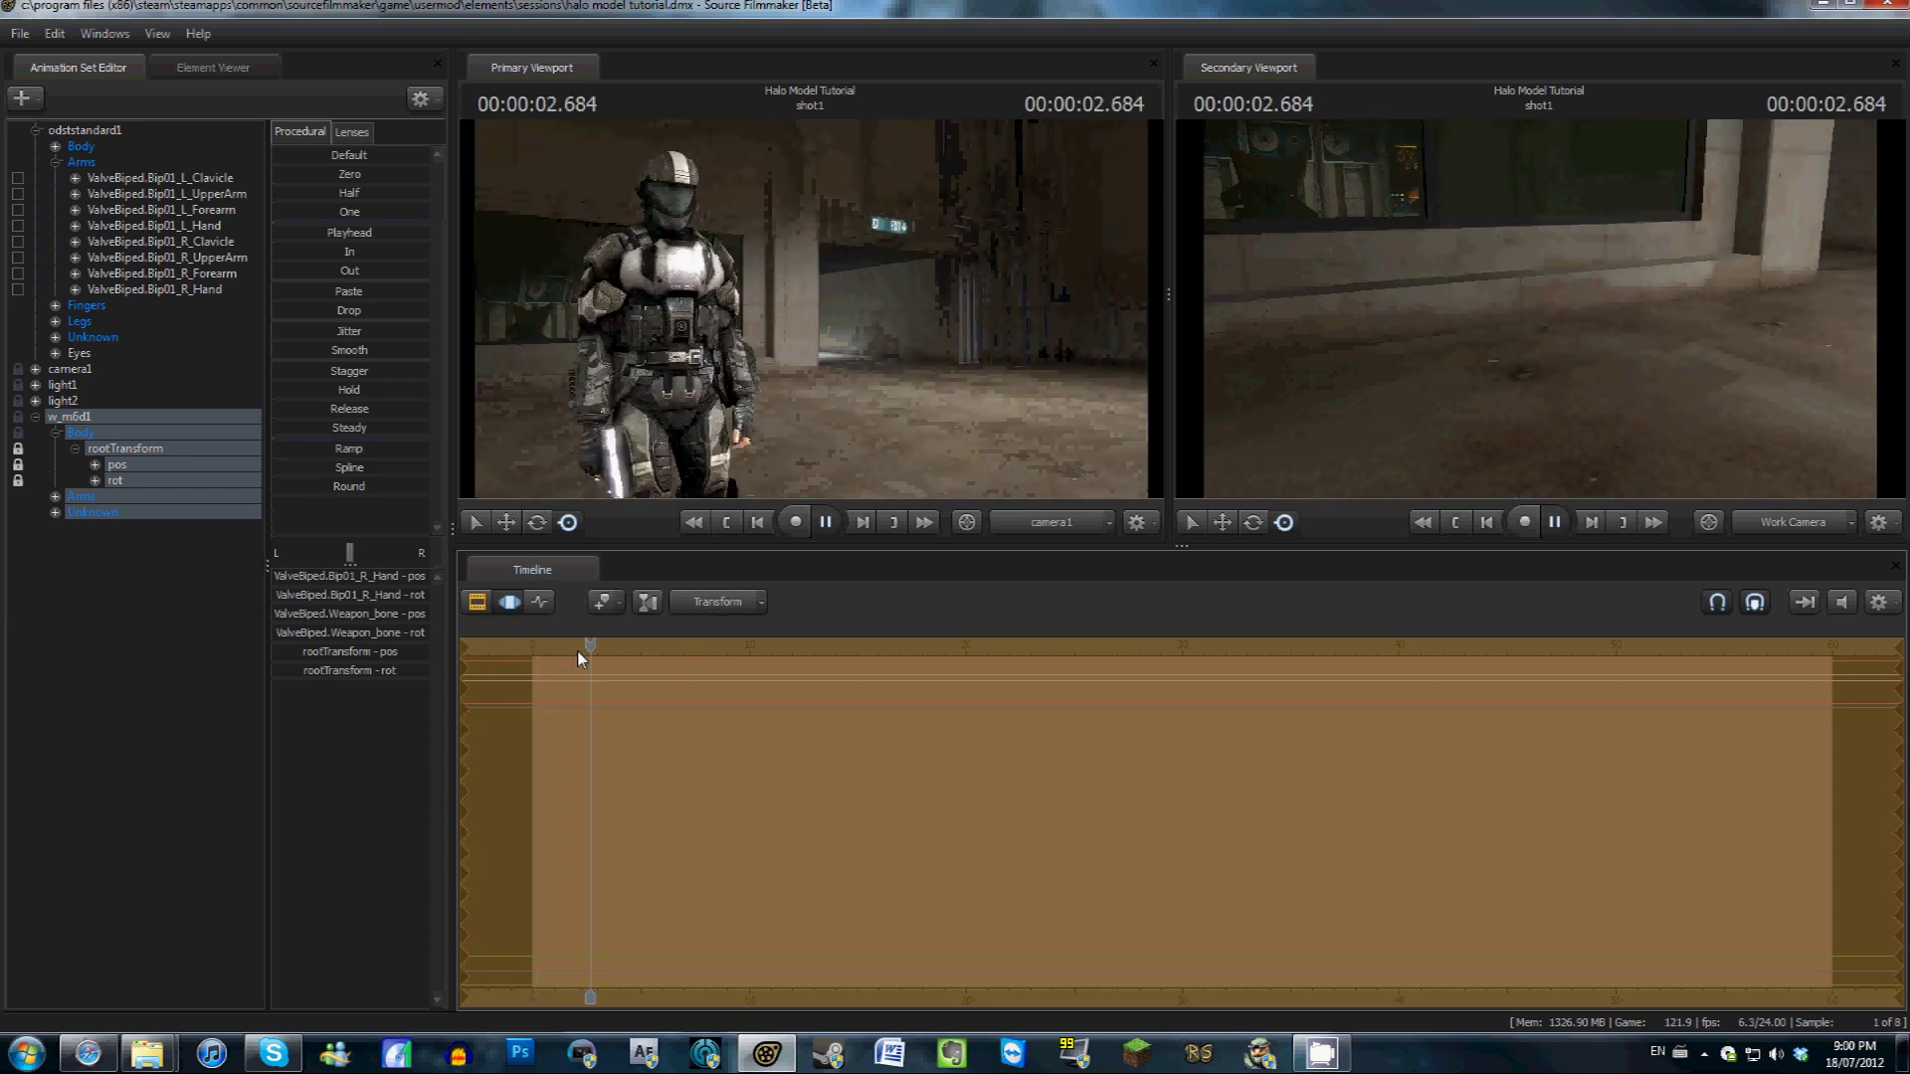
key(space)
key(Home)
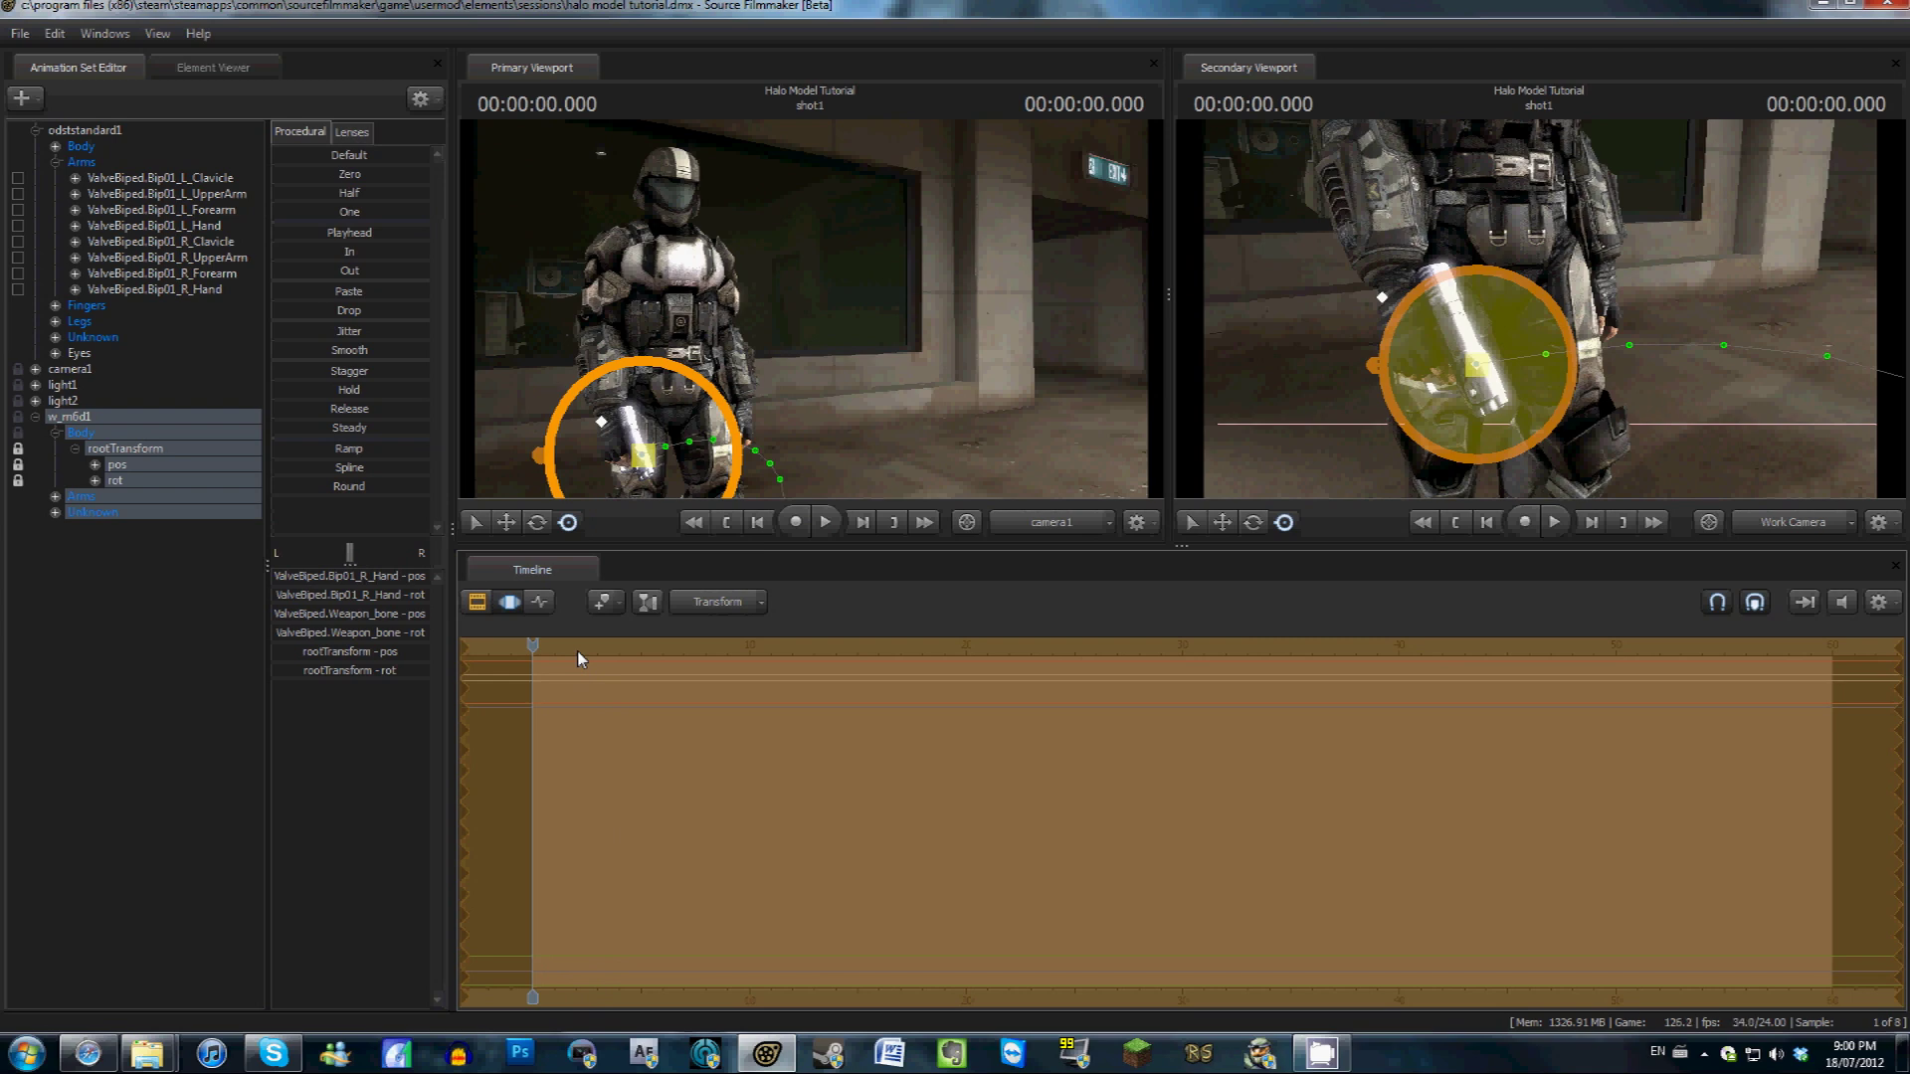
Enter the in-game view, walk up to the ODST to inspect the model and pistol, and return to the editor
key(Tab)
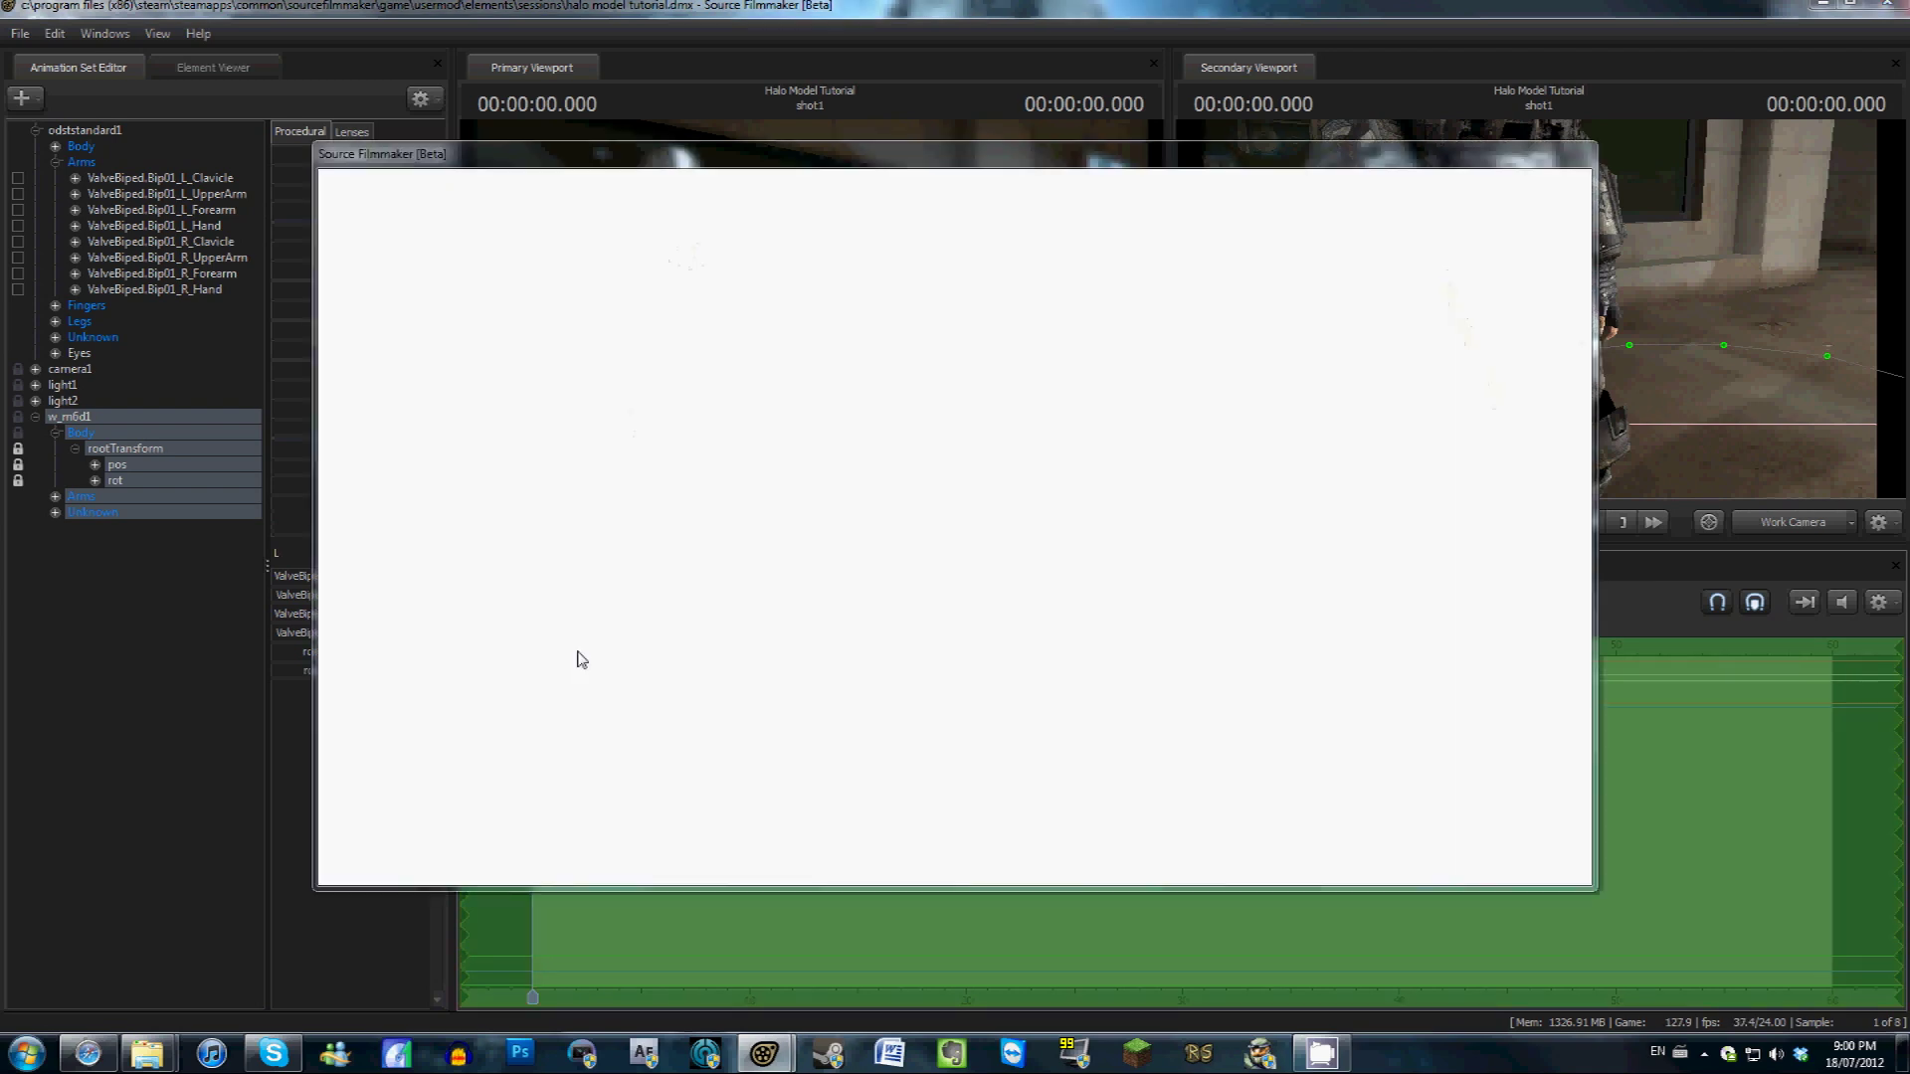
key(w)
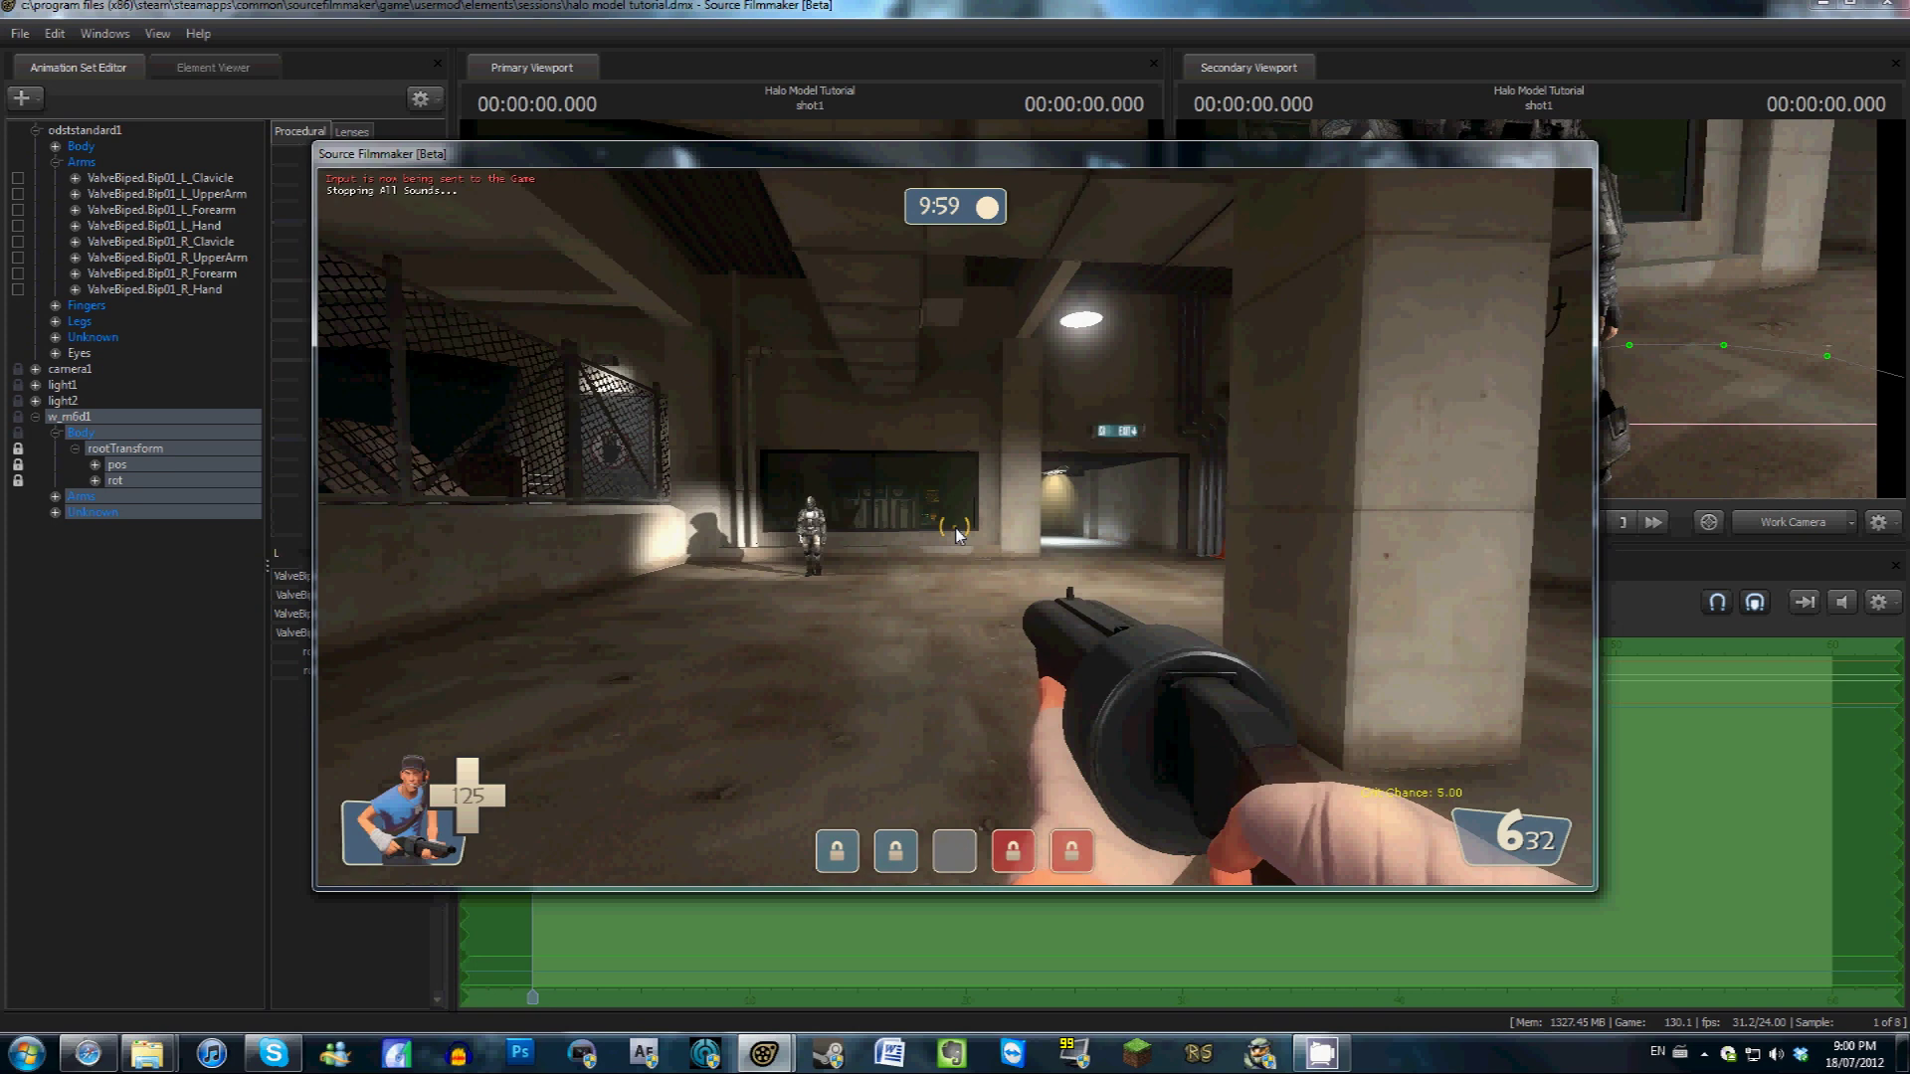
key(w)
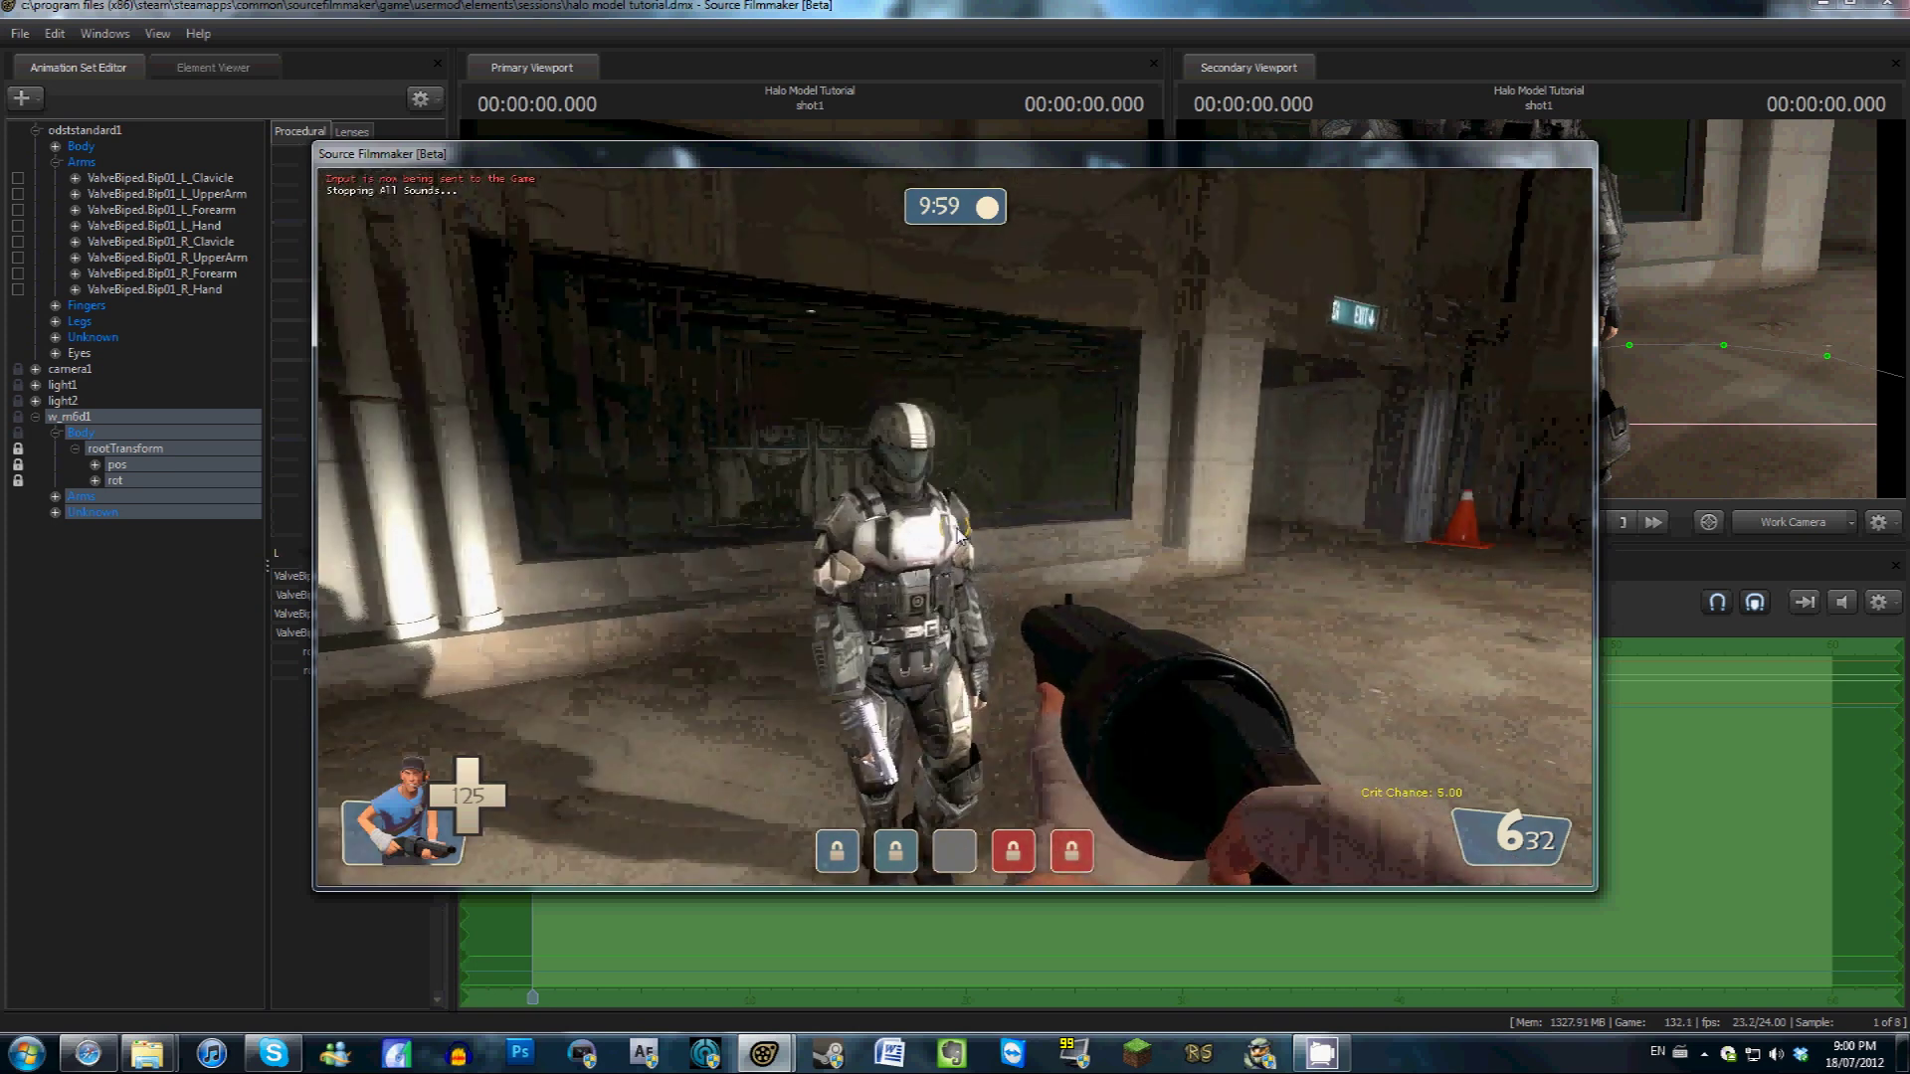
key(s)
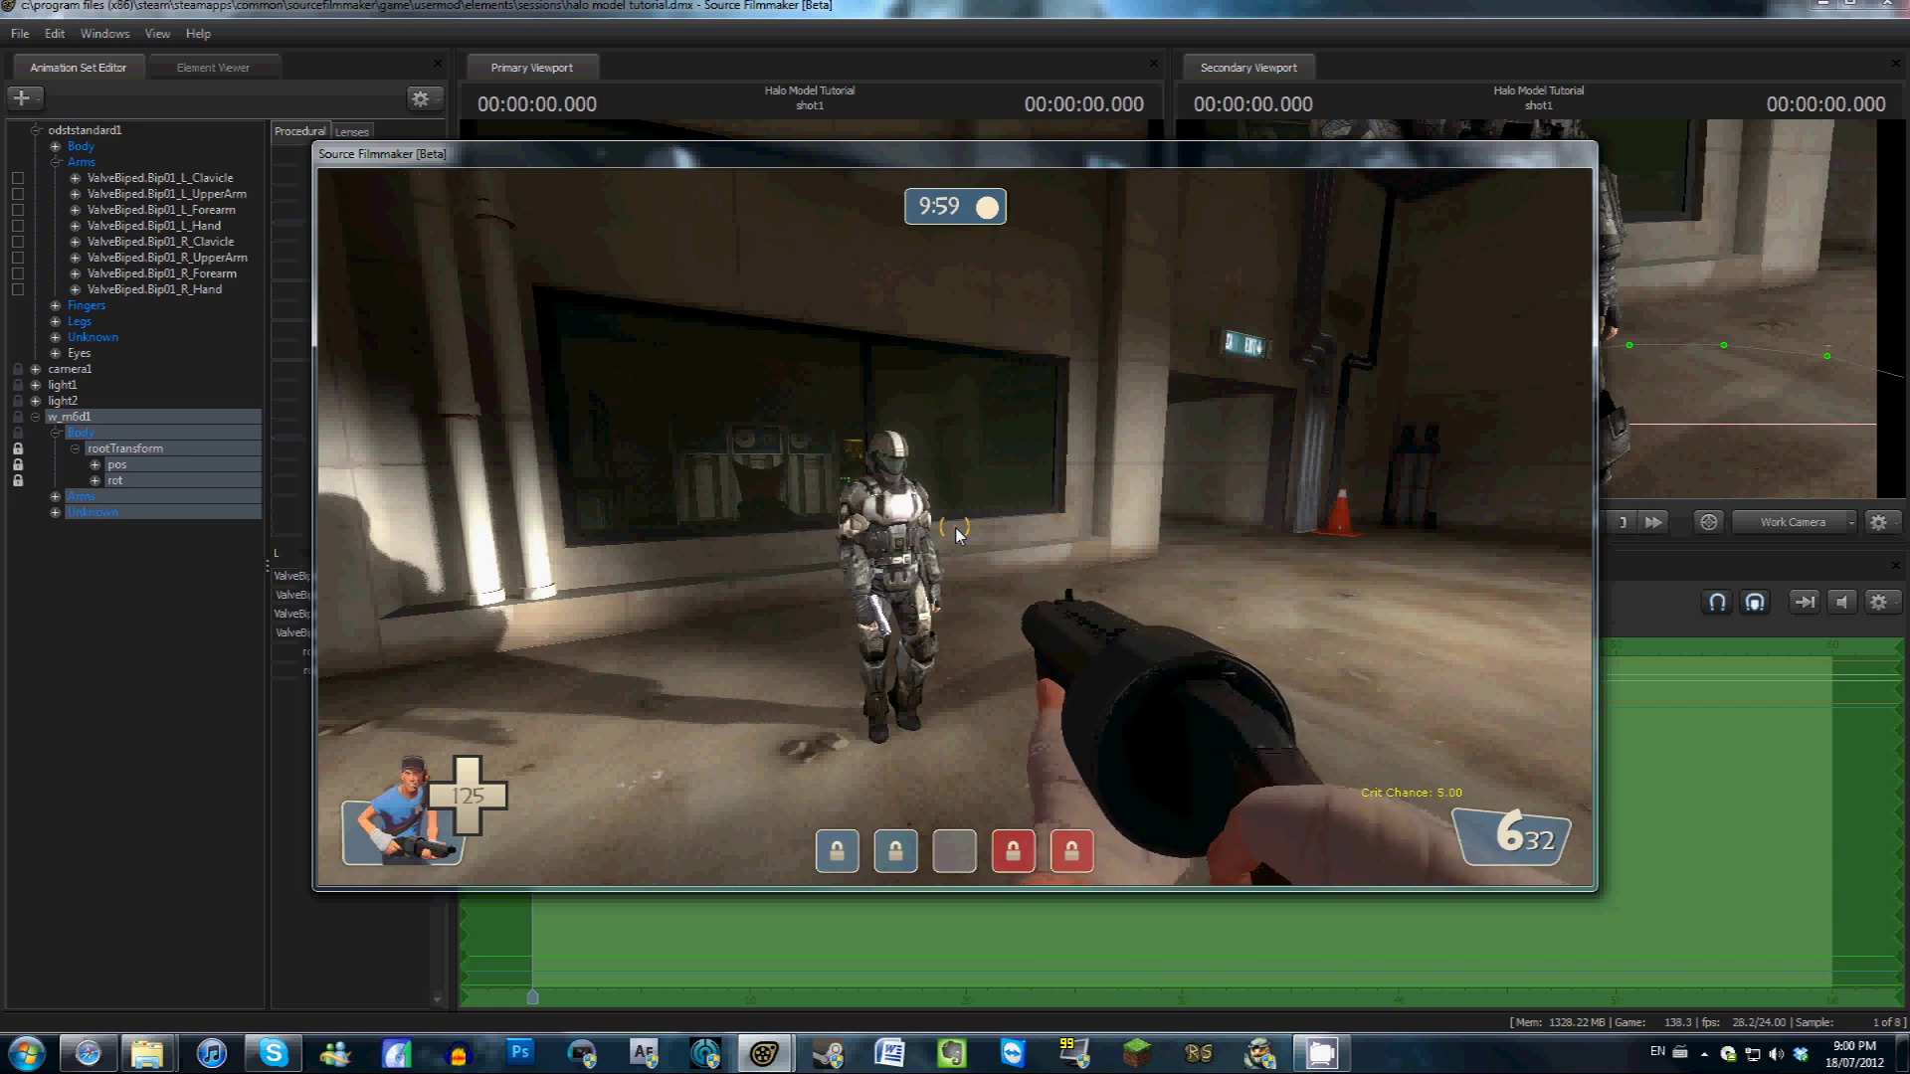
key(w)
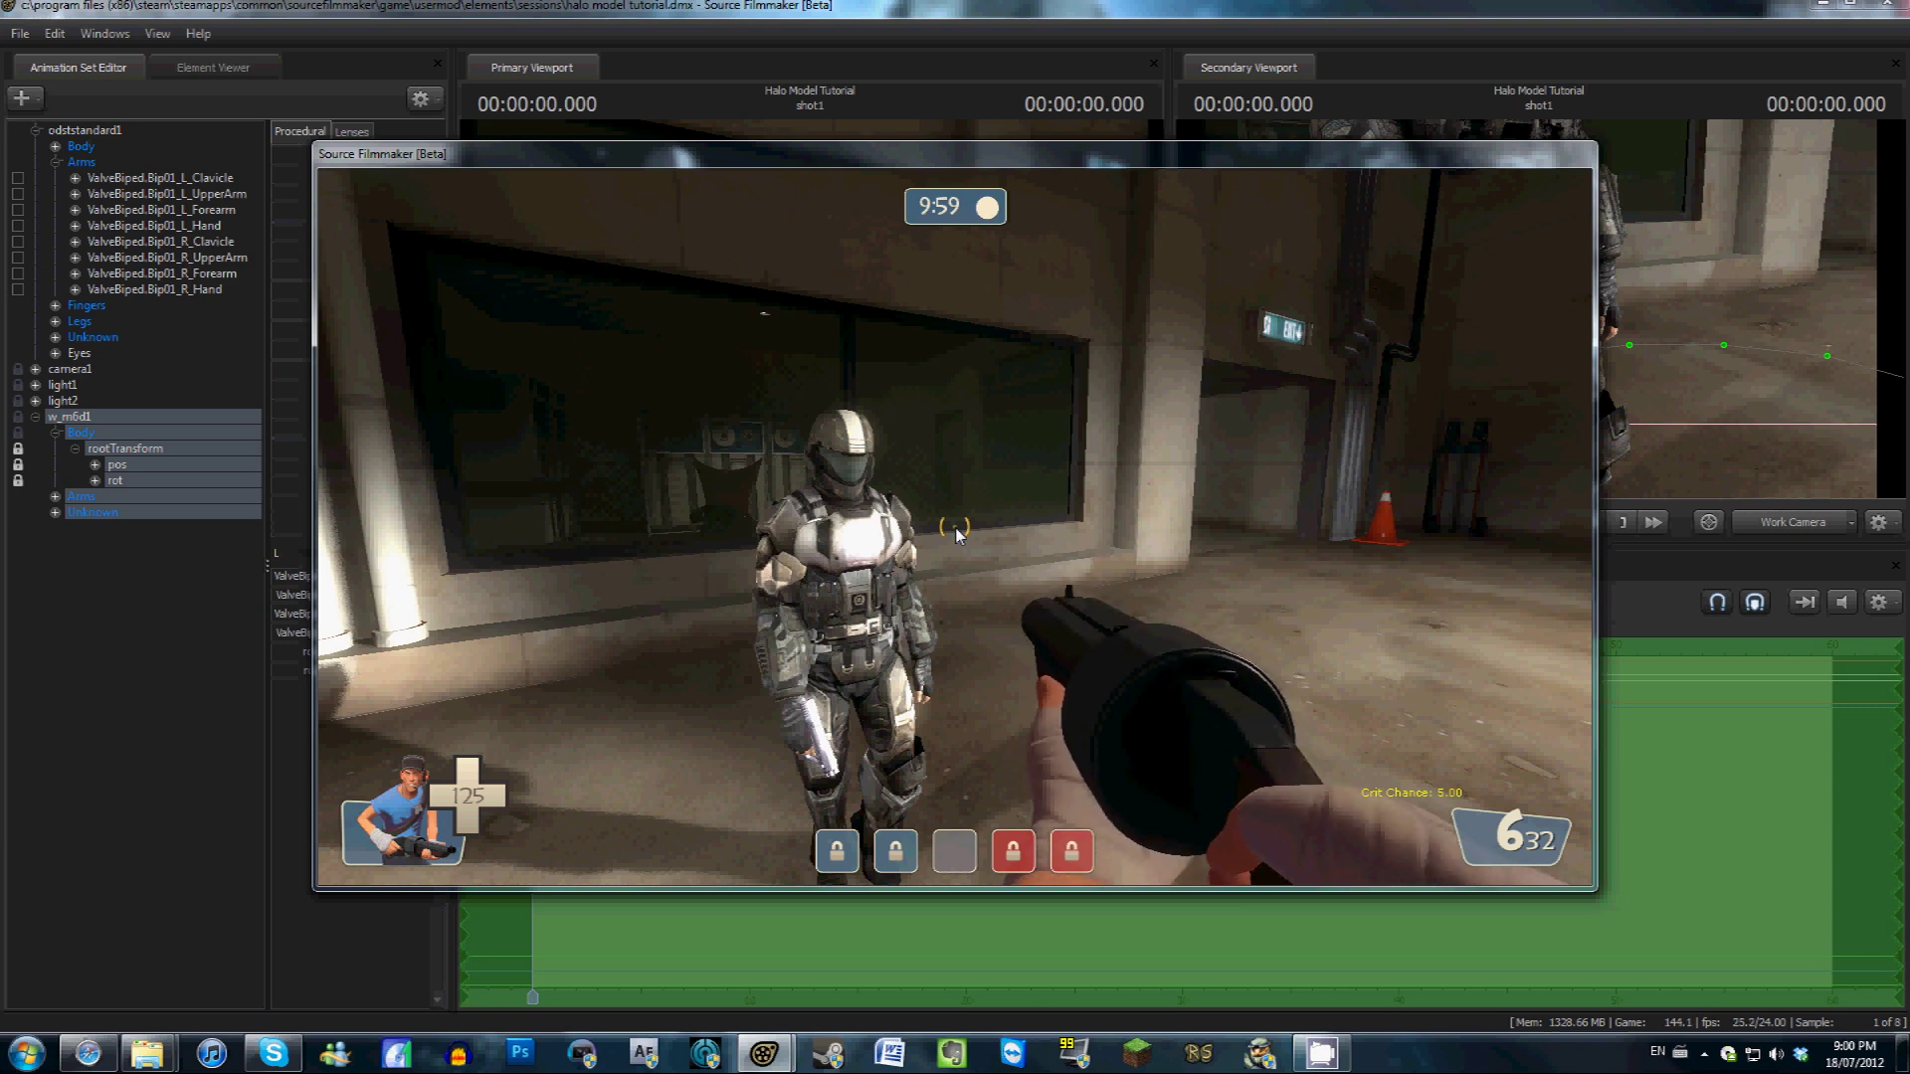
key(Escape)
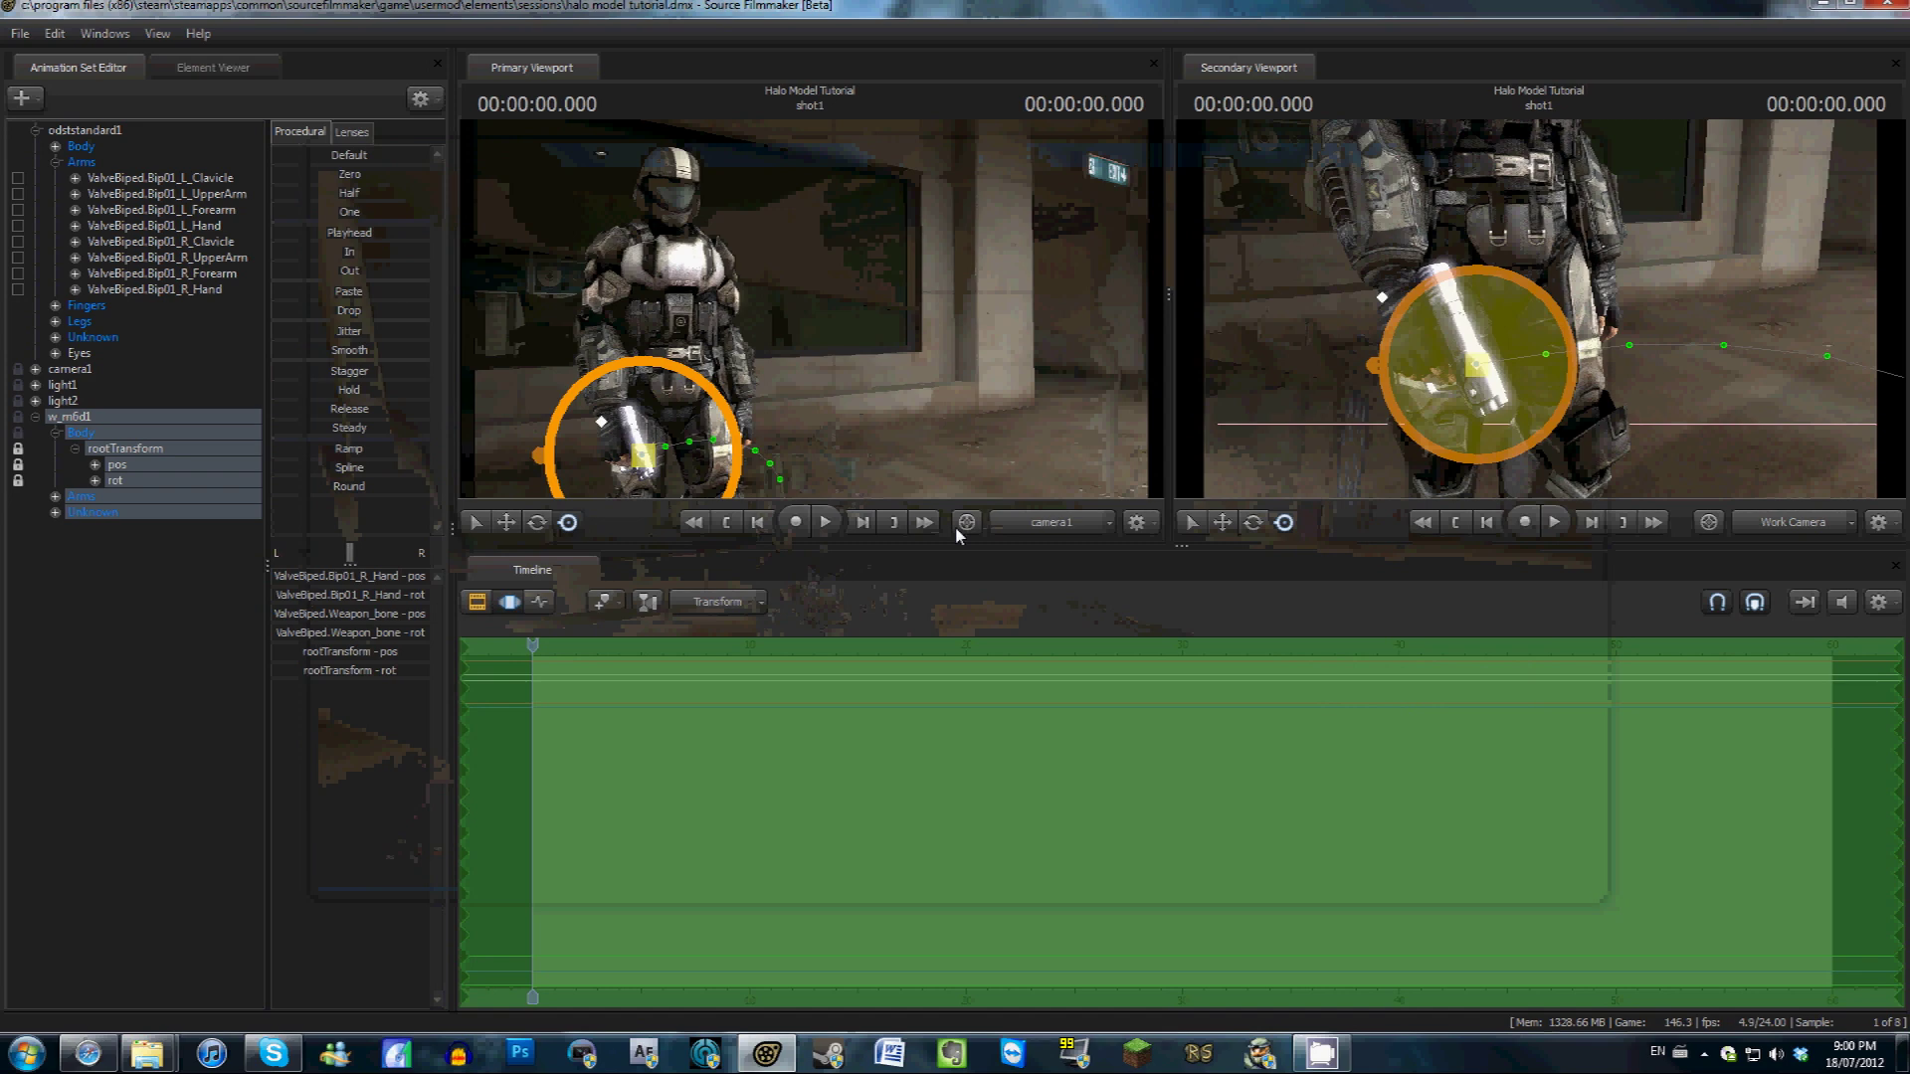
Shift the work camera's view of the pistol and play the shot from the start to review the walking ODST
click(860, 339)
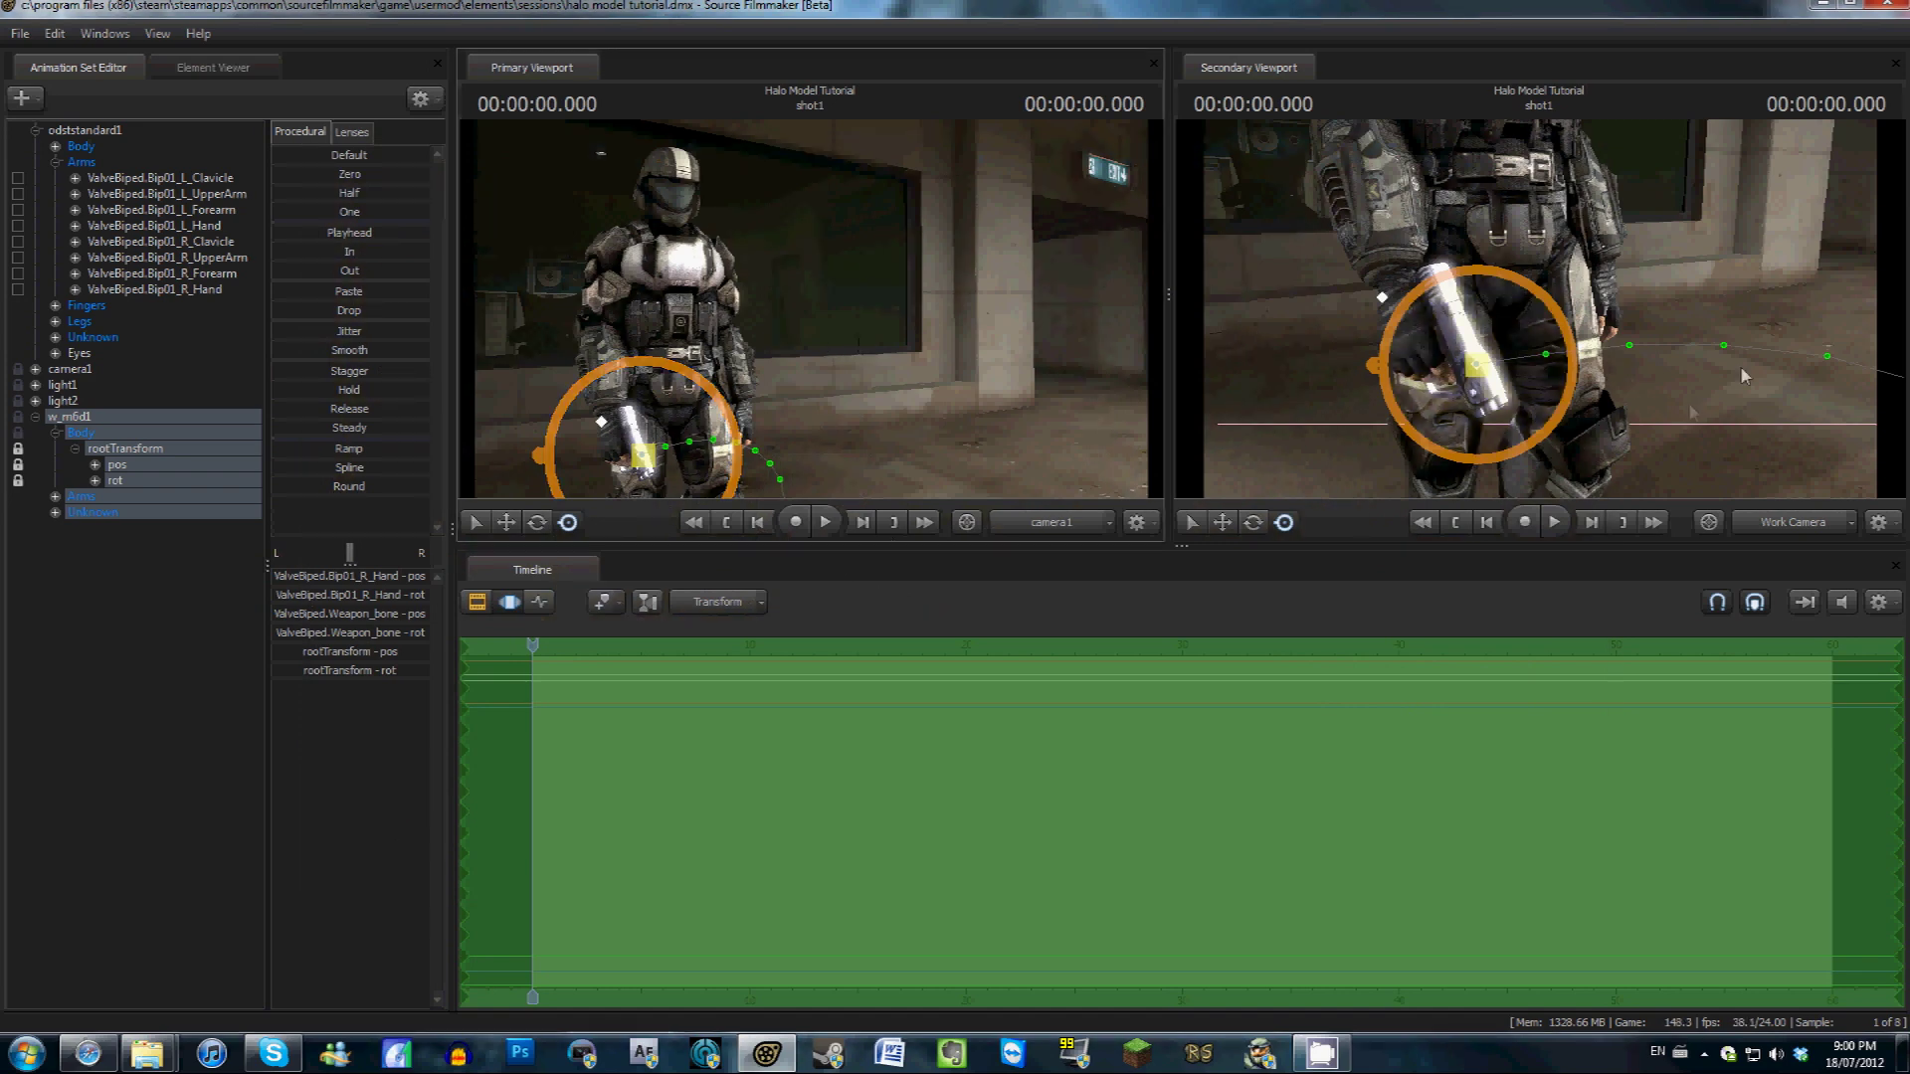
drag(1742, 369, 1472, 430)
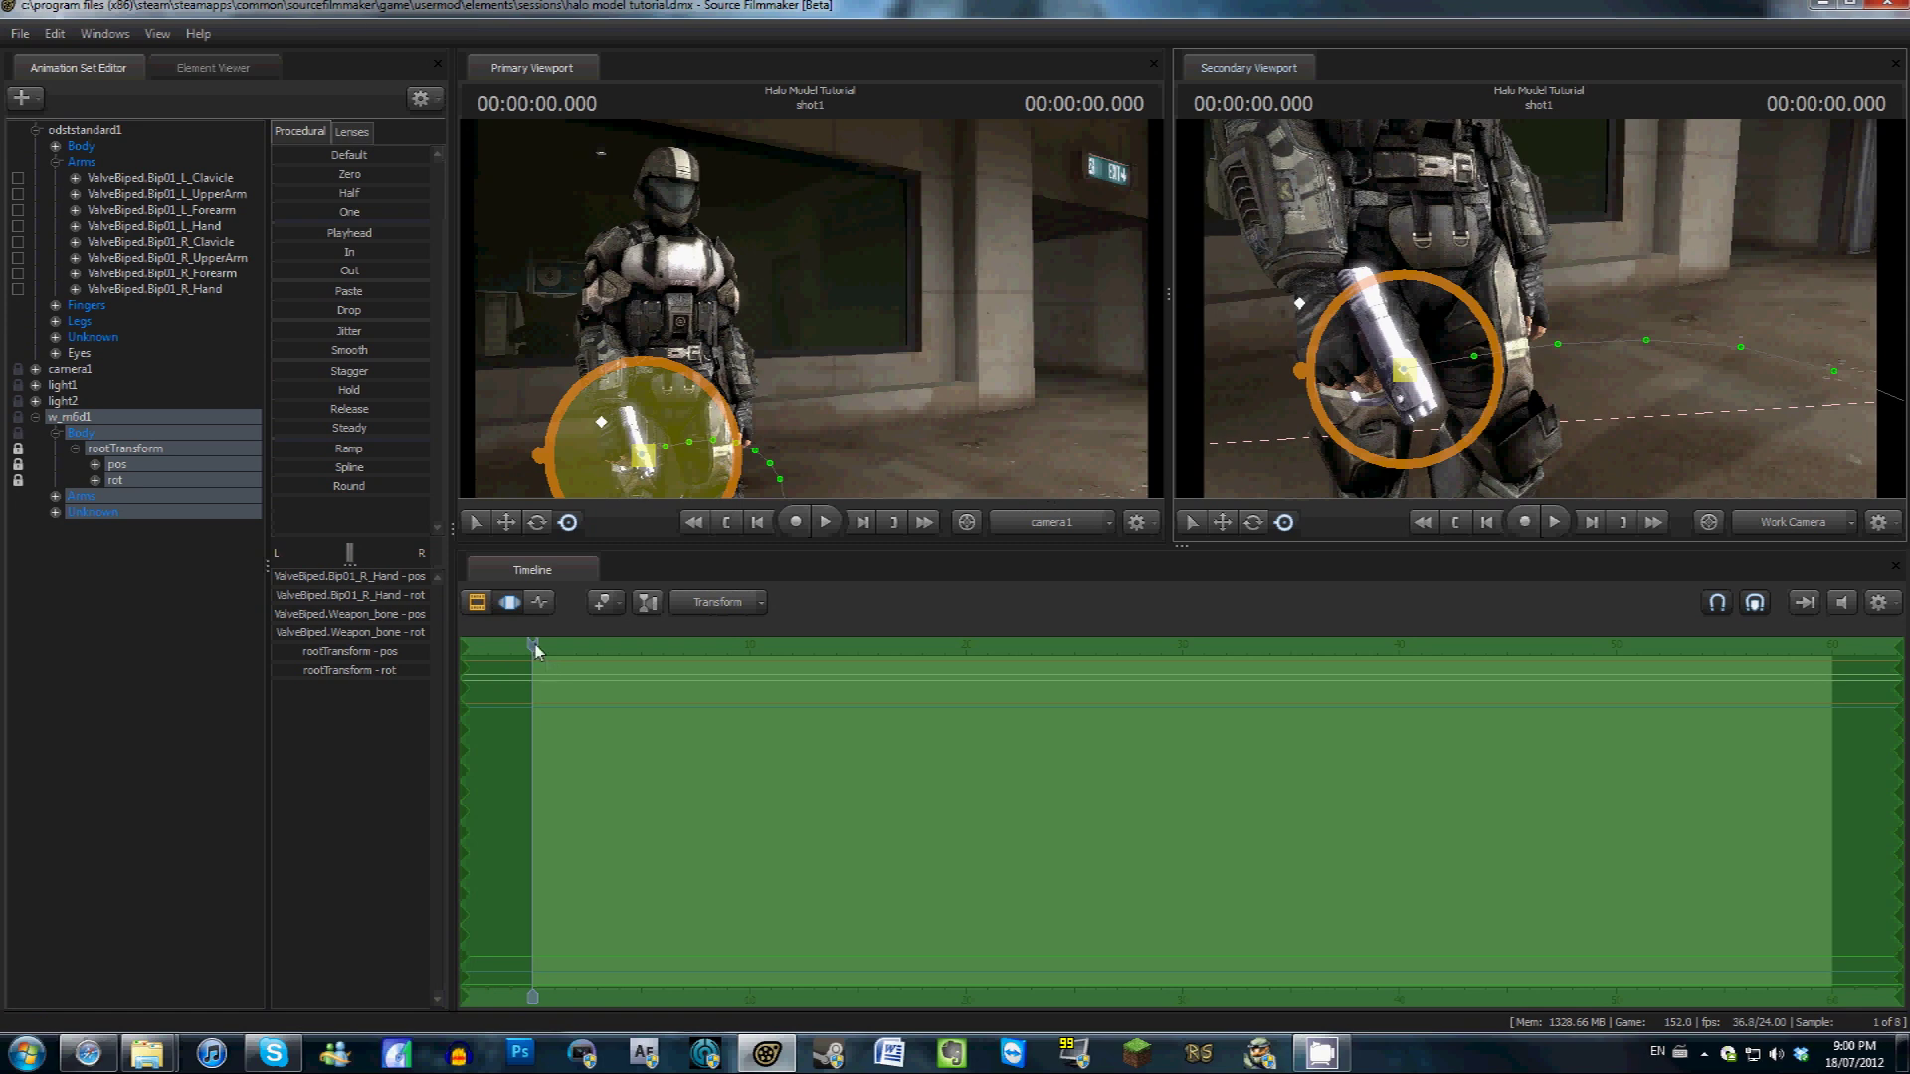
key(space)
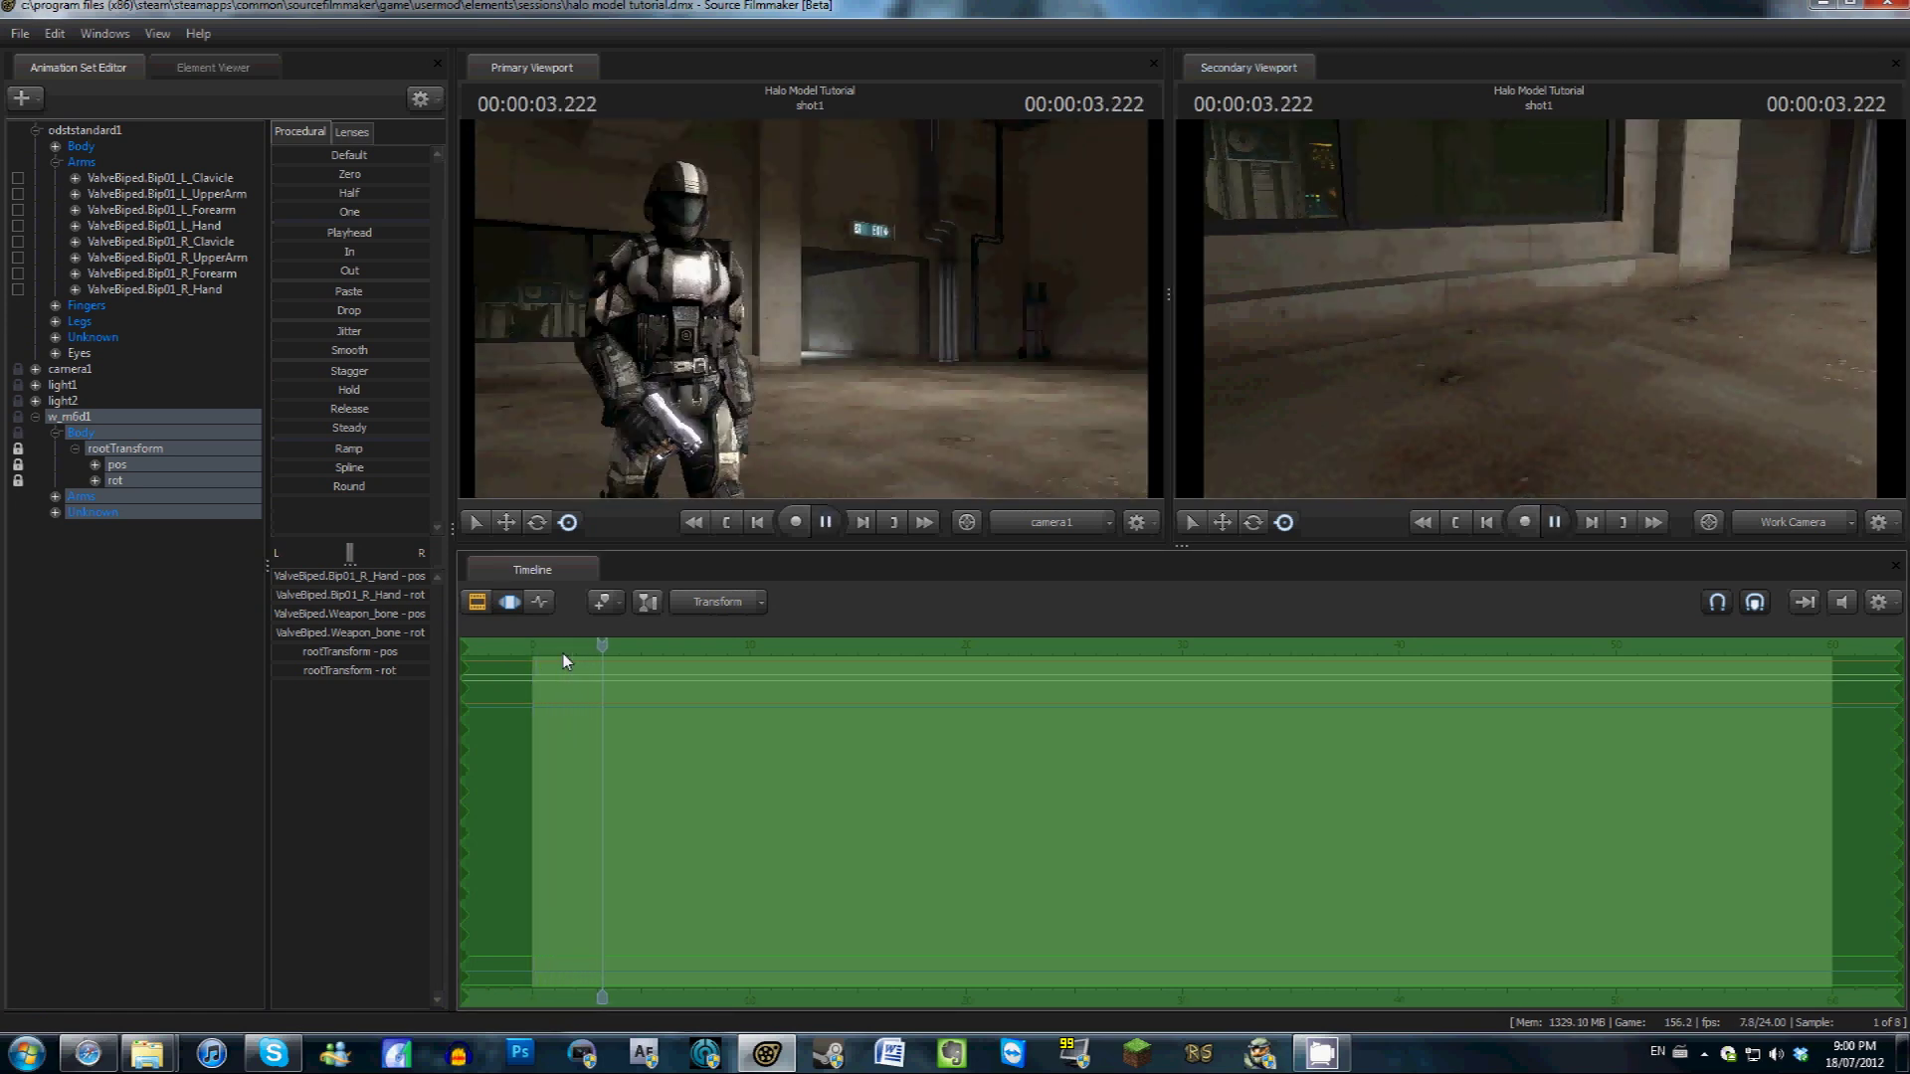
key(space)
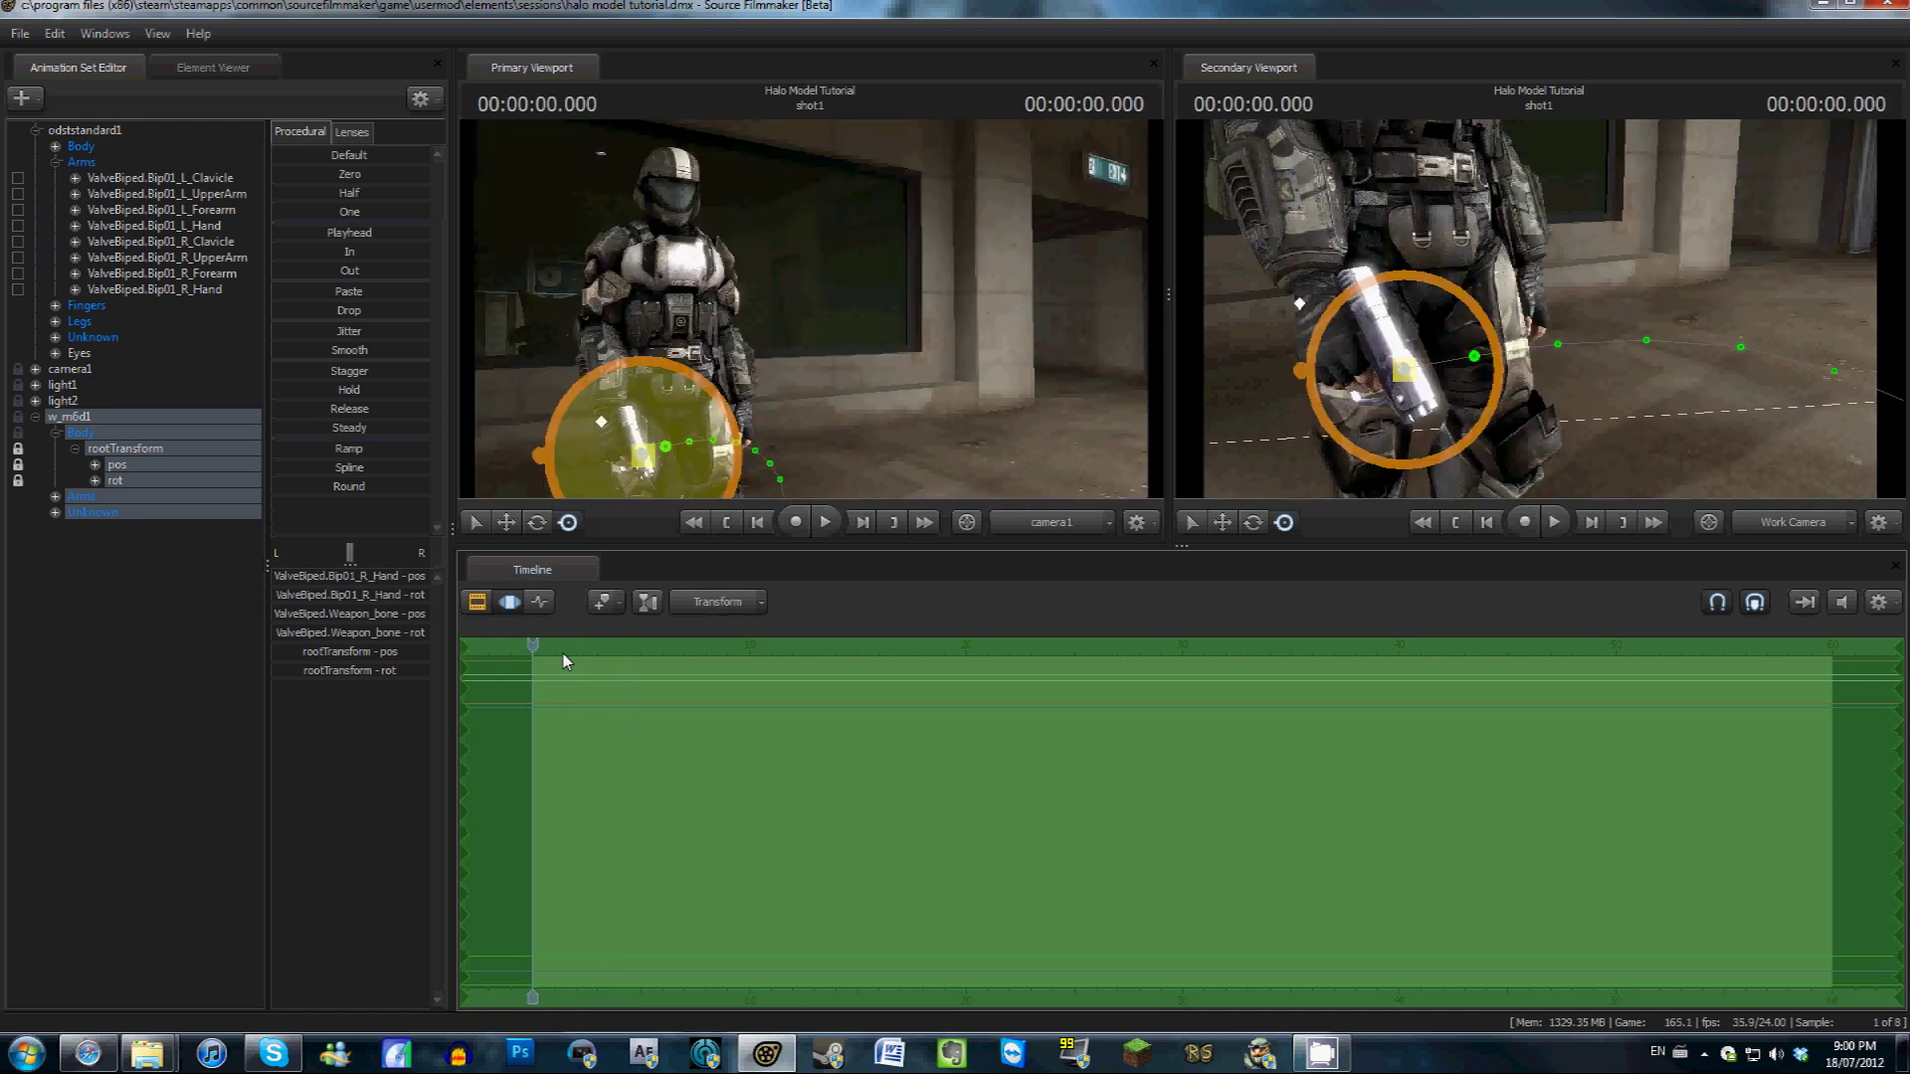